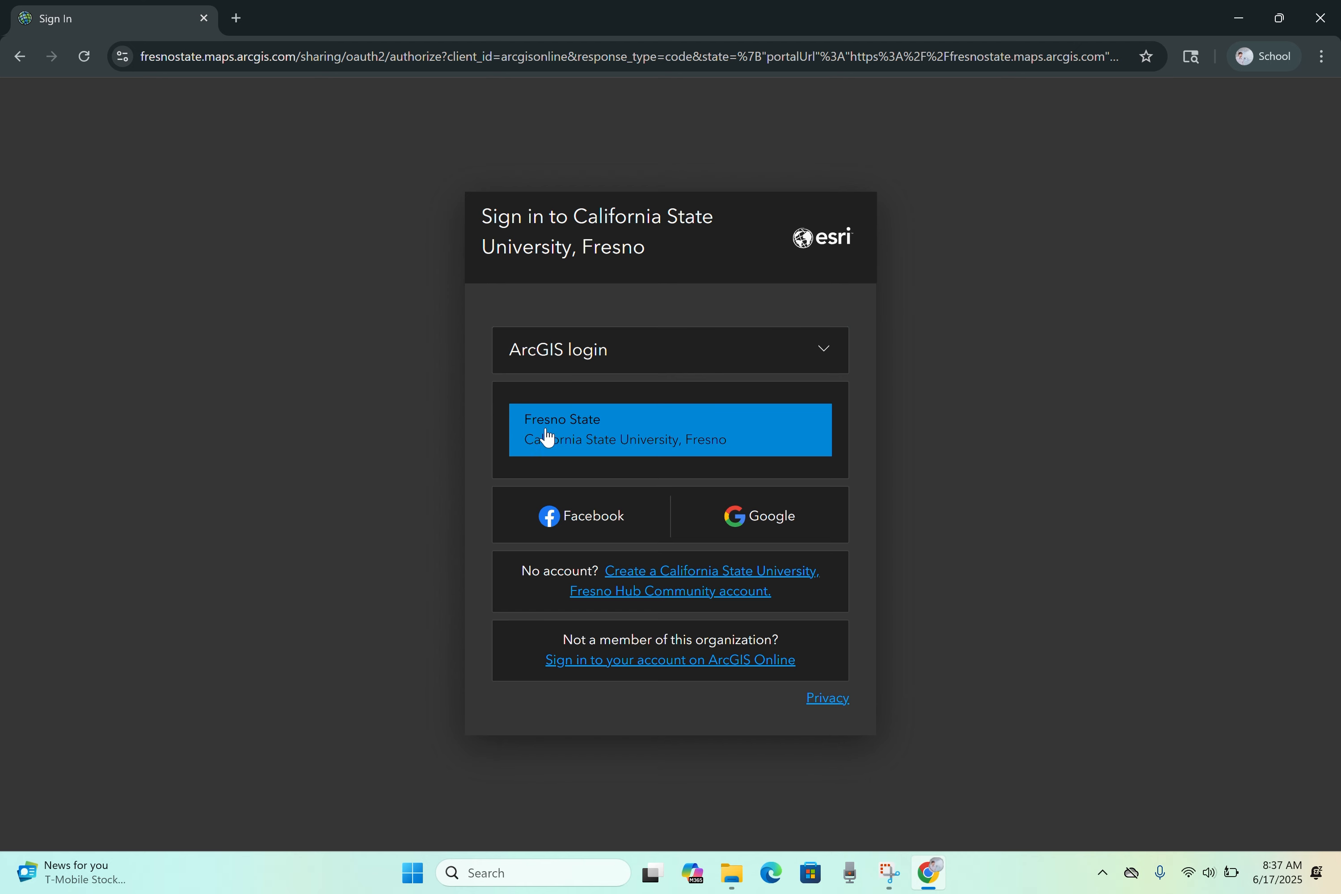
Step: Sign in to the California State University, Fresno organization through the Fresno State campus login, using the saved credentials and Duo verification
{"action": "left_click", "coordinate": [647, 421]}
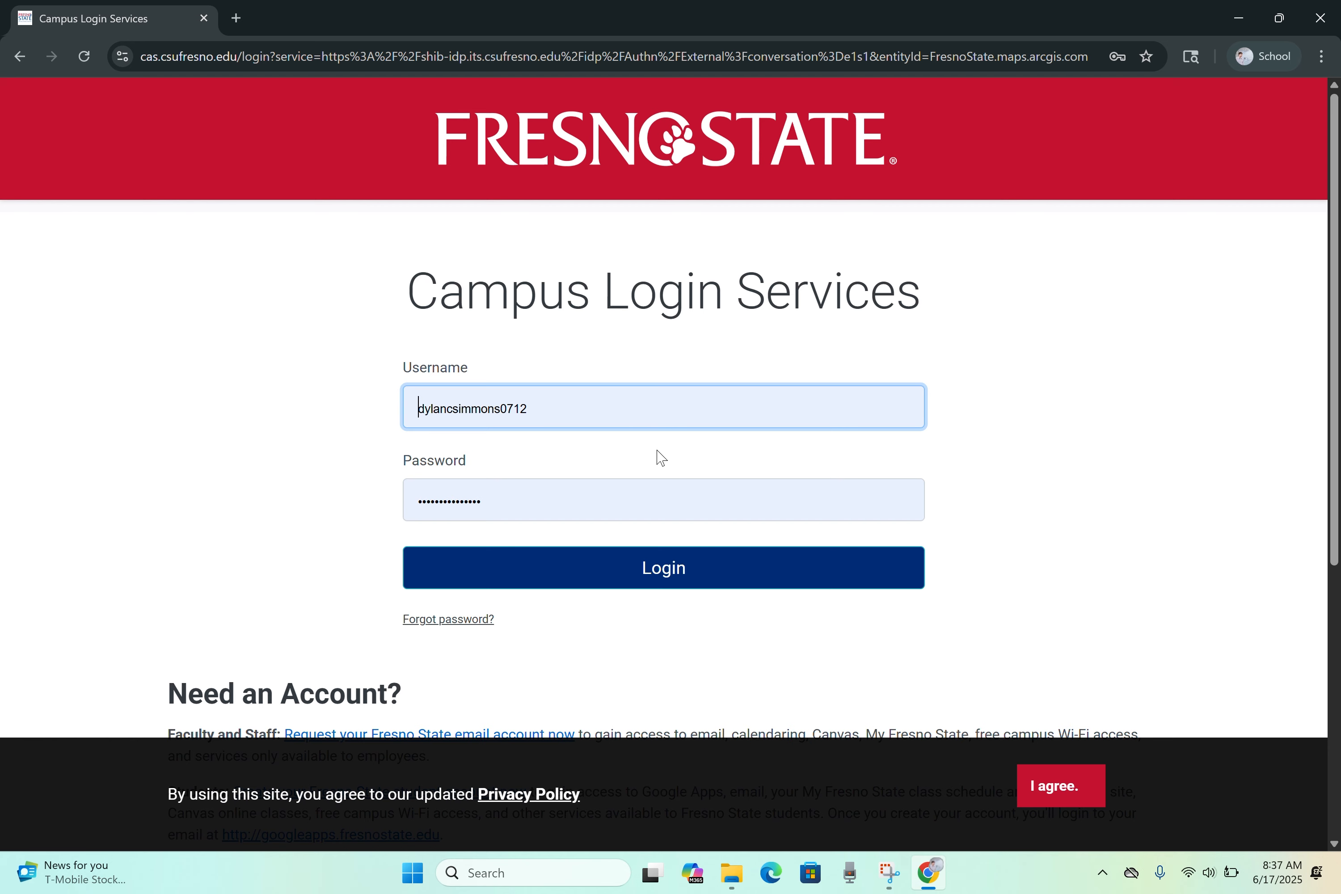
{"action": "left_click", "coordinate": [665, 571]}
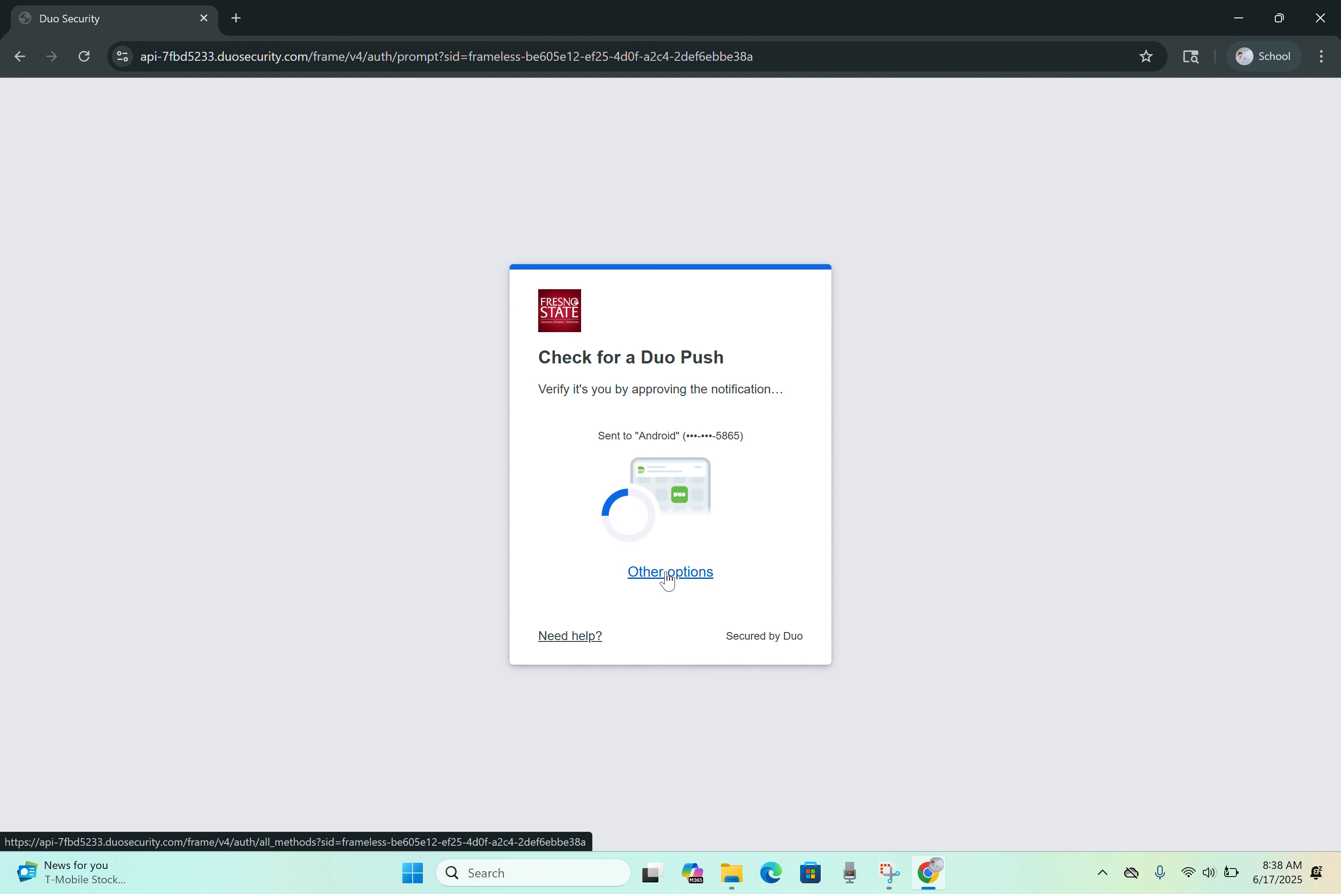
{"action": "left_click", "coordinate": [669, 544]}
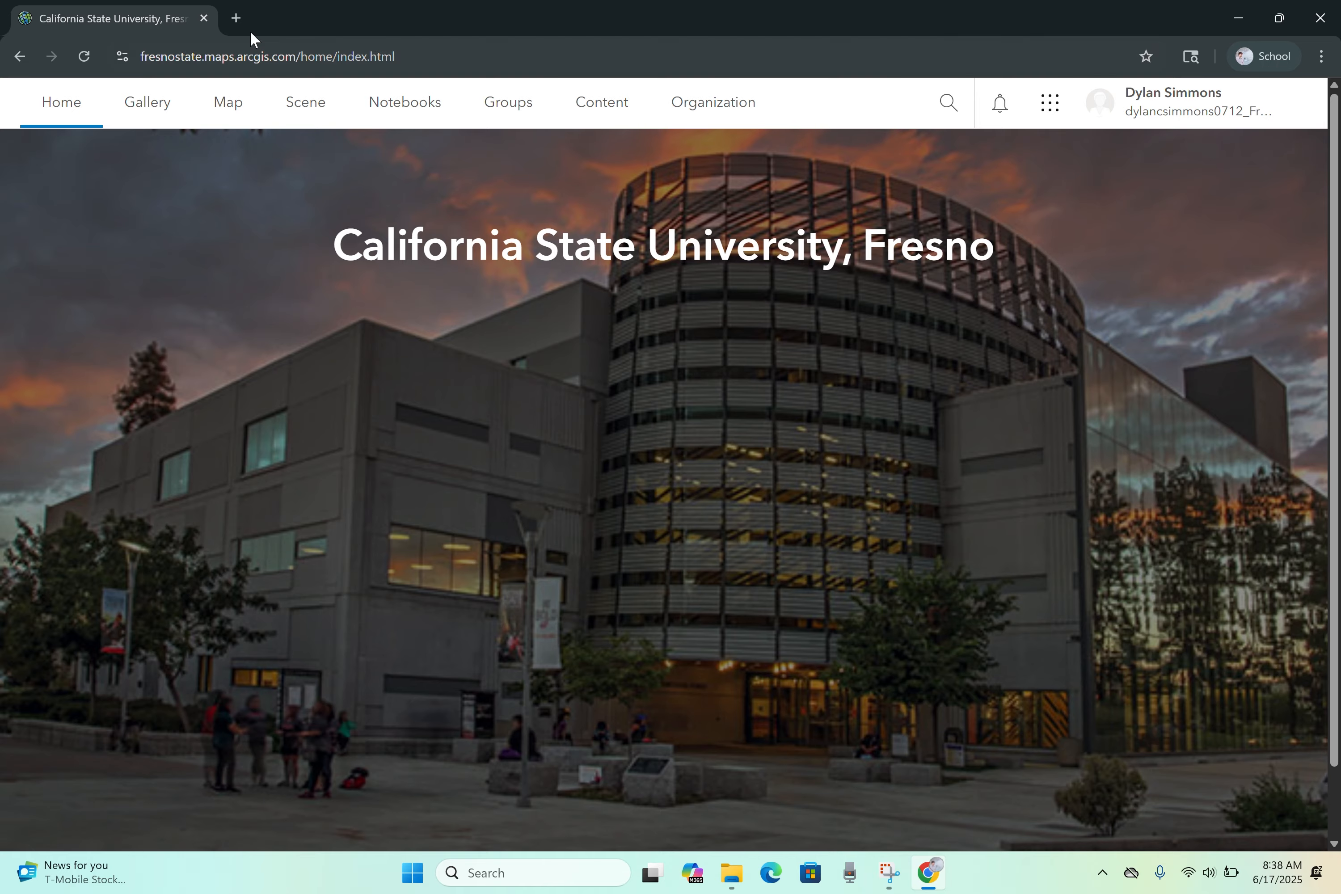
Step: Search Google for "Fresno City GIS Hub" in a new browser tab and open the City of Fresno GIS Hub site
{"action": "left_click", "coordinate": [236, 18]}
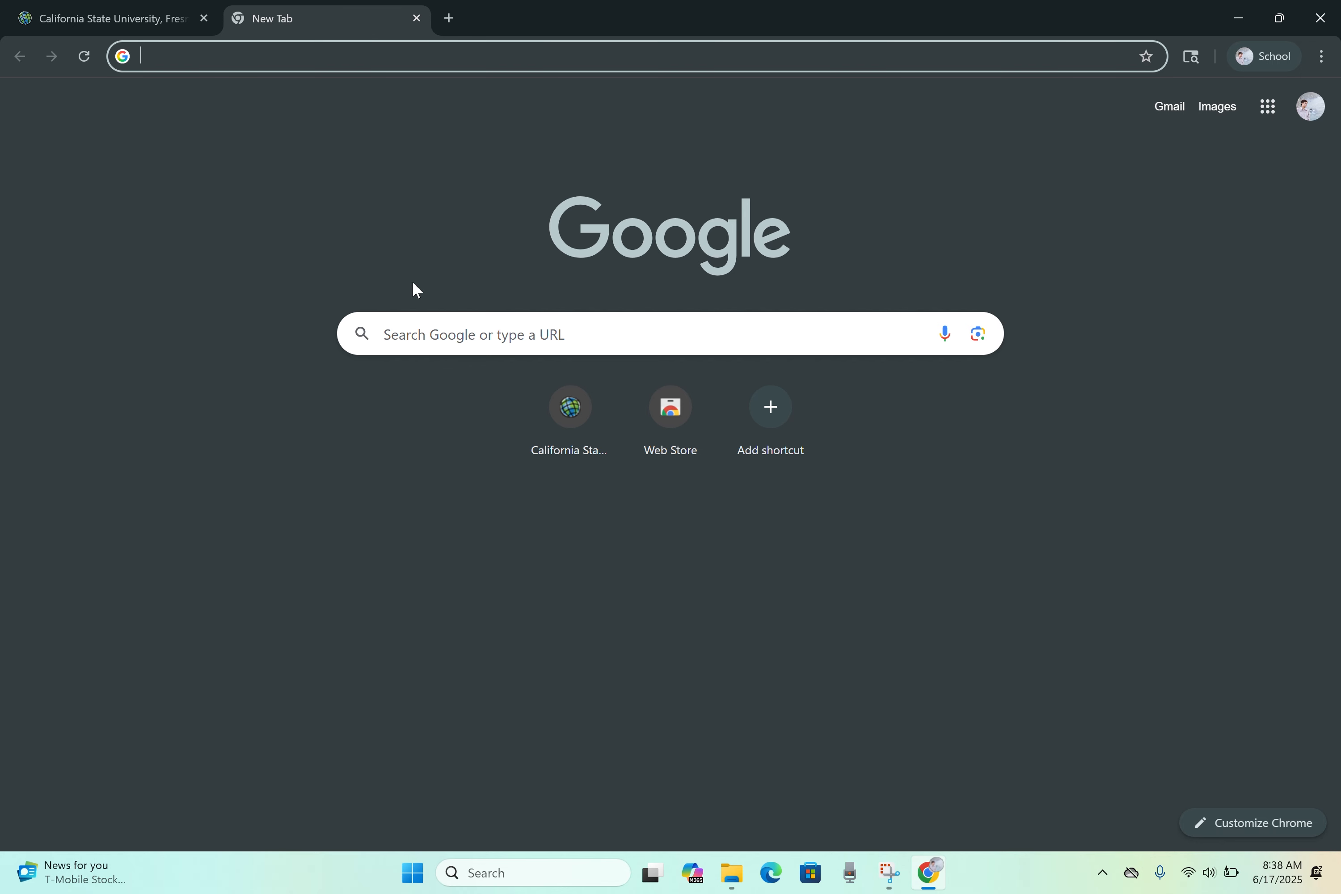
{"action": "left_click", "coordinate": [456, 335]}
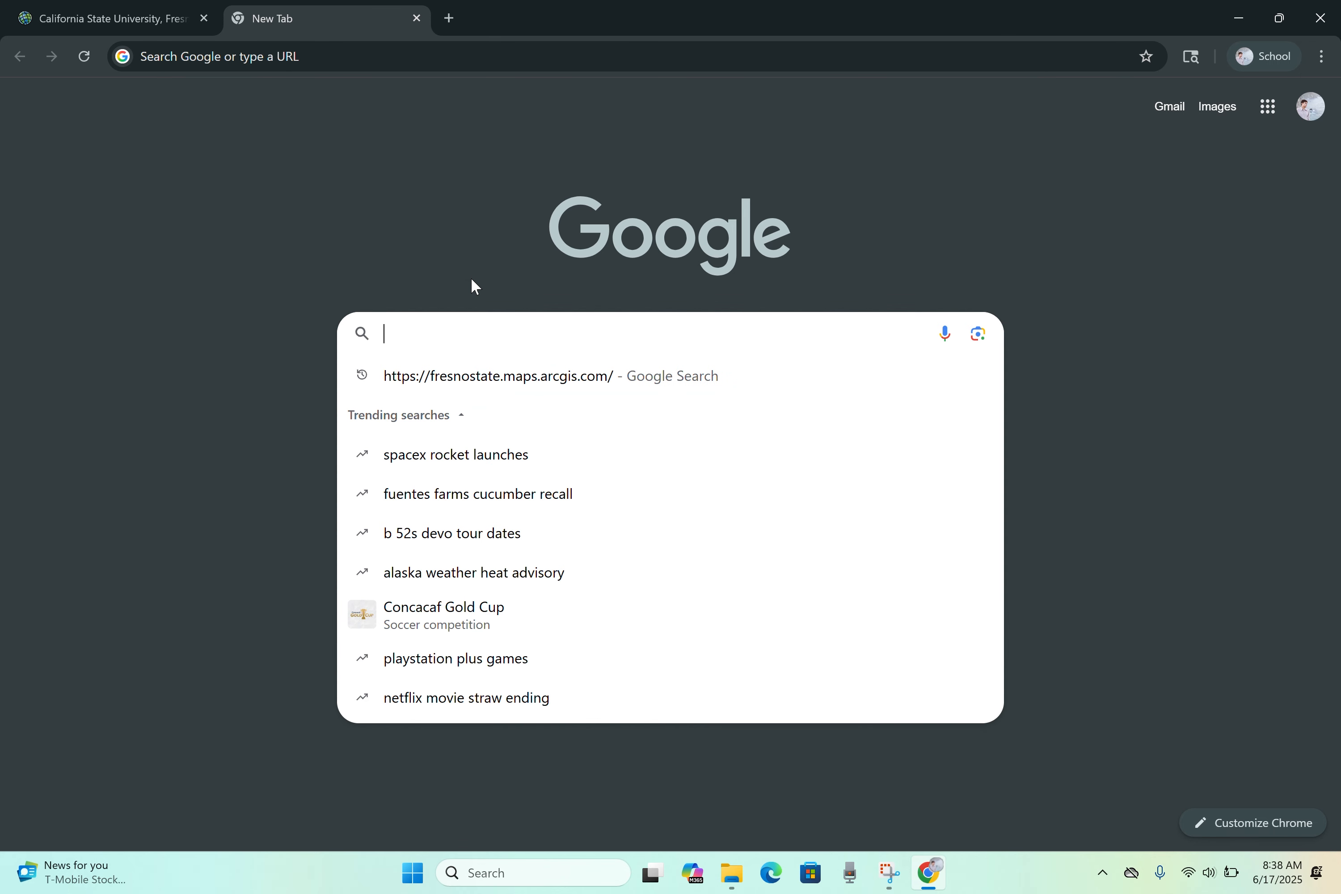
{"action": "type", "text": "Fres"}
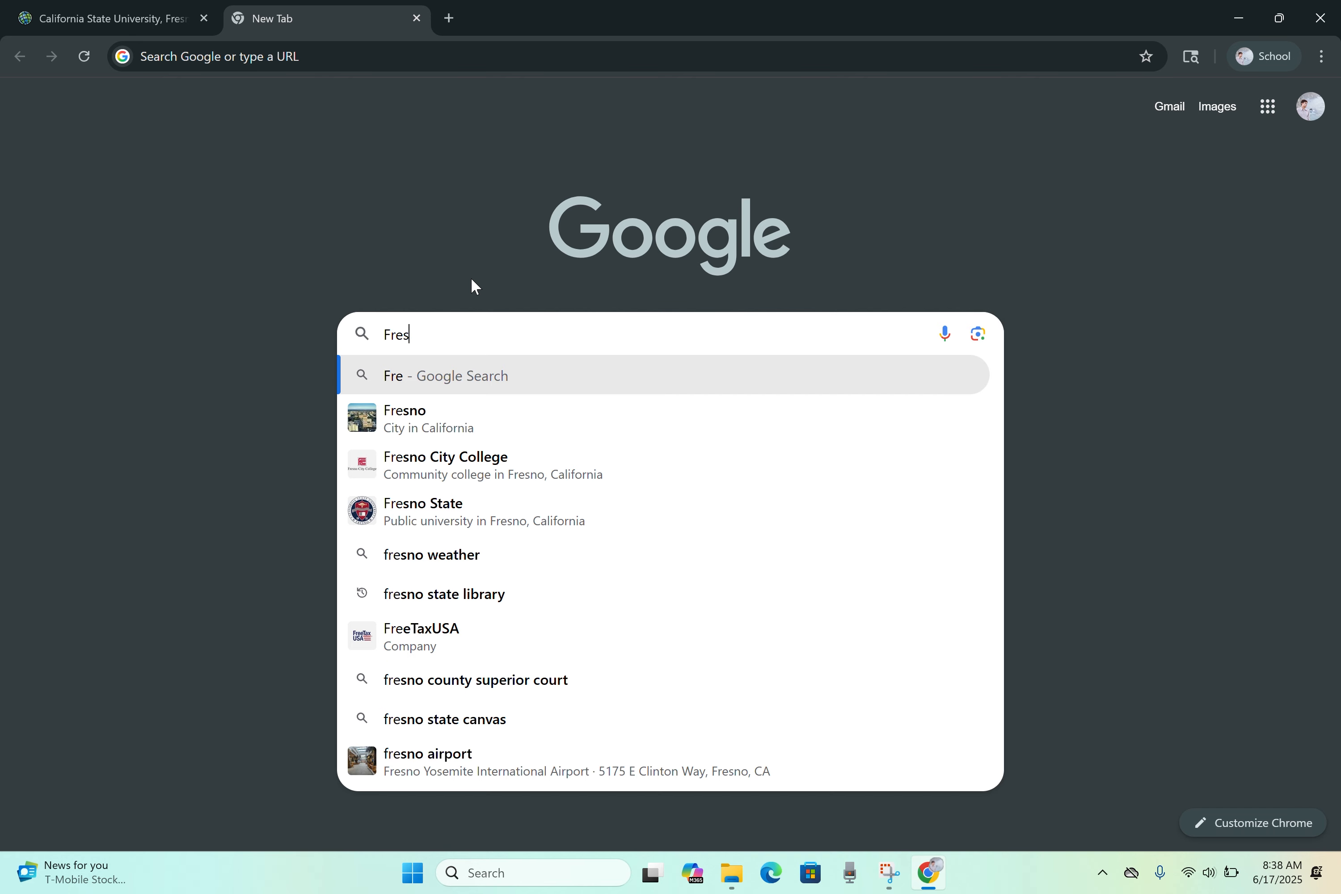
{"action": "type", "text": "no Cit"}
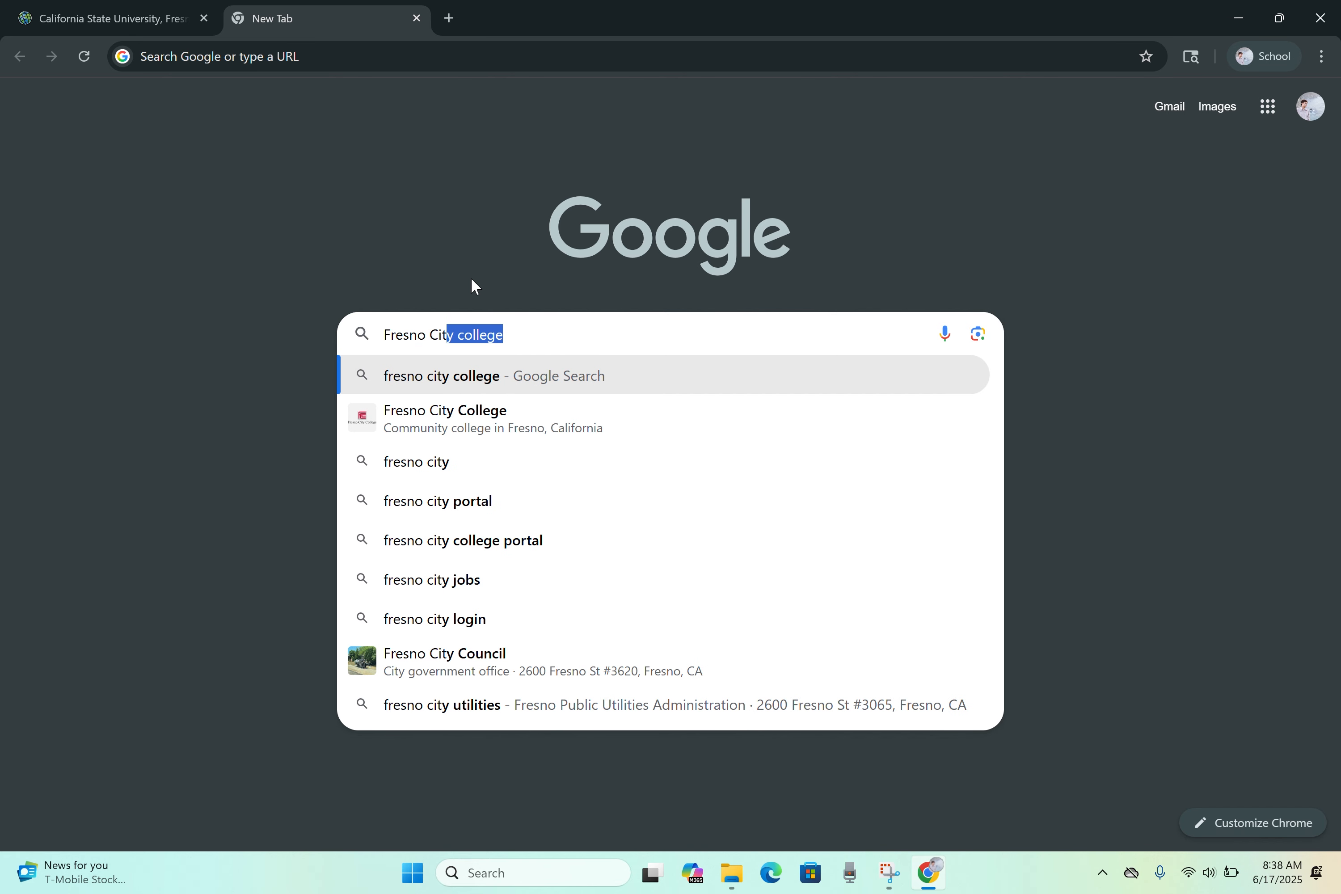
{"action": "type", "text": "y GIS Hub"}
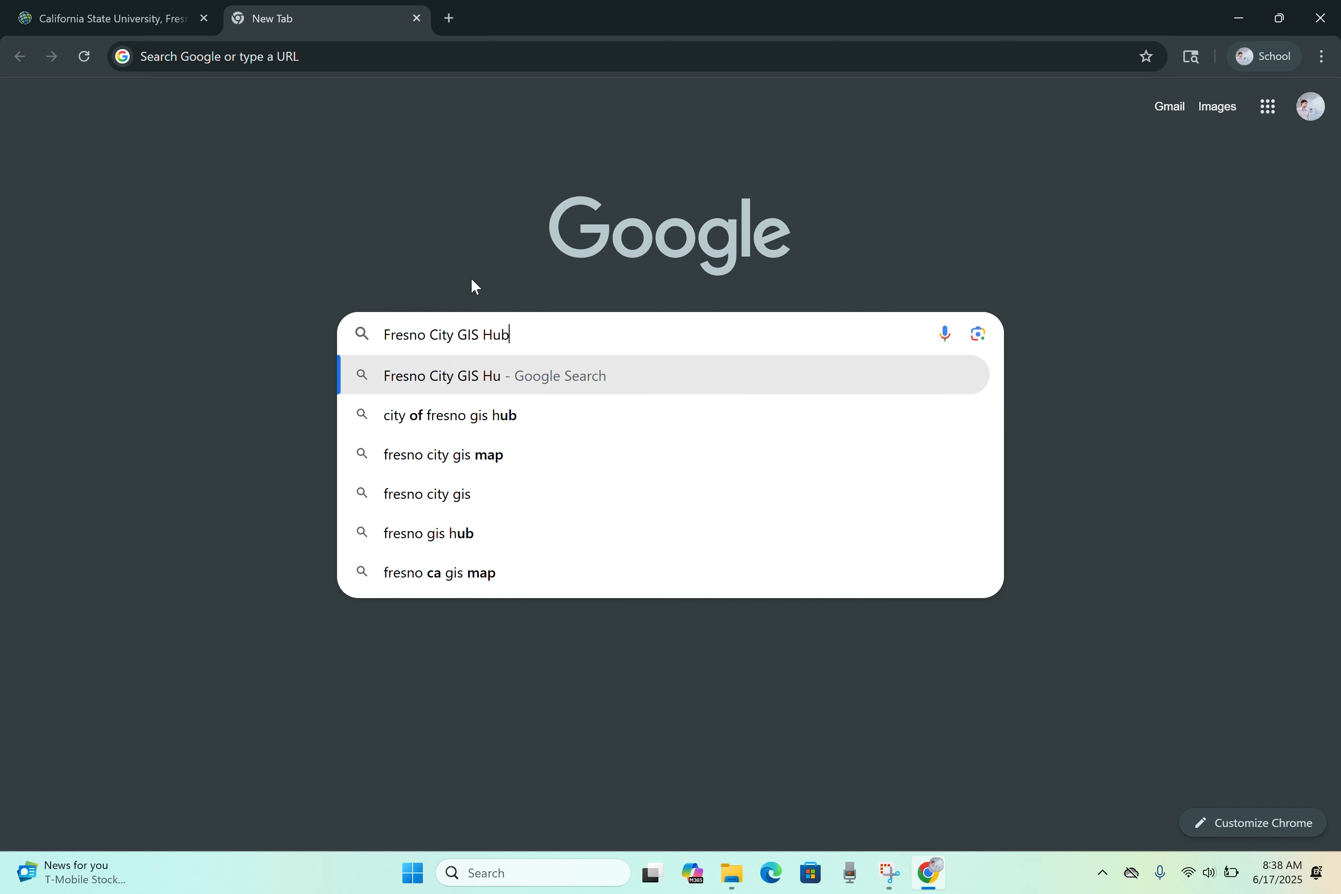
{"action": "key", "text": "Return"}
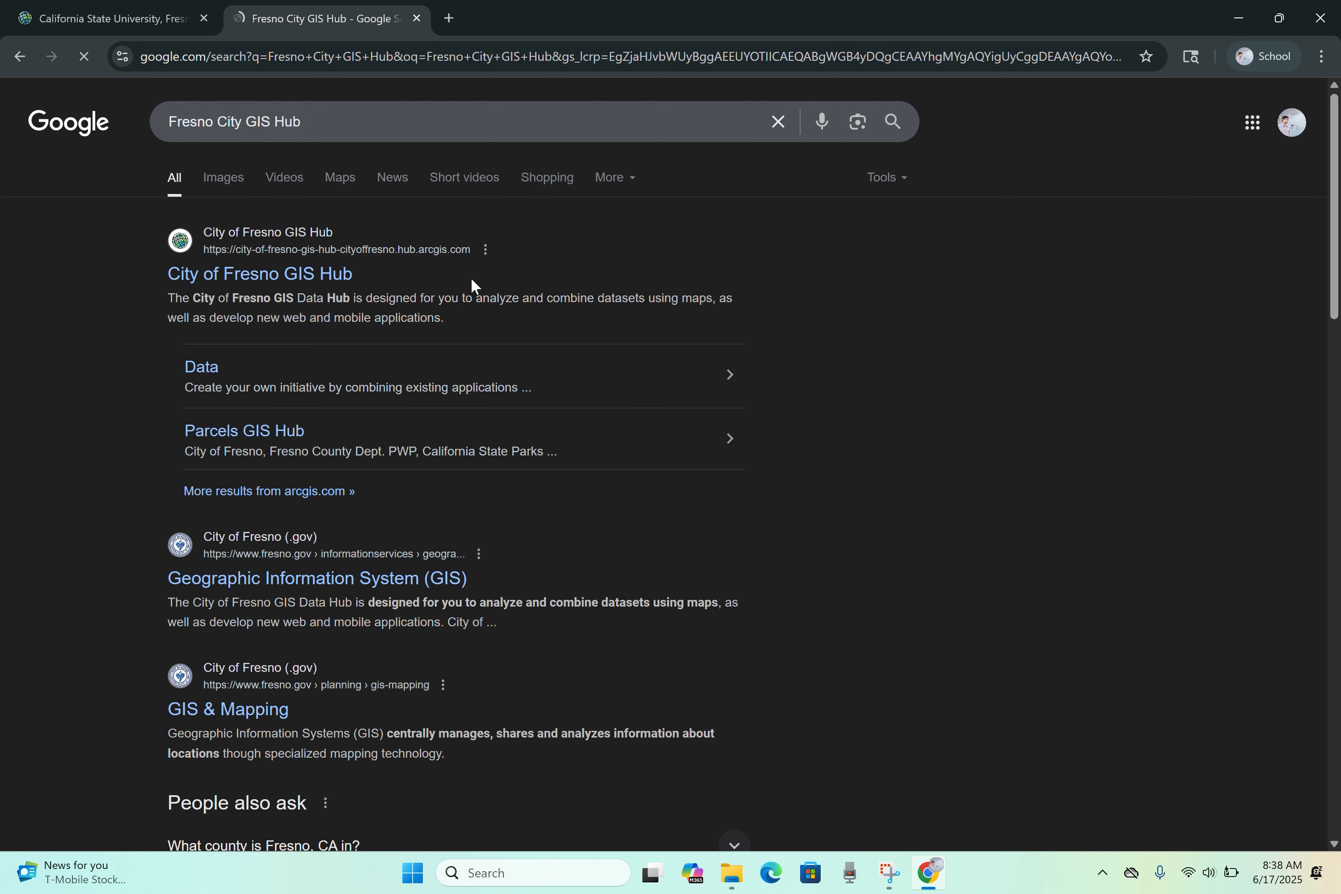
{"action": "left_click", "coordinate": [321, 275]}
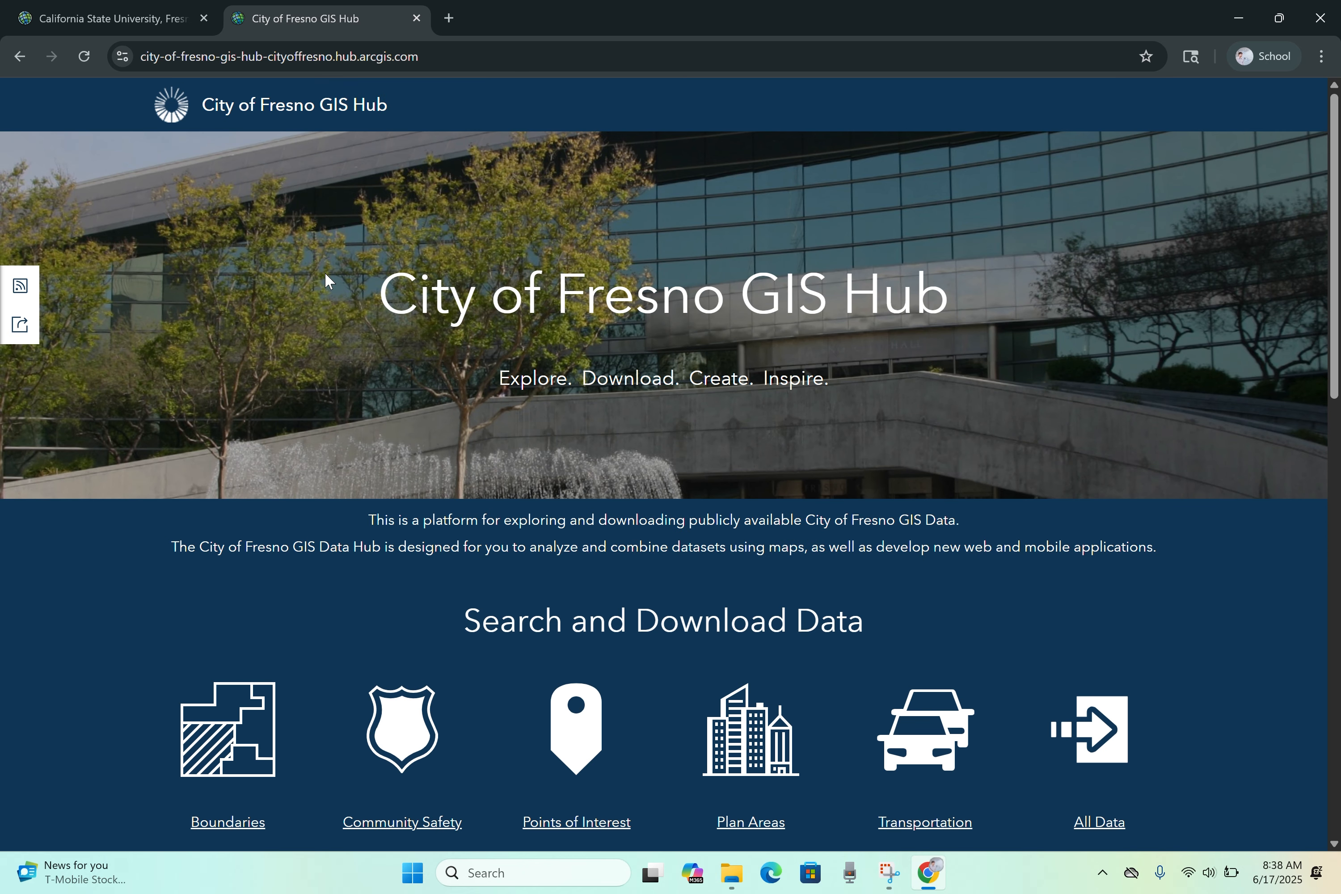
Step: Open the hub's All Data catalog and search it for "Park"
{"action": "scroll", "coordinate": [1097, 635], "scroll_direction": "down", "scroll_amount": 3}
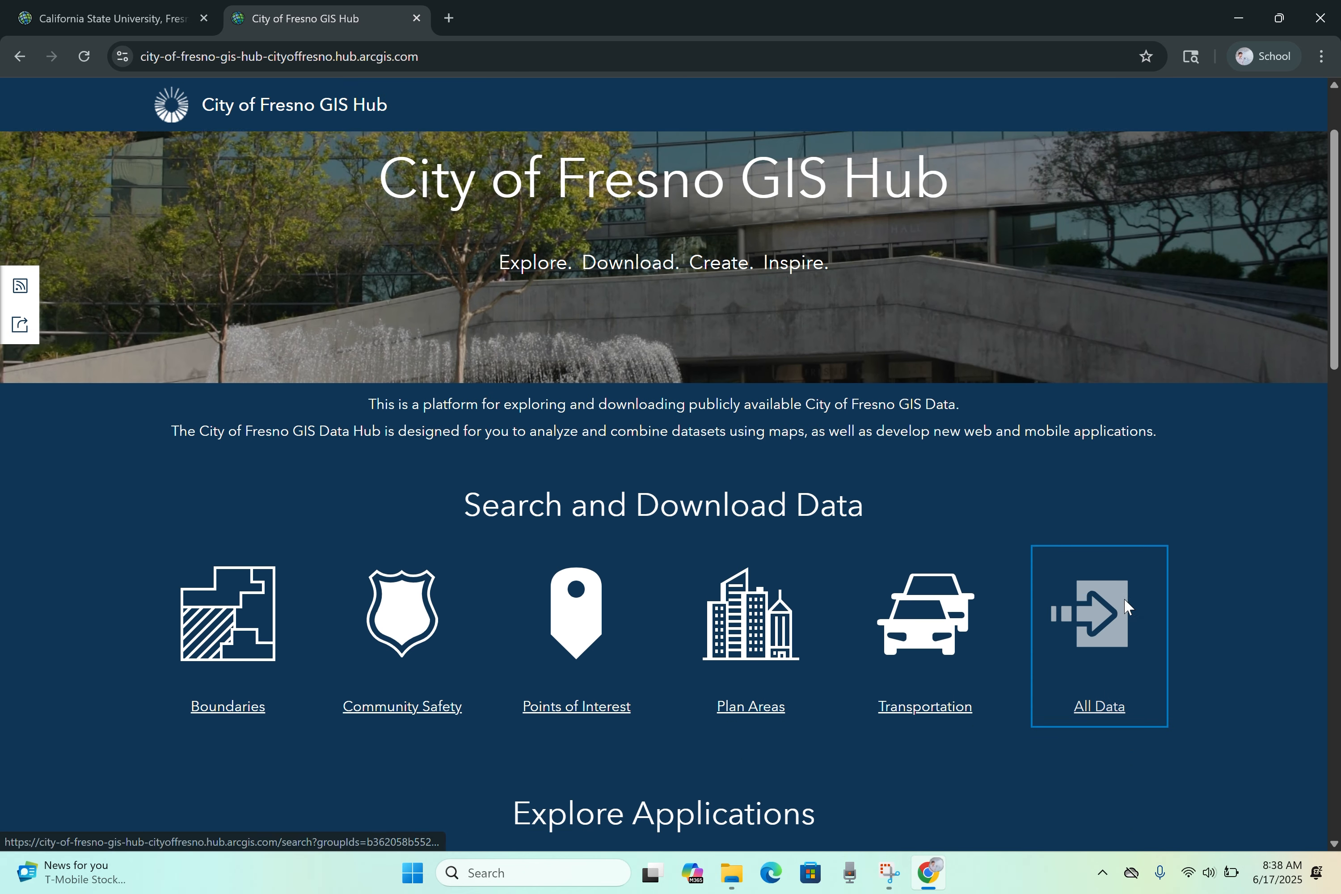
{"action": "left_click", "coordinate": [1104, 574]}
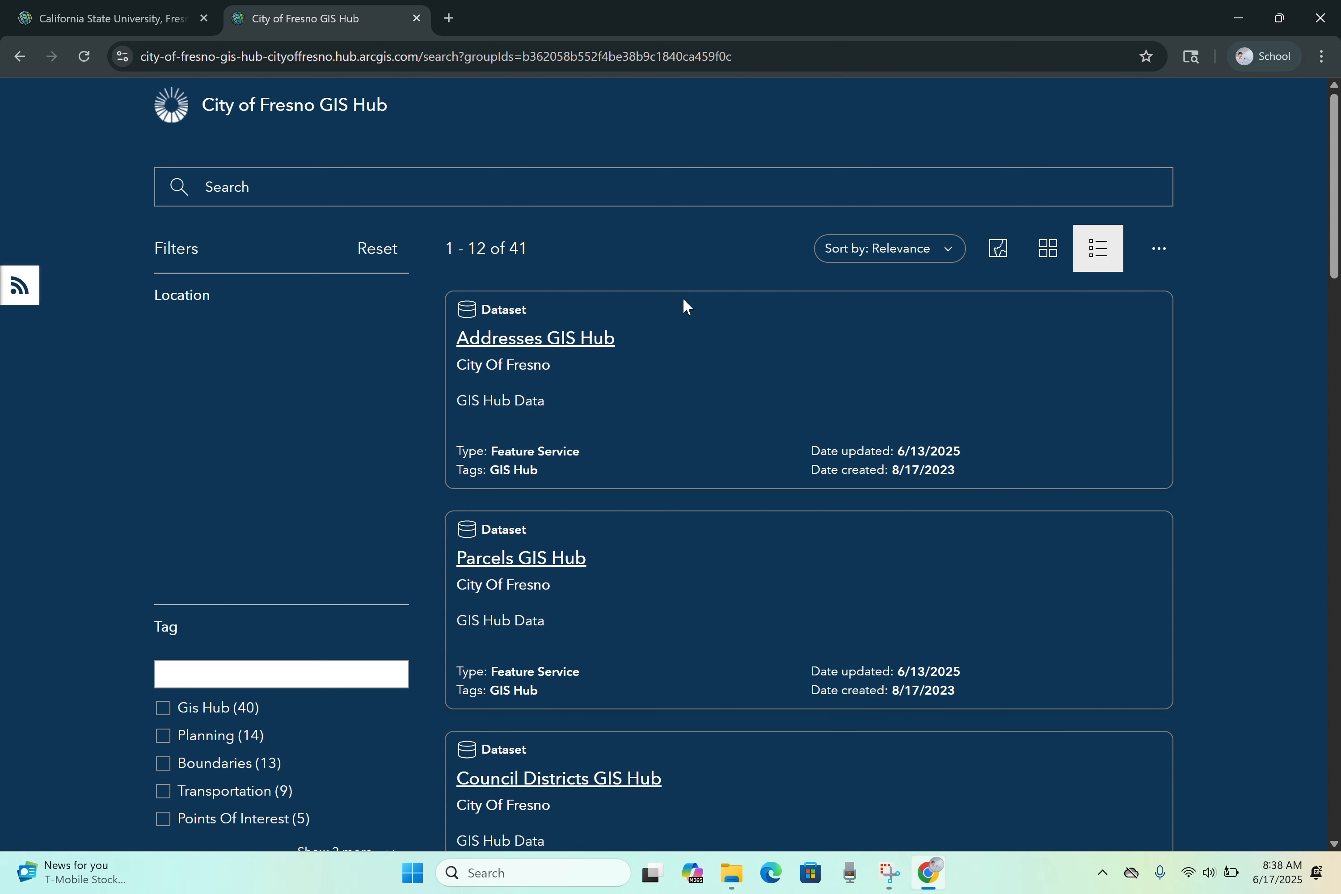
{"action": "left_click", "coordinate": [452, 189]}
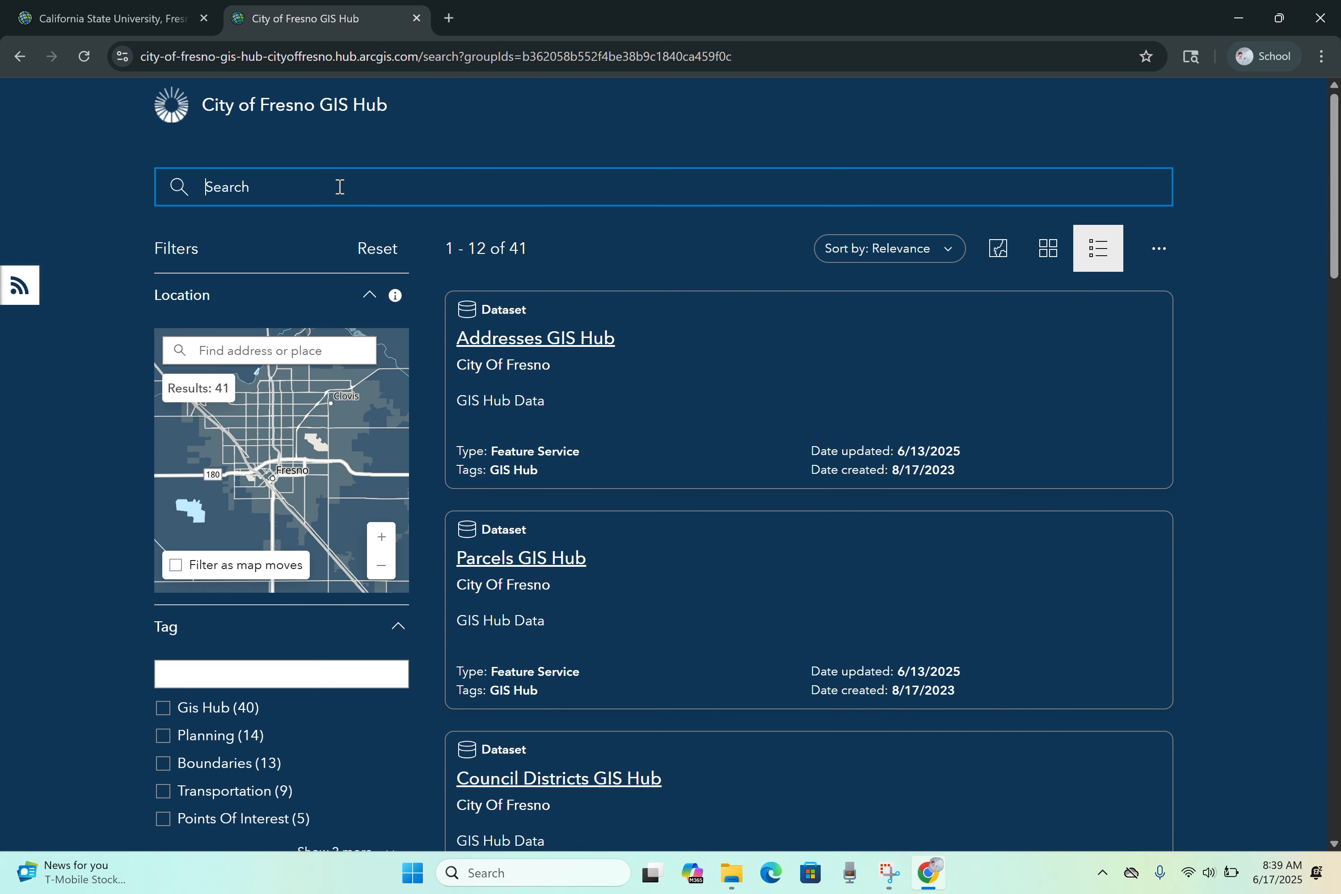
{"action": "type", "text": "Park"}
{"action": "key", "text": "Return"}
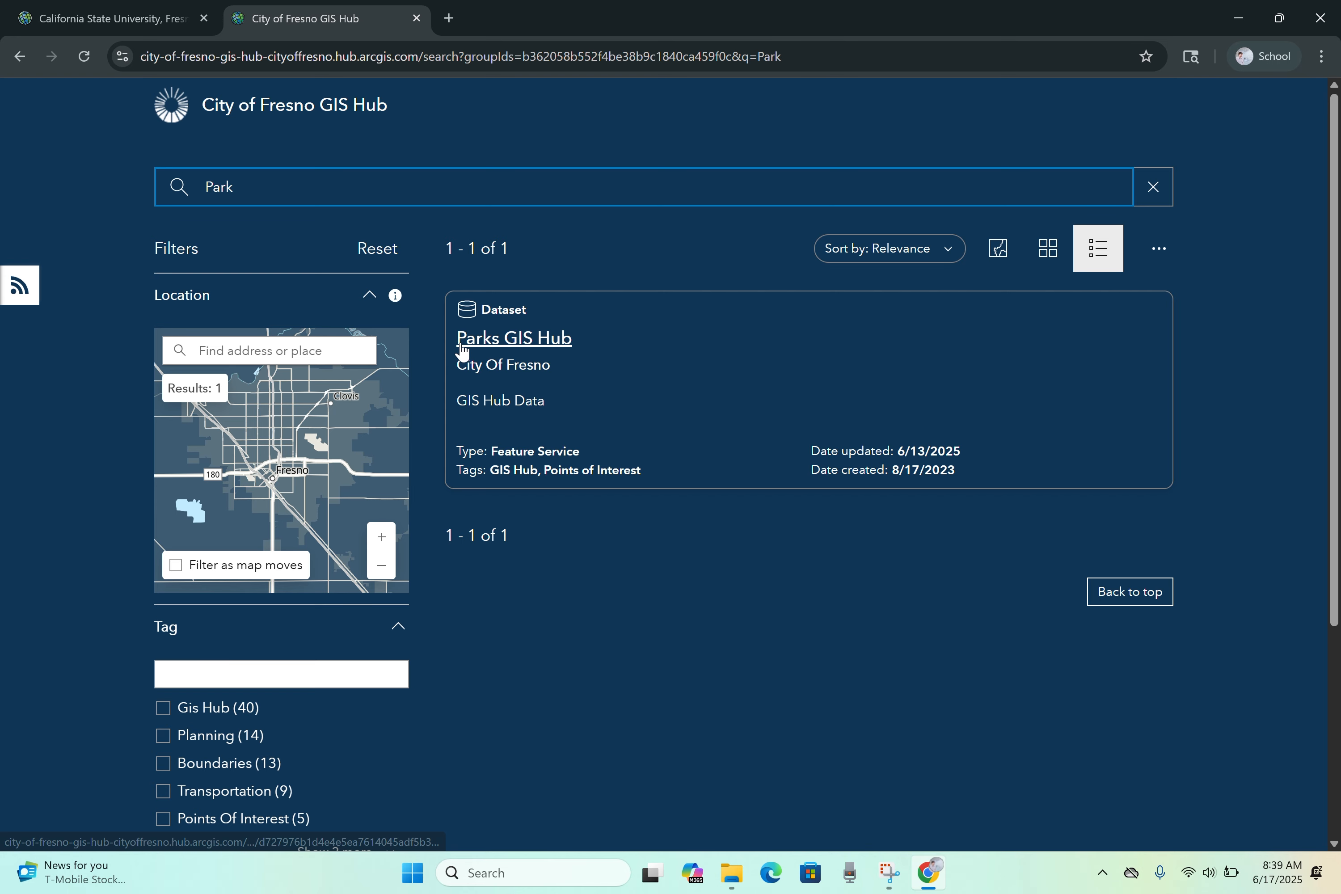
Step: Open the Parks GIS Hub dataset and download it as a shapefile
{"action": "left_click", "coordinate": [522, 346]}
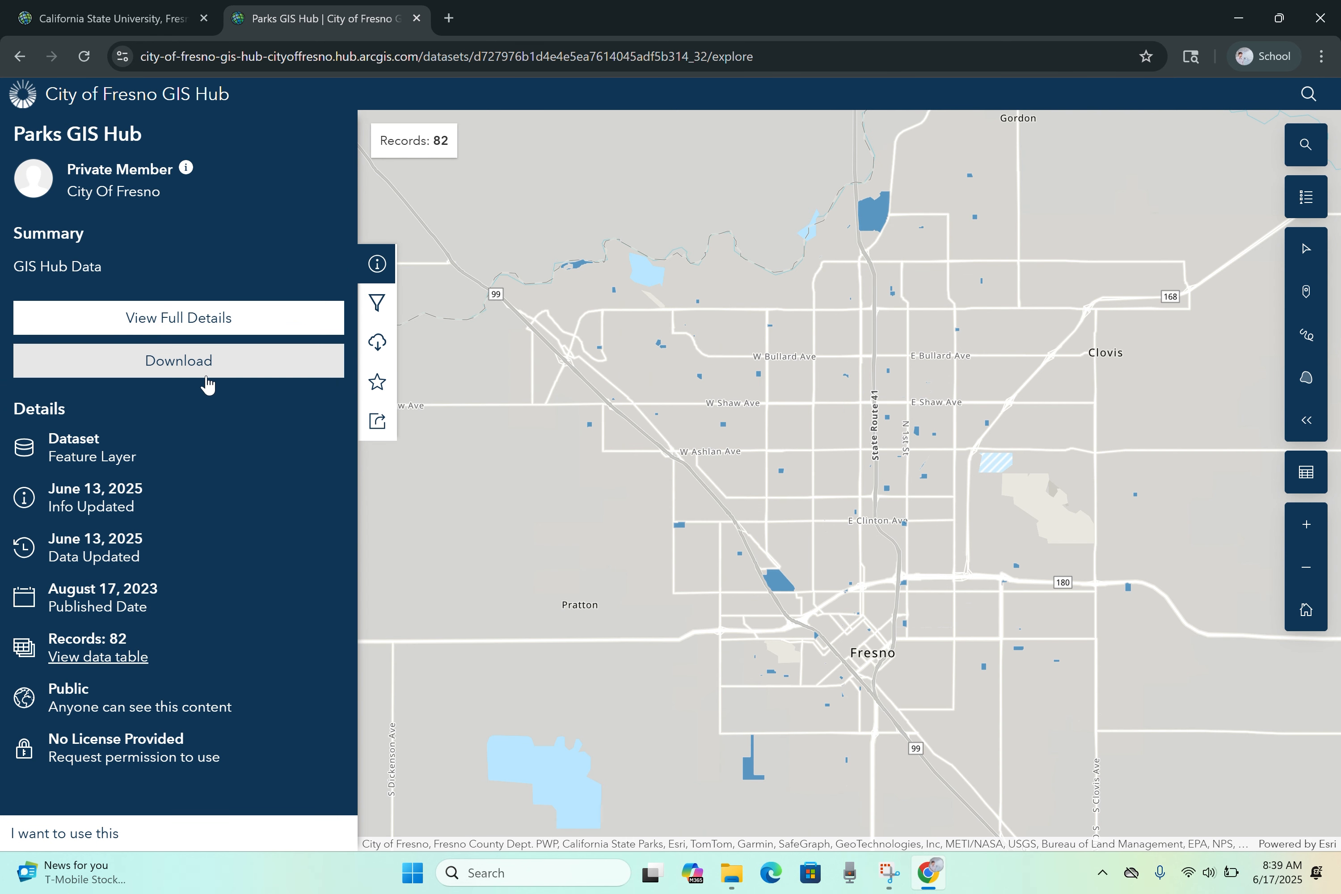
{"action": "left_click", "coordinate": [183, 360]}
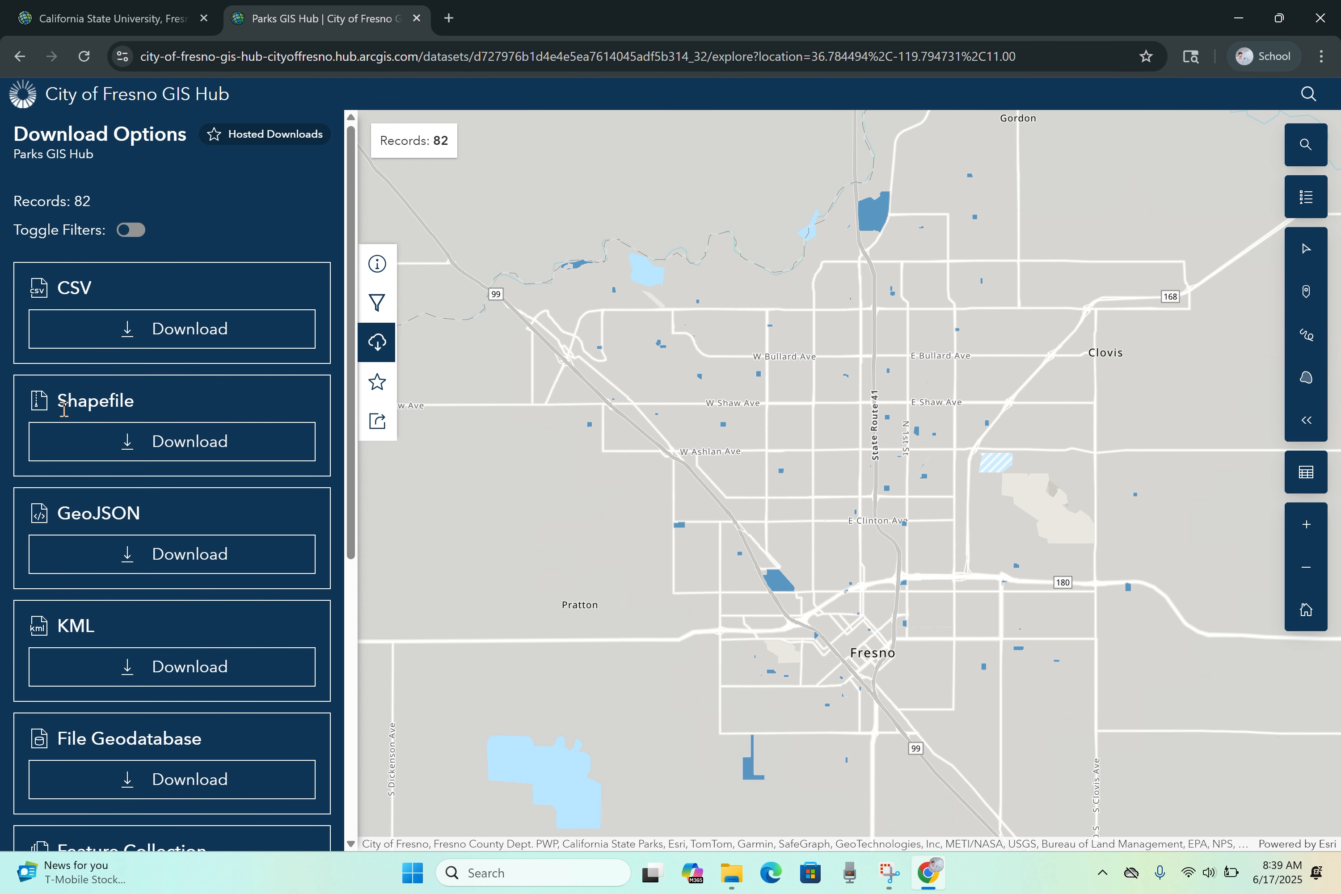
{"action": "left_click", "coordinate": [164, 453]}
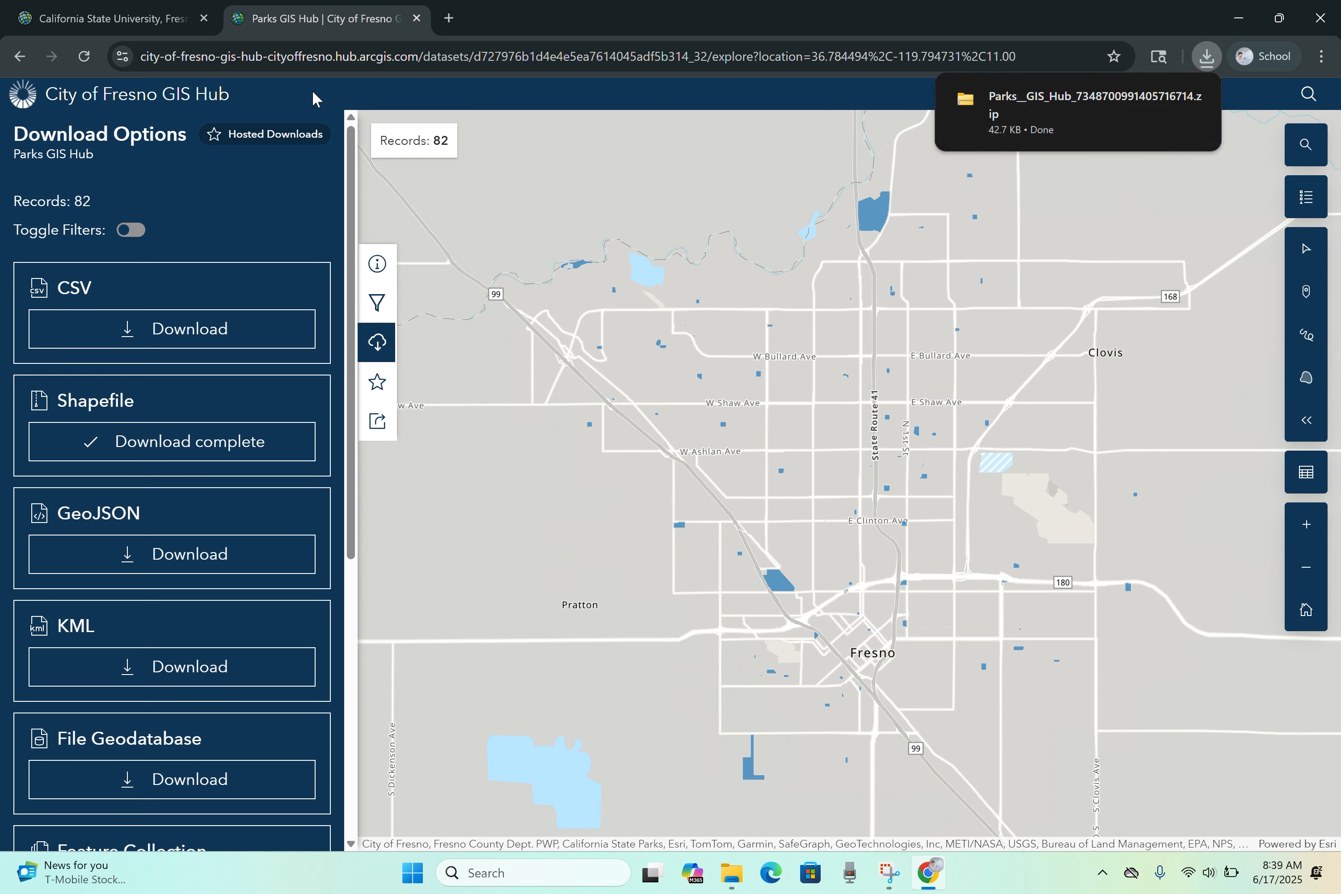
Step: Return to the hub's dataset search and replace the search term with "Fire"
{"action": "left_click", "coordinate": [21, 57]}
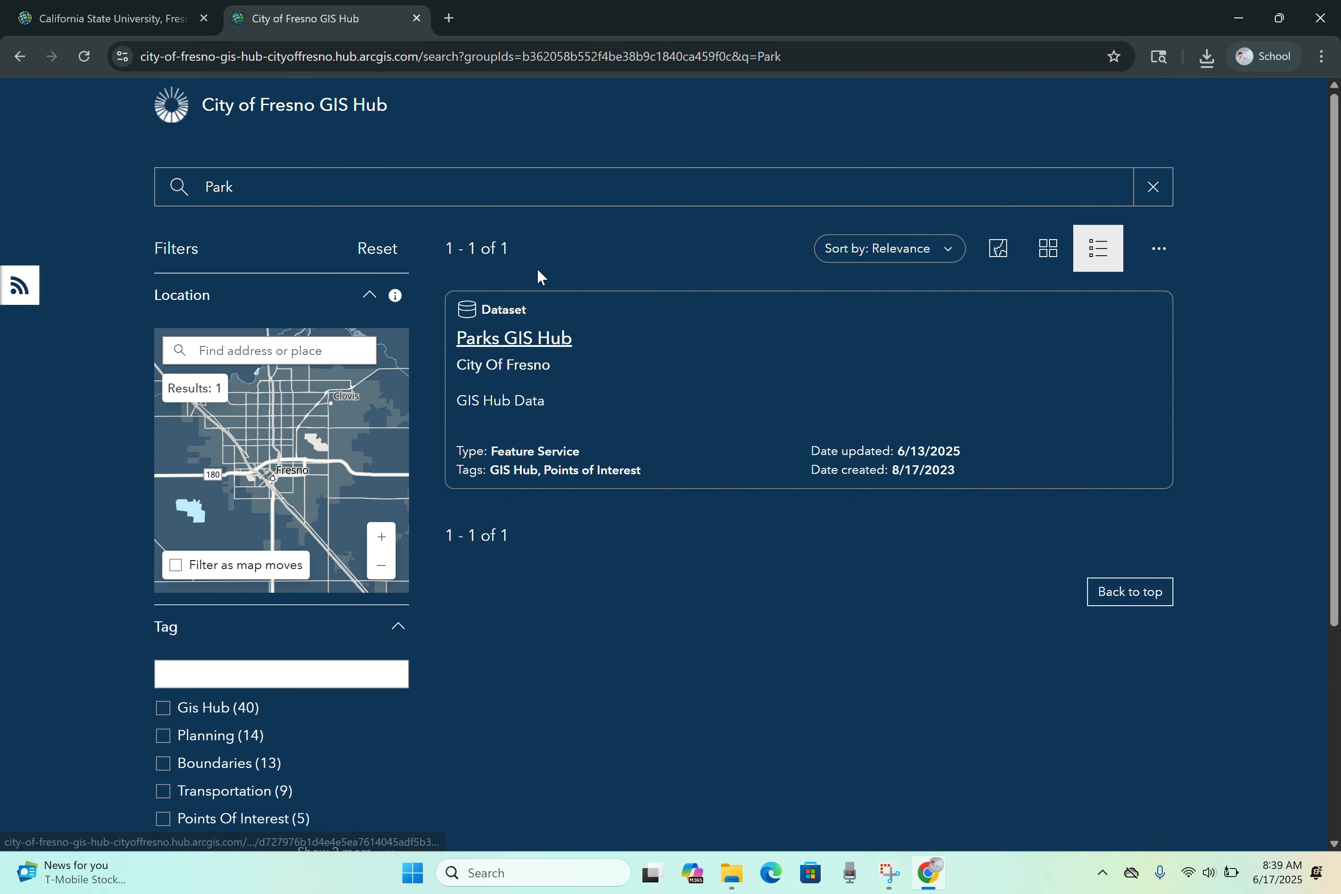
{"action": "left_click", "coordinate": [319, 190]}
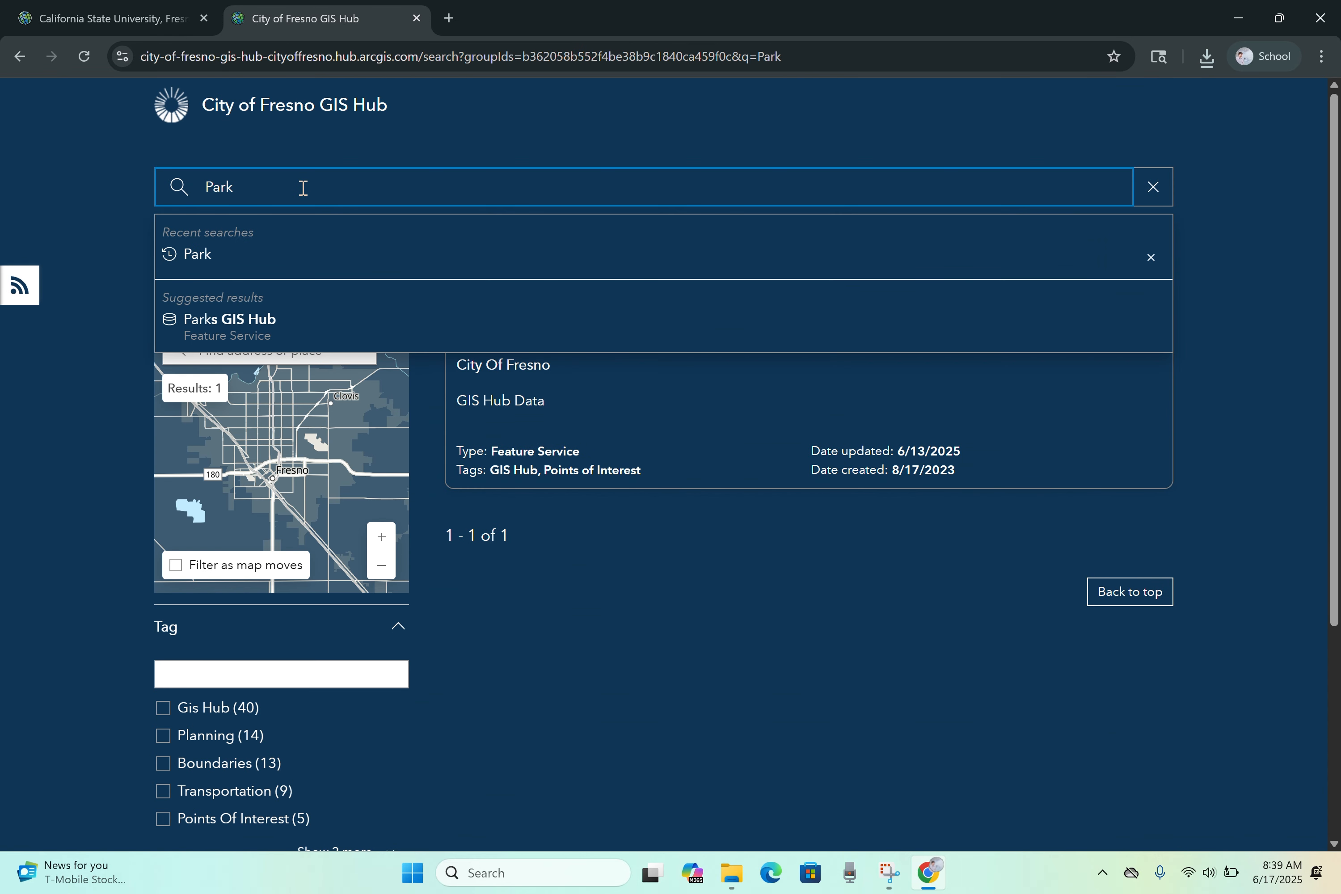
{"action": "key", "text": "BackSpace"}
{"action": "key", "text": "BackSpace"}
{"action": "key", "text": "BackSpace"}
{"action": "key", "text": "BackSpace"}
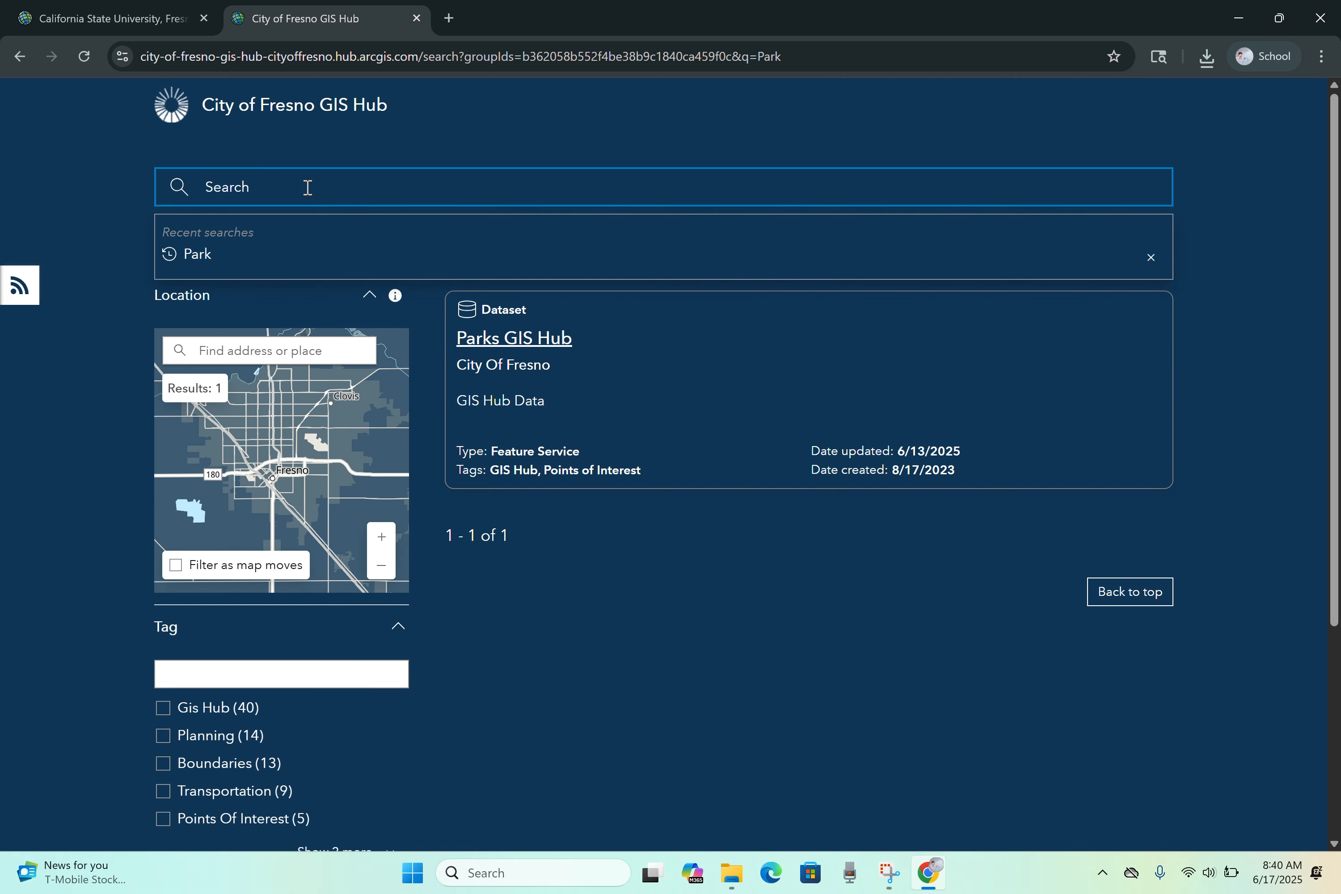
{"action": "type", "text": "Fire"}
{"action": "key", "text": "Return"}
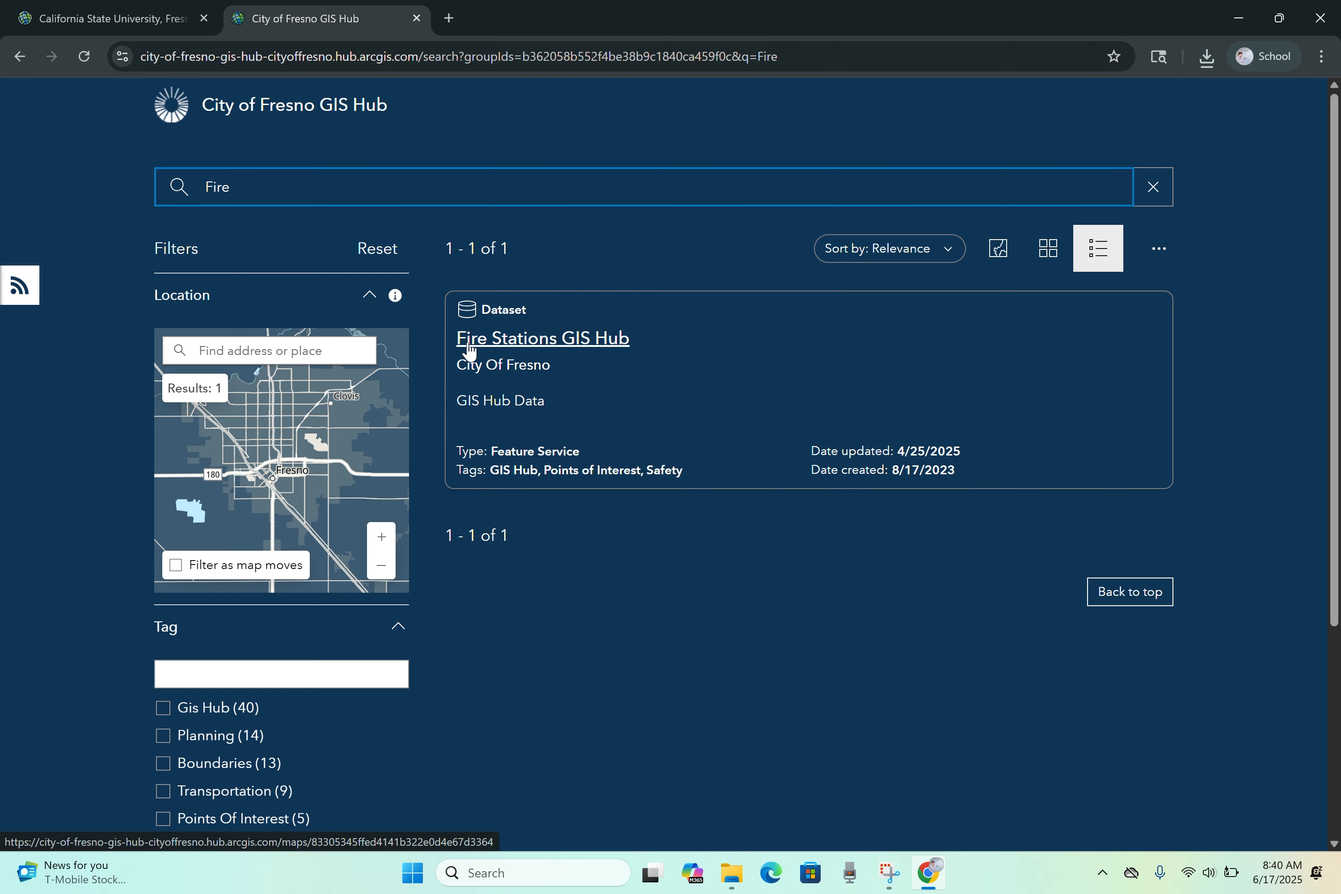
Step: Open the Fire Stations GIS Hub dataset, download it as an Excel file, and check the browser's recent downloads
{"action": "left_click", "coordinate": [621, 350]}
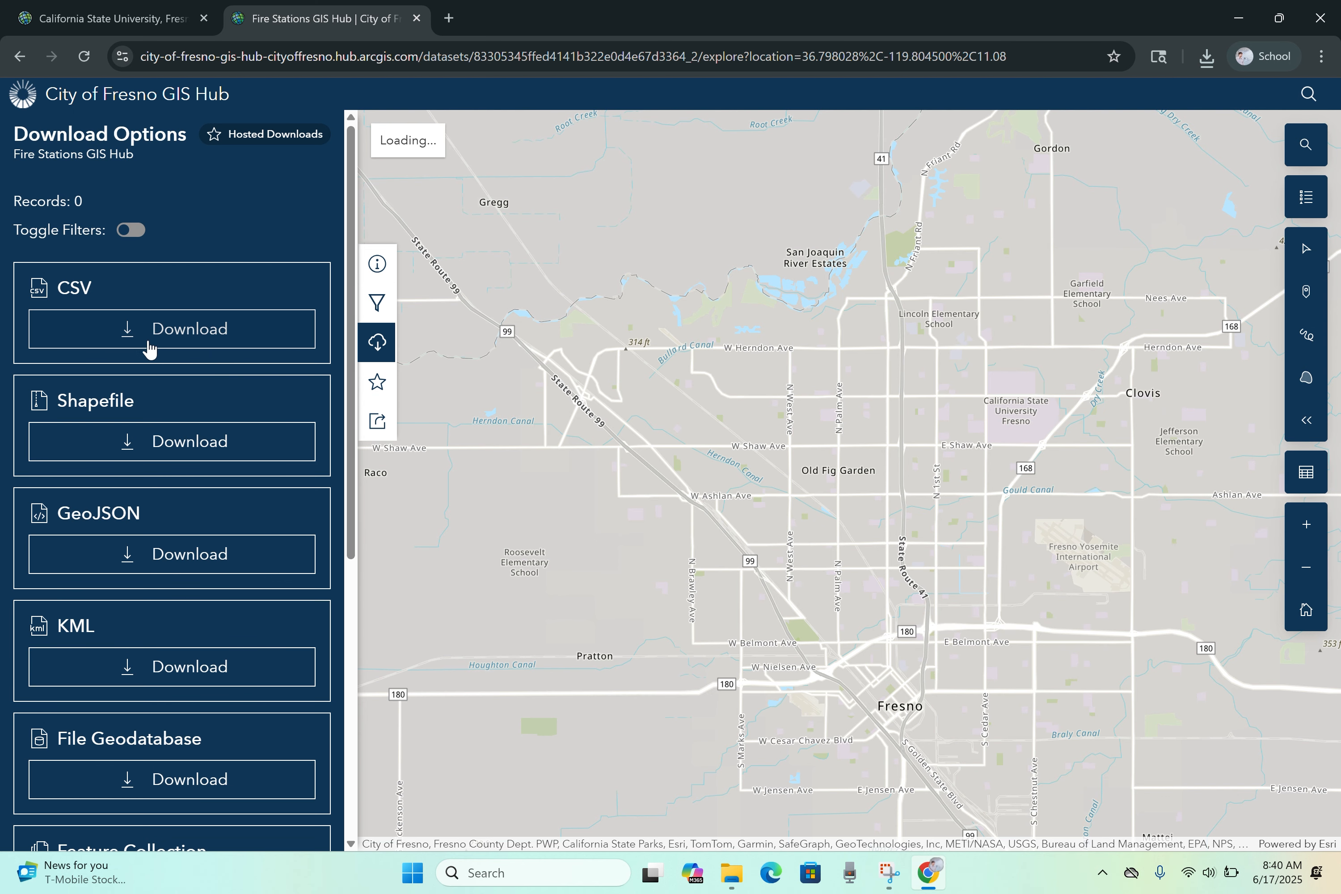
{"action": "scroll", "coordinate": [248, 349], "scroll_direction": "down", "scroll_amount": 8}
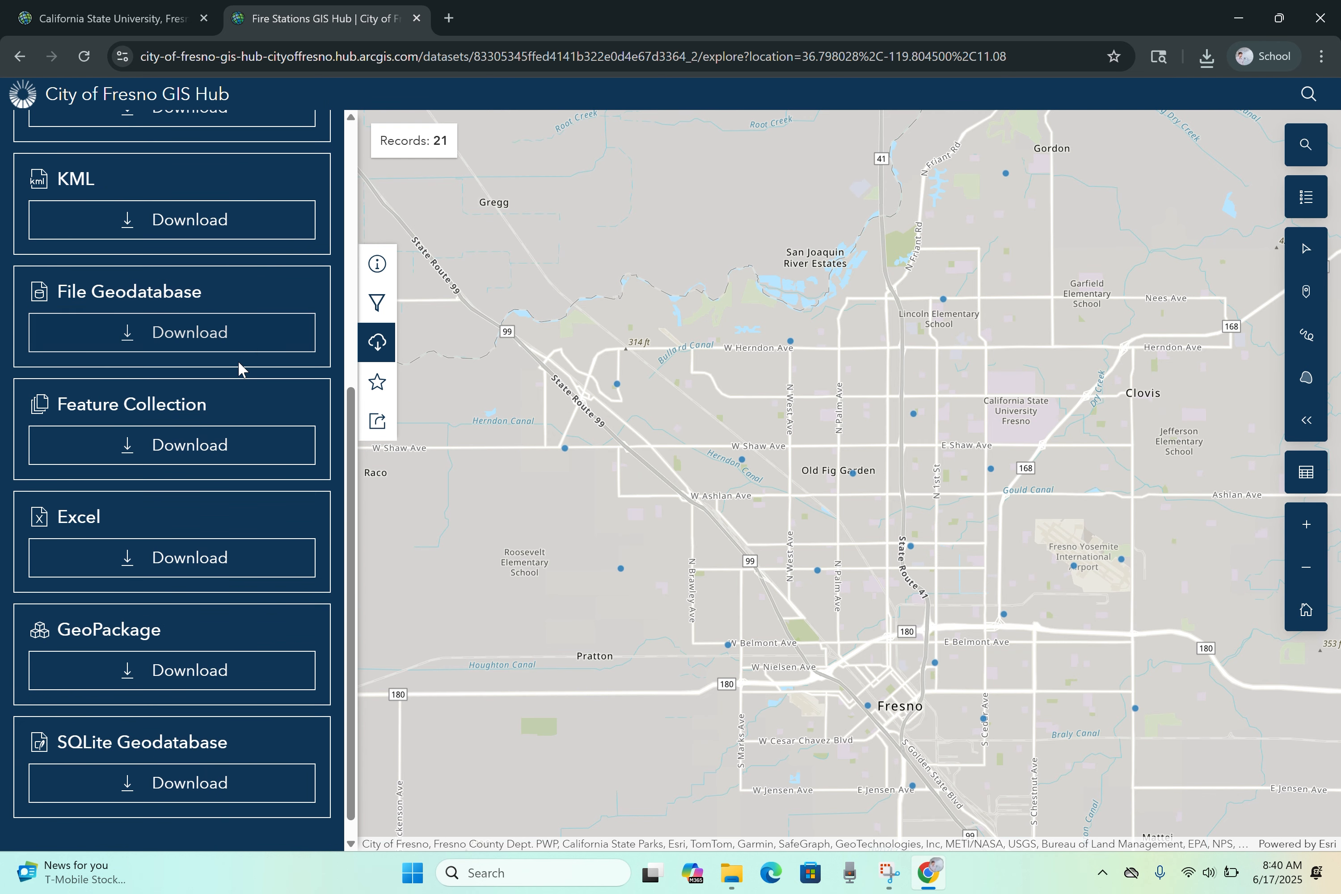
{"action": "left_click", "coordinate": [178, 566]}
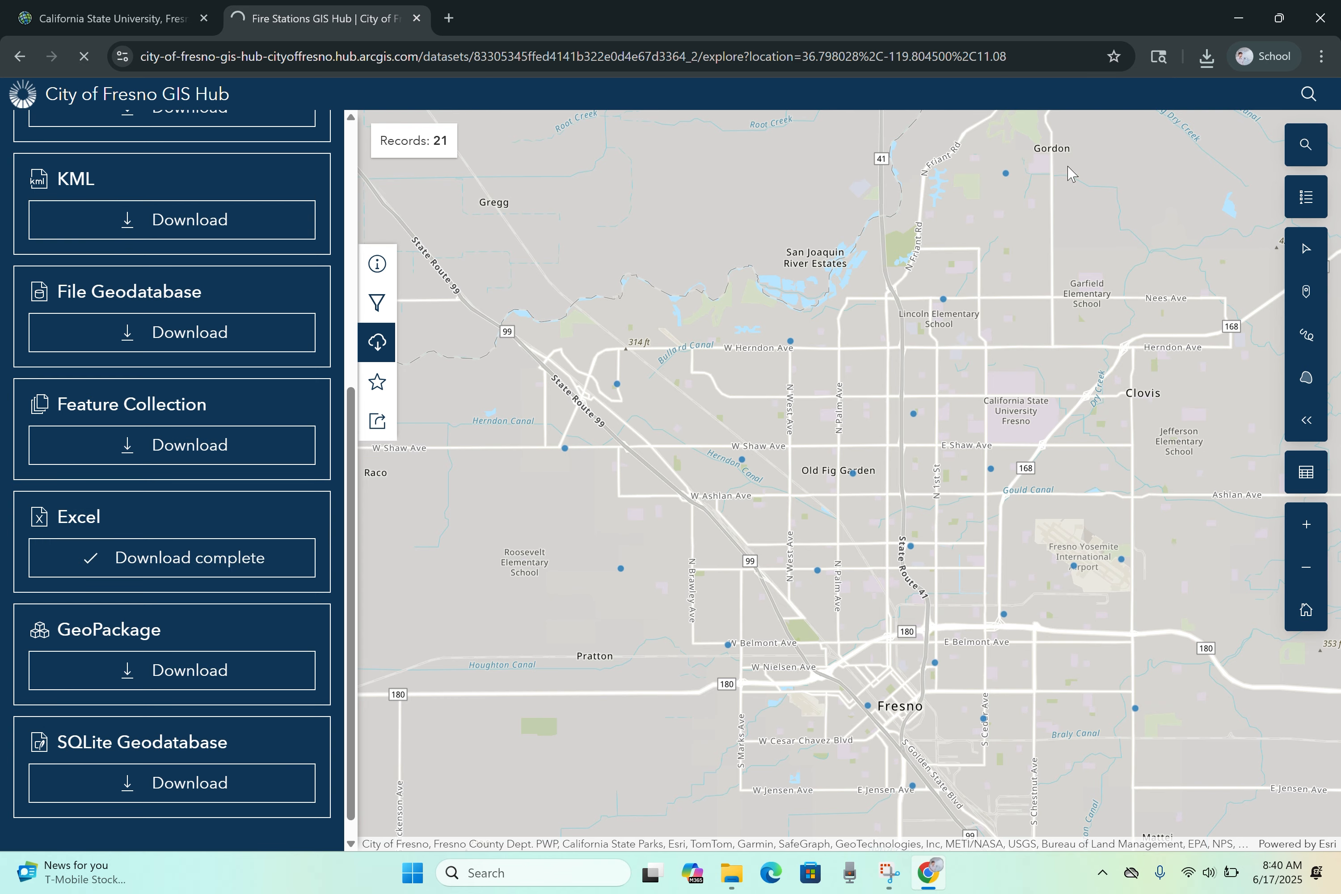
{"action": "left_click", "coordinate": [1206, 56]}
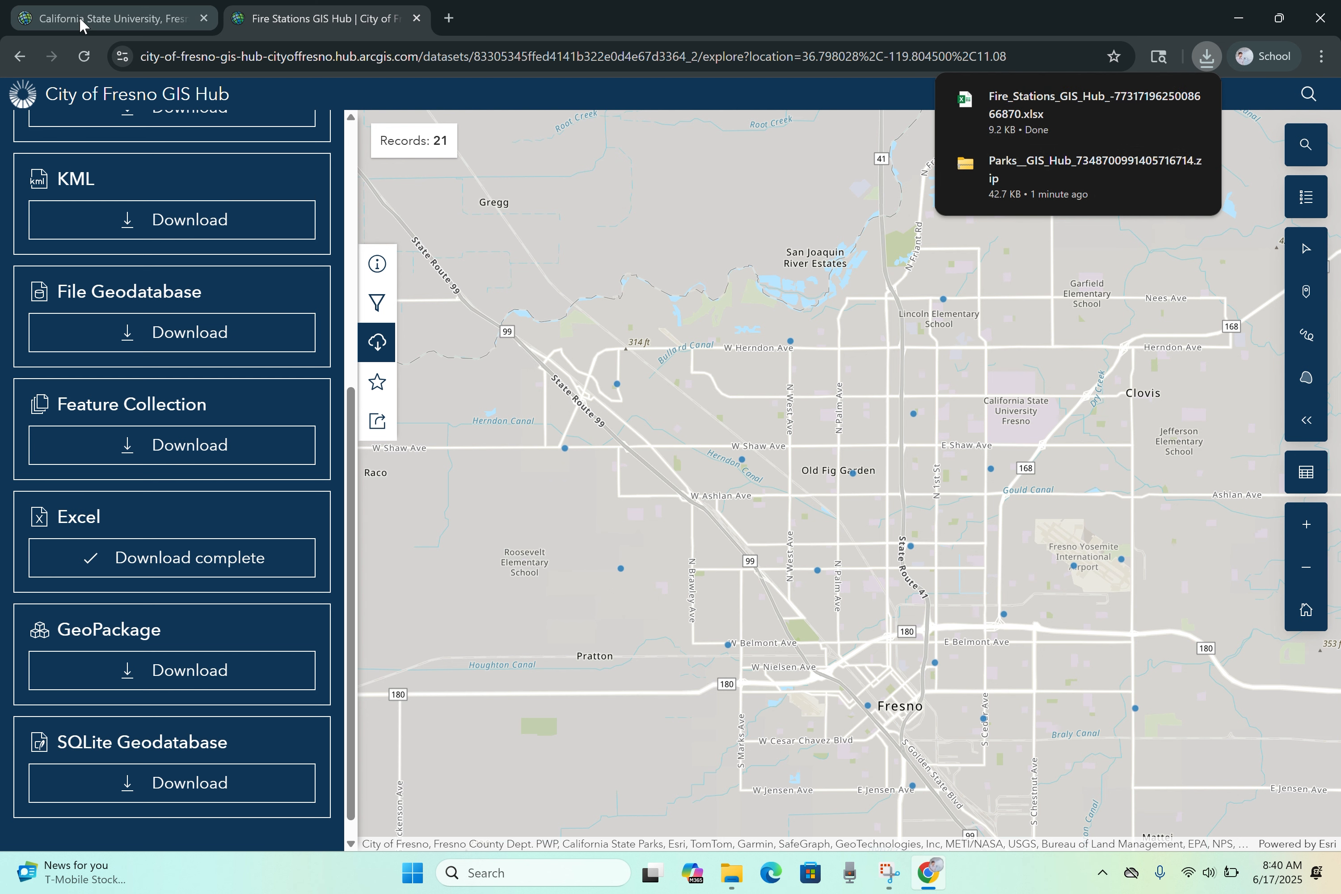
Step: Switch back to the Fresno State ArcGIS Online page and start a new item in My content
{"action": "left_click", "coordinate": [105, 22]}
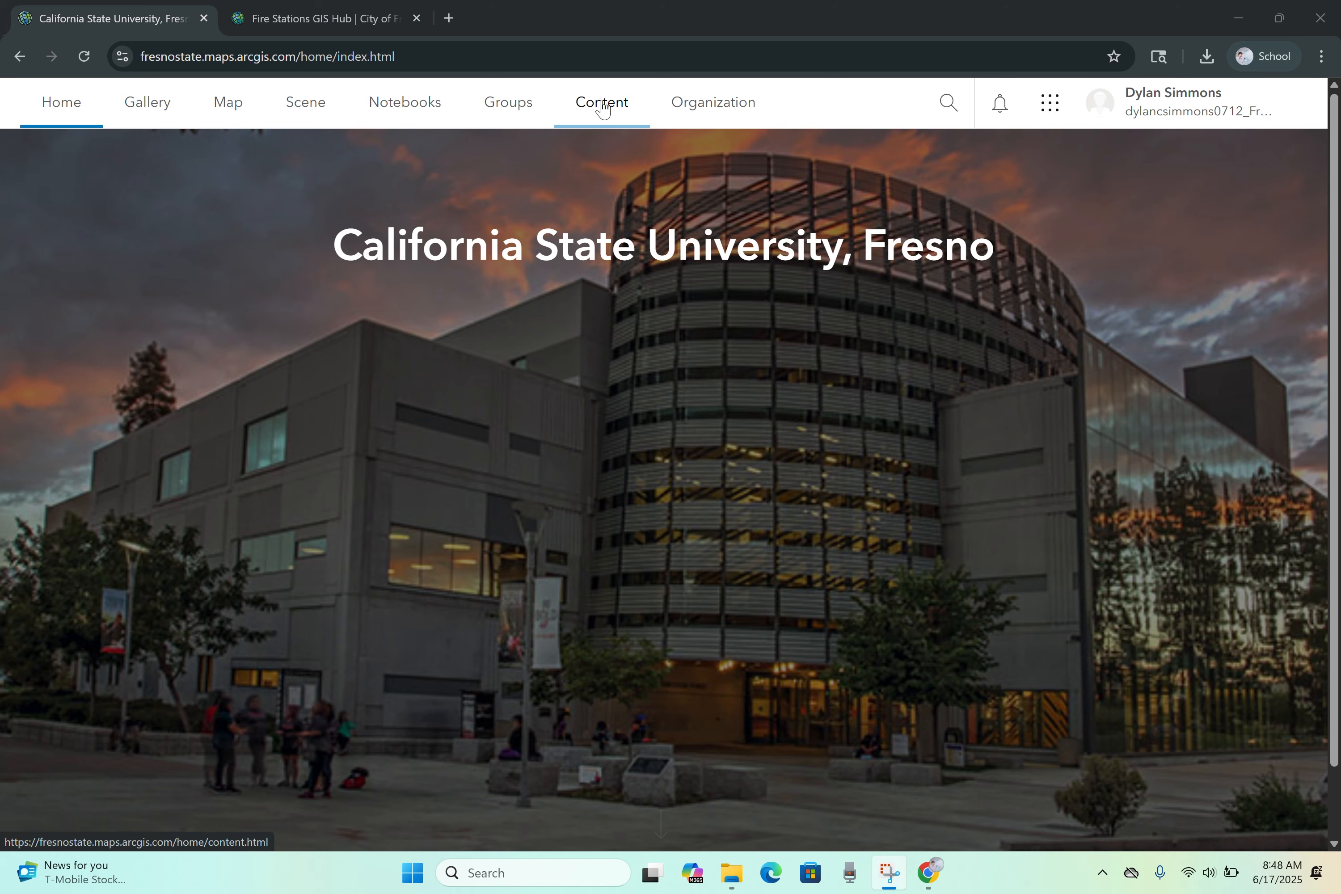
{"action": "left_click", "coordinate": [603, 105]}
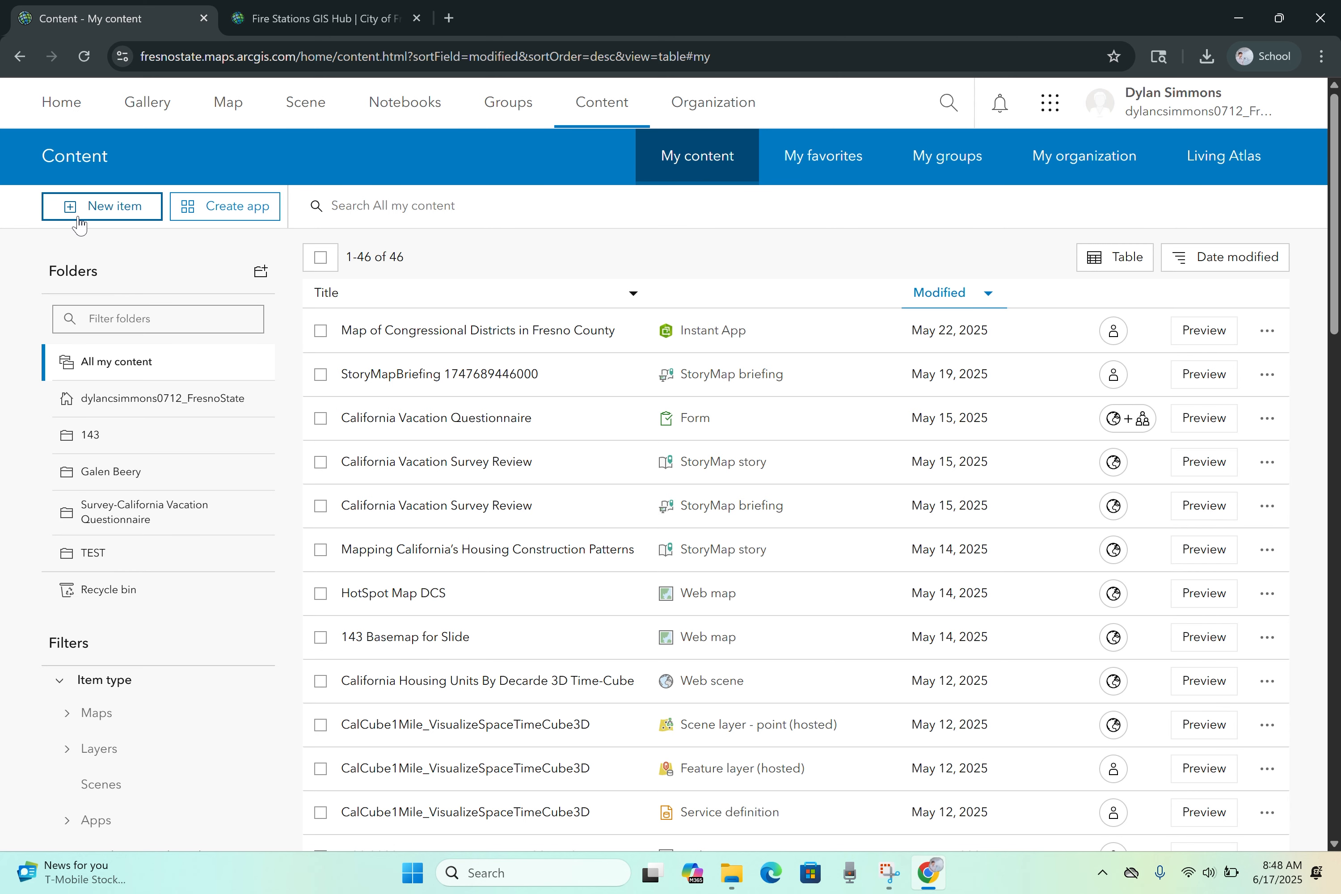
{"action": "left_click", "coordinate": [104, 210]}
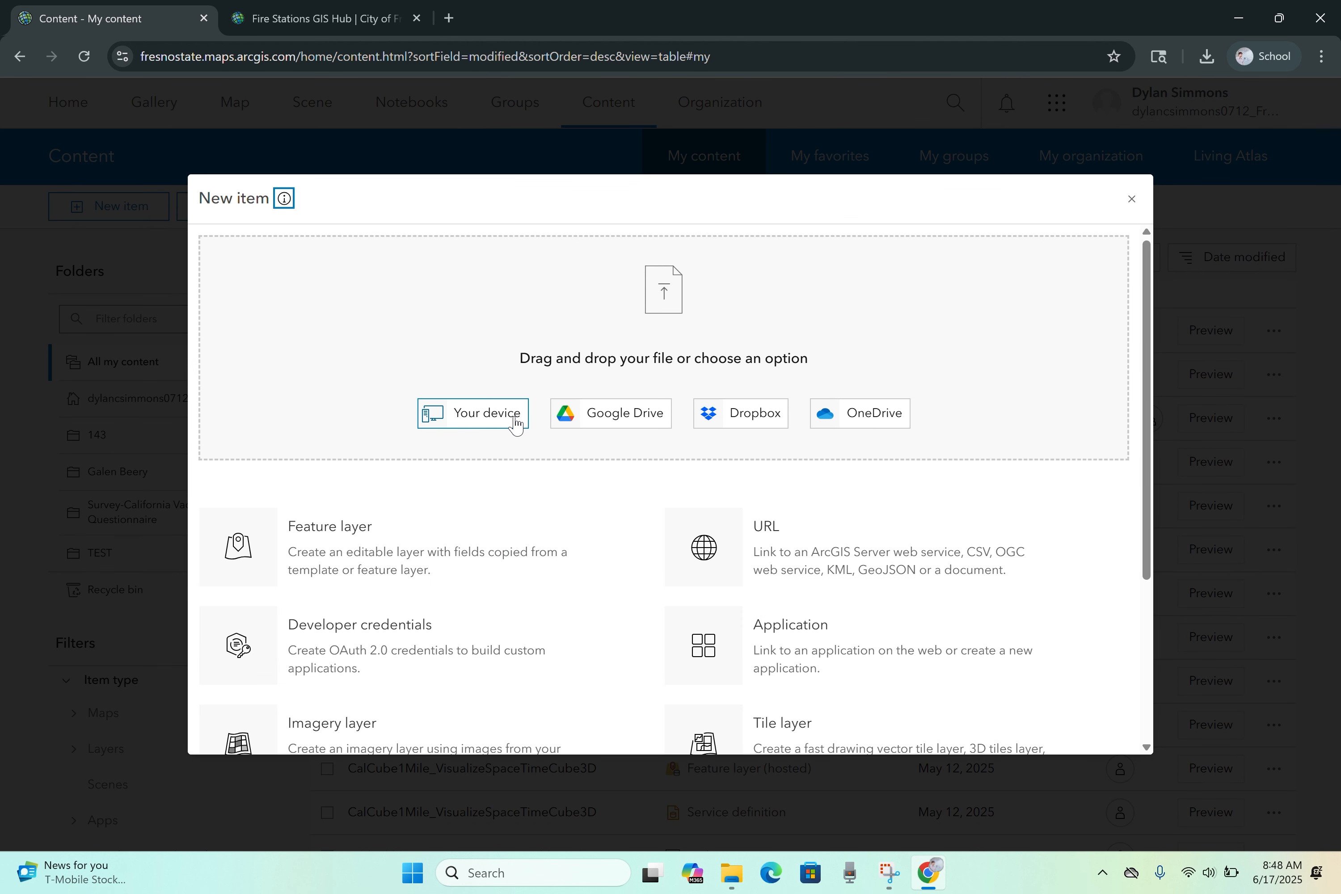
Step: Choose Parks__GIS_Hub_7348700991405716714.zip from the device as the new item's file and add it as a shapefile with a hosted feature layer
{"action": "left_click", "coordinate": [496, 424]}
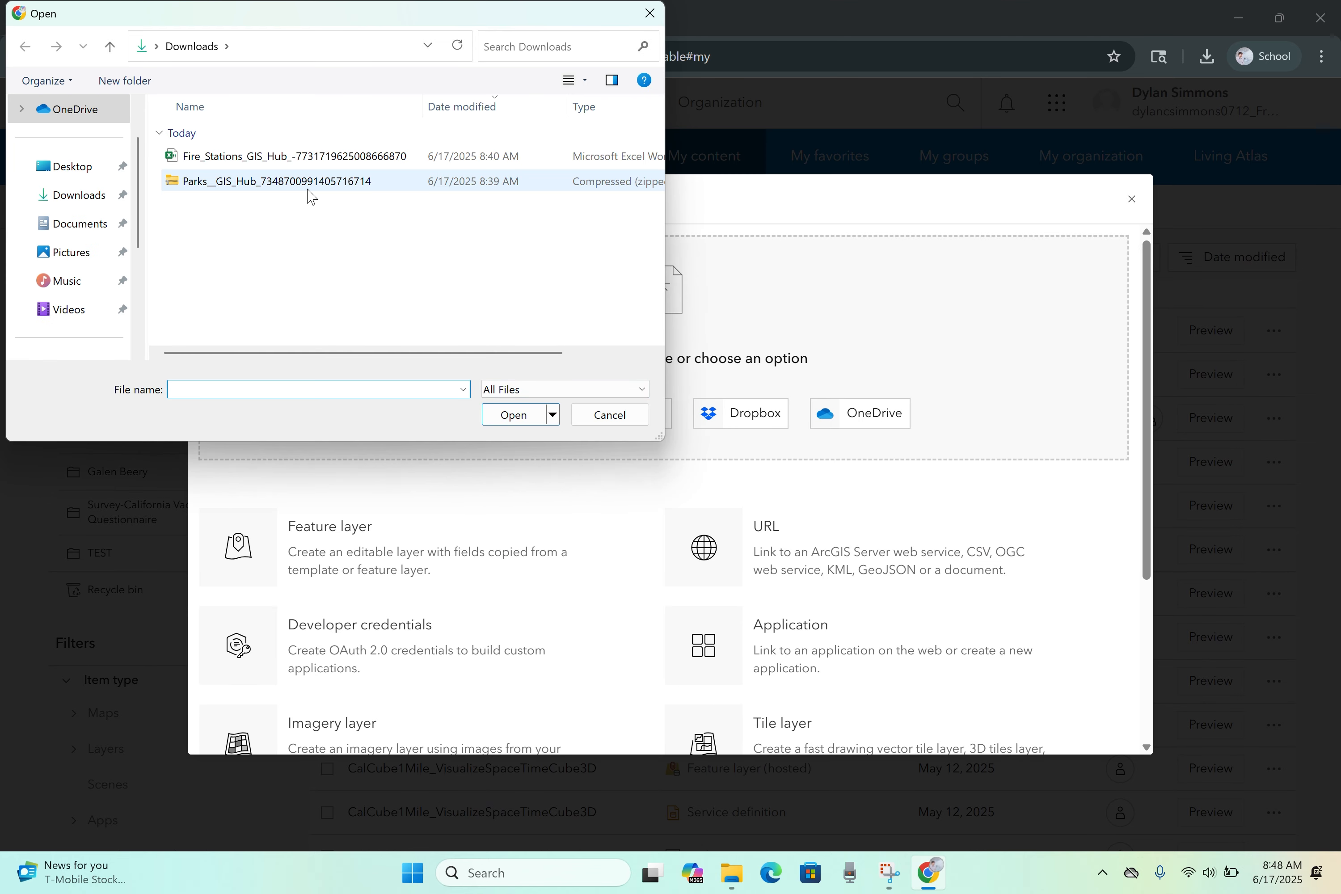
{"action": "left_click", "coordinate": [307, 188]}
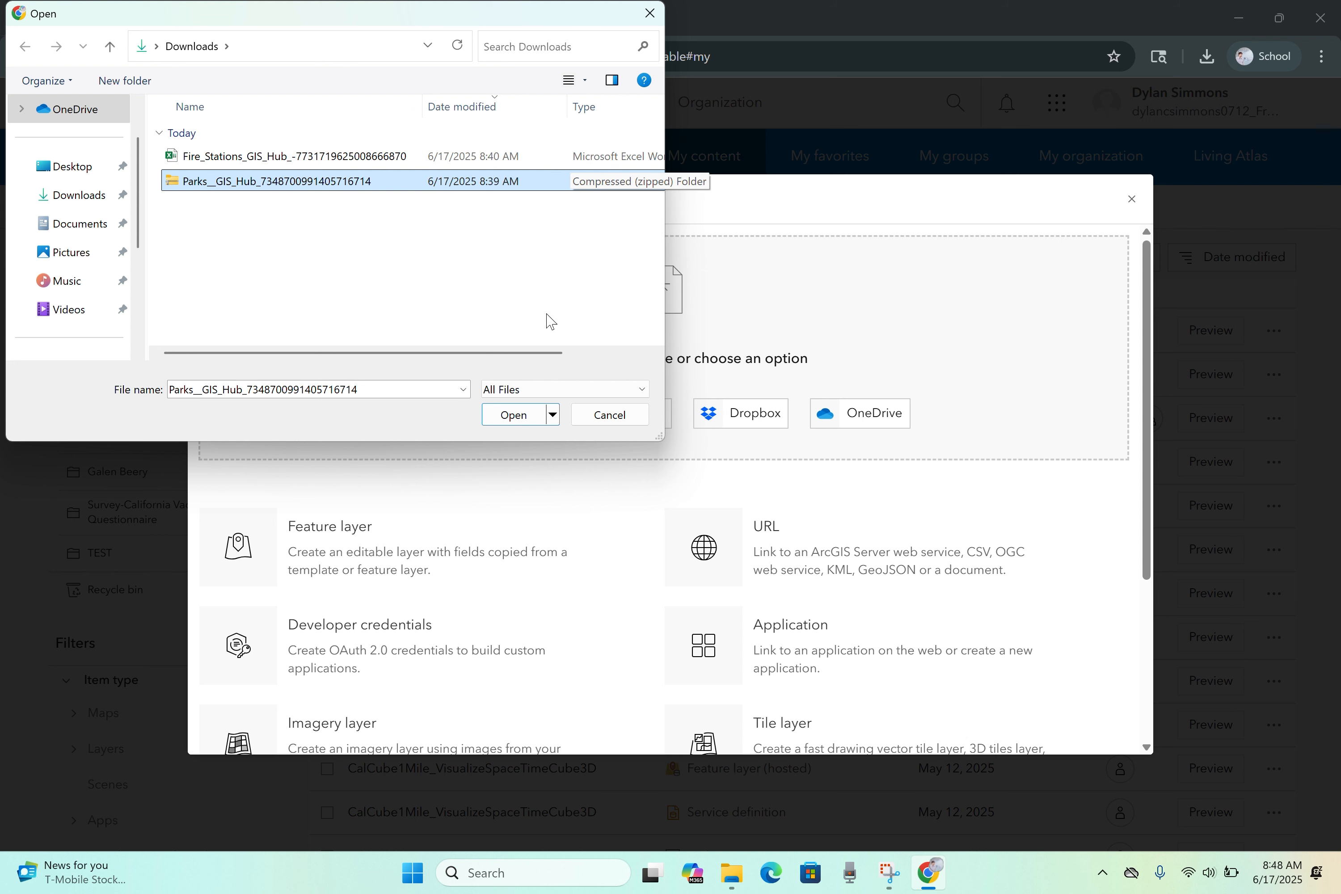
{"action": "left_click", "coordinate": [514, 415]}
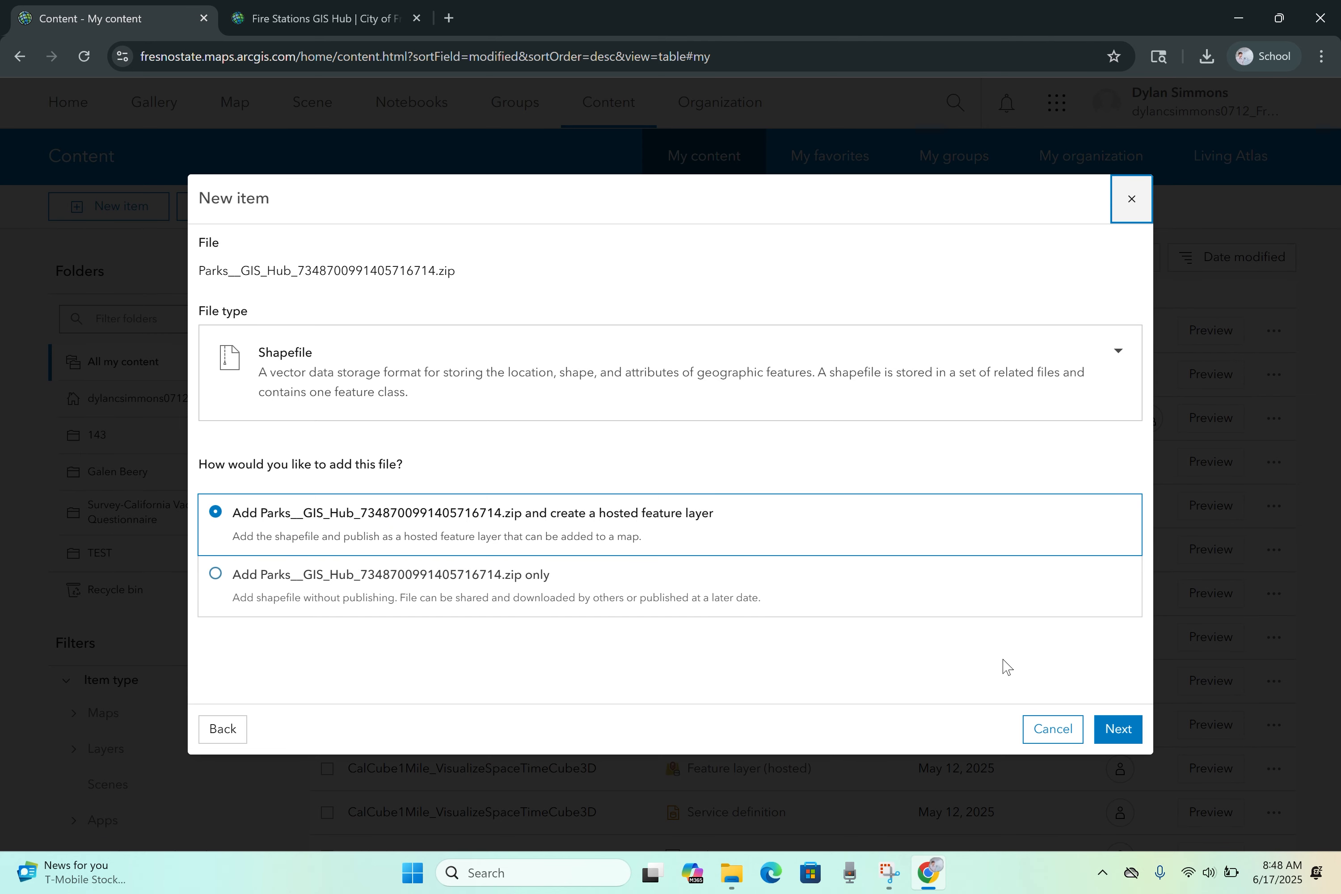
{"action": "left_click", "coordinate": [1117, 736]}
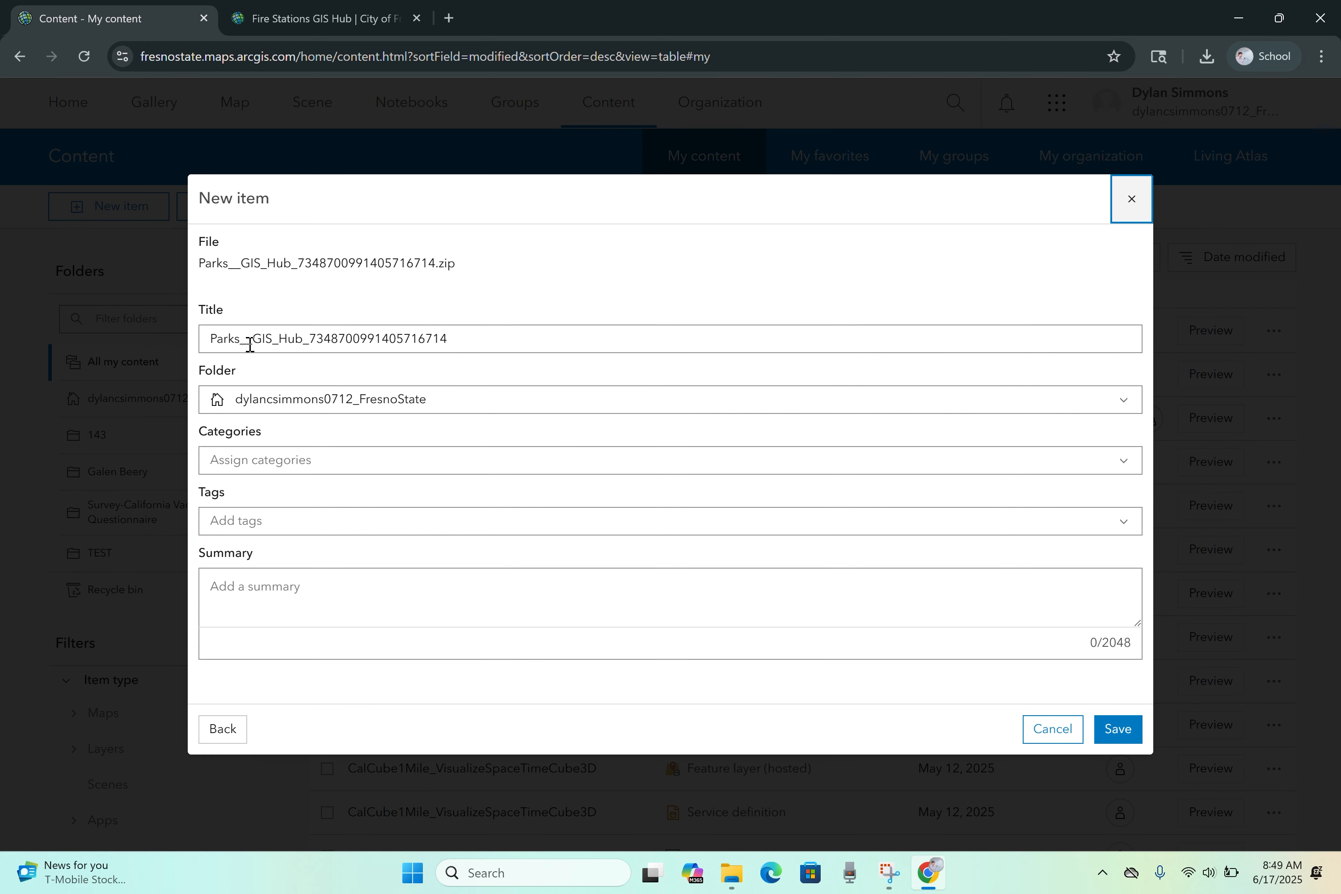
Step: Change the new parks item's title to FresnoParksGISHub
{"action": "left_click_drag", "start_coordinate": [250, 344], "coordinate": [242, 341]}
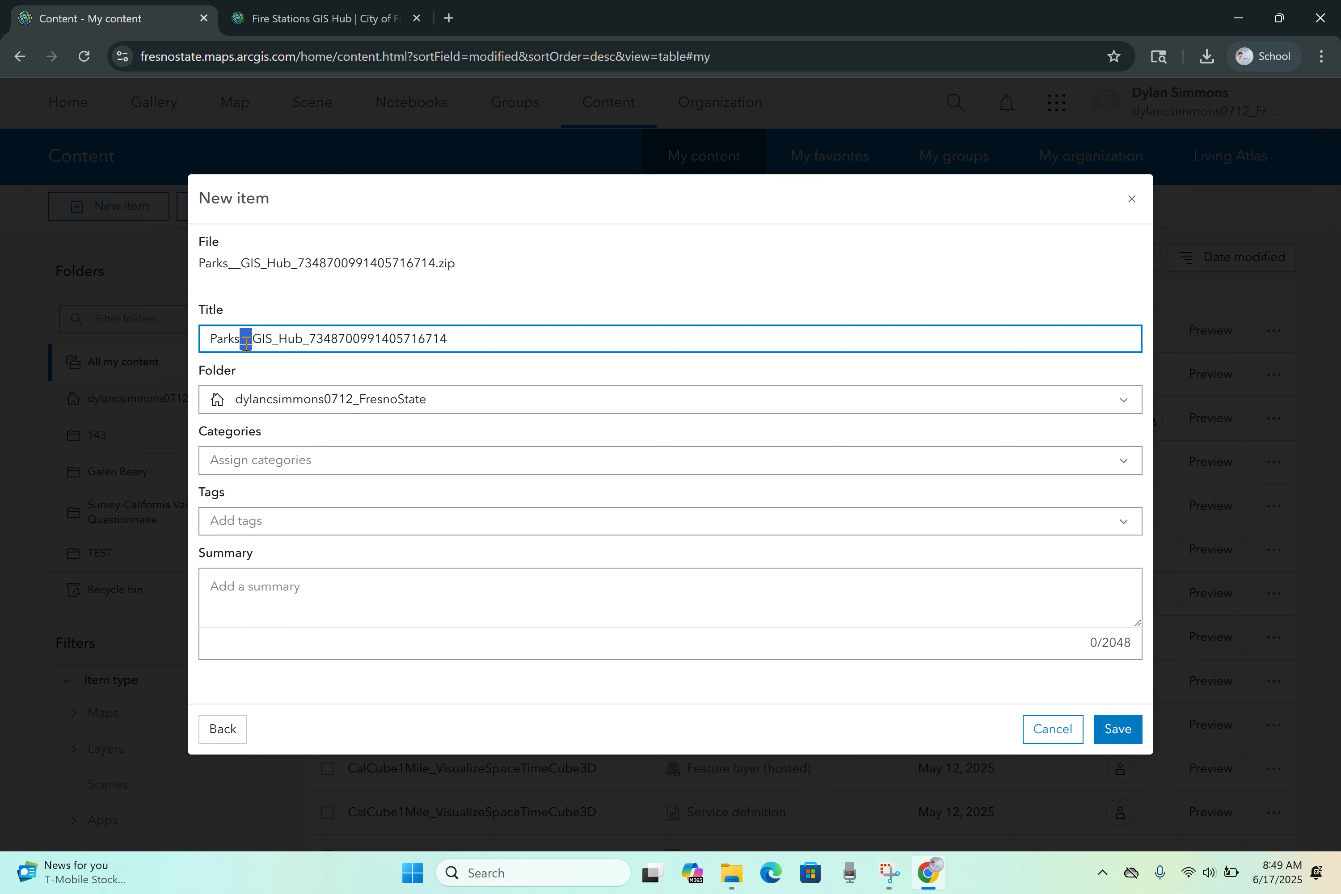
{"action": "key", "text": "BackSpace"}
{"action": "key", "text": "BackSpace"}
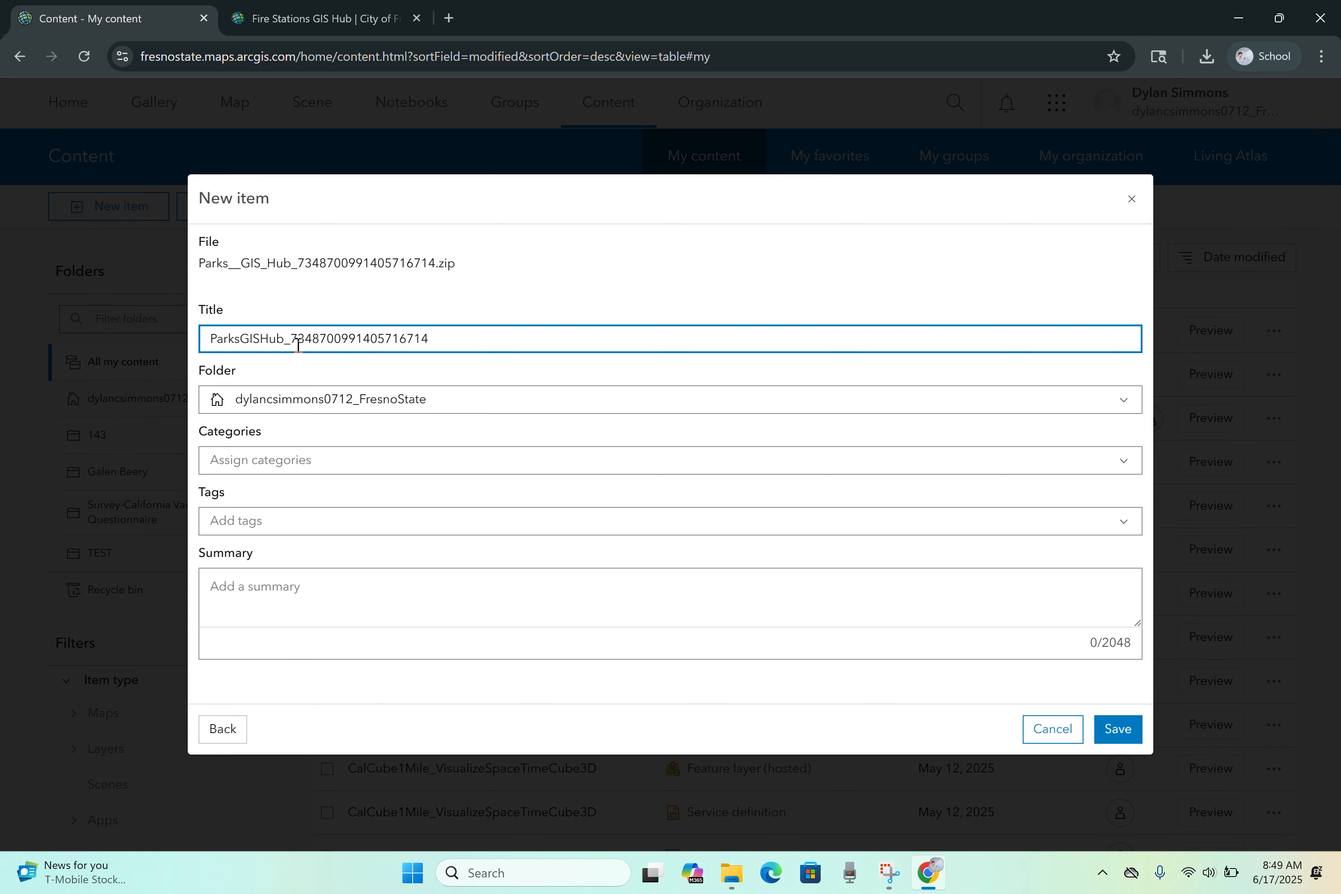
{"action": "left_click_drag", "start_coordinate": [436, 341], "coordinate": [283, 341]}
{"action": "key", "text": "BackSpace"}
{"action": "key", "text": "Home"}
{"action": "type", "text": "Fresno"}
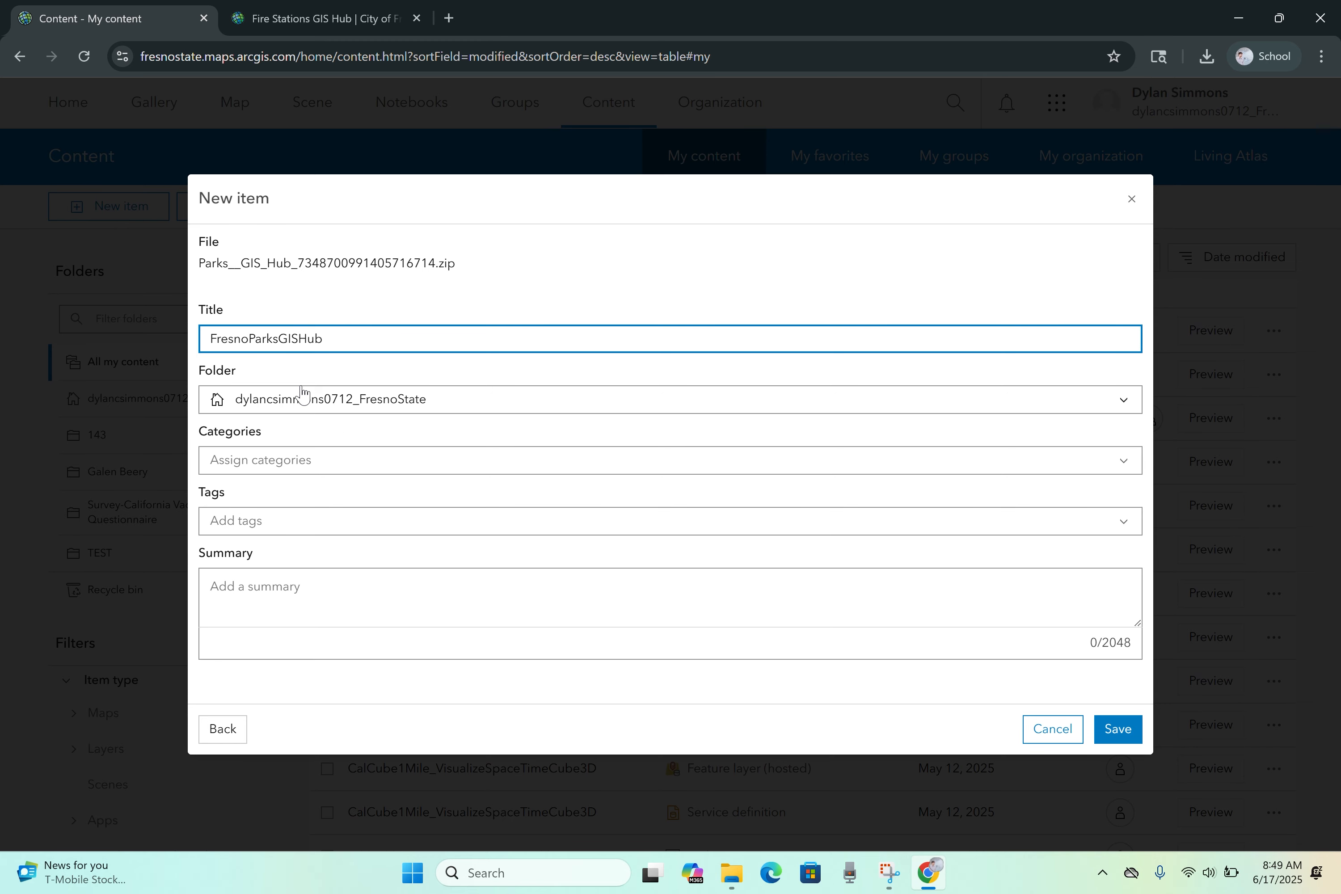
Step: Insert From before GISHub in the parks item's title so it reads FresnoParksFromGISHub
{"action": "key", "text": "Right"}
{"action": "key", "text": "Right"}
{"action": "key", "text": "Right"}
{"action": "key", "text": "Right"}
{"action": "key", "text": "Right"}
{"action": "type", "text": "From"}
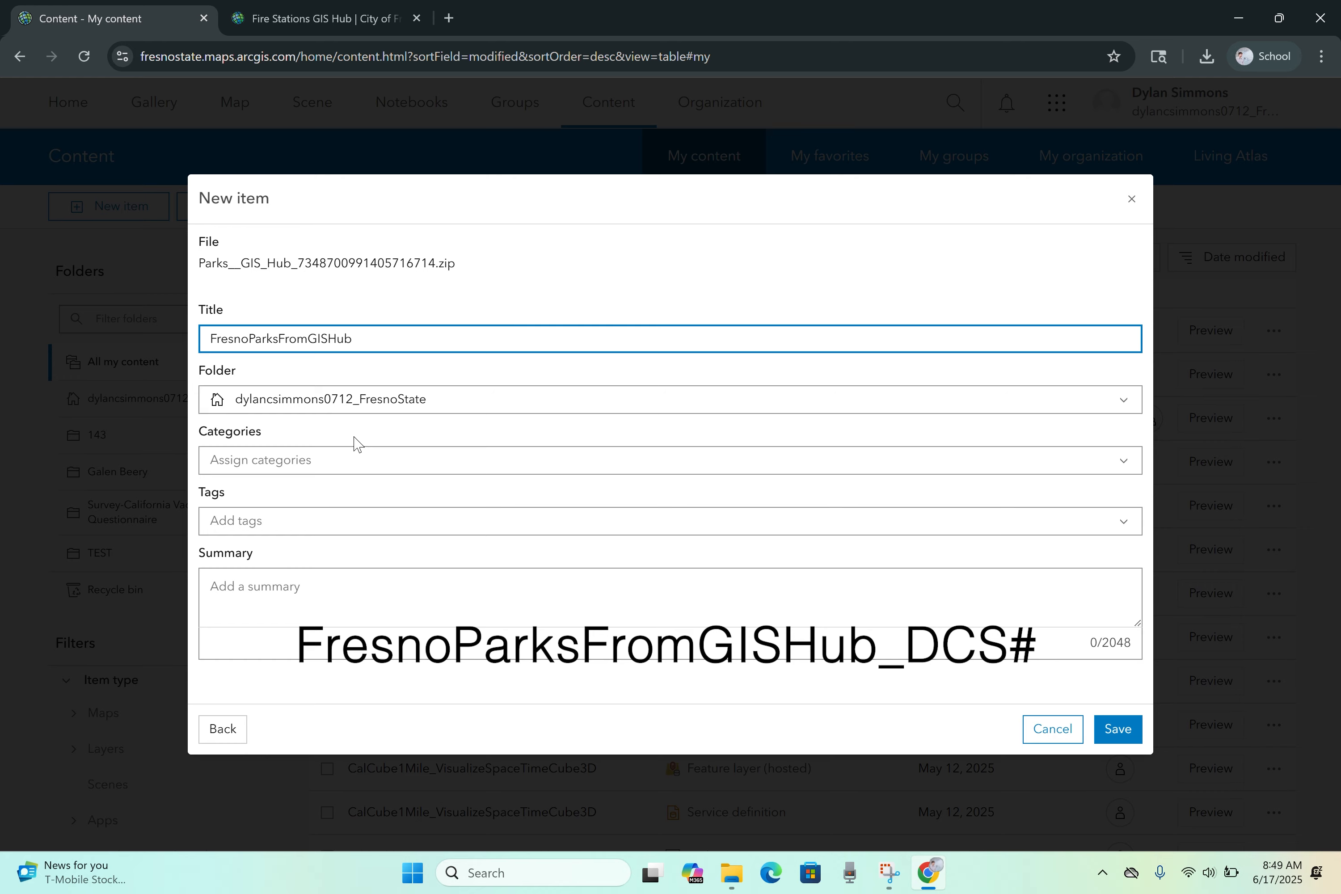
Step: Add the tags Fresno, City of Fresno and Parks to the new parks item
{"action": "left_click", "coordinate": [305, 519]}
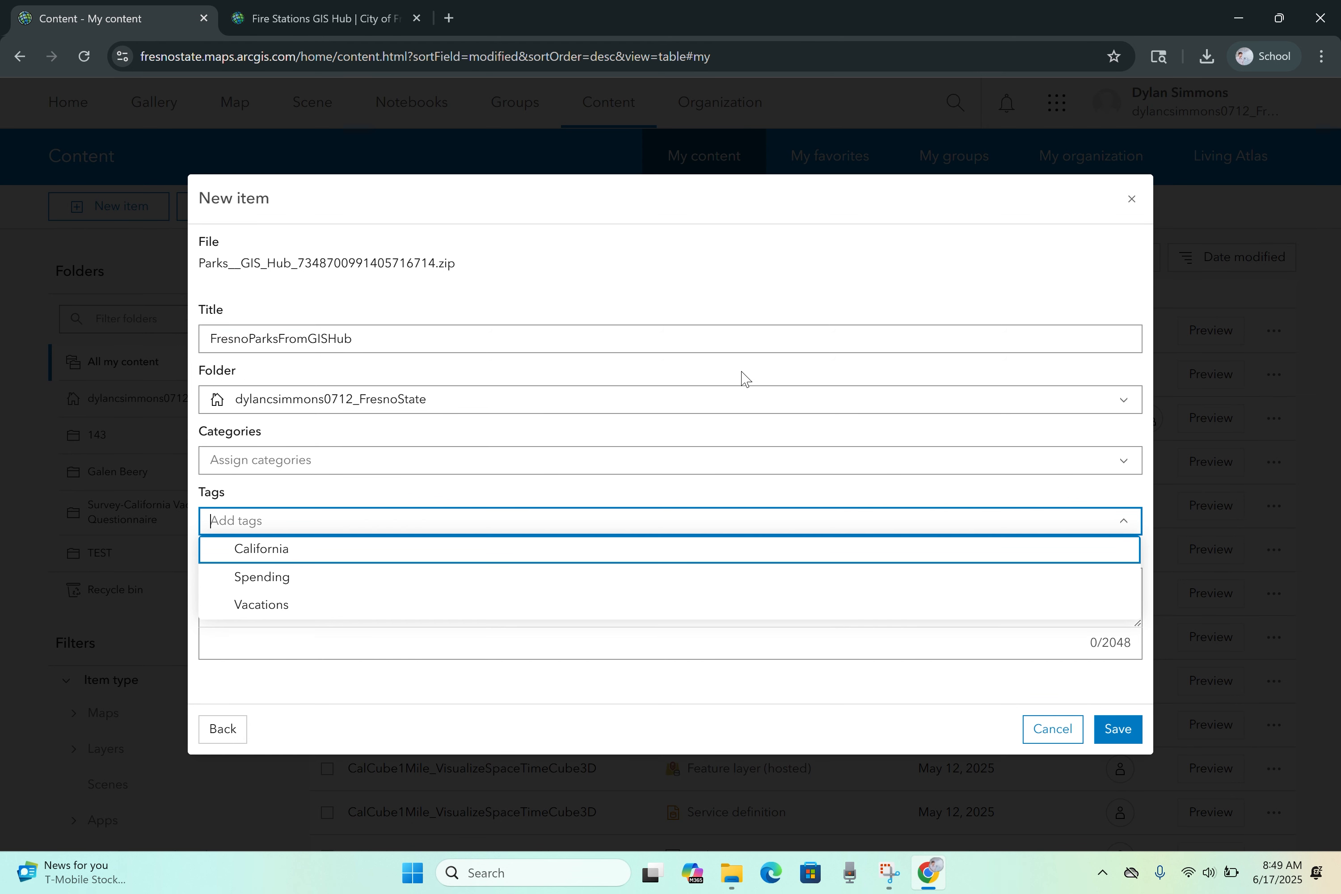
{"action": "type", "text": "Fresn"}
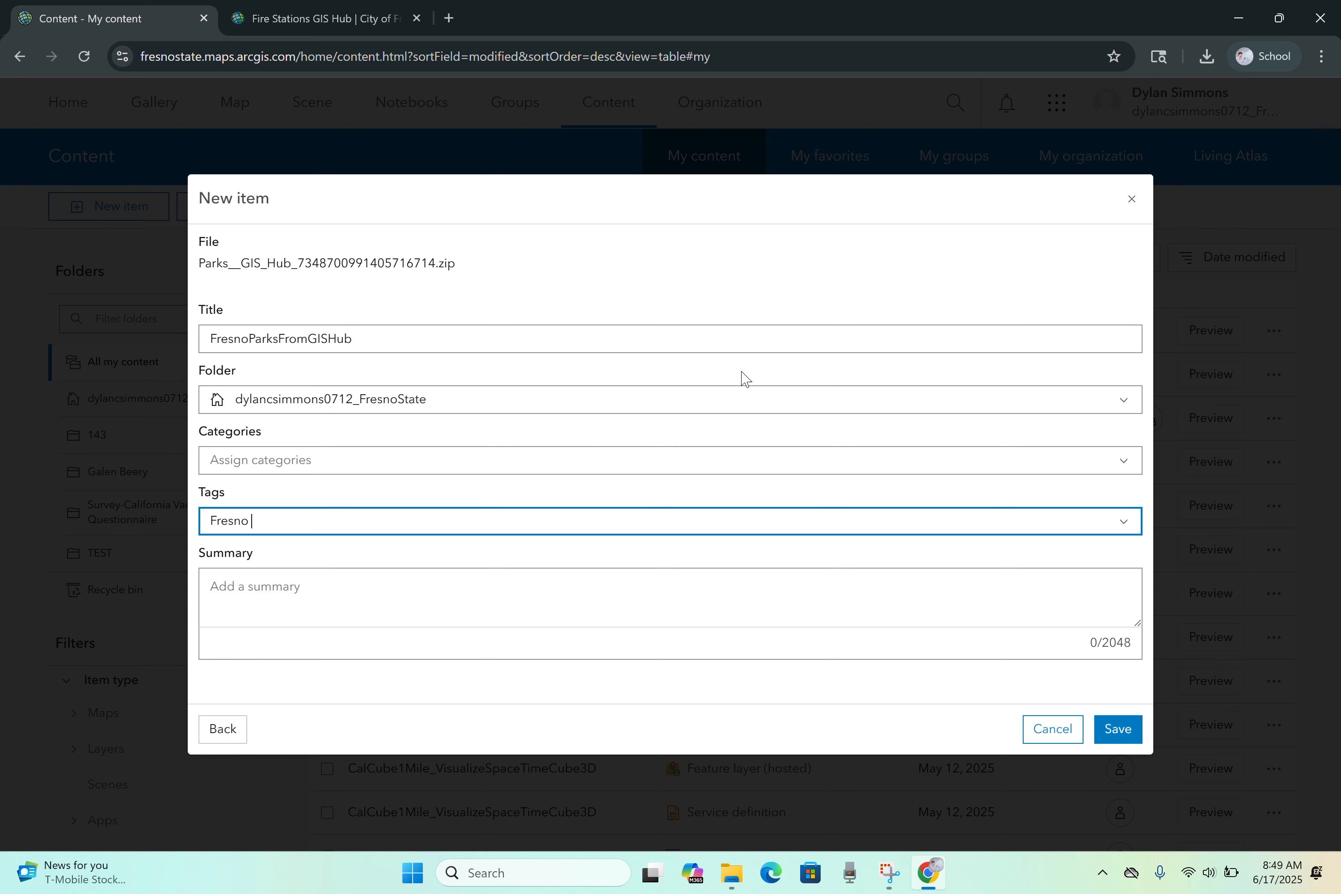
{"action": "type", "text": "o"}
{"action": "key", "text": "Return"}
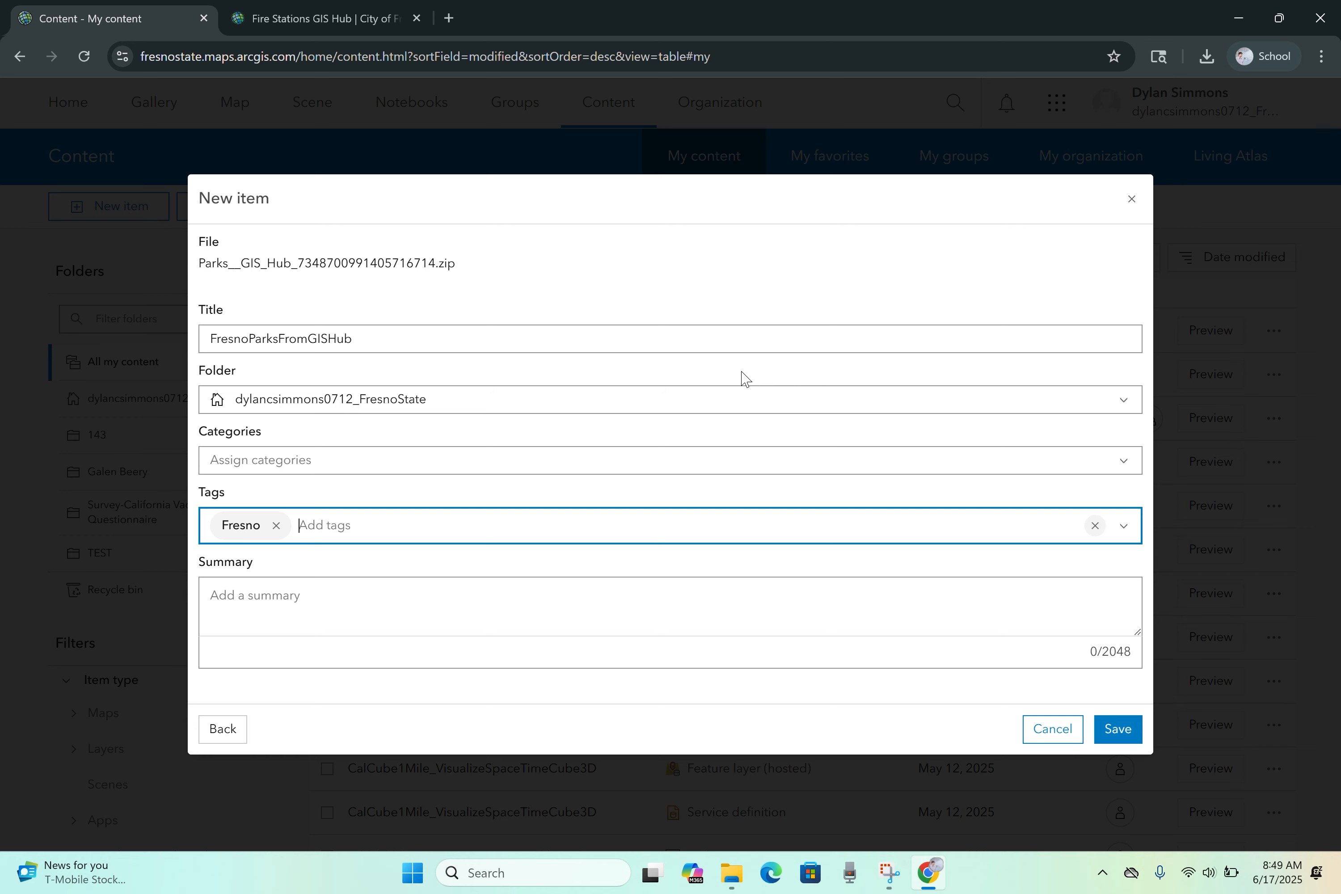
{"action": "type", "text": "City of Fresno"}
{"action": "key", "text": "Return"}
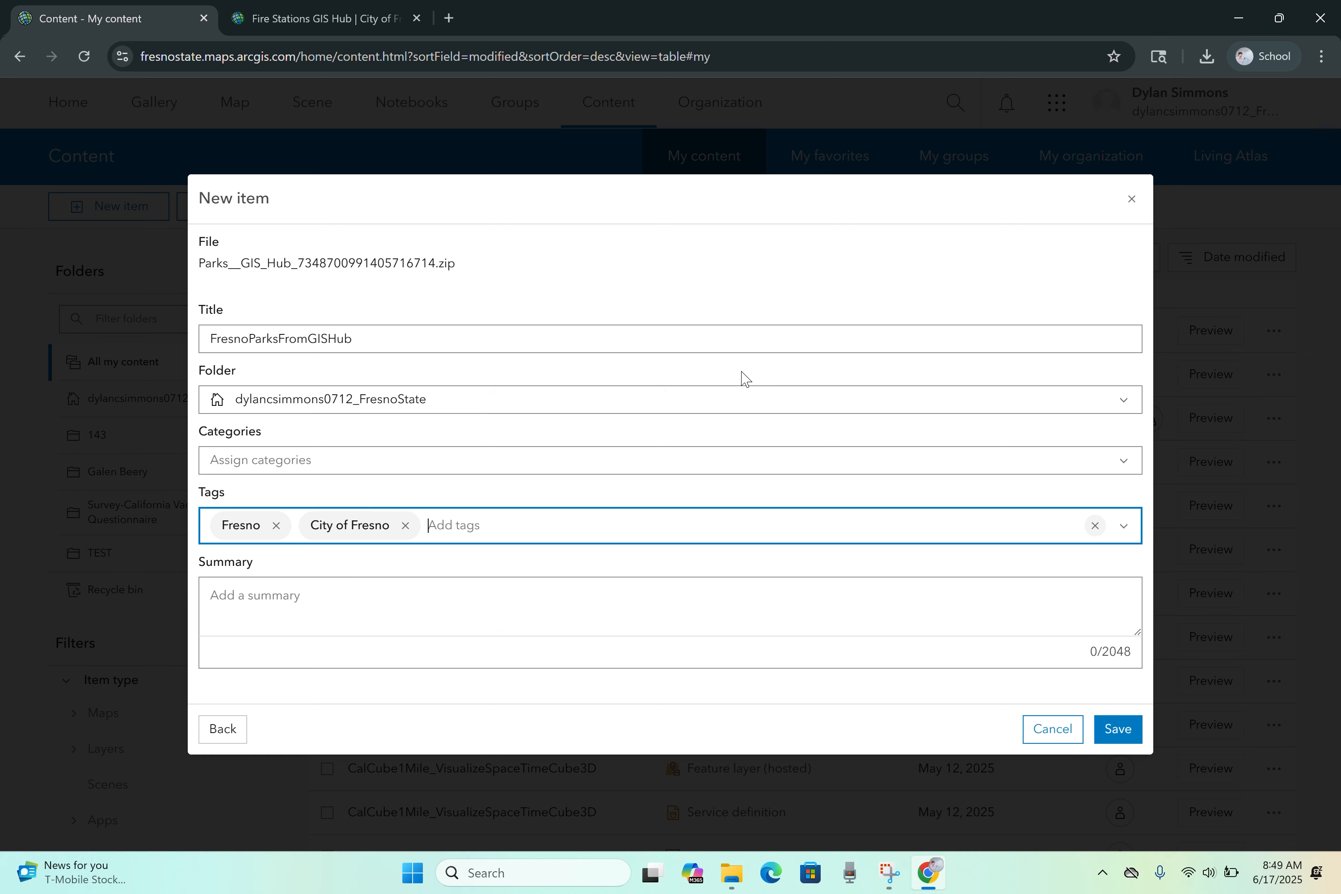
{"action": "type", "text": "Parks"}
{"action": "key", "text": "Return"}
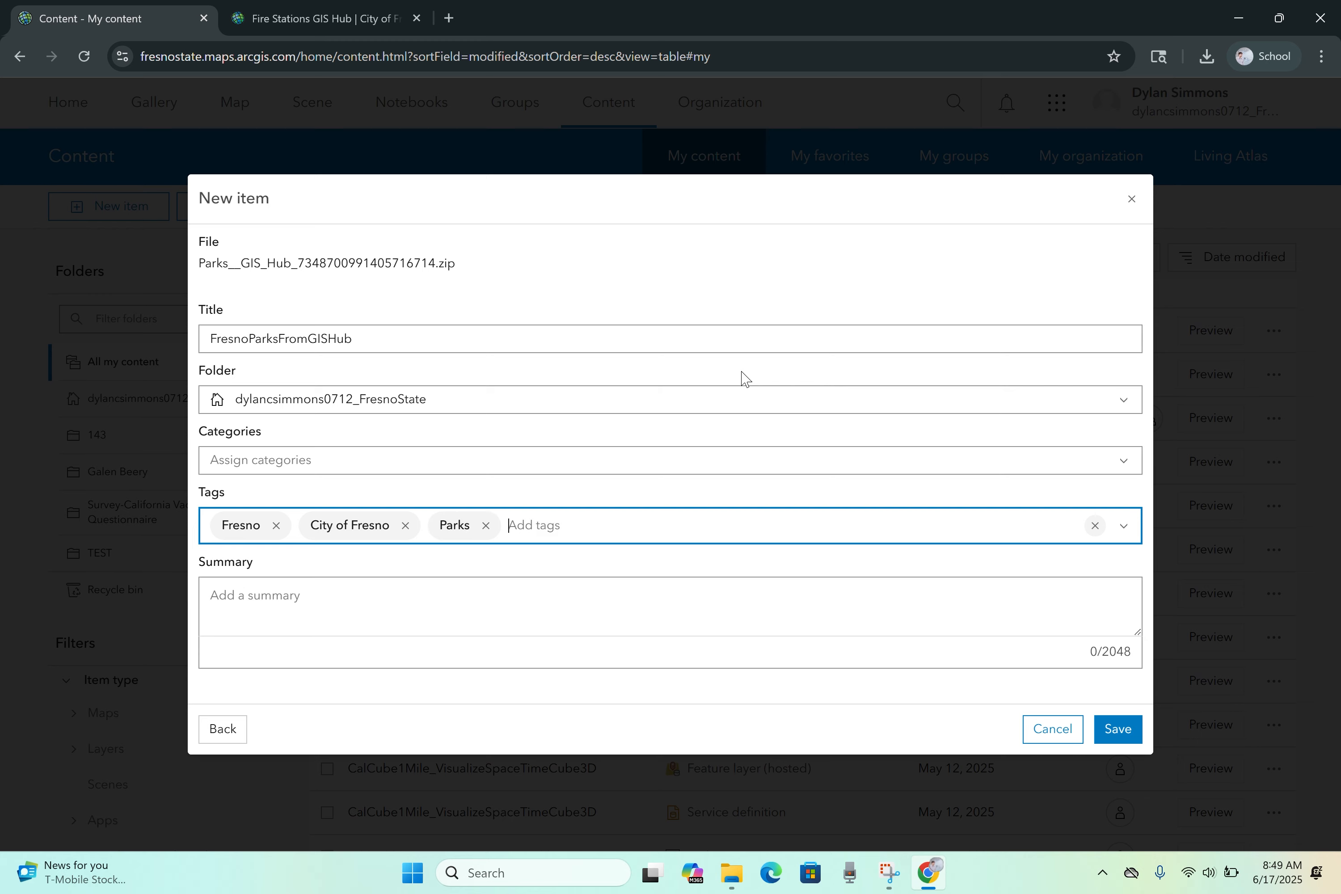
Step: Add a City of Clovis tag to the parks item and remove it again
{"action": "type", "text": "City"}
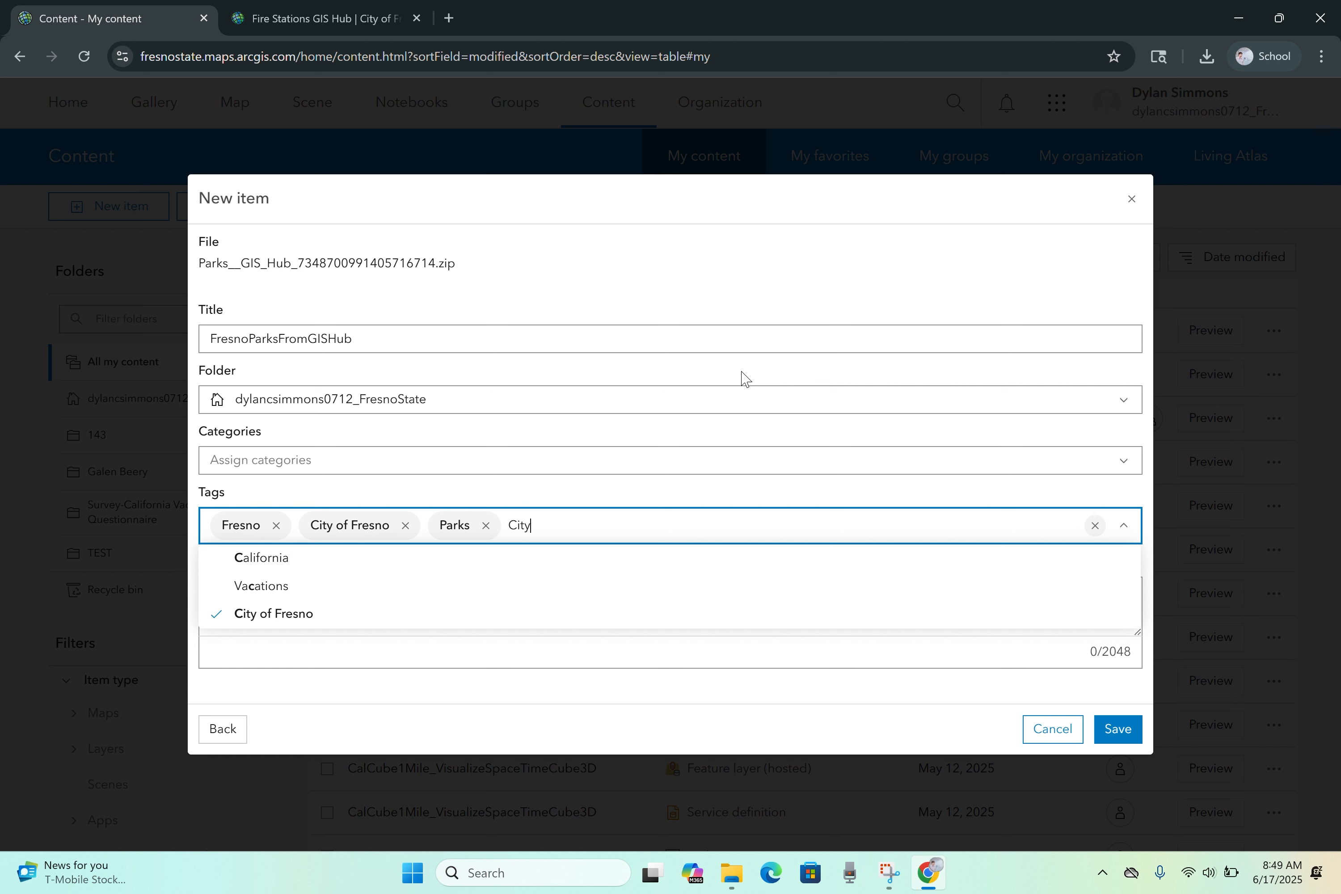
{"action": "type", "text": " of Clovis"}
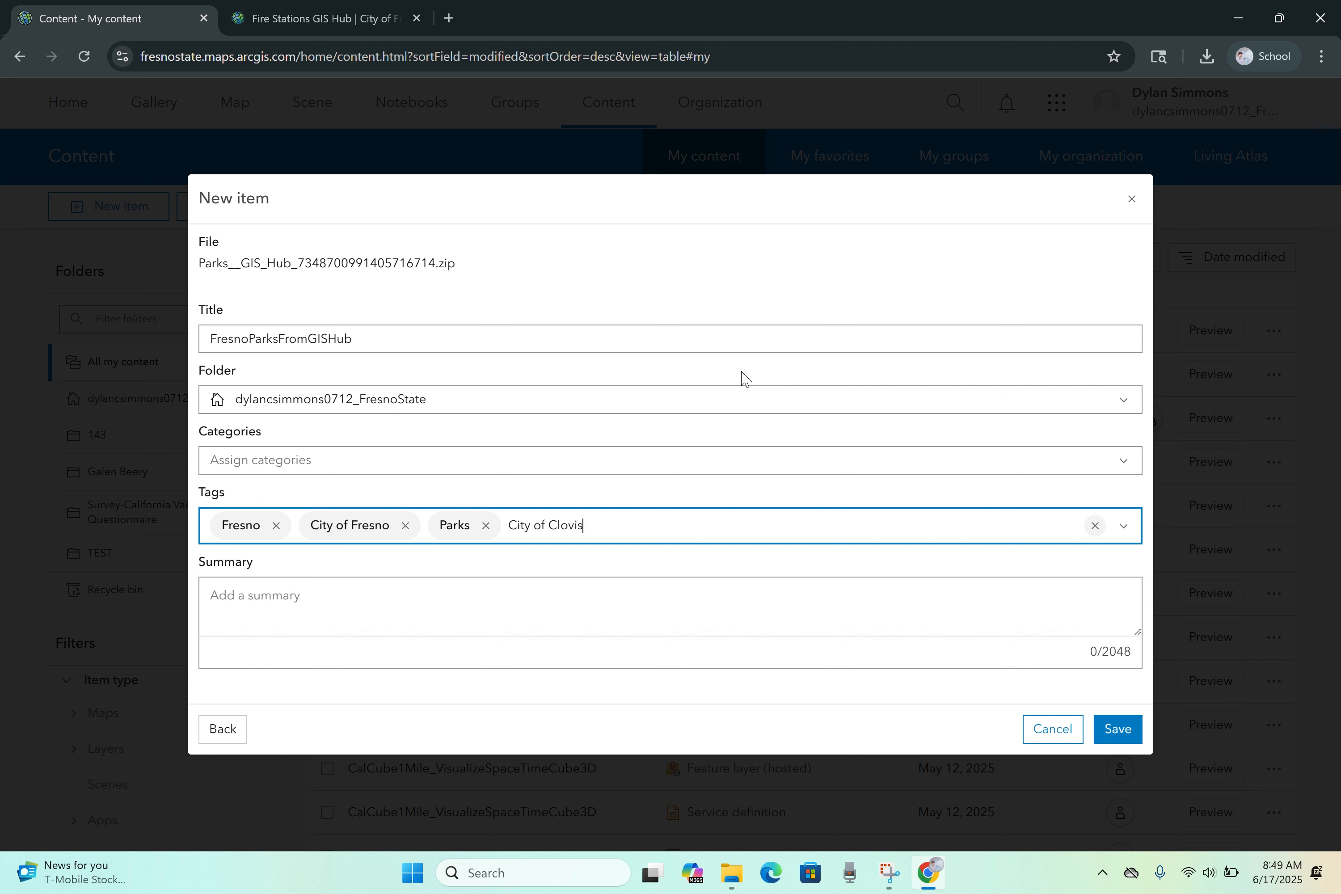
{"action": "key", "text": "Return"}
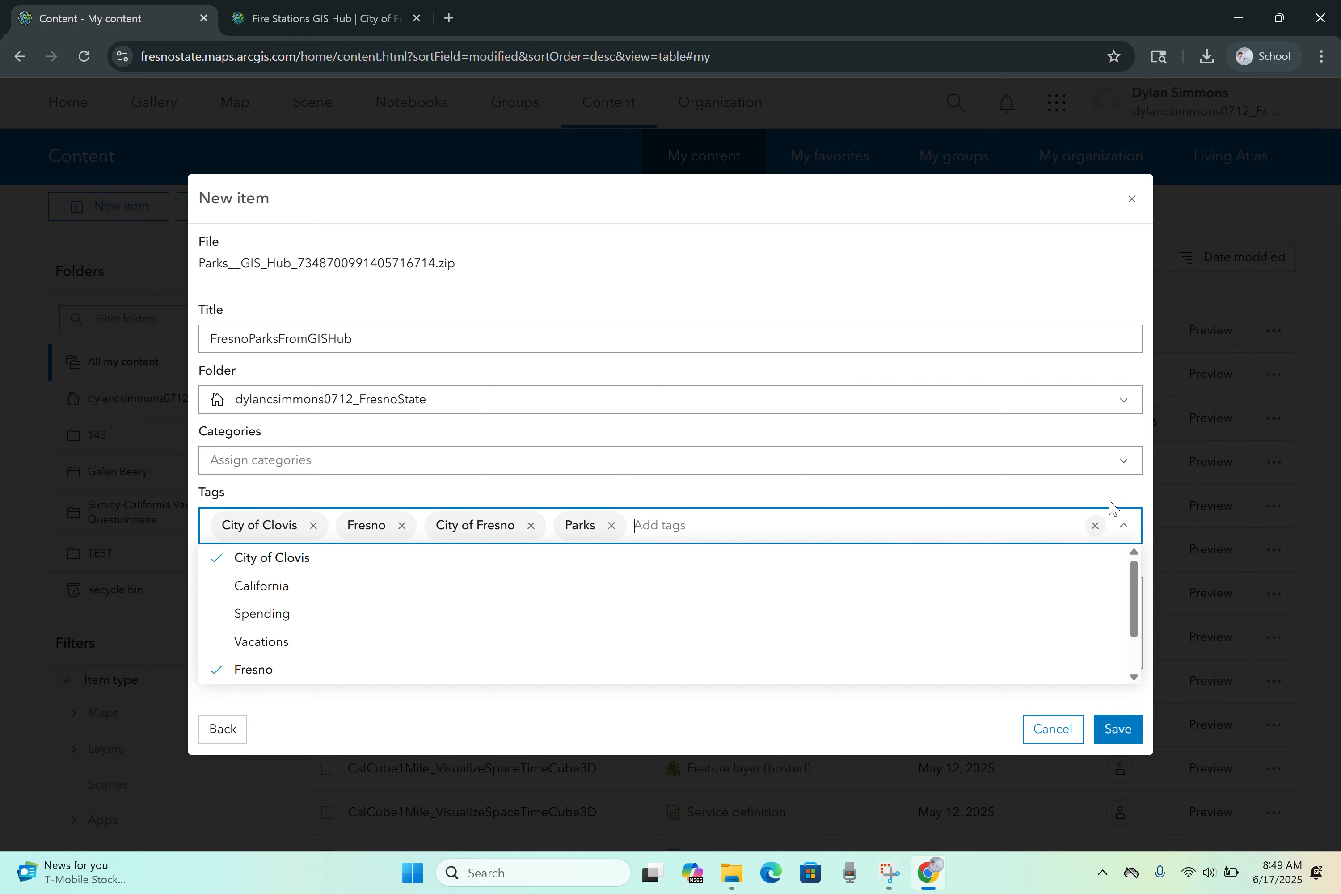
{"action": "left_click", "coordinate": [1130, 486]}
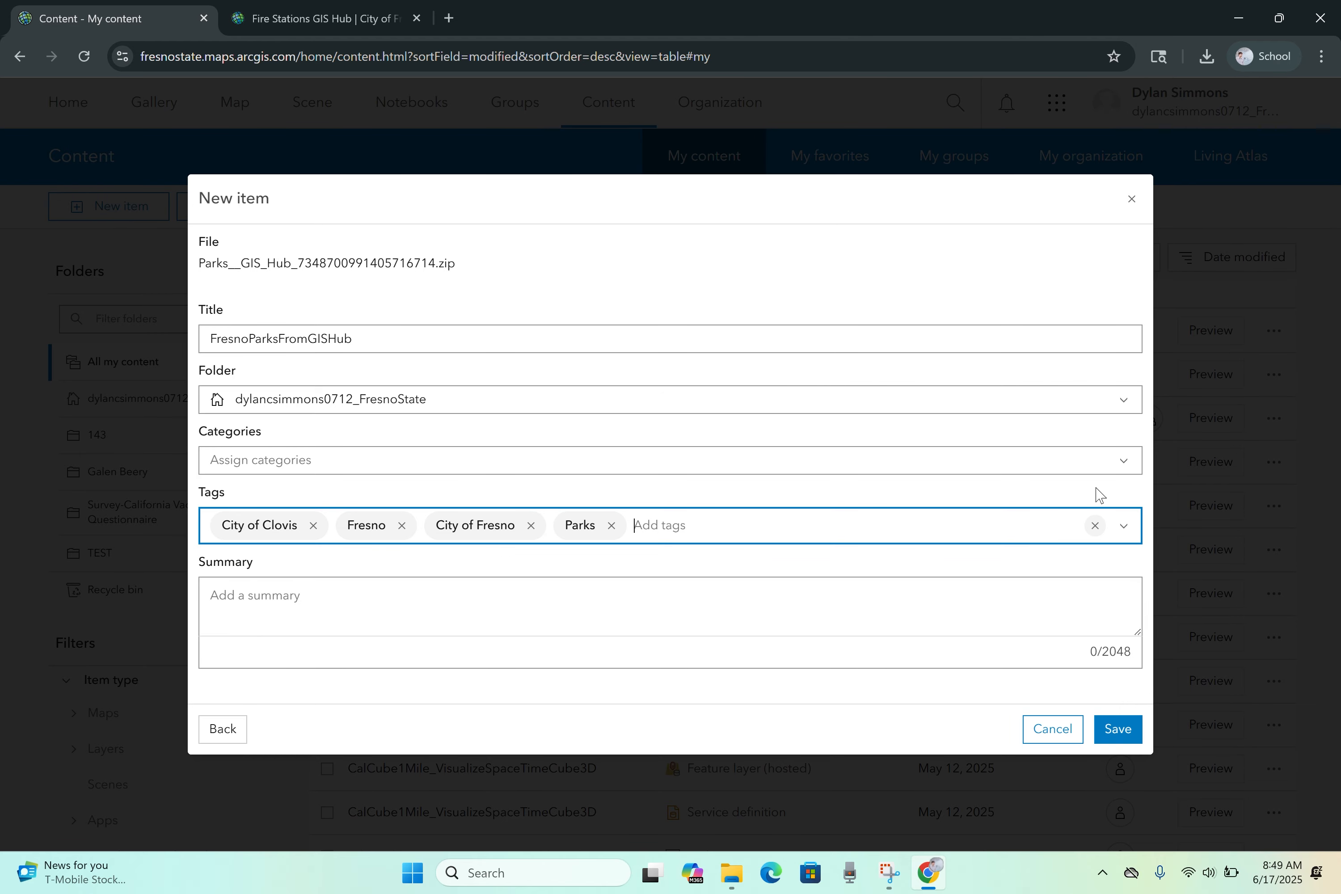
{"action": "left_click", "coordinate": [314, 525]}
Step: Enter the summary "Shapefile of parks in the City of Fresno, from the City of Fresno GIS Hub." and save the item
{"action": "left_click", "coordinate": [312, 593]}
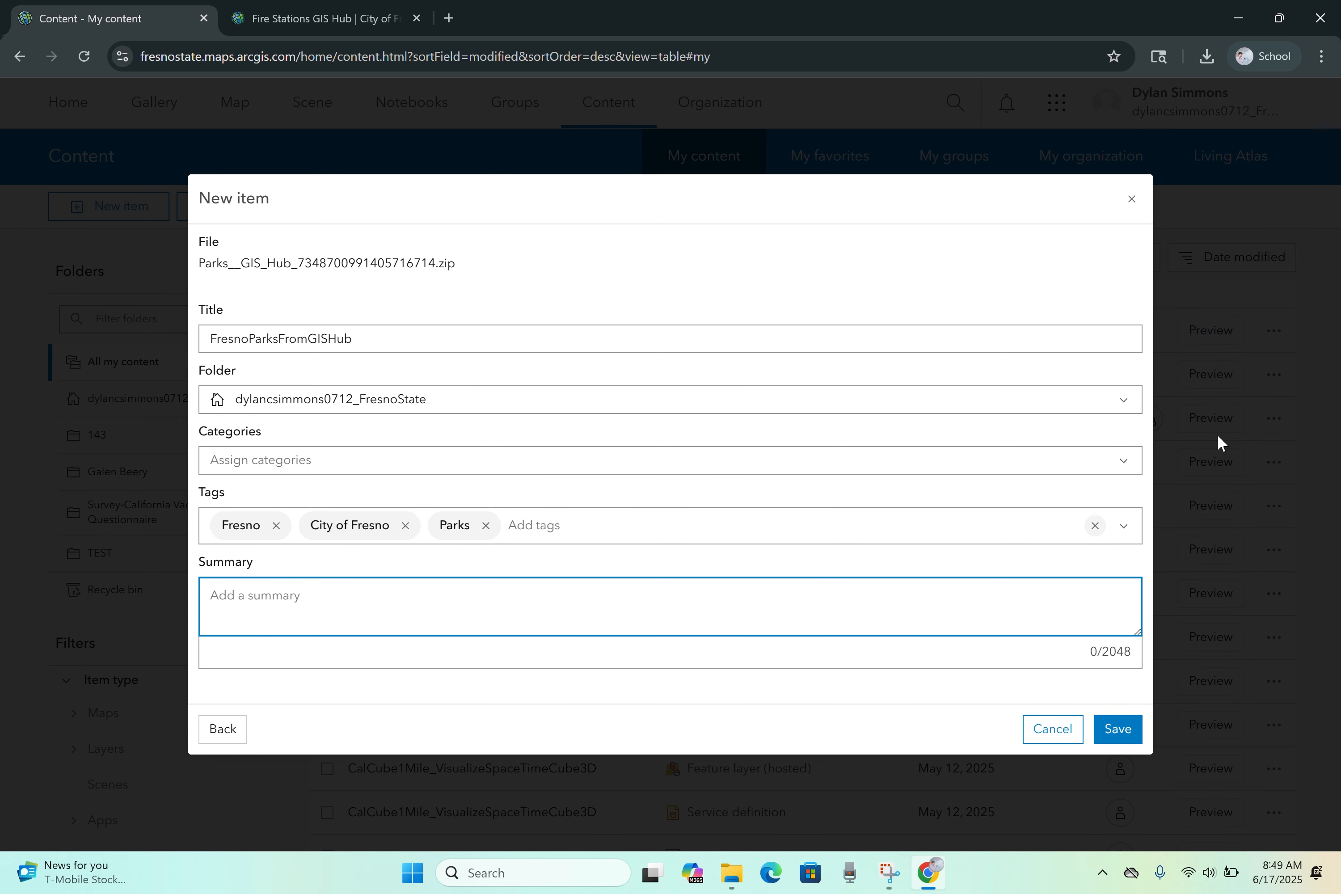
{"action": "type", "text": "Shapefile of parks in the C"}
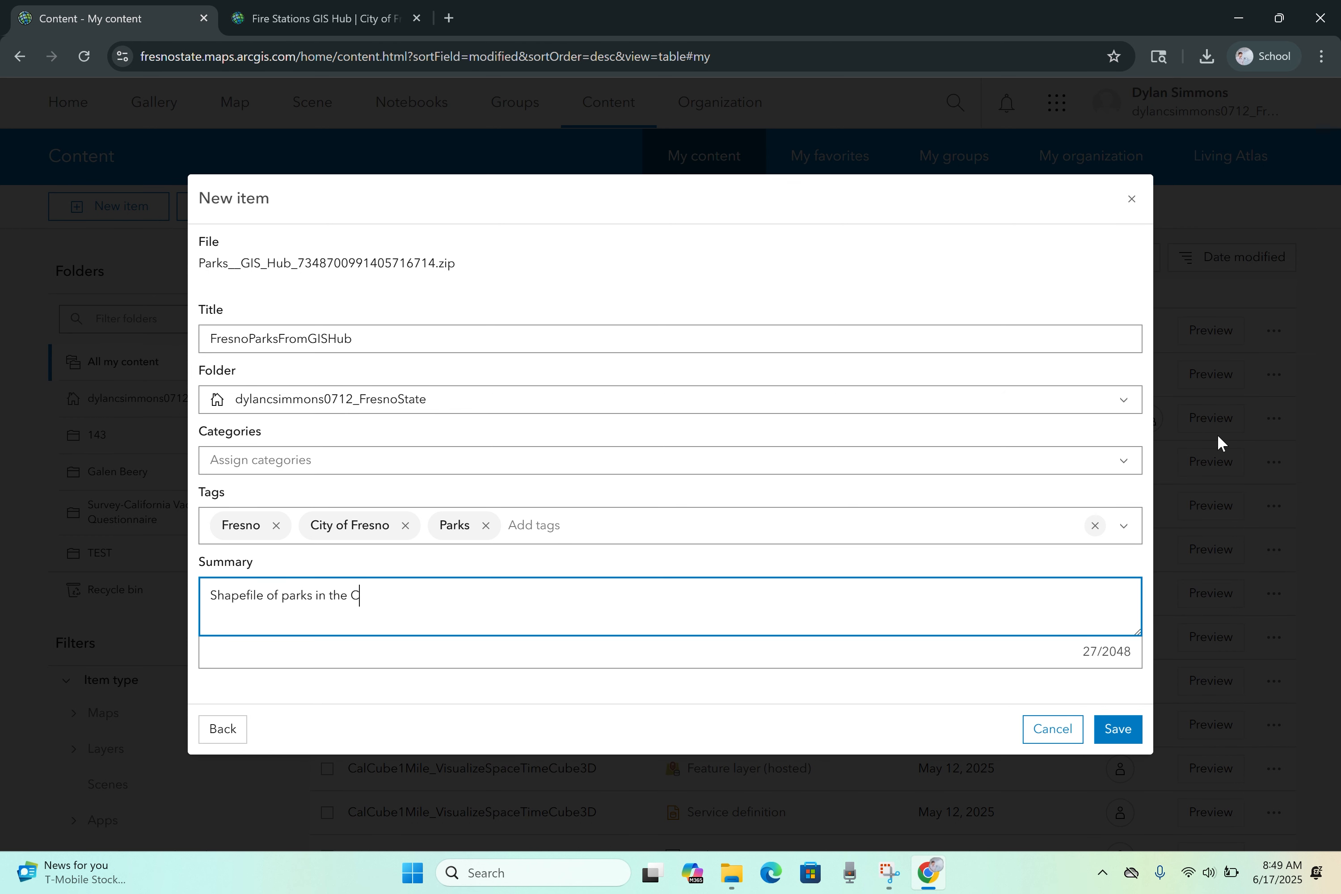
{"action": "type", "text": "ity of Fresno, from the City of Fresno GID Hub"}
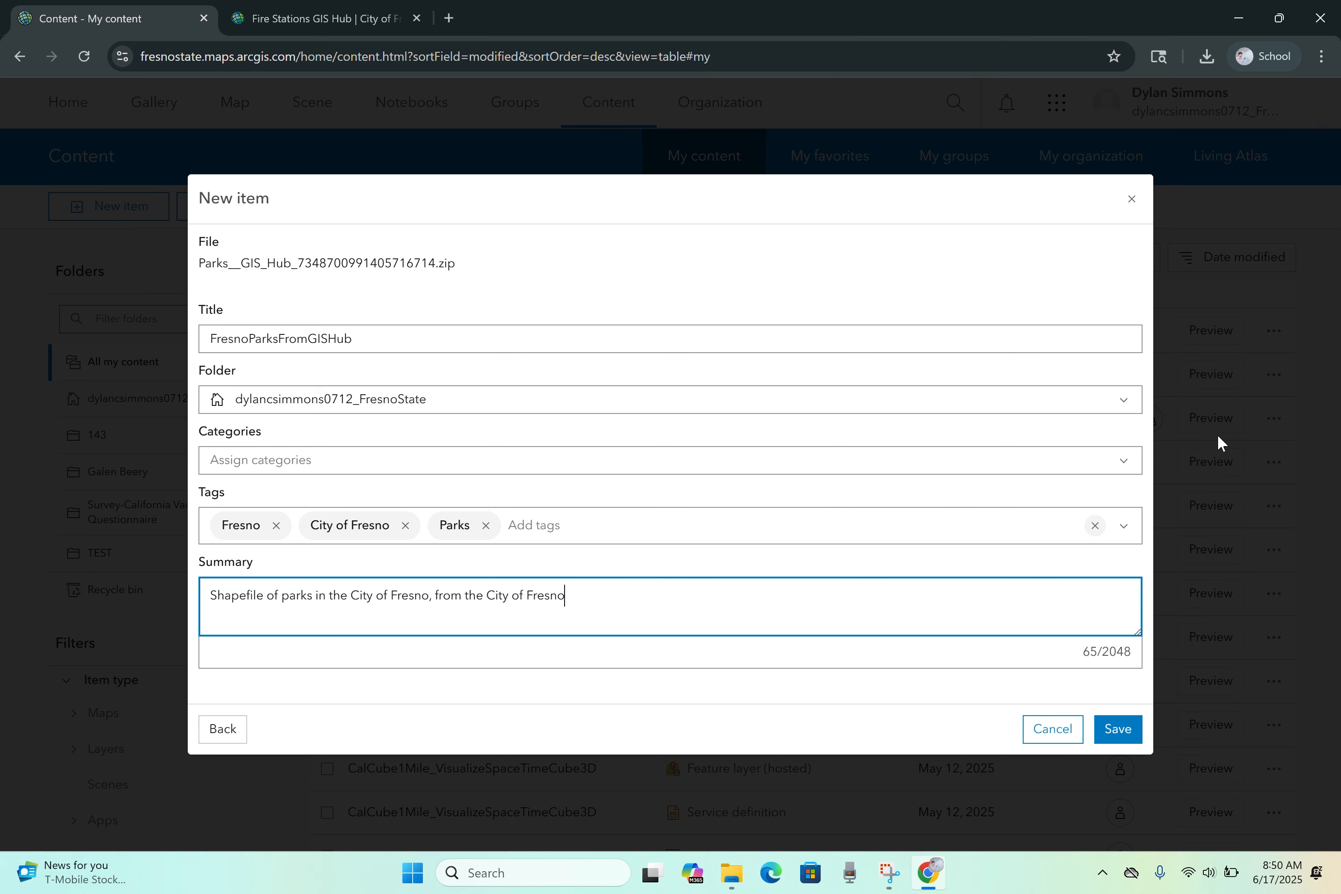
{"action": "key", "text": "BackSpace"}
{"action": "key", "text": "BackSpace"}
{"action": "key", "text": "BackSpace"}
{"action": "key", "text": "BackSpace"}
{"action": "key", "text": "BackSpace"}
{"action": "type", "text": "S Hub."}
{"action": "left_click", "coordinate": [1118, 731]}
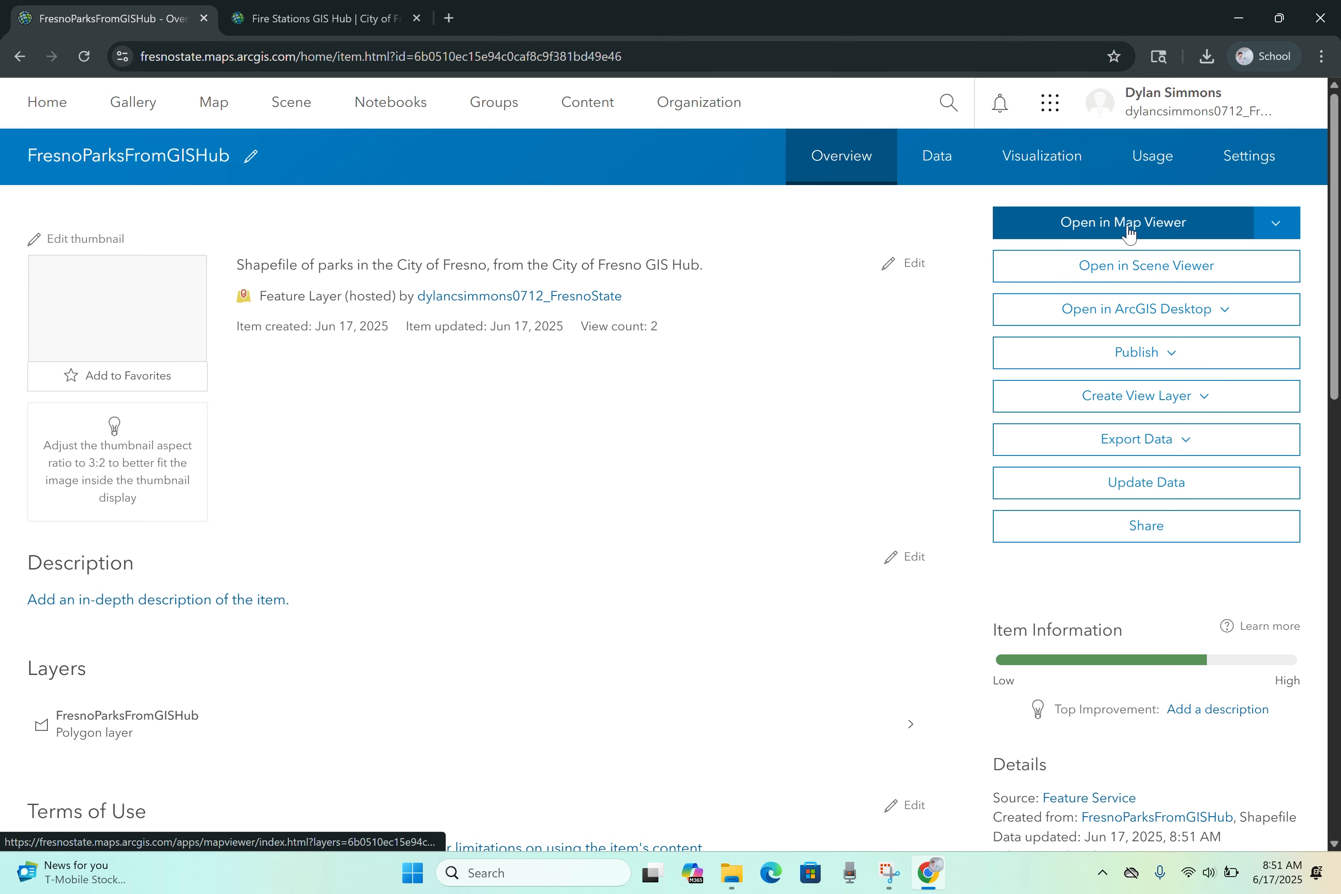
Step: Open the FresnoParksFromGISHub layer in Map Viewer and examine its park polygons and the attributes of the large park beside State Route 41
{"action": "left_click", "coordinate": [1129, 234]}
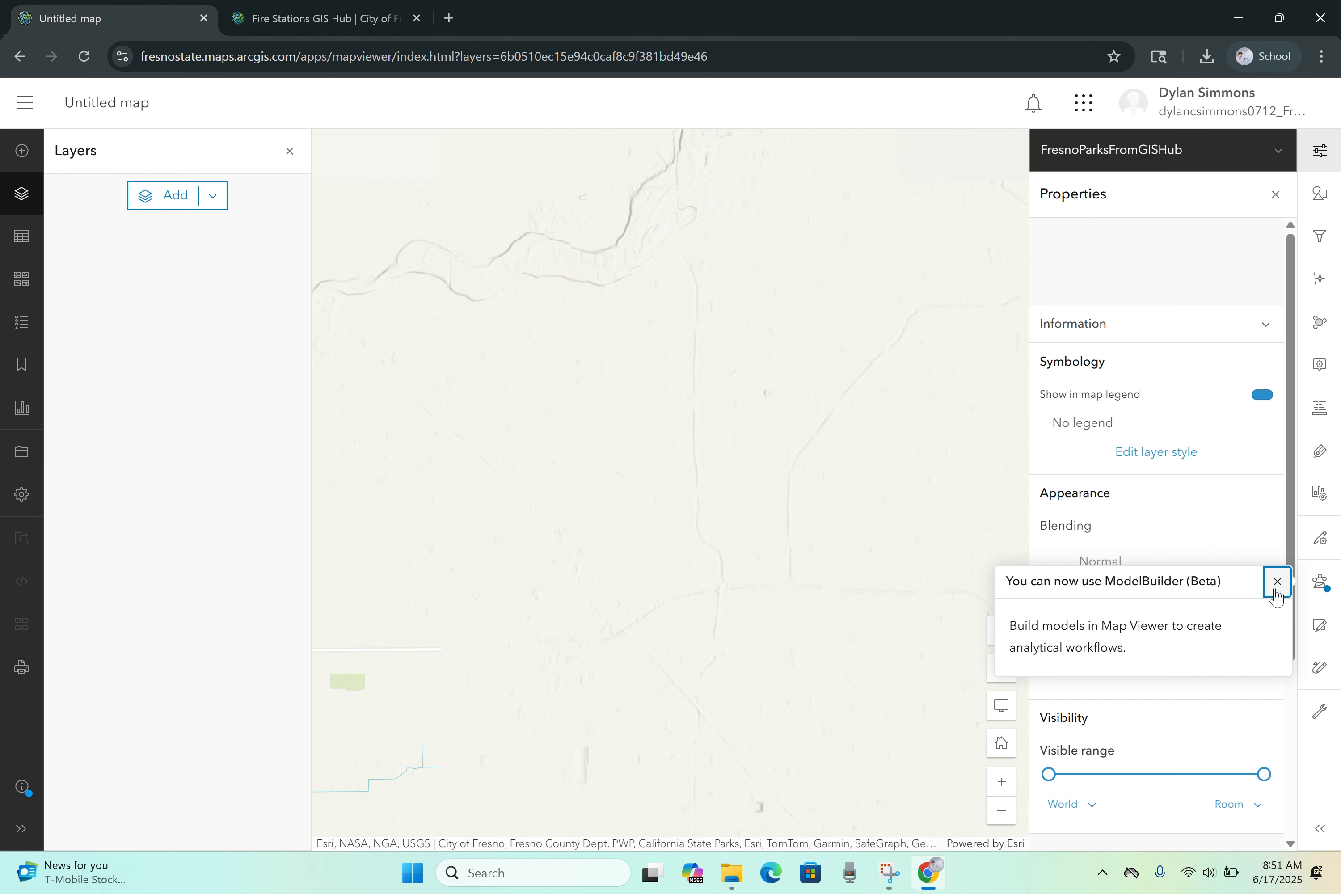
{"action": "left_click", "coordinate": [1276, 584]}
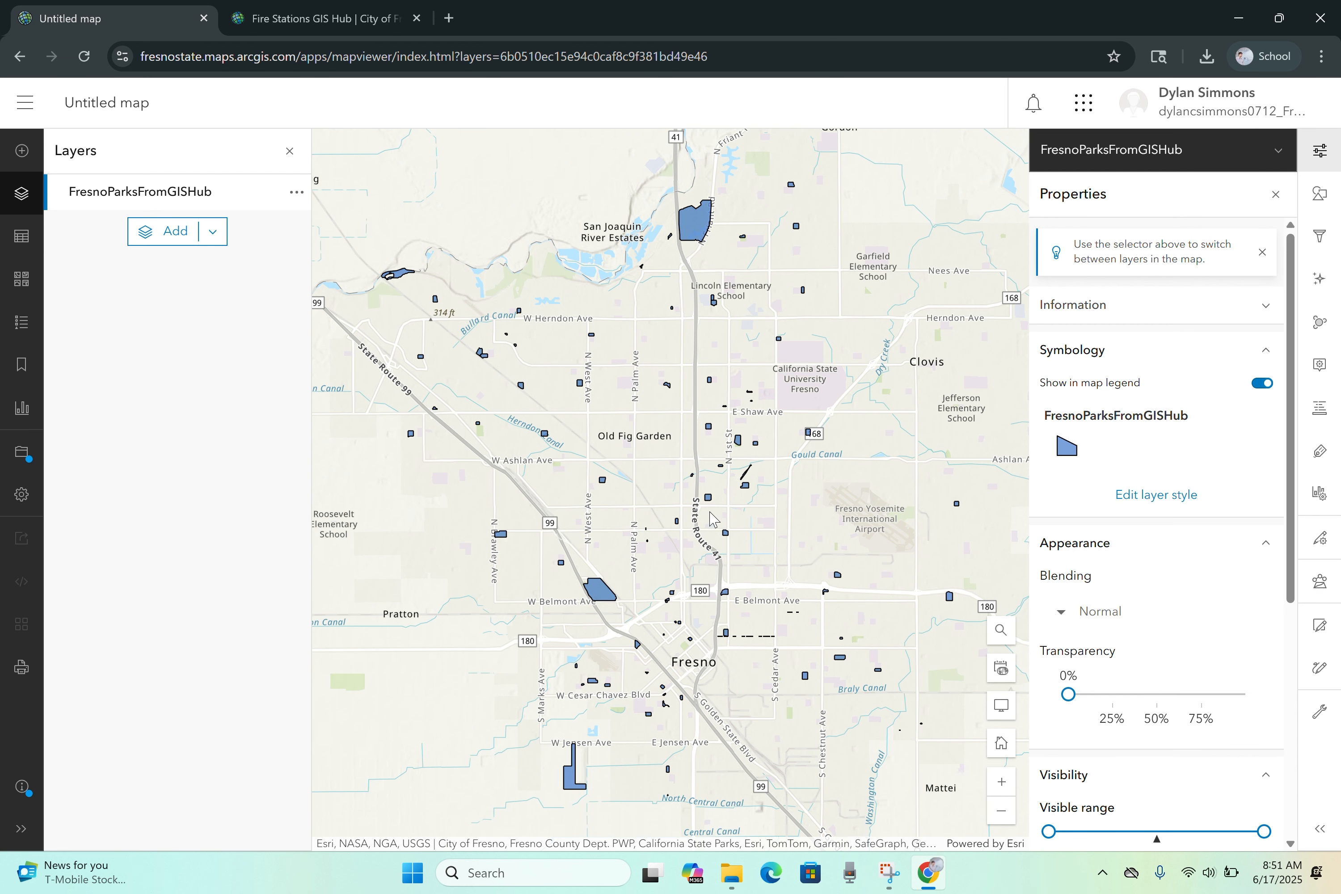
{"action": "scroll", "coordinate": [704, 196], "scroll_direction": "up", "scroll_amount": 4}
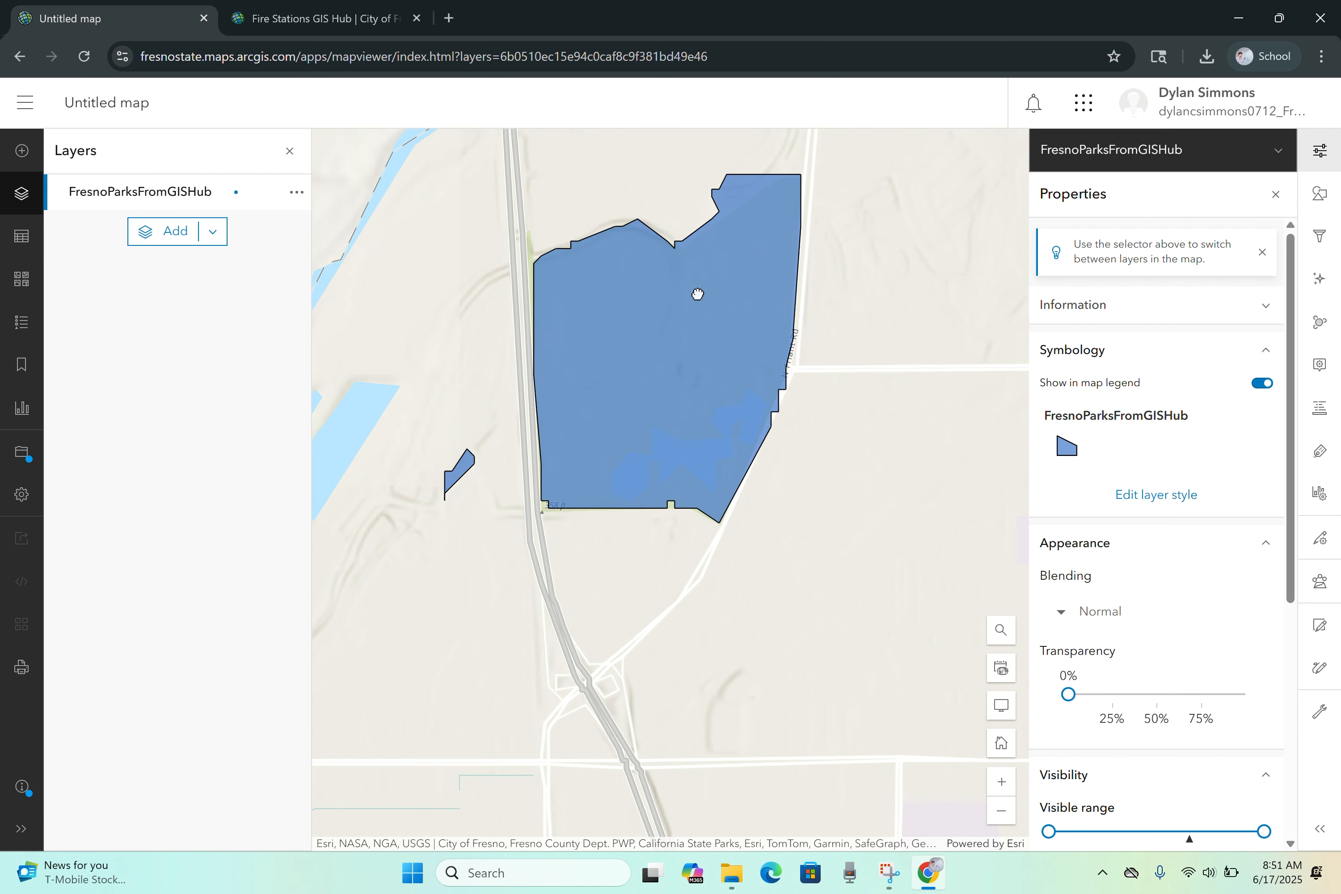
{"action": "scroll", "coordinate": [697, 295], "scroll_direction": "up", "scroll_amount": 1}
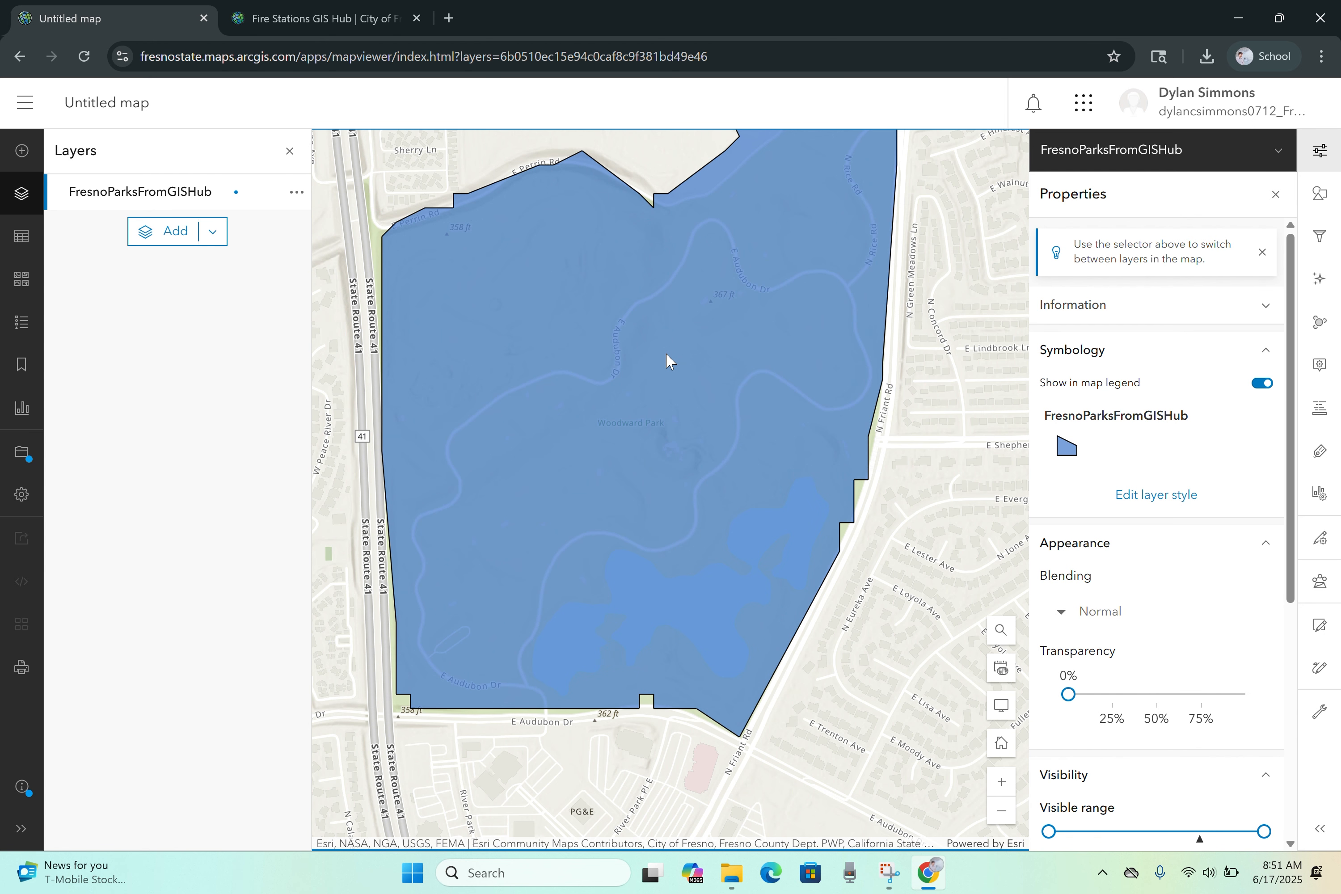
{"action": "left_click", "coordinate": [666, 354]}
{"action": "scroll", "coordinate": [776, 534], "scroll_direction": "down", "scroll_amount": 1}
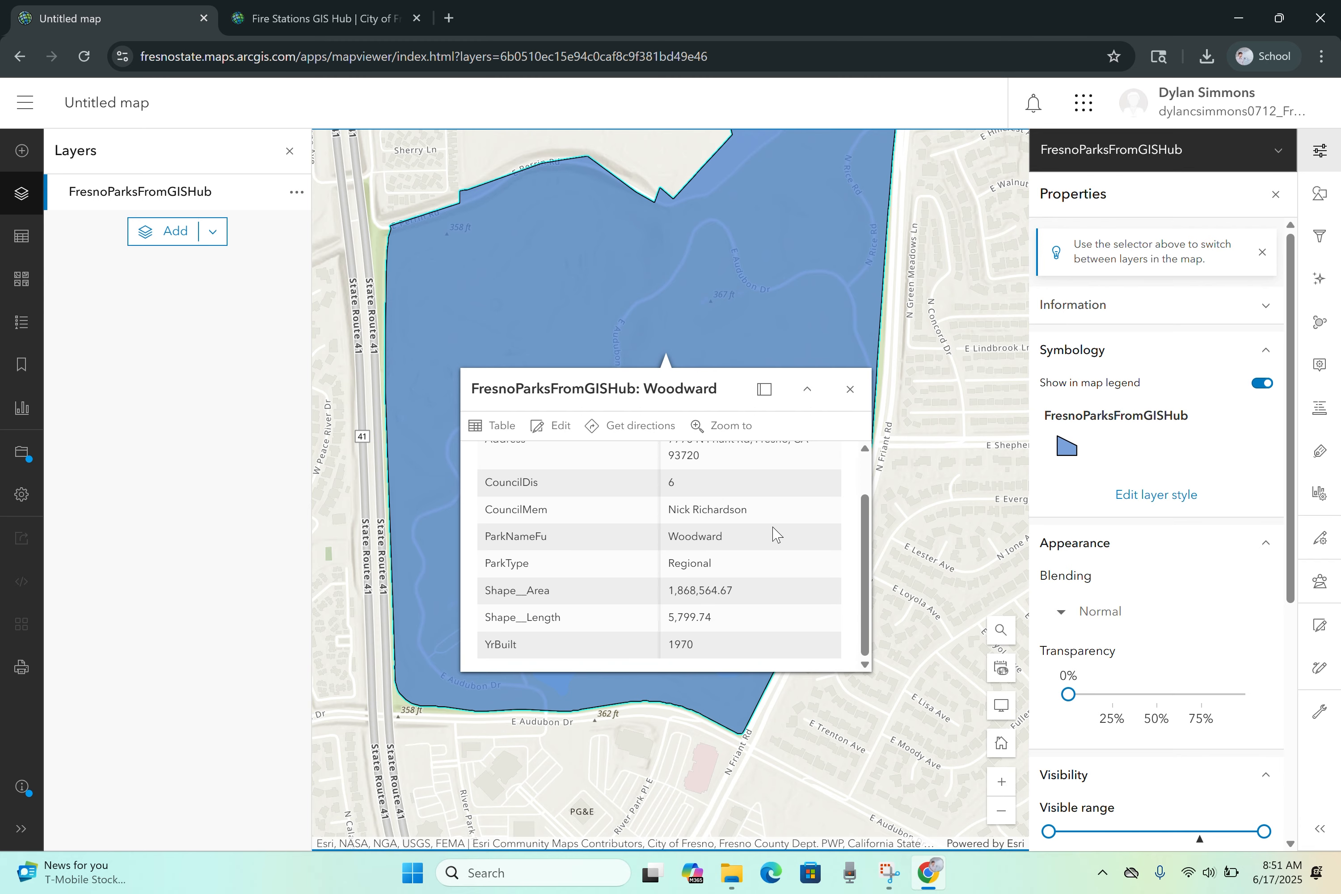
{"action": "scroll", "coordinate": [776, 534], "scroll_direction": "up", "scroll_amount": 1}
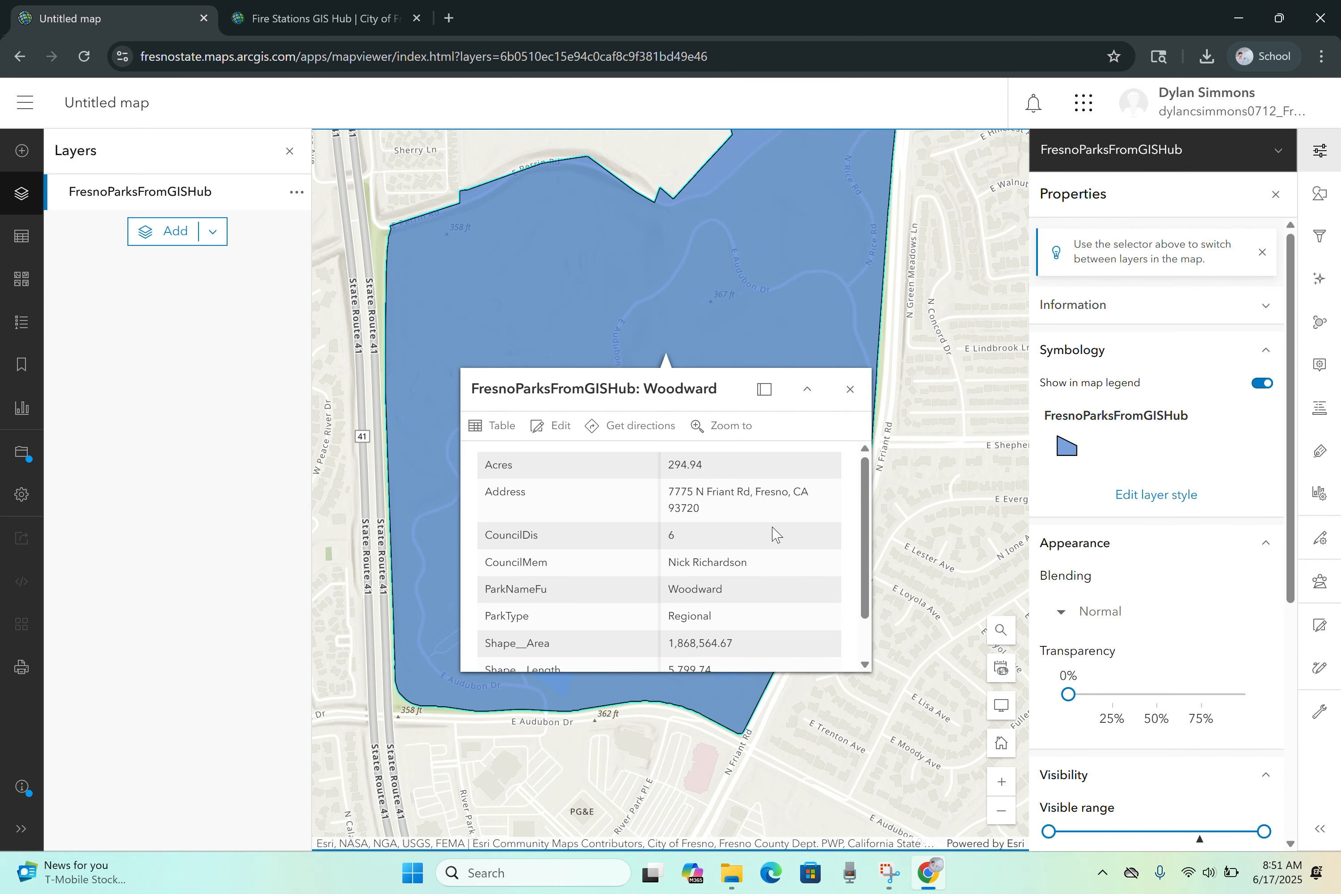
{"action": "left_click", "coordinate": [850, 389]}
{"action": "scroll", "coordinate": [779, 372], "scroll_direction": "down", "scroll_amount": 3}
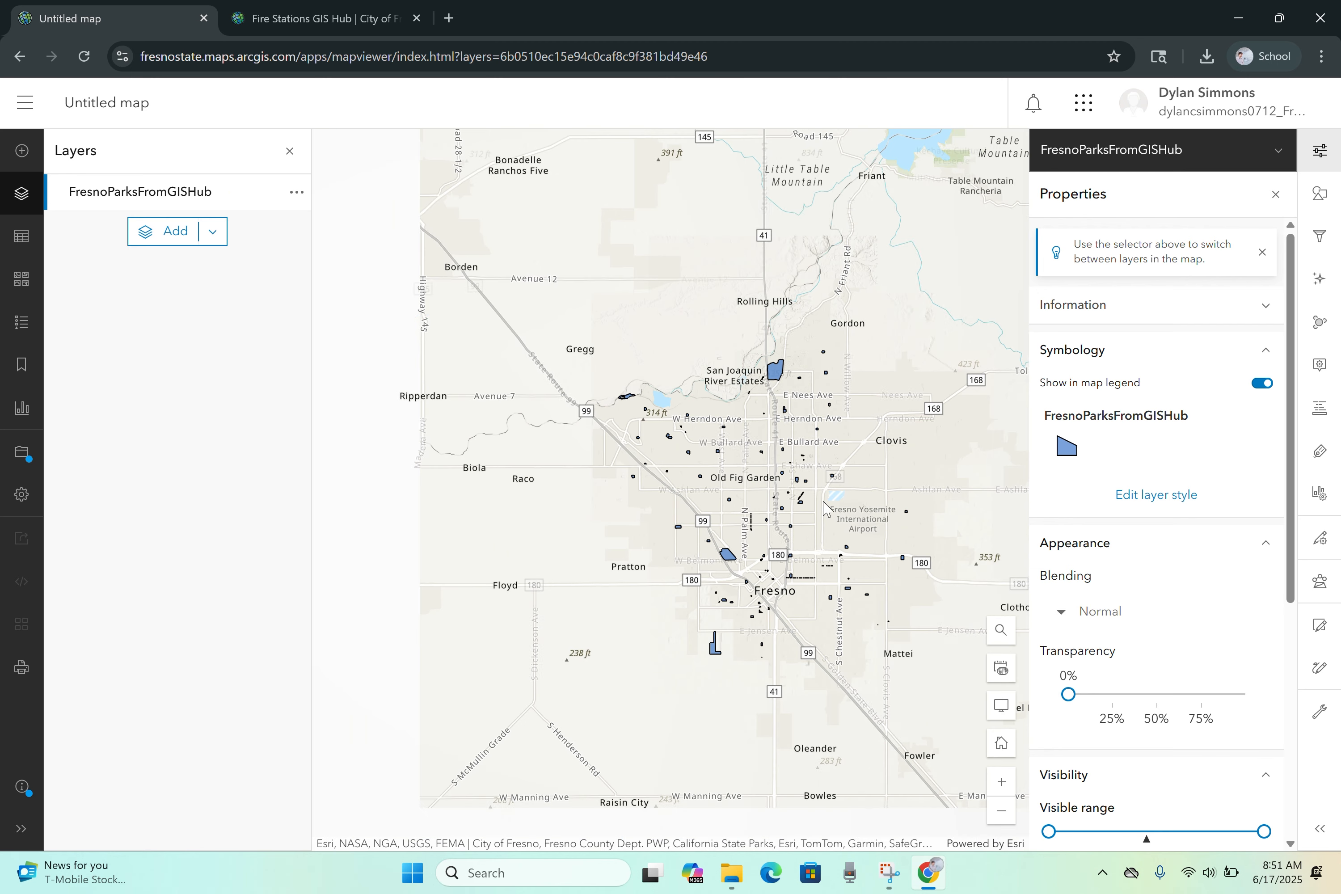
{"action": "scroll", "coordinate": [812, 496], "scroll_direction": "up", "scroll_amount": 1}
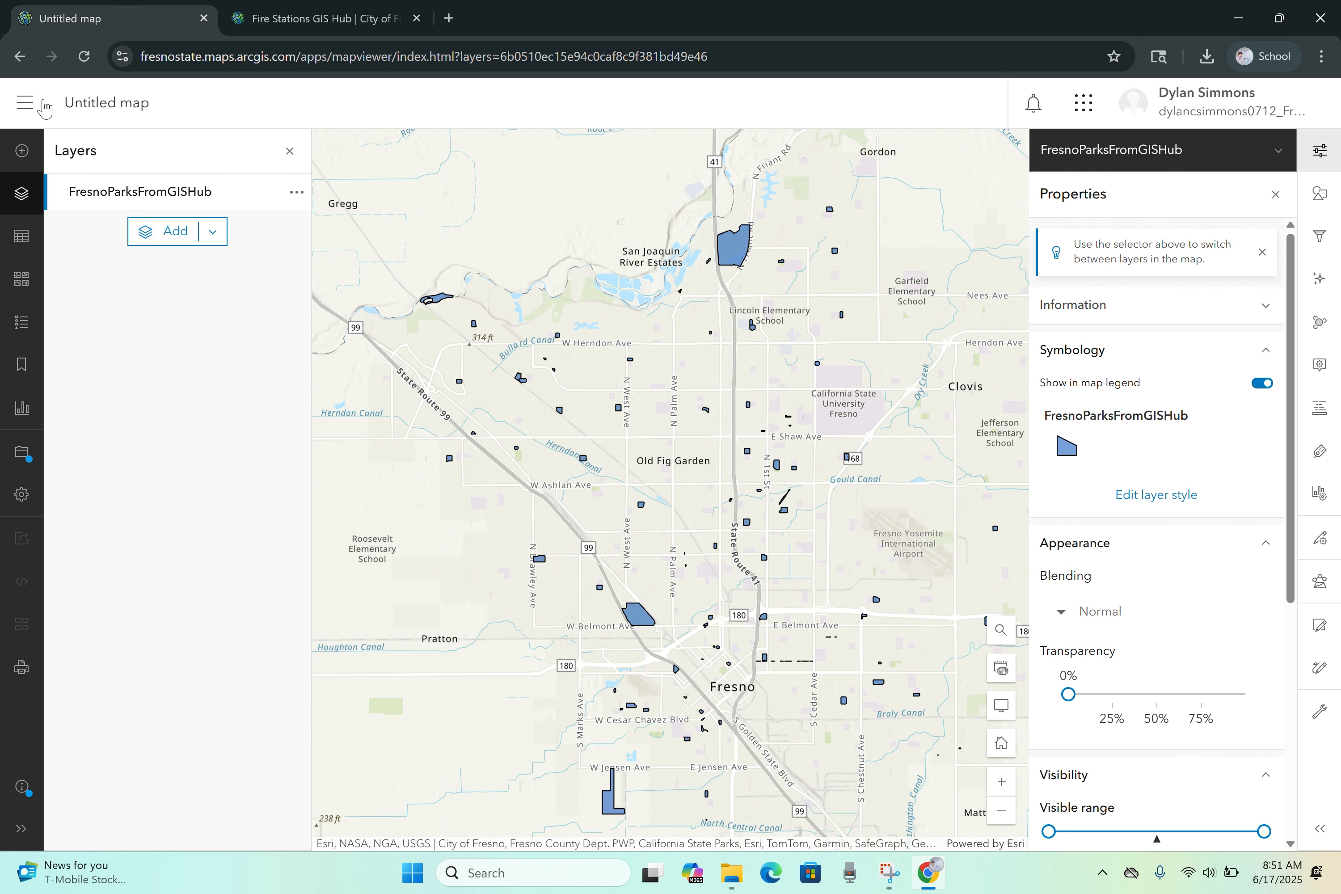
Step: Leave the untitled map without saving it and return to the Content page
{"action": "left_click", "coordinate": [24, 103]}
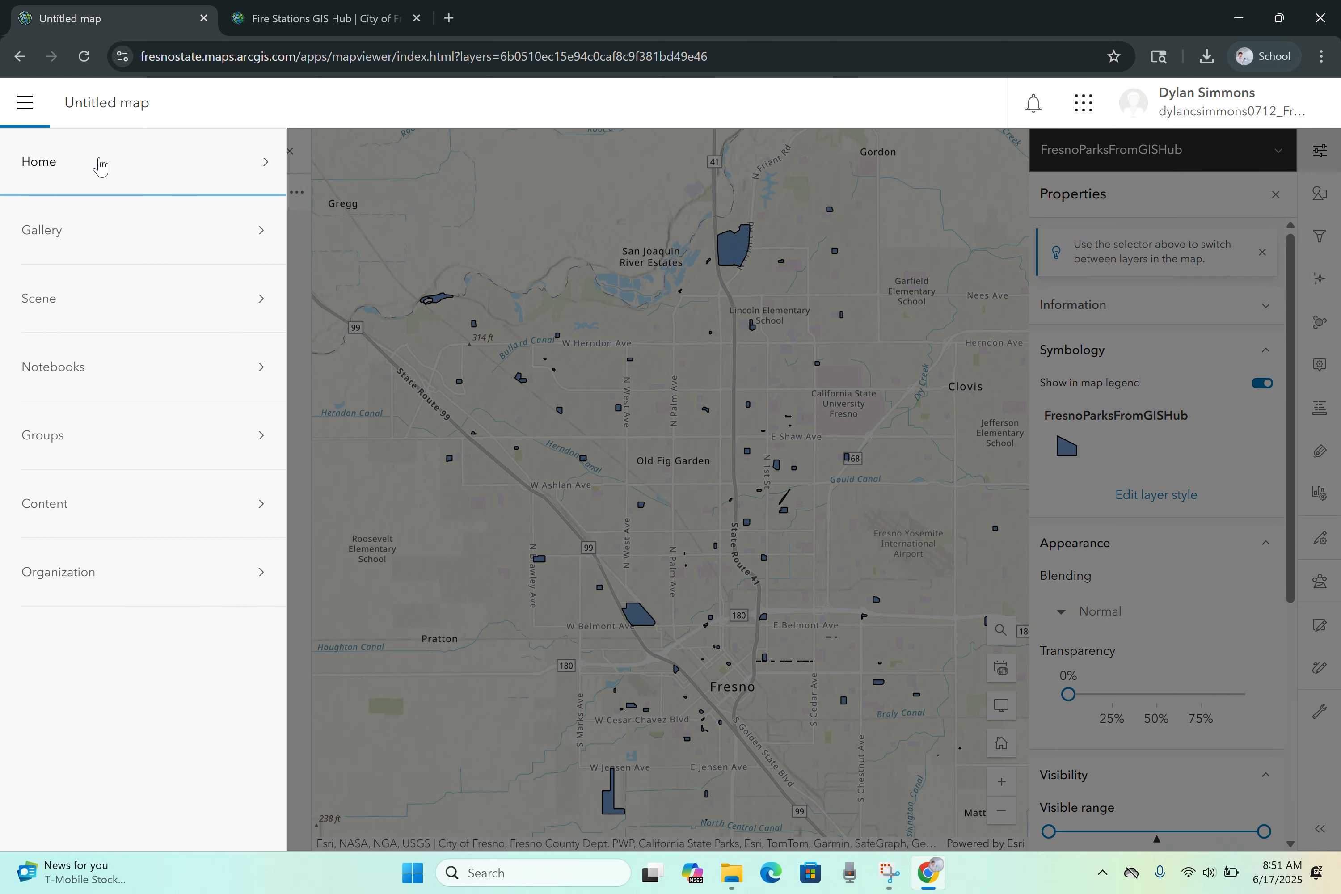
{"action": "left_click", "coordinate": [105, 505]}
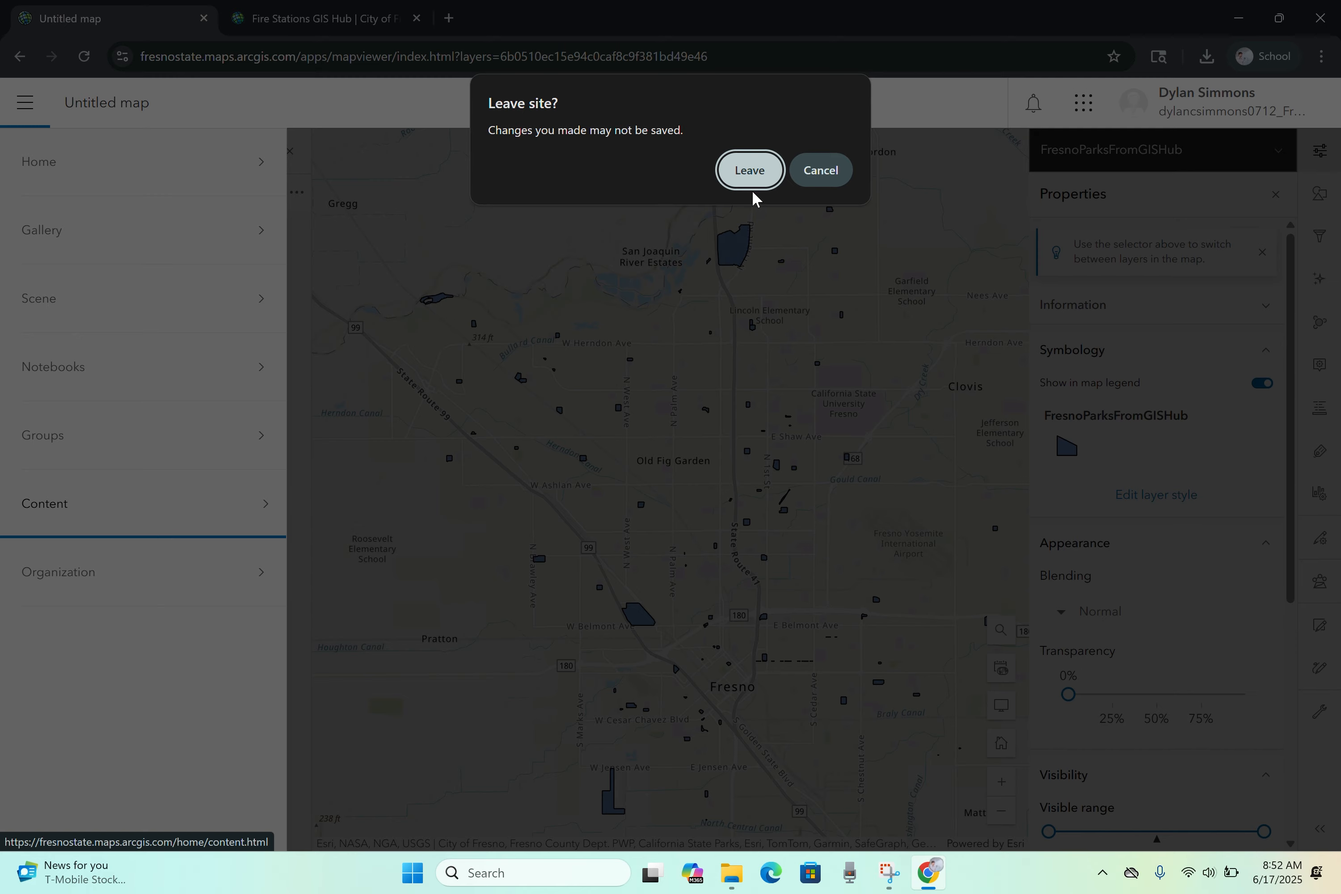
{"action": "left_click", "coordinate": [749, 171]}
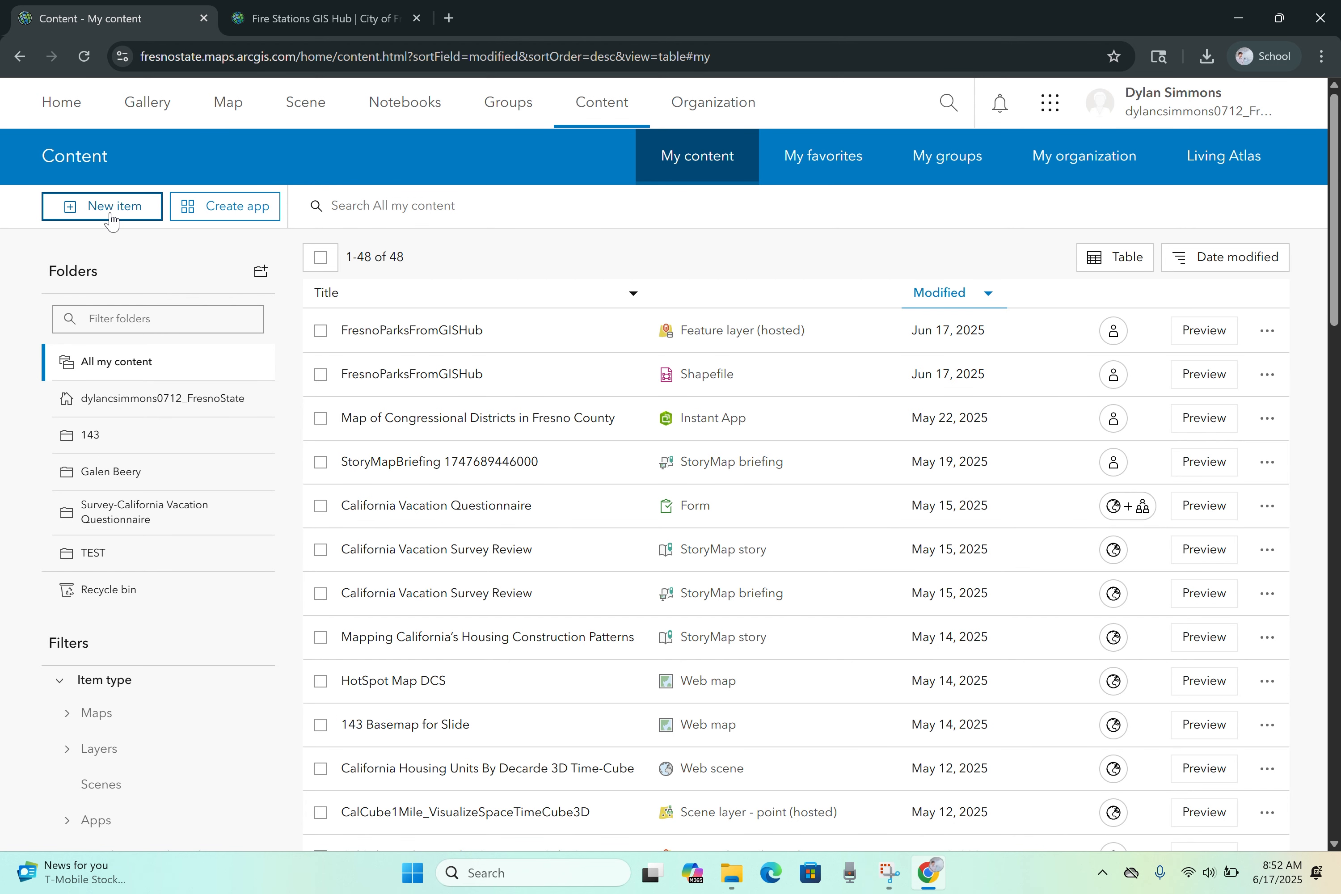
Step: Start a new item from the device file Fire_Stations_GIS_Hub_-7731719625008666870.xlsx and add it with a hosted feature layer
{"action": "left_click", "coordinate": [111, 219]}
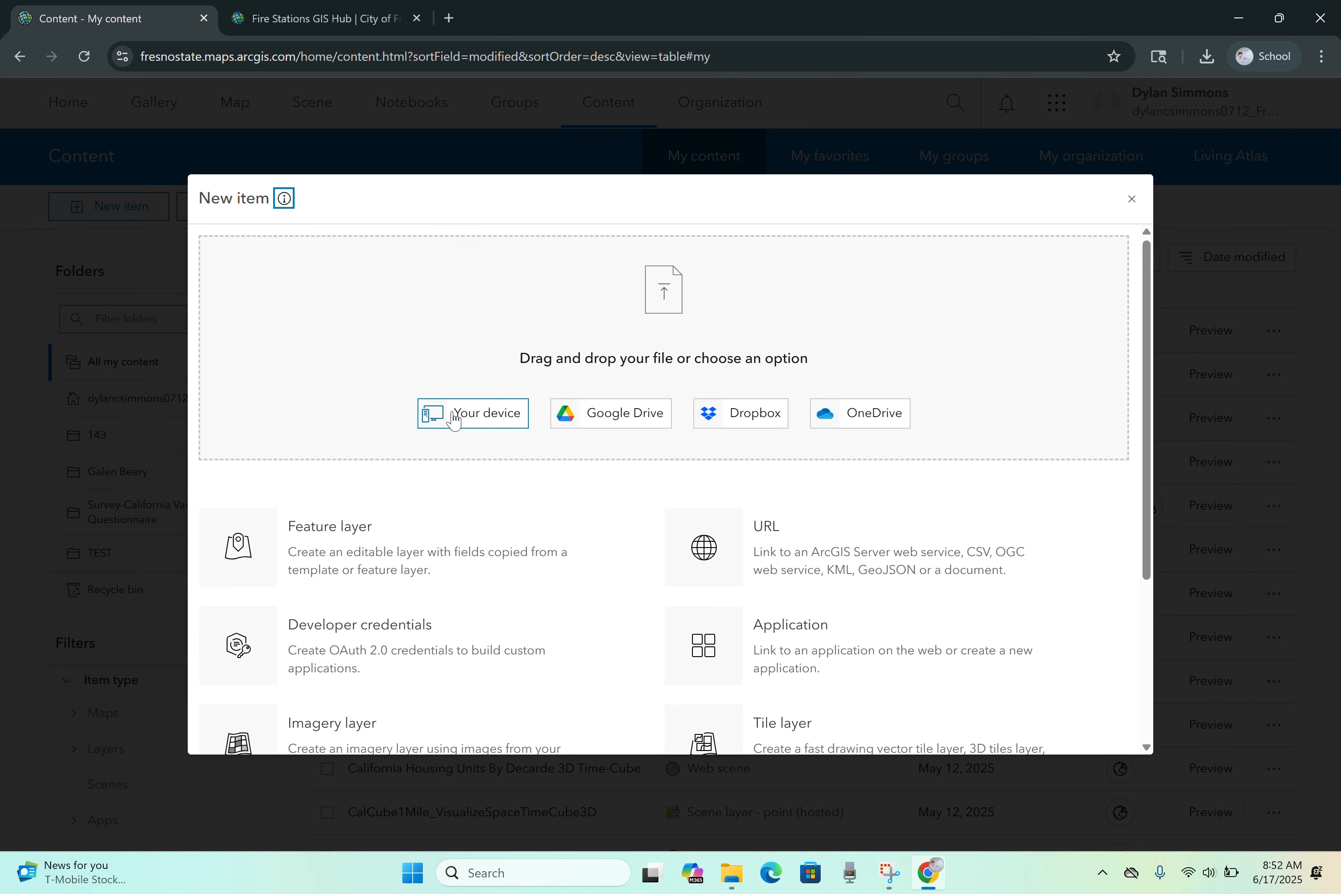
{"action": "left_click", "coordinate": [465, 421]}
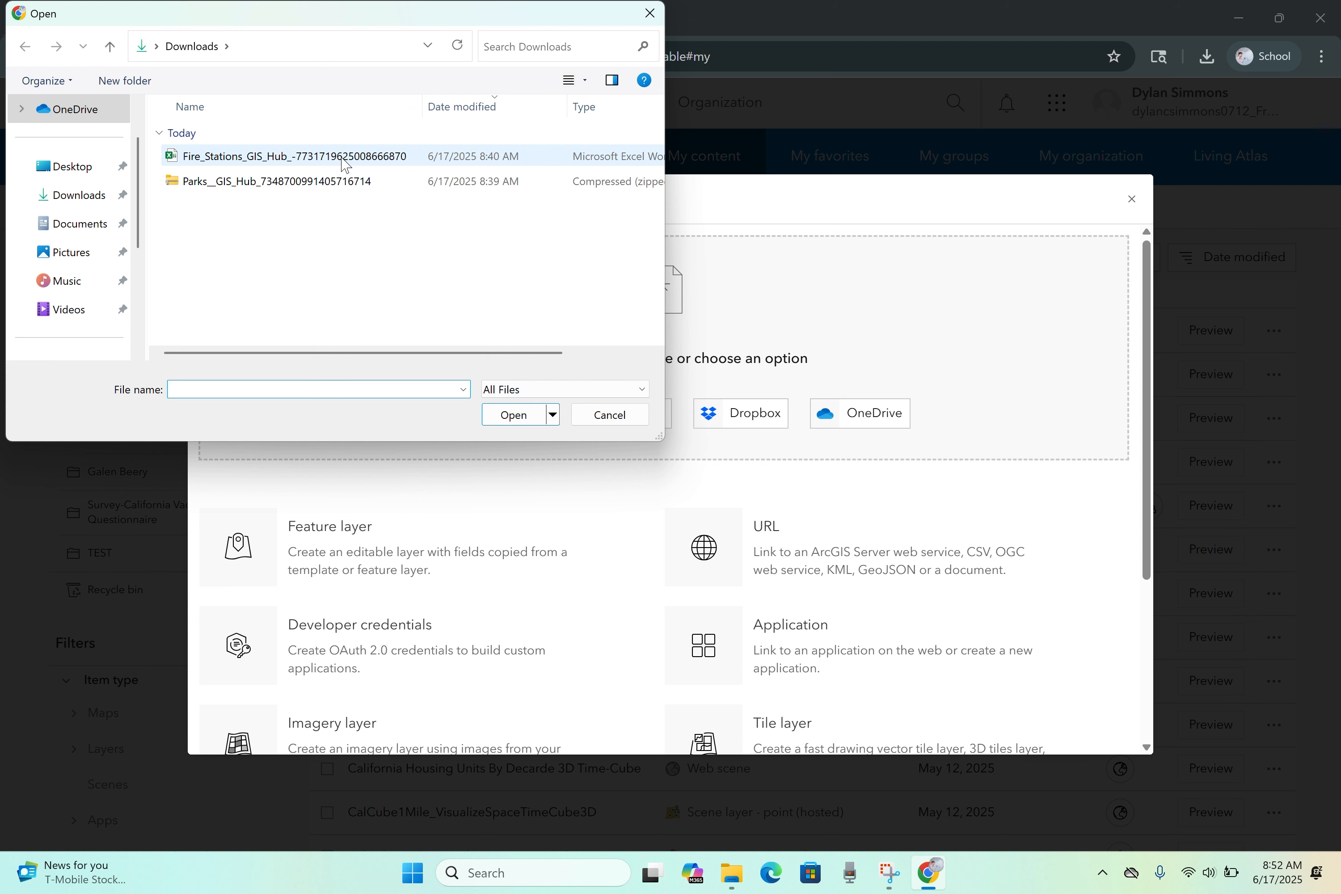
{"action": "left_click", "coordinate": [345, 164]}
{"action": "left_click", "coordinate": [513, 424]}
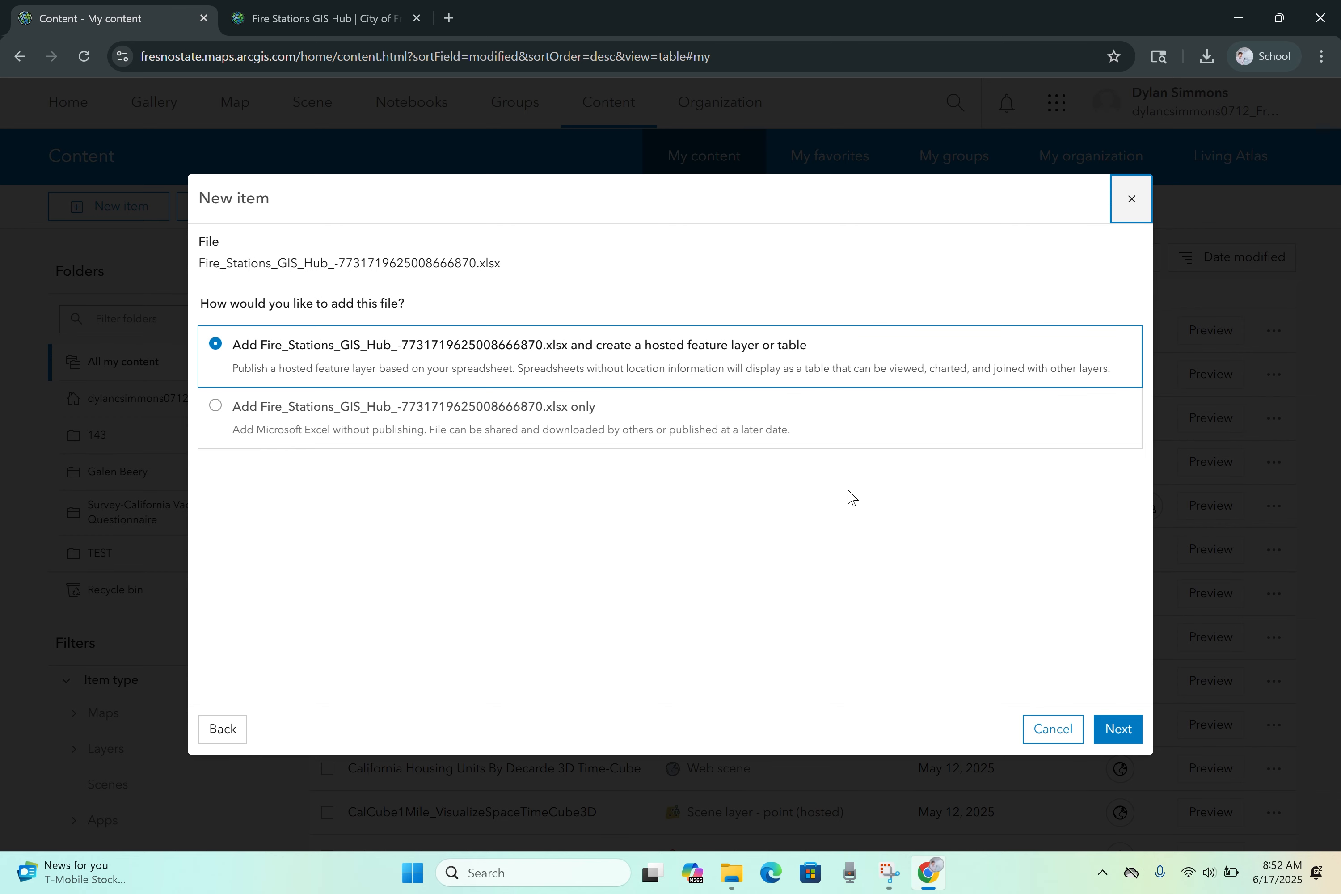
{"action": "left_click", "coordinate": [1117, 734]}
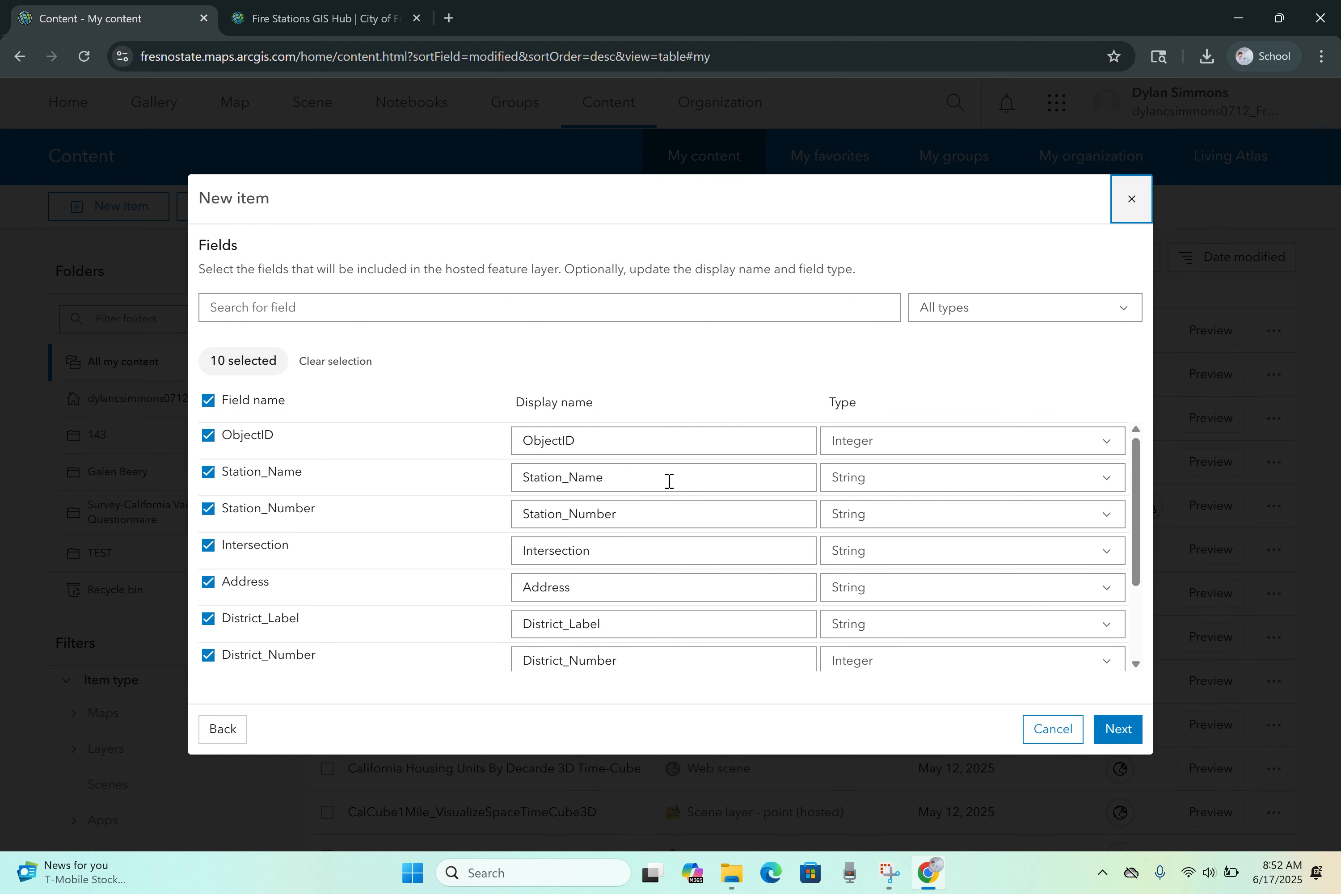
Step: Review and keep all fire station fields, and accept latitude and longitude location settings with y as latitude and x as longitude
{"action": "scroll", "coordinate": [673, 484], "scroll_direction": "down", "scroll_amount": 1}
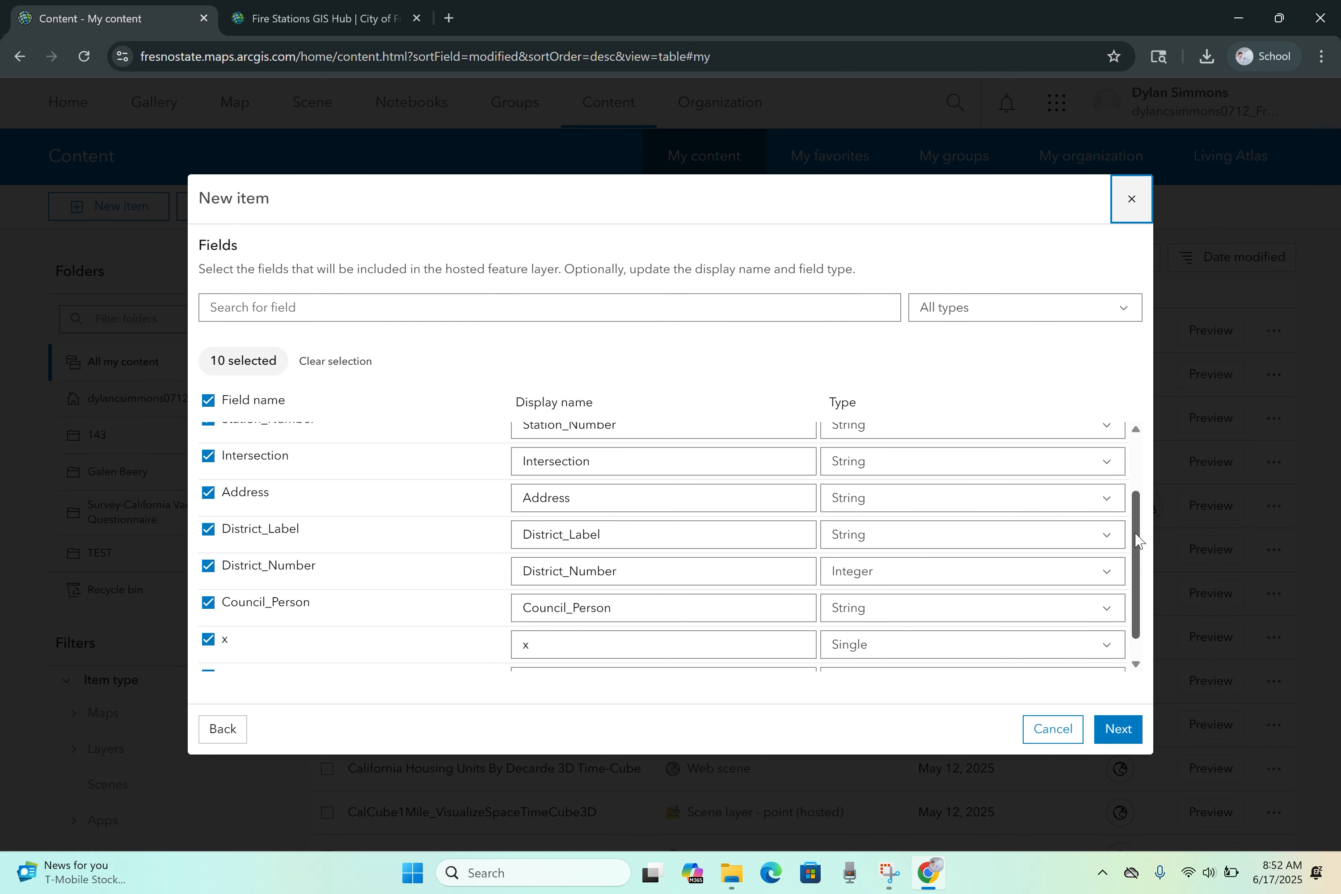
{"action": "left_click_drag", "start_coordinate": [1138, 539], "coordinate": [1145, 451]}
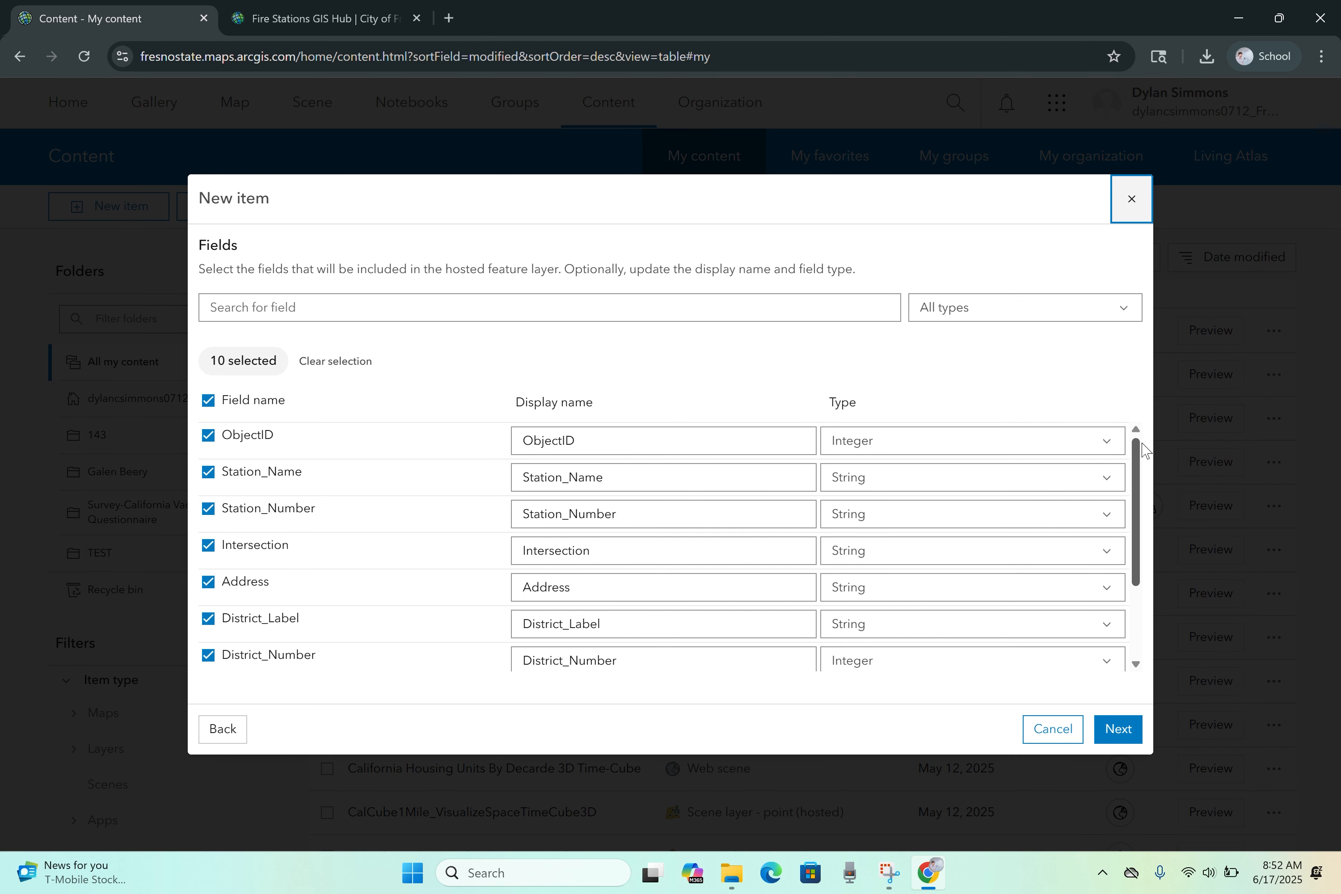
{"action": "left_click", "coordinate": [1117, 737]}
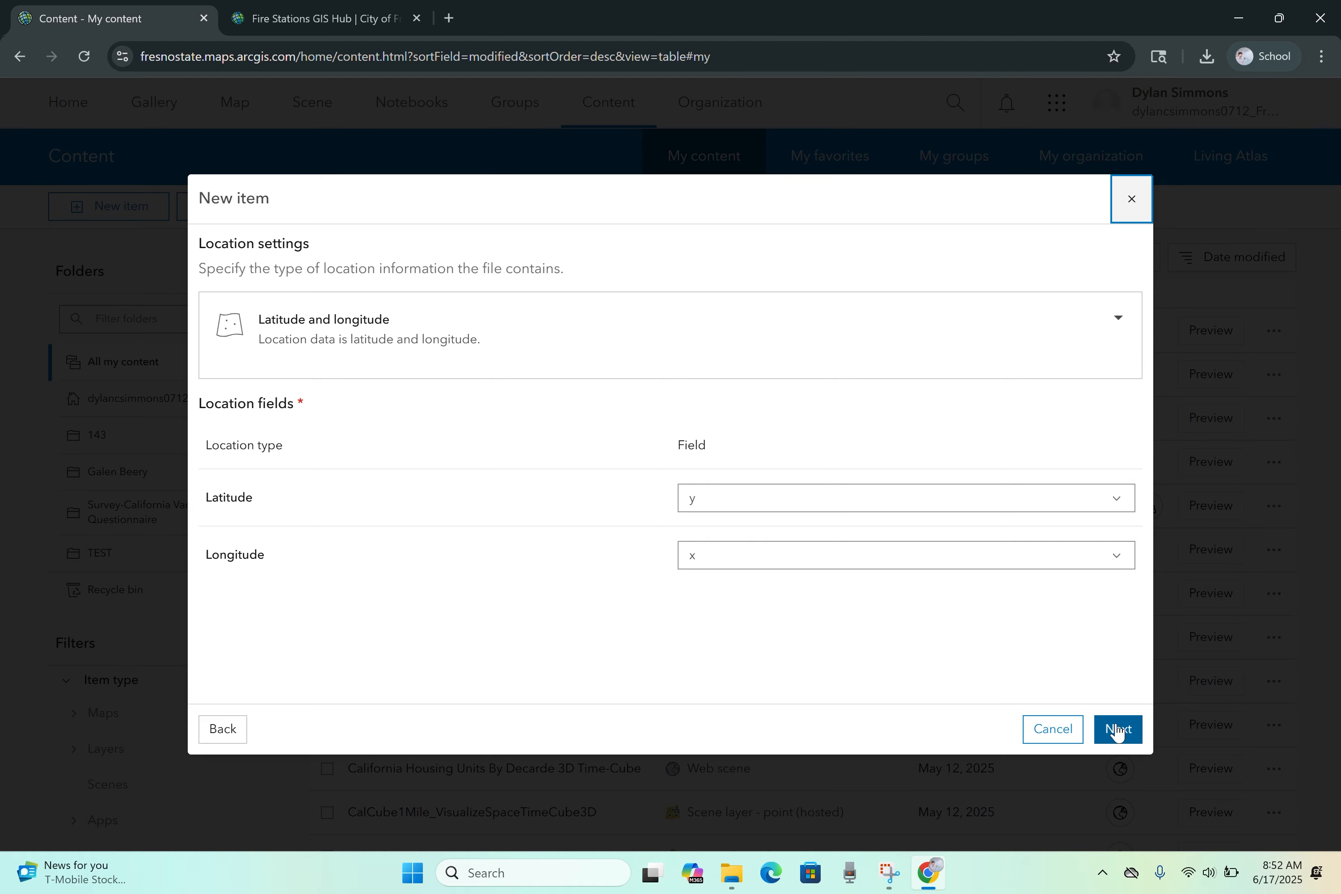
{"action": "left_click", "coordinate": [1118, 730]}
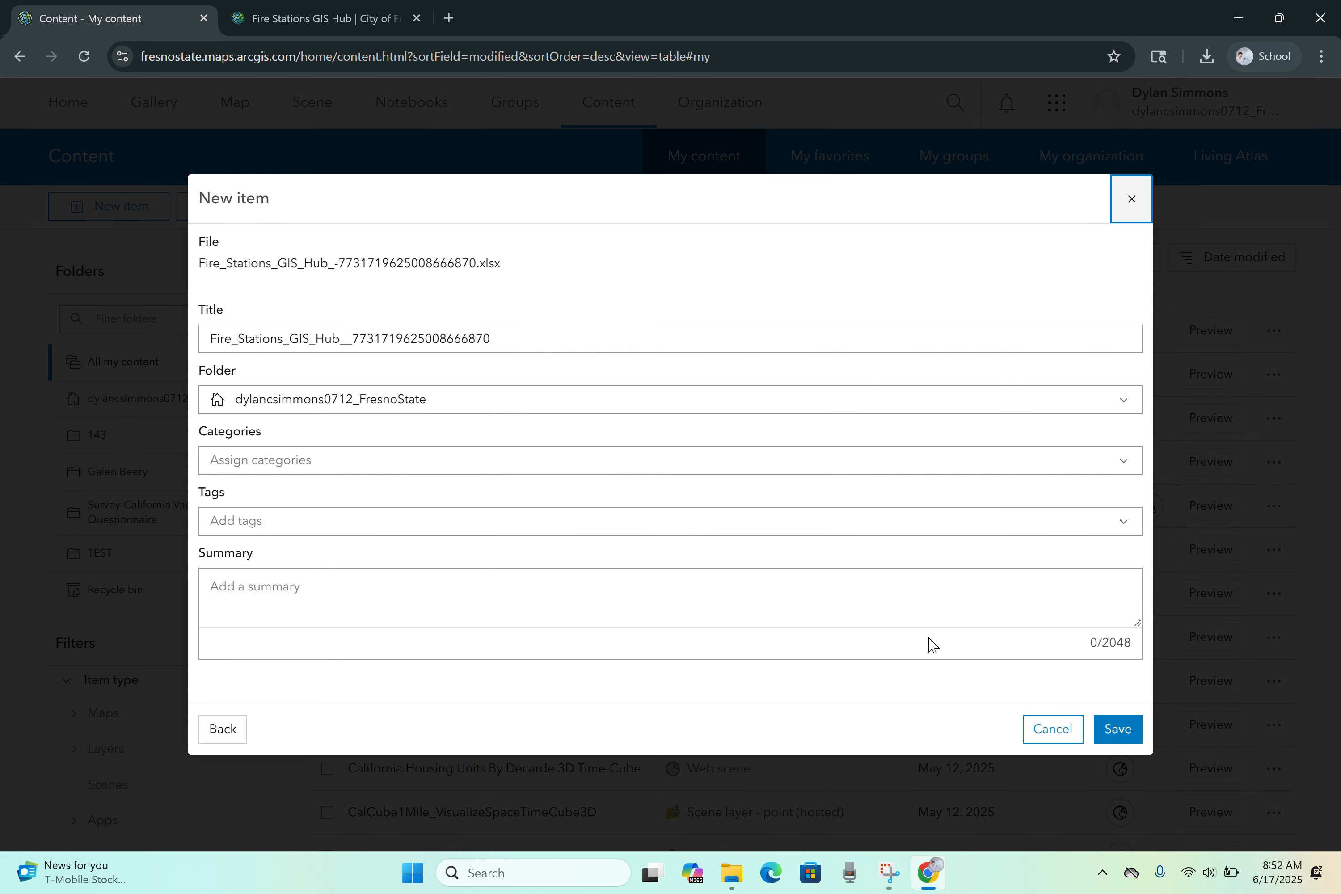
Step: Rename the new item's title to FresnoFireStationsFromGISHub, removing the underscores and the trailing number
{"action": "left_click", "coordinate": [240, 339]}
{"action": "key", "text": "BackSpace"}
{"action": "left_click", "coordinate": [287, 339]}
{"action": "key", "text": "BackSpace"}
{"action": "type", "text": "From"}
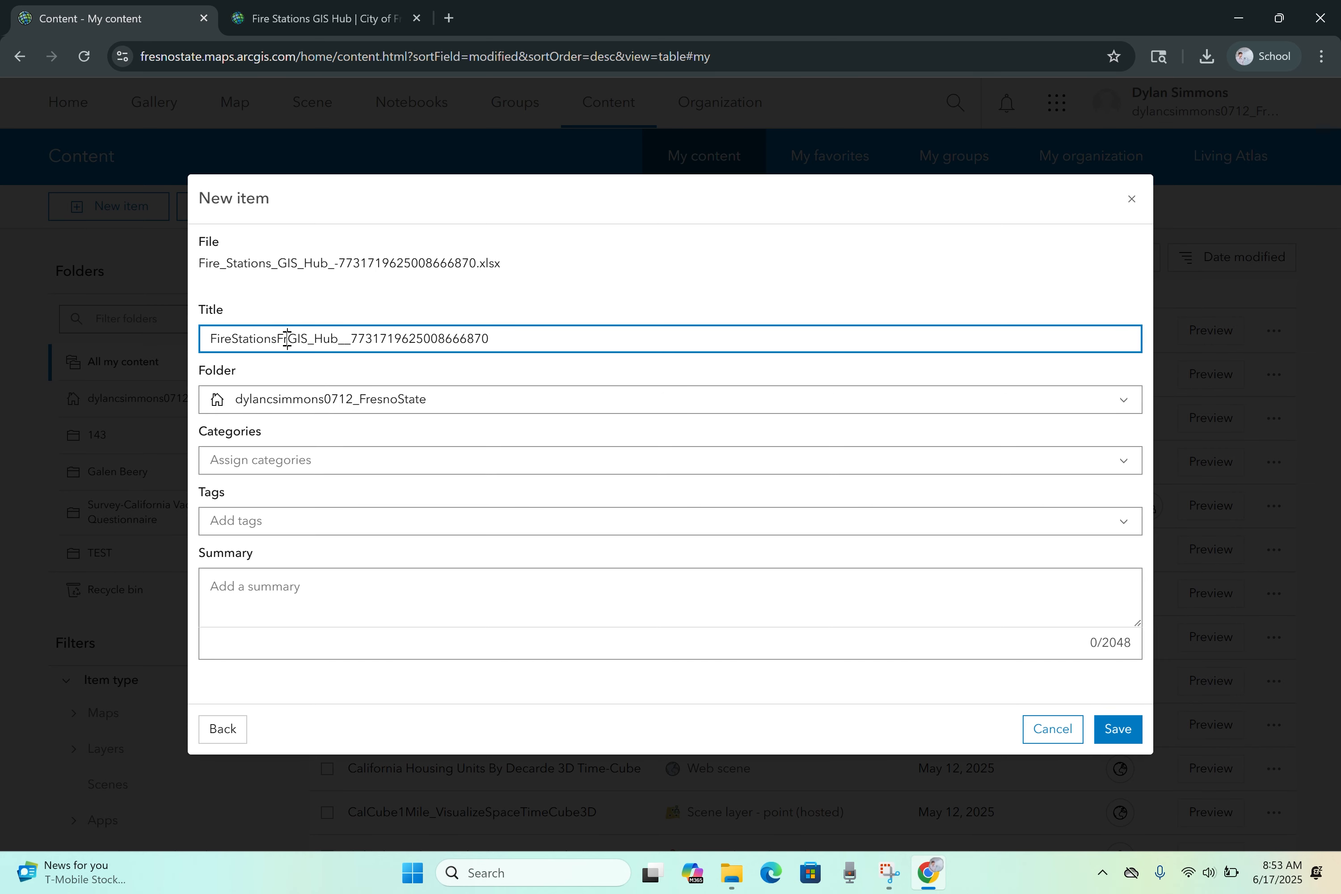
{"action": "left_click_drag", "start_coordinate": [360, 340], "coordinate": [508, 340]}
{"action": "key", "text": "BackSpace"}
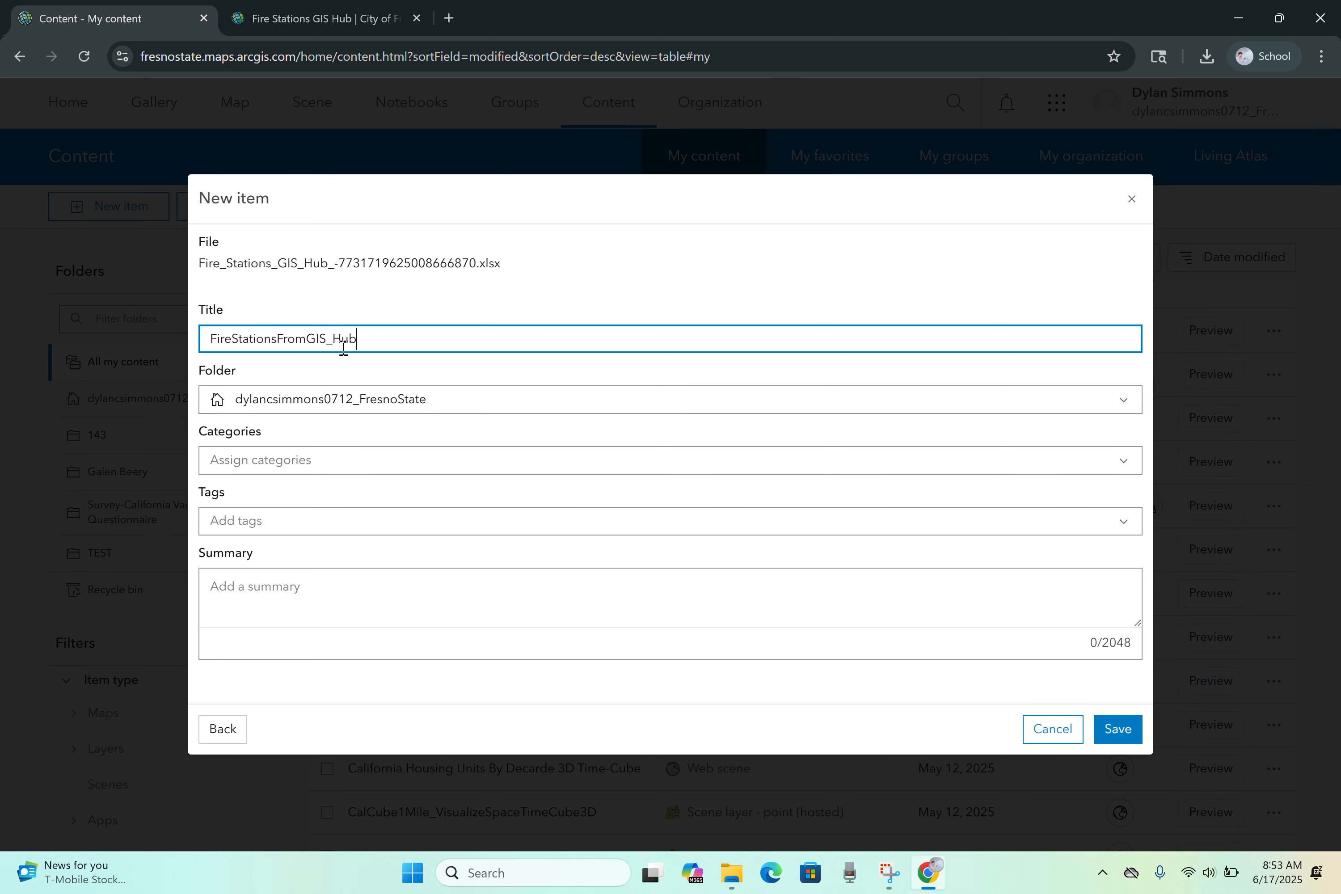
{"action": "left_click", "coordinate": [341, 342]}
{"action": "key", "text": "BackSpace"}
{"action": "left_click", "coordinate": [212, 340]}
{"action": "type", "text": "Fresno"}
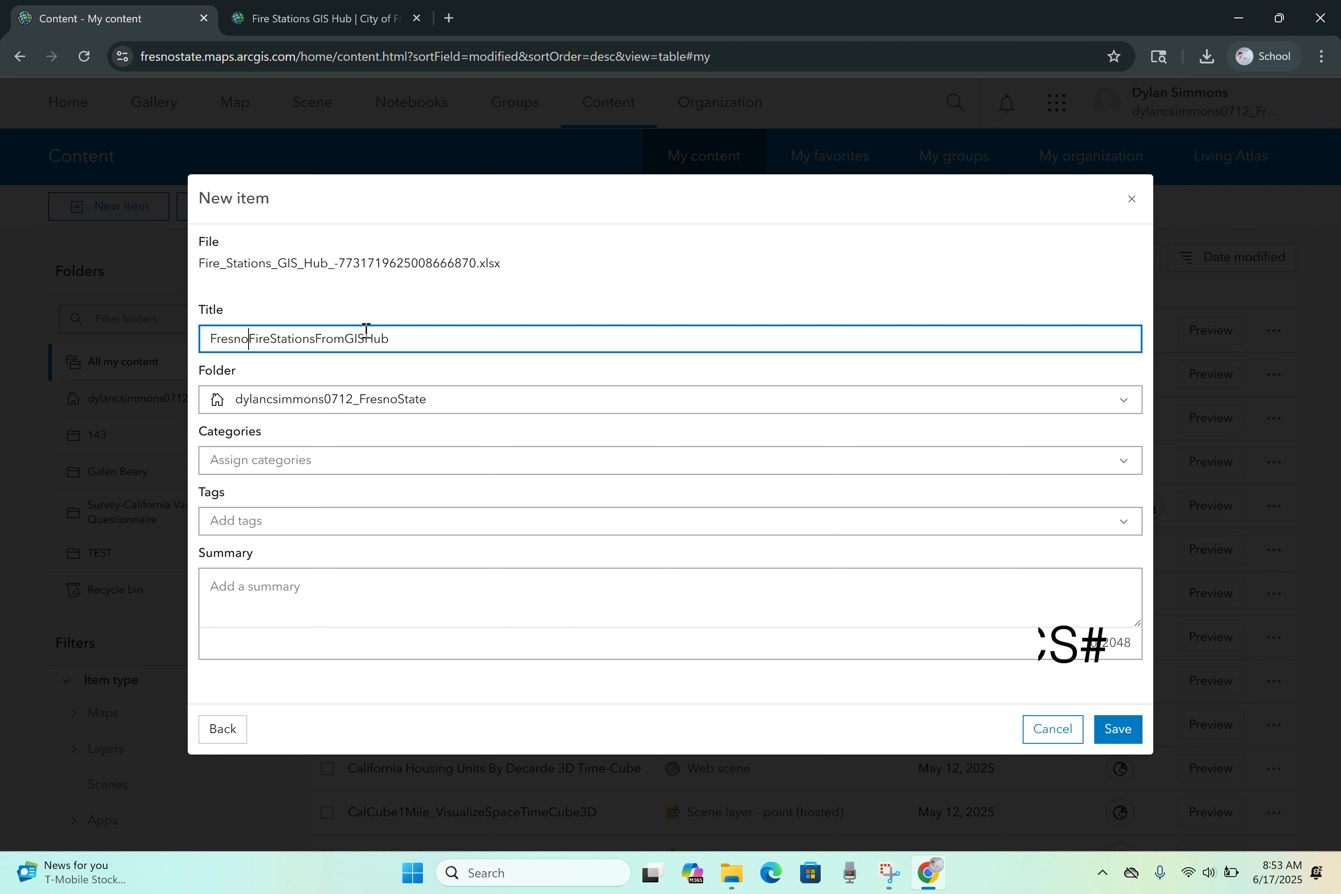
Step: Tag the item with City of Fresno, Fresno and Fire Stations
{"action": "left_click", "coordinate": [312, 520]}
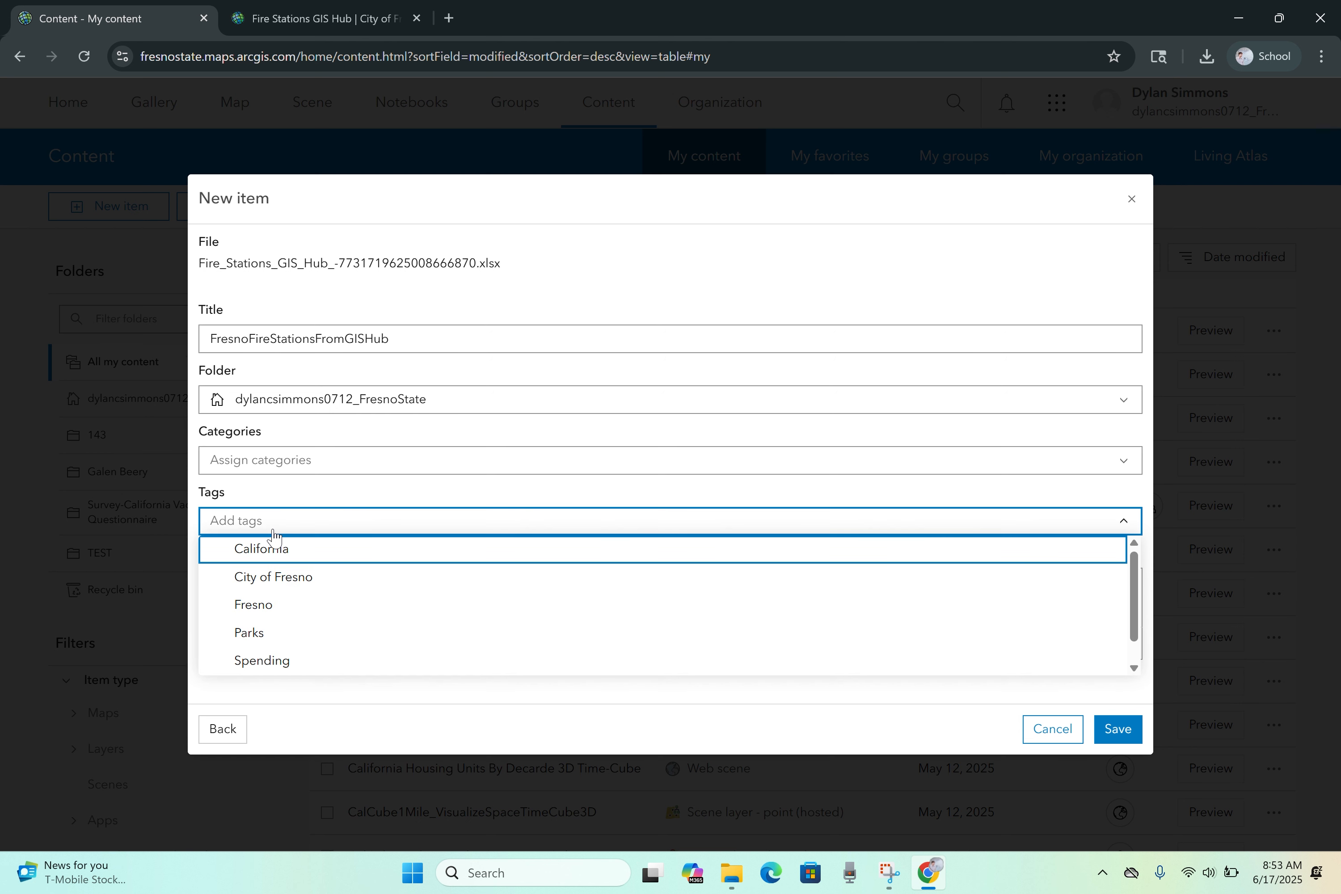
{"action": "left_click", "coordinate": [297, 587]}
{"action": "left_click", "coordinate": [371, 524]}
{"action": "type", "text": "Fres"}
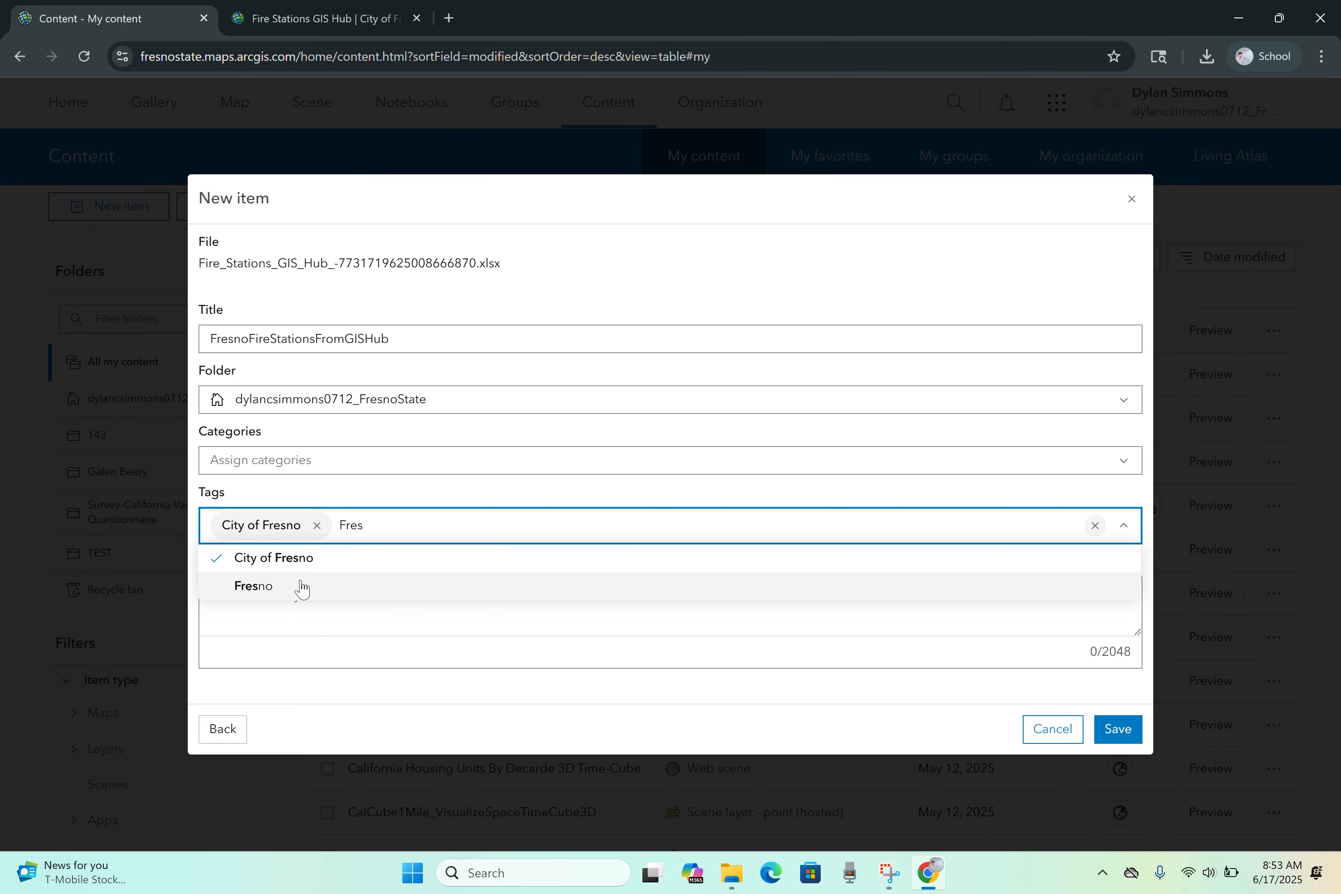
{"action": "left_click", "coordinate": [302, 588]}
{"action": "type", "text": "Fire Statio"}
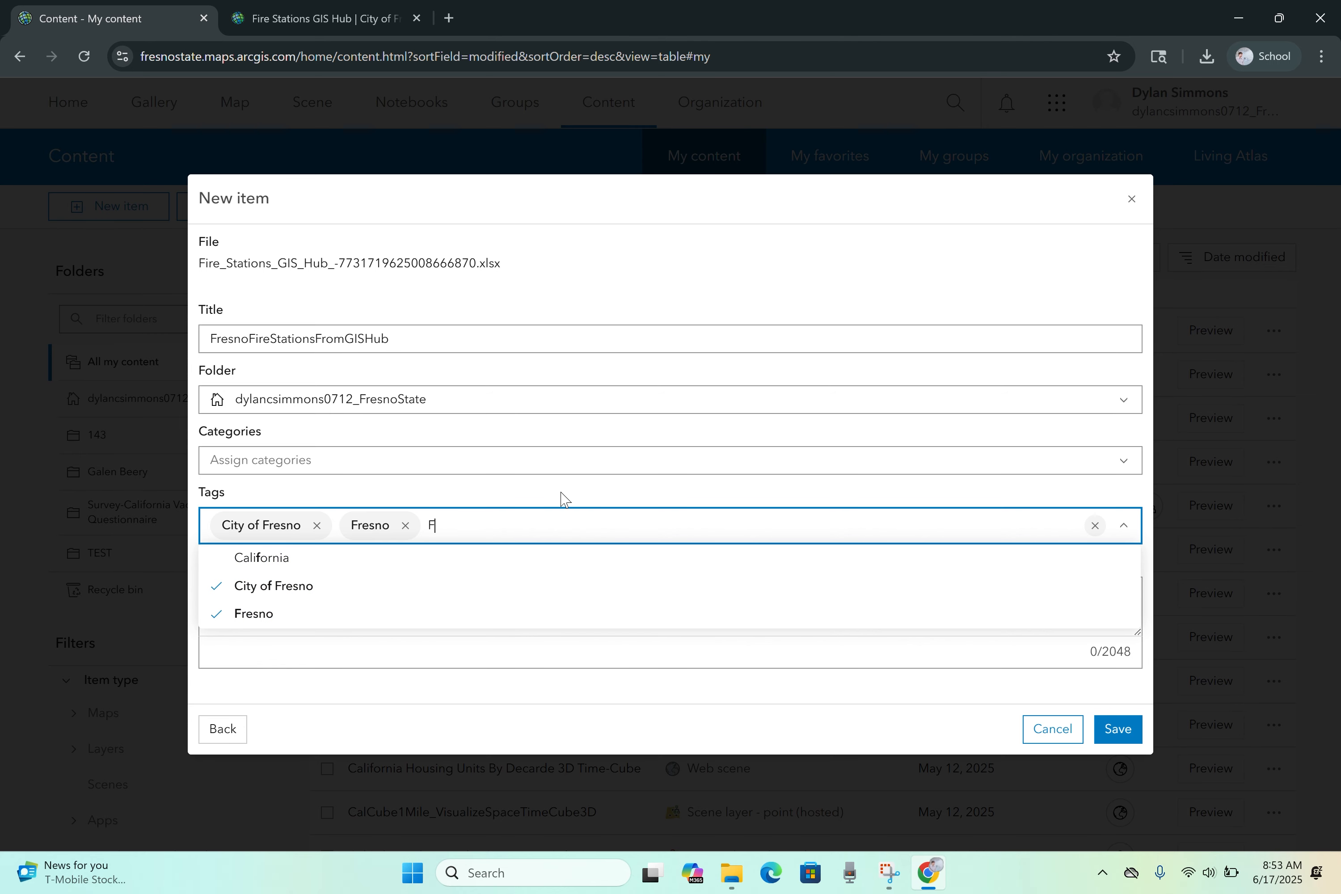
{"action": "type", "text": "ns"}
{"action": "key", "text": "Return"}
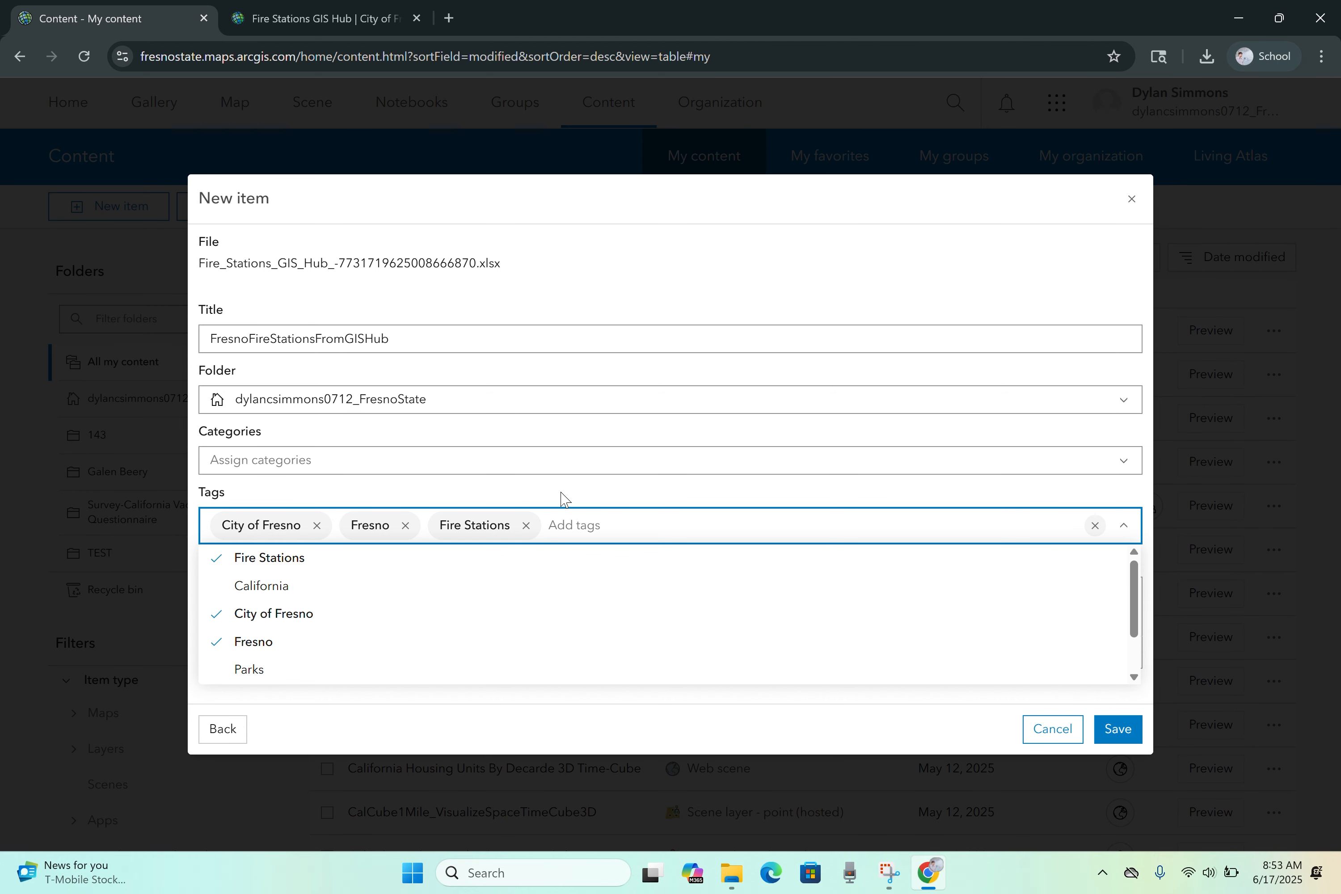
{"action": "left_click", "coordinate": [1182, 509]}
Step: Enter the summary "A point feature of Fire Stations in the City of Fresno, from the City of Fresno GIS Hub." and save the item
{"action": "left_click", "coordinate": [357, 592]}
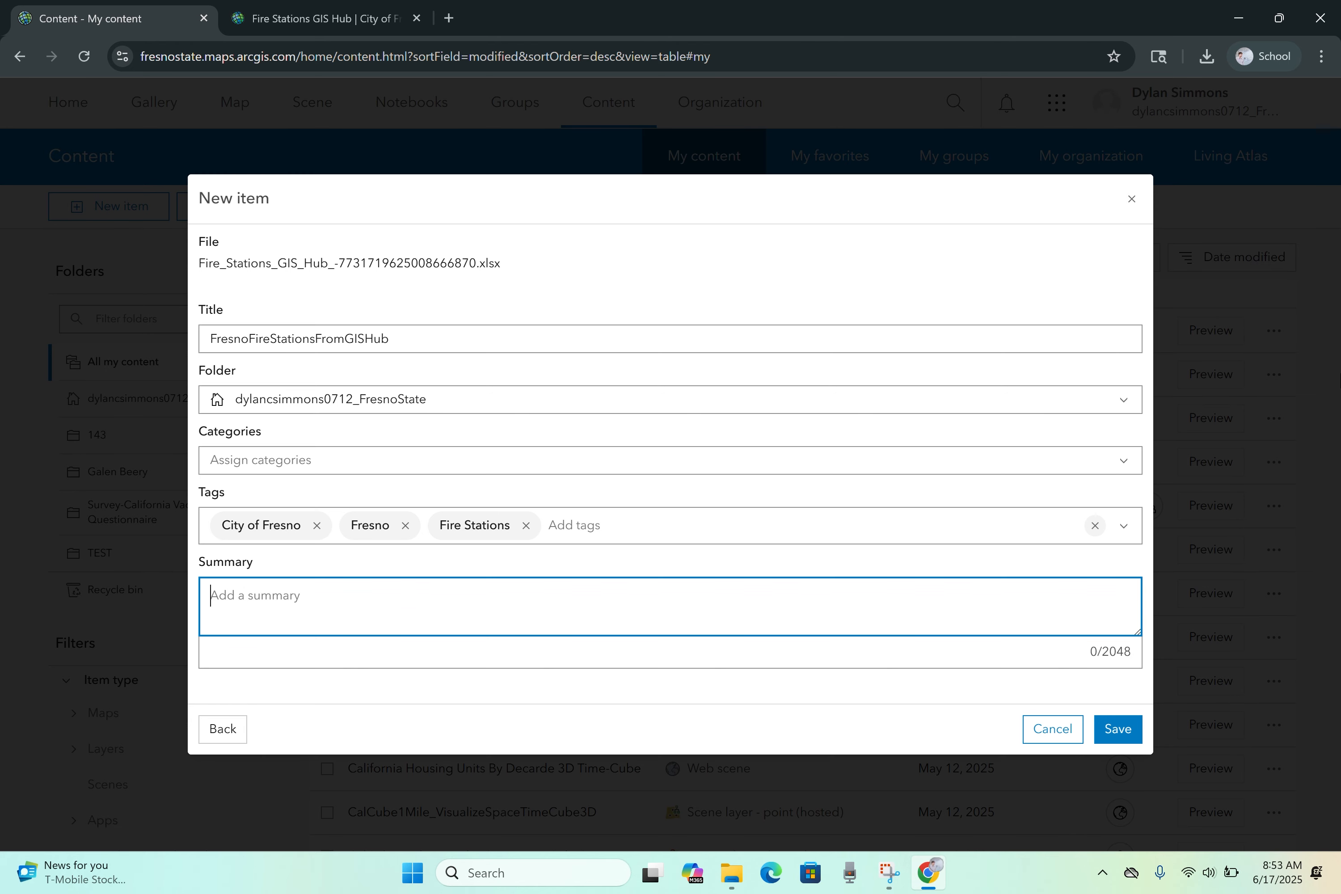
{"action": "type", "text": "A point feature of Fire Stations in the "}
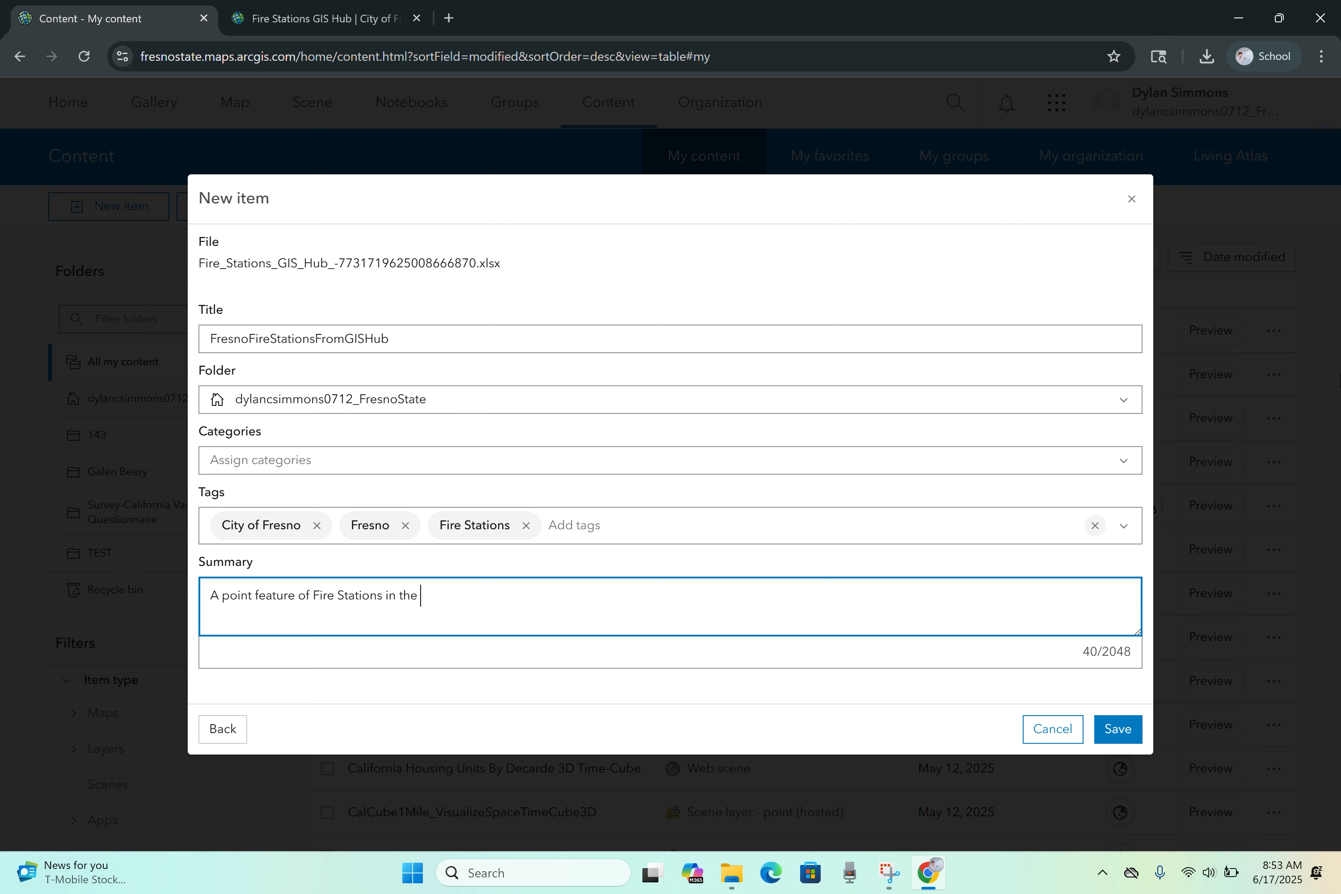
{"action": "type", "text": "City of Fresno, from the City of FresnoGI"}
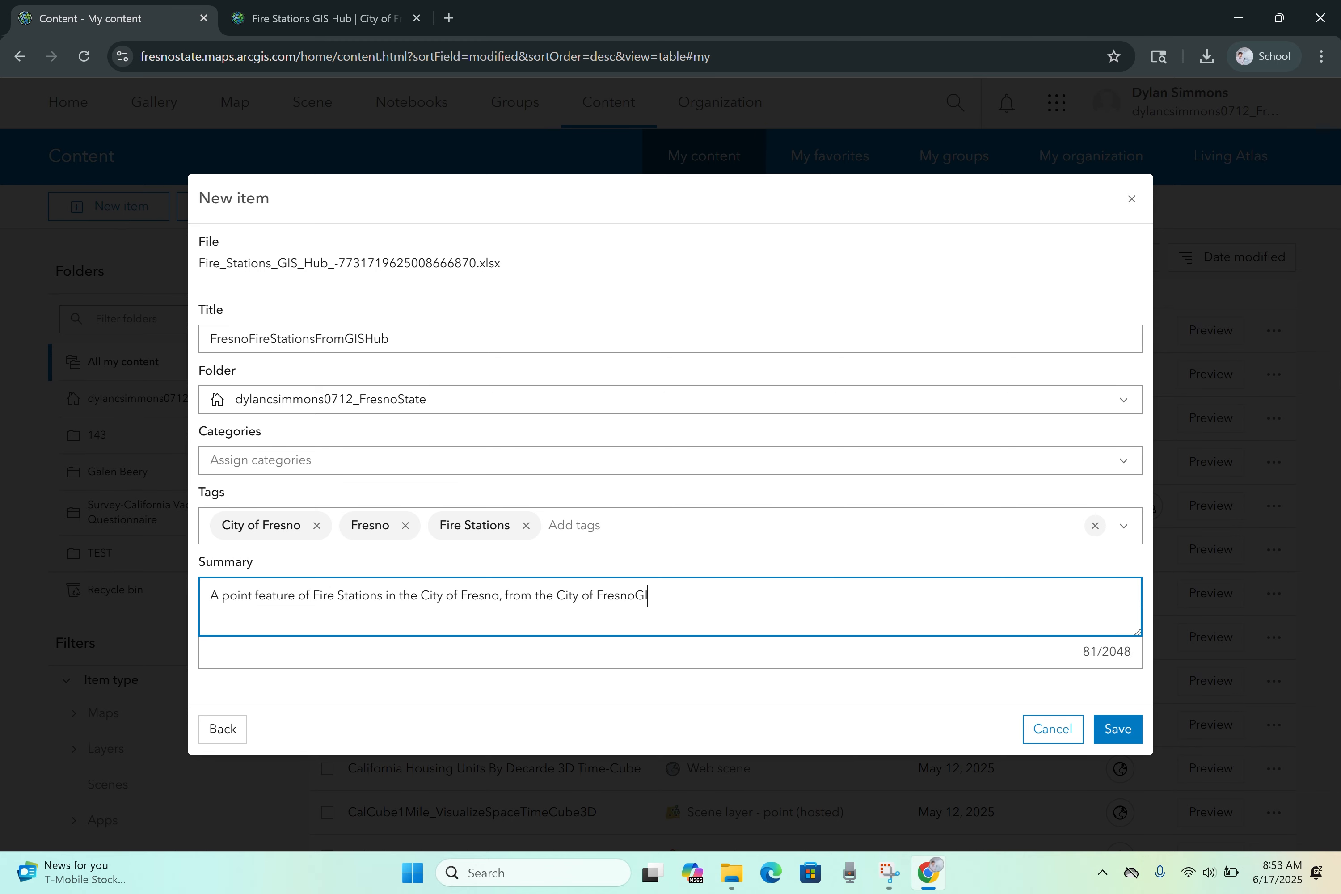
{"action": "type", "text": "S Hub"}
{"action": "left_click", "coordinate": [633, 597]}
{"action": "left_click", "coordinate": [713, 597]}
{"action": "type", "text": "."}
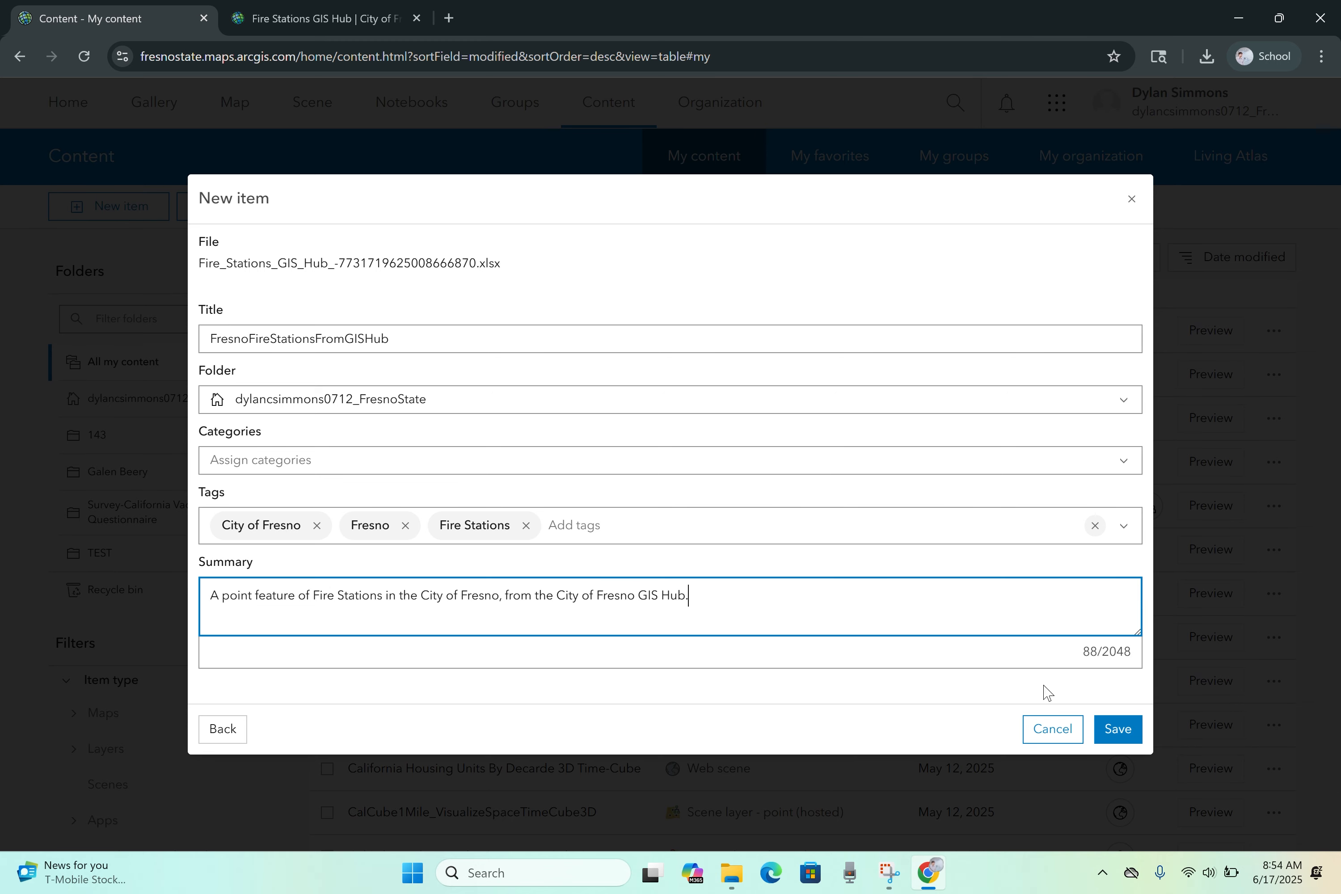
{"action": "left_click", "coordinate": [1116, 732]}
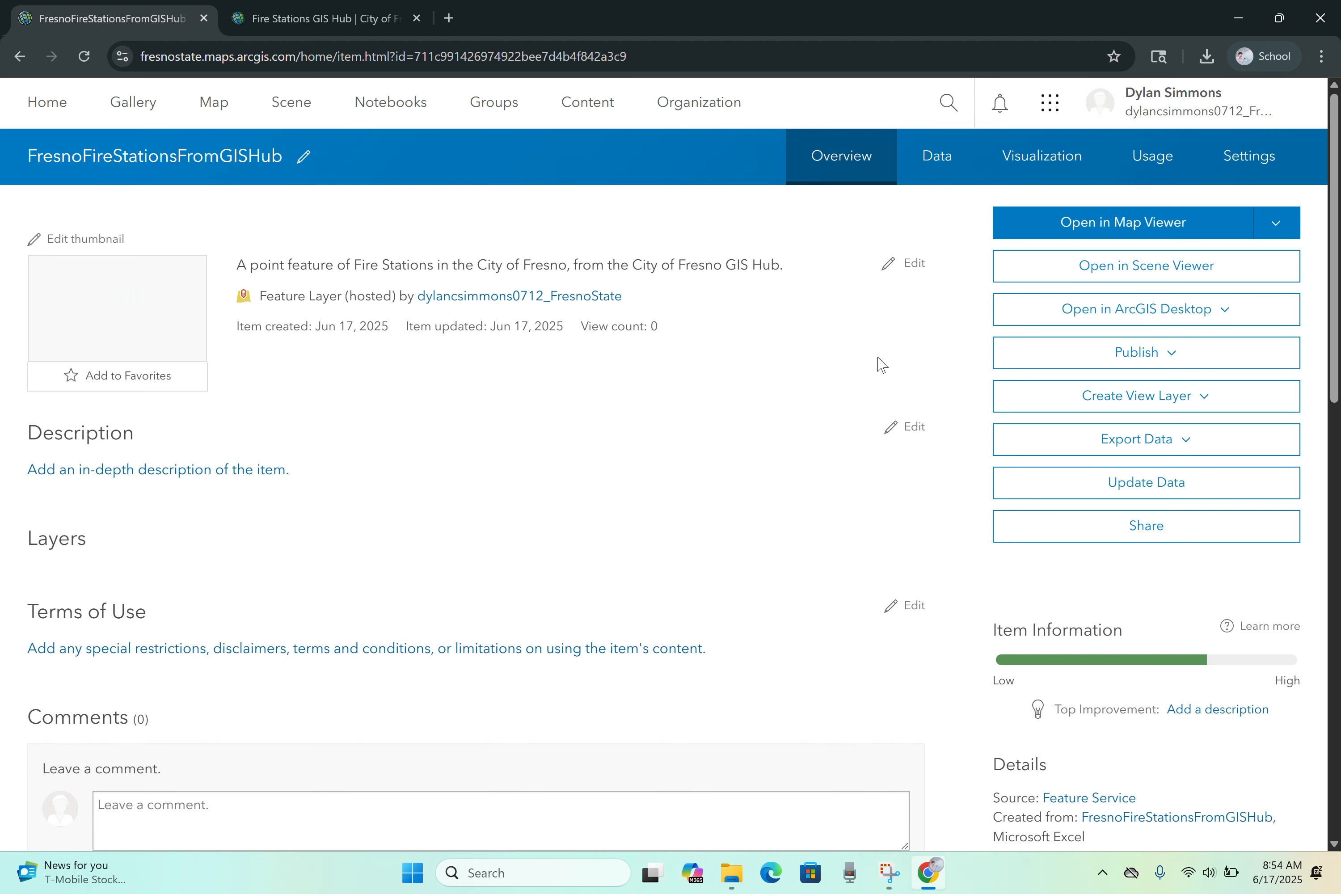
Step: Open the FresnoFireStationsFromGISHub layer in Map Viewer and examine the attributes of the fire station point on W Shaw Ave
{"action": "left_click", "coordinate": [1119, 231]}
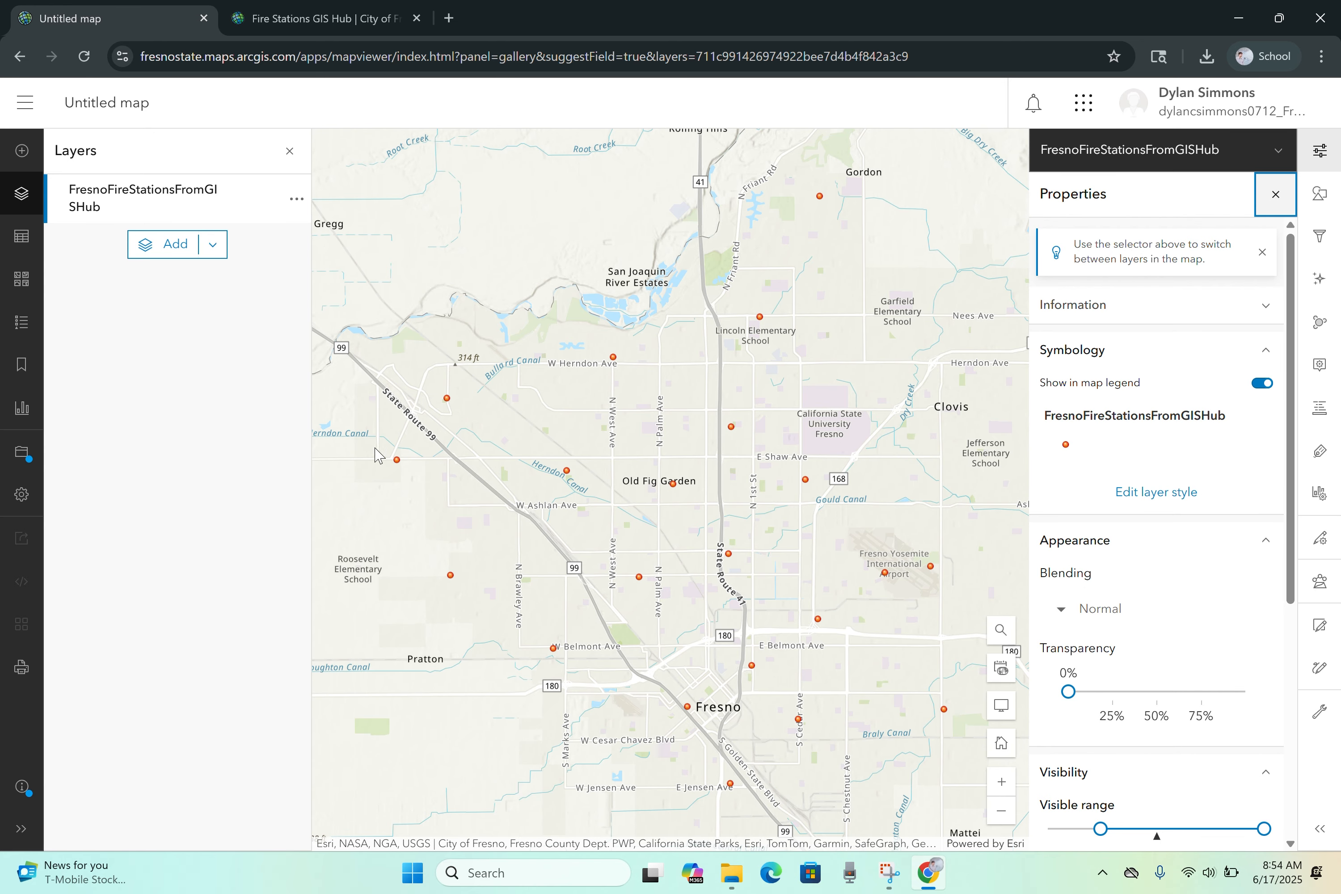
{"action": "scroll", "coordinate": [383, 459], "scroll_direction": "up", "scroll_amount": 4}
{"action": "scroll", "coordinate": [407, 459], "scroll_direction": "up", "scroll_amount": 1}
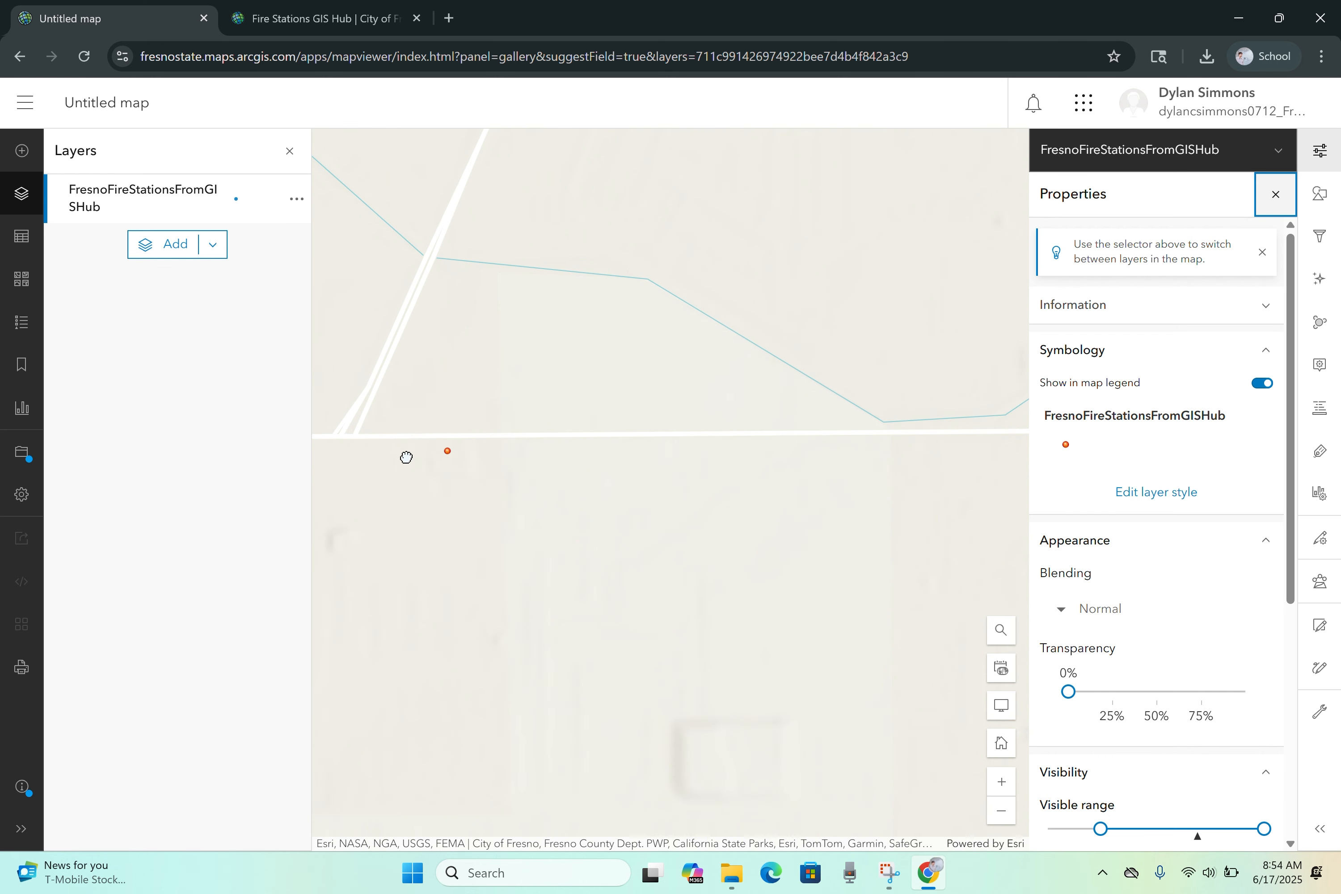
{"action": "left_click", "coordinate": [448, 455]}
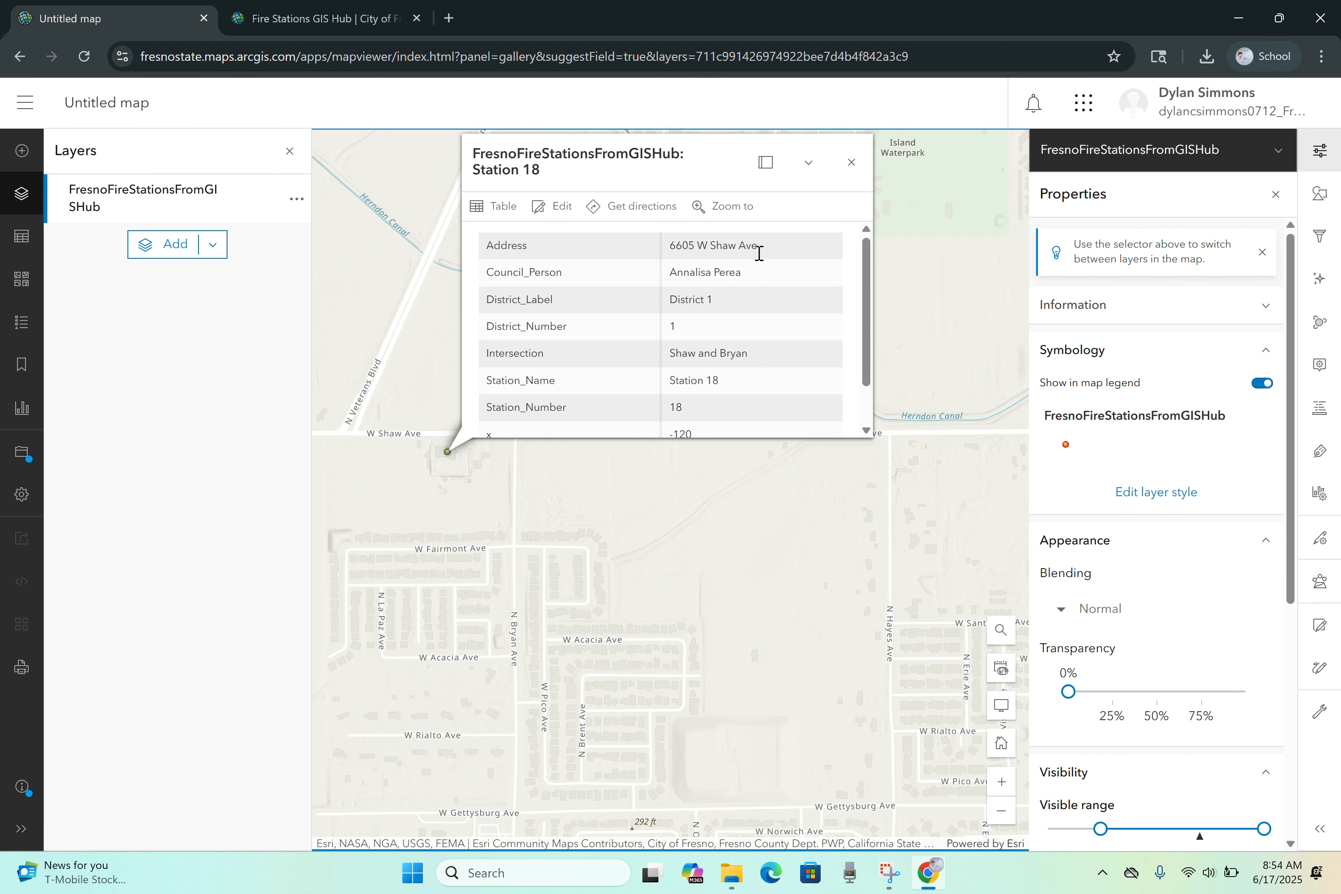
{"action": "scroll", "coordinate": [776, 276], "scroll_direction": "down", "scroll_amount": 2}
{"action": "scroll", "coordinate": [778, 278], "scroll_direction": "up", "scroll_amount": 2}
{"action": "scroll", "coordinate": [513, 623], "scroll_direction": "down", "scroll_amount": 8}
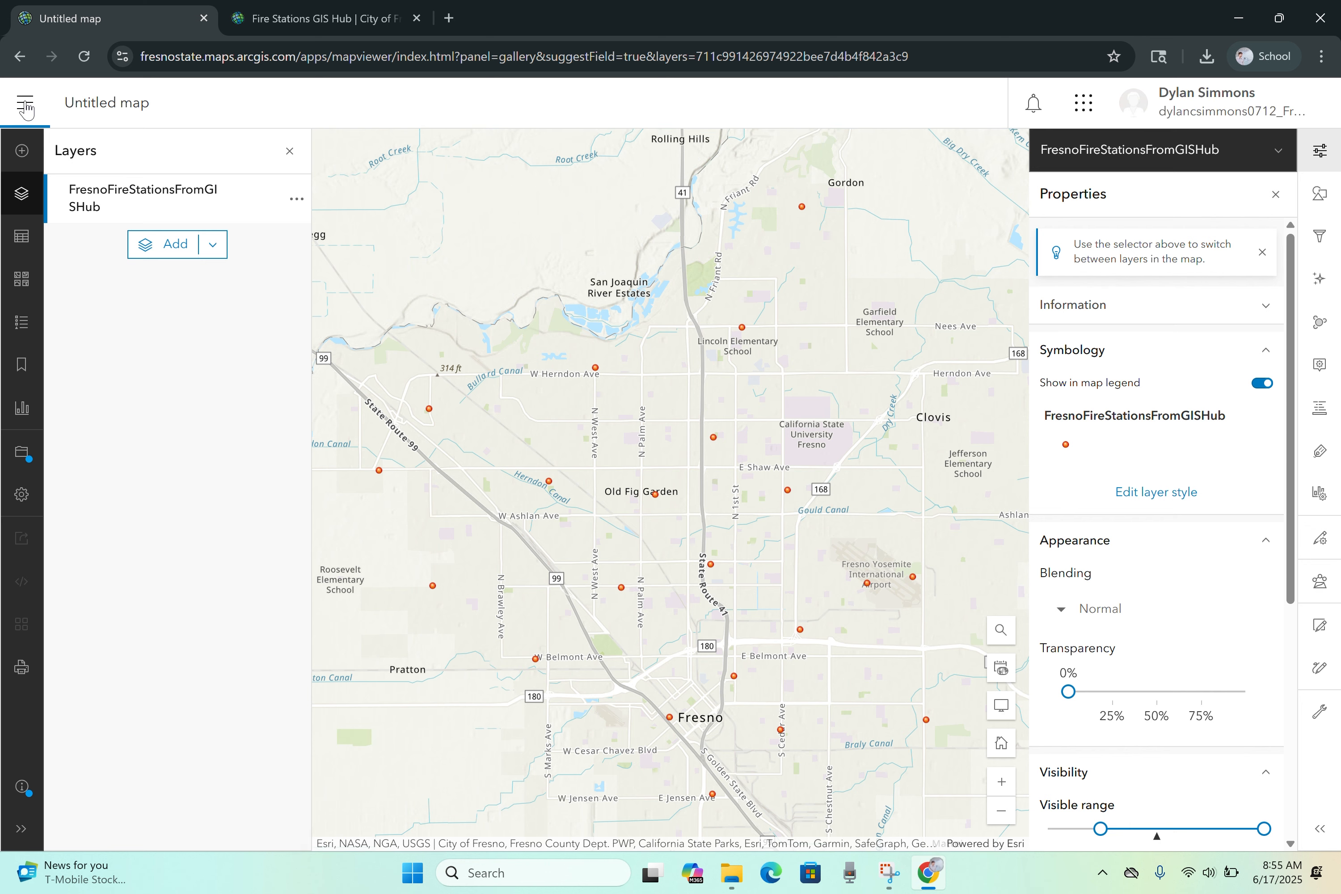
Step: Leave the untitled fire stations map without saving it and go back to the Content page
{"action": "left_click", "coordinate": [26, 105]}
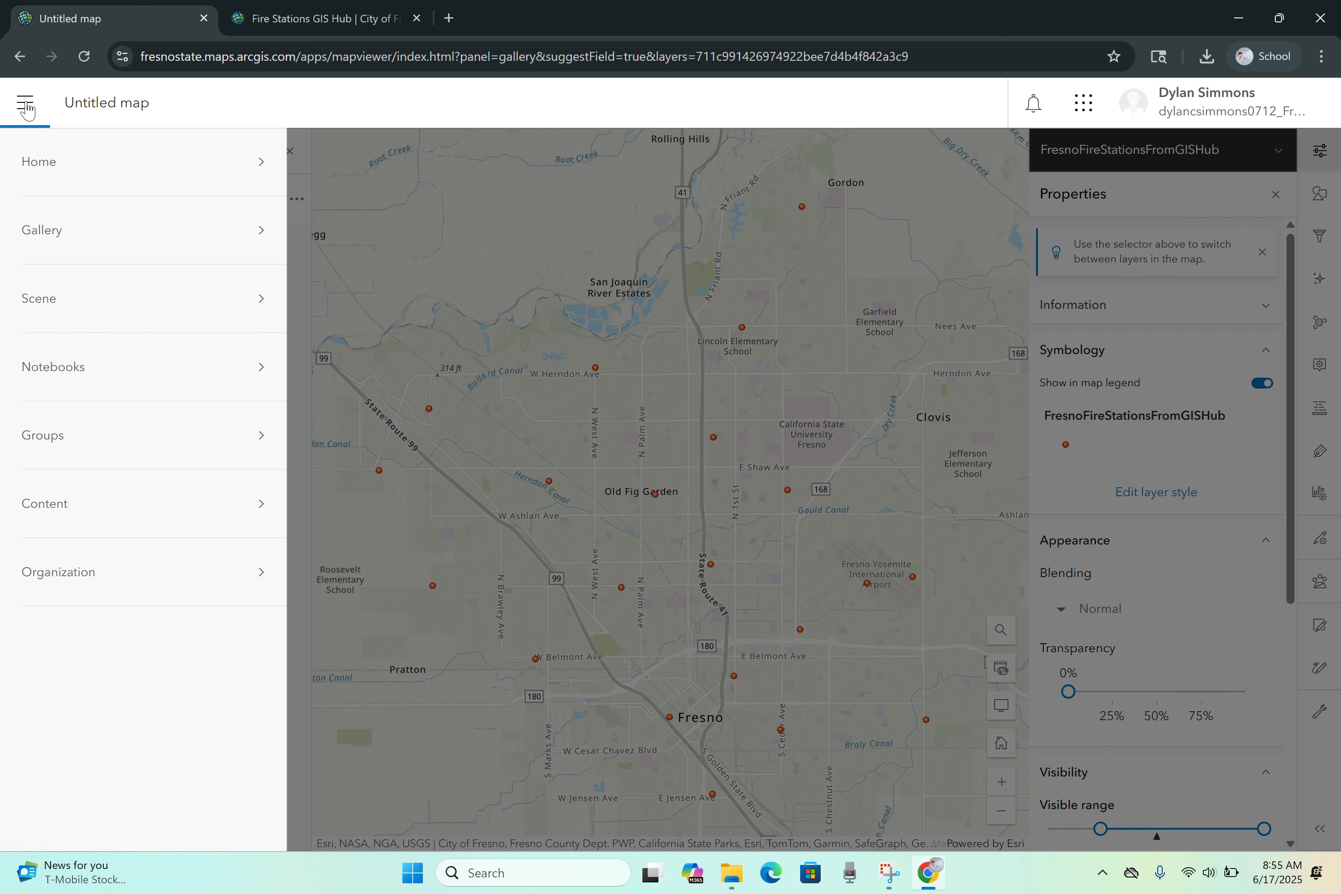
{"action": "left_click", "coordinate": [94, 507]}
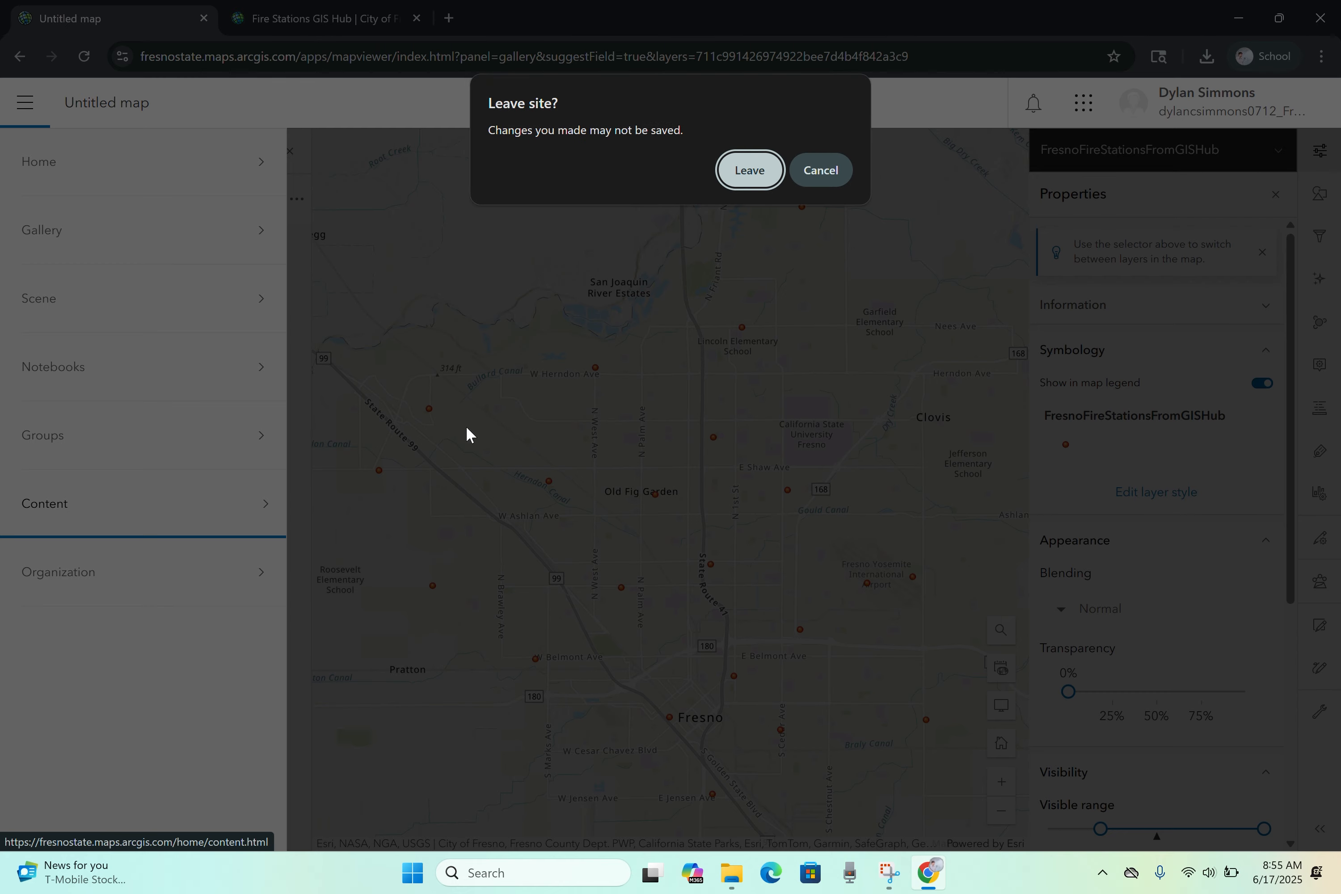
{"action": "left_click", "coordinate": [750, 172]}
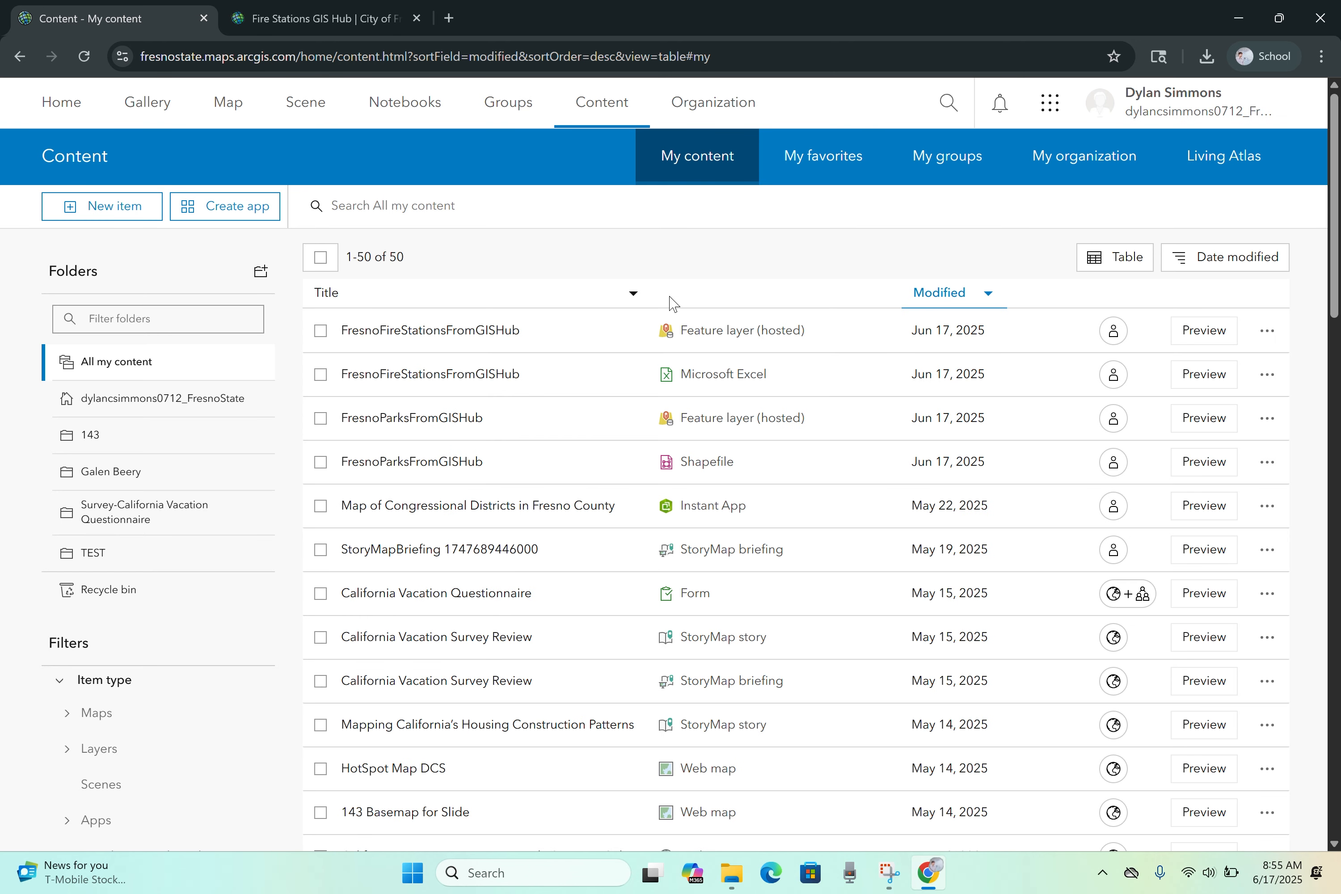
Step: Start another new item from the device file Fire_Stations_GIS_Hub_-7731719625008666870.xlsx and add it with a hosted feature layer
{"action": "left_click", "coordinate": [115, 208]}
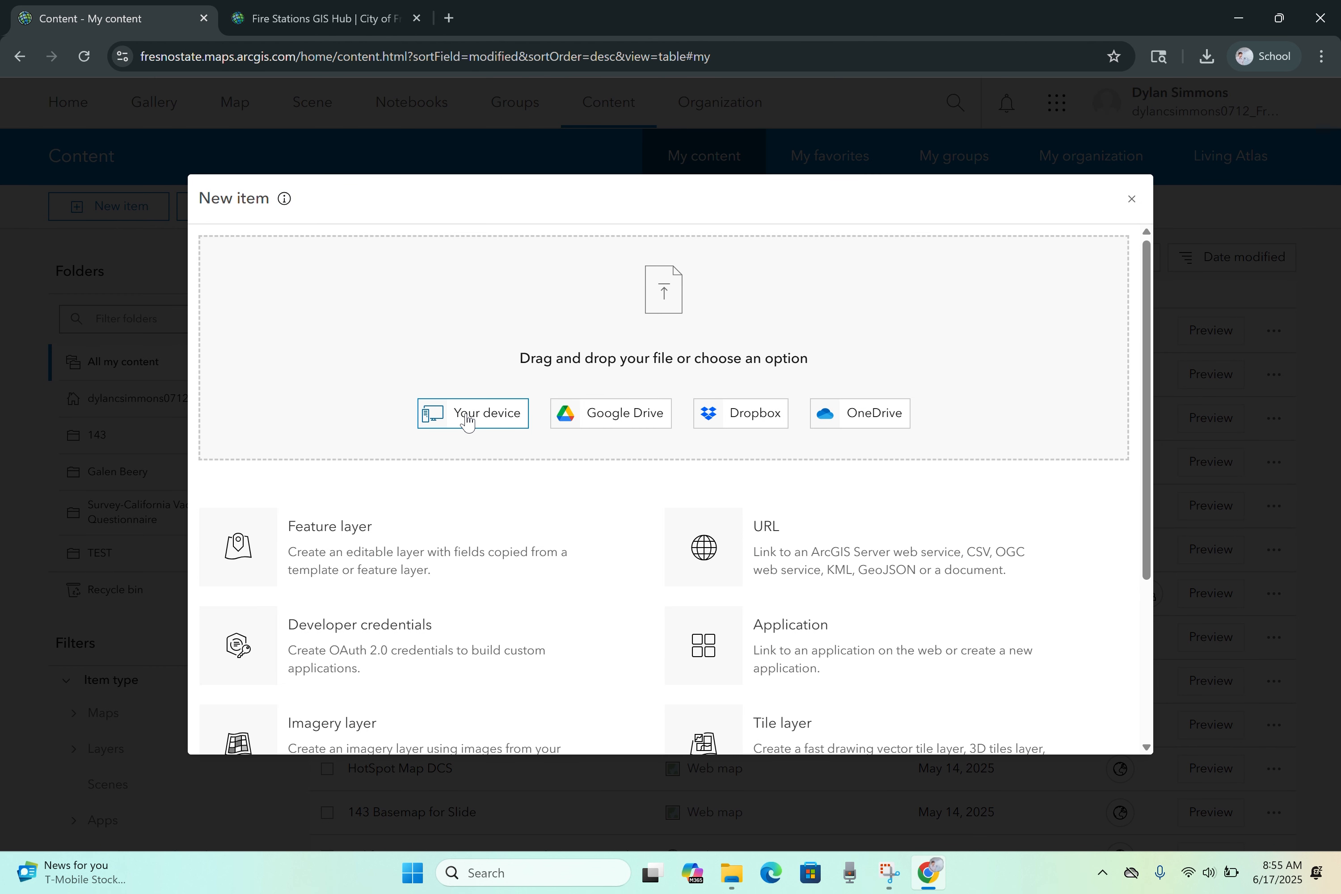
{"action": "left_click", "coordinate": [468, 423]}
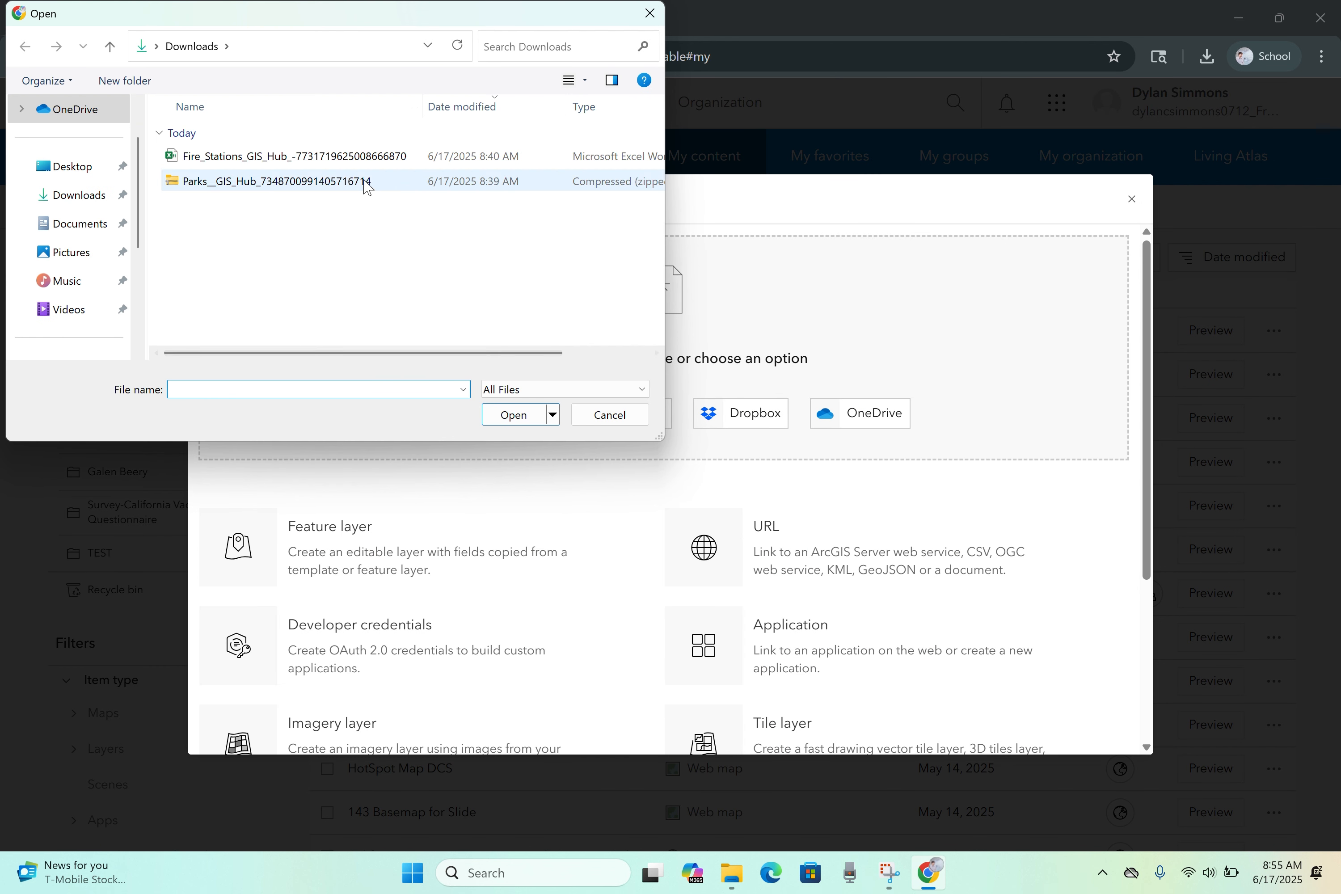
{"action": "left_click", "coordinate": [371, 162]}
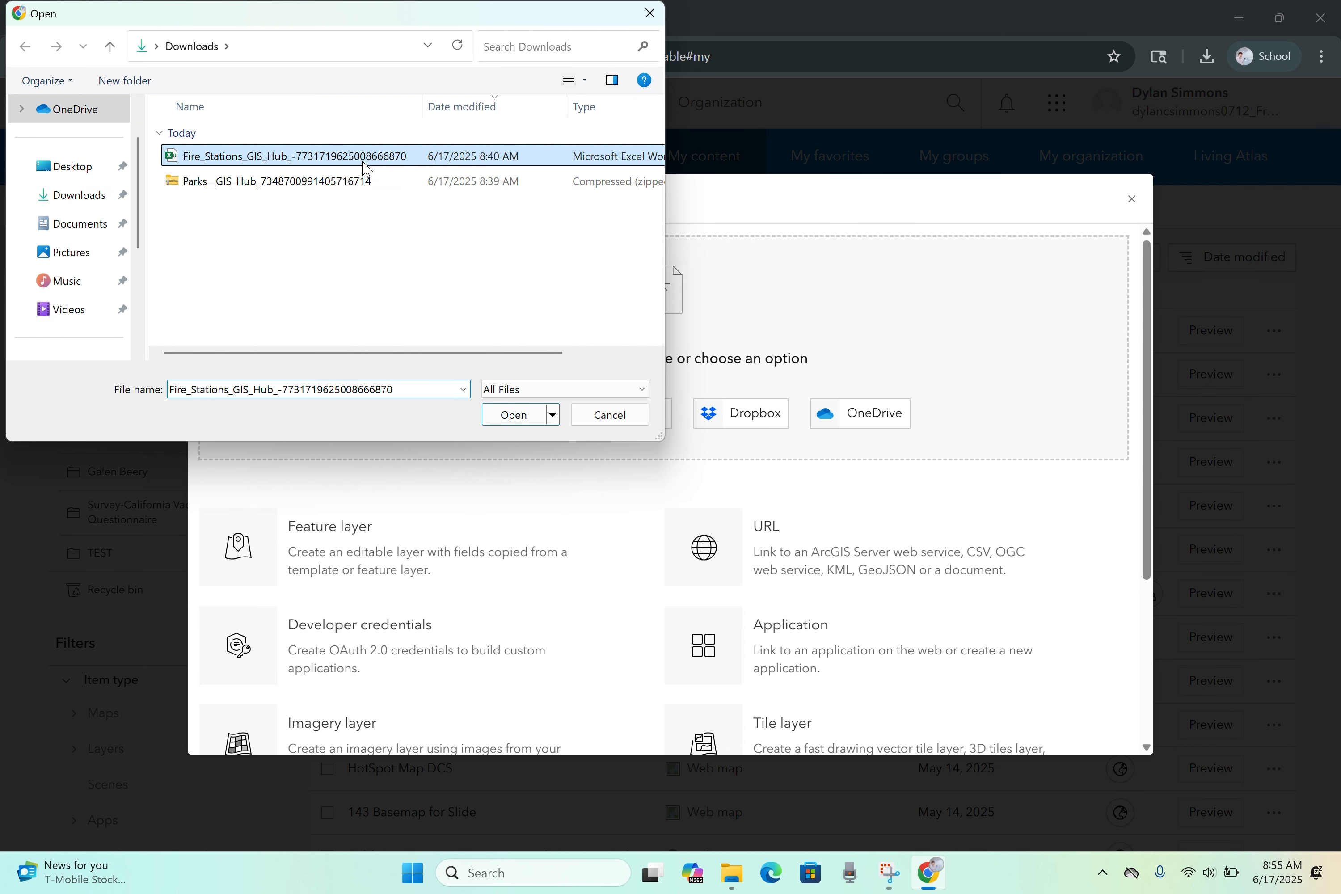
{"action": "left_click", "coordinate": [512, 415]}
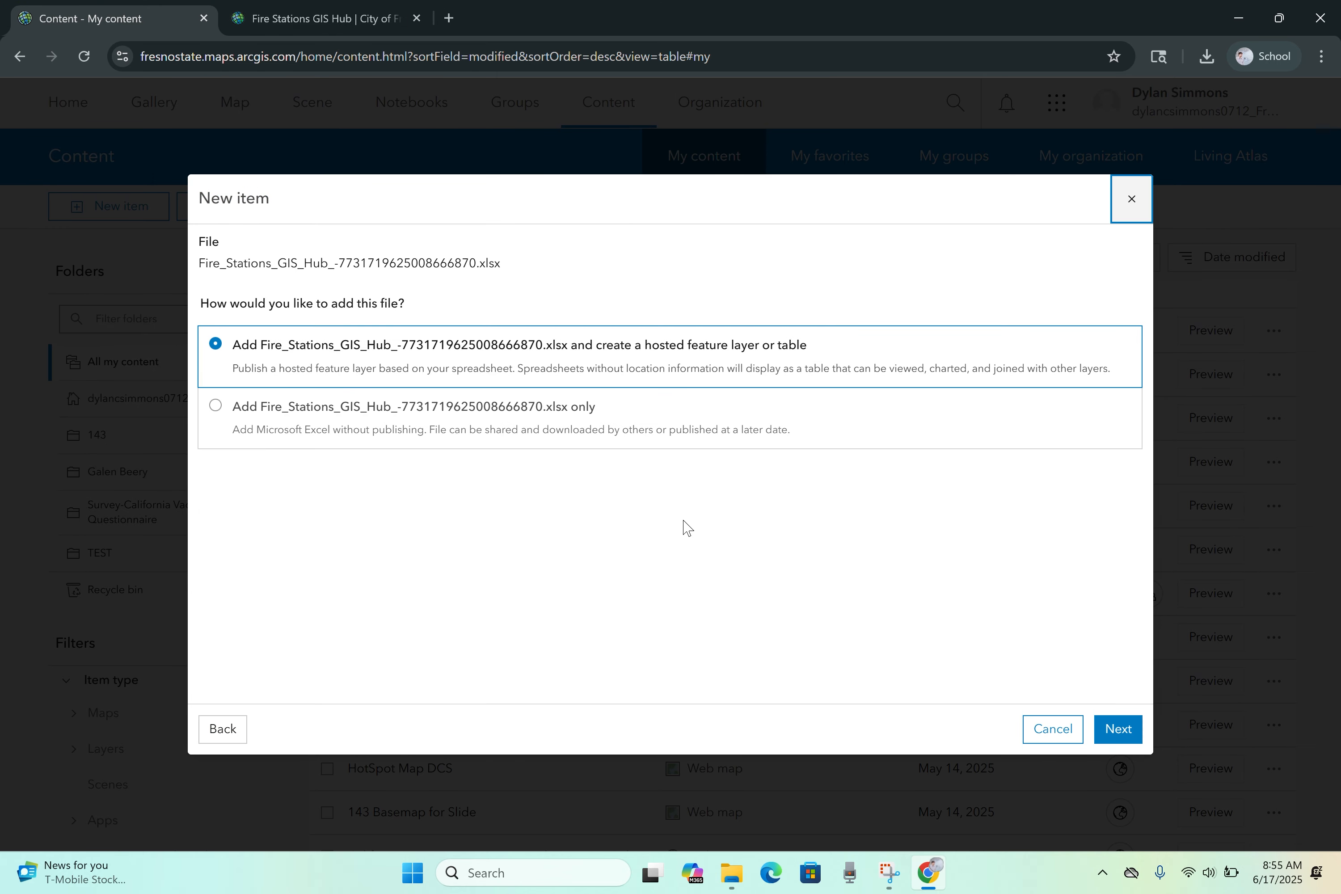
{"action": "left_click", "coordinate": [1120, 729]}
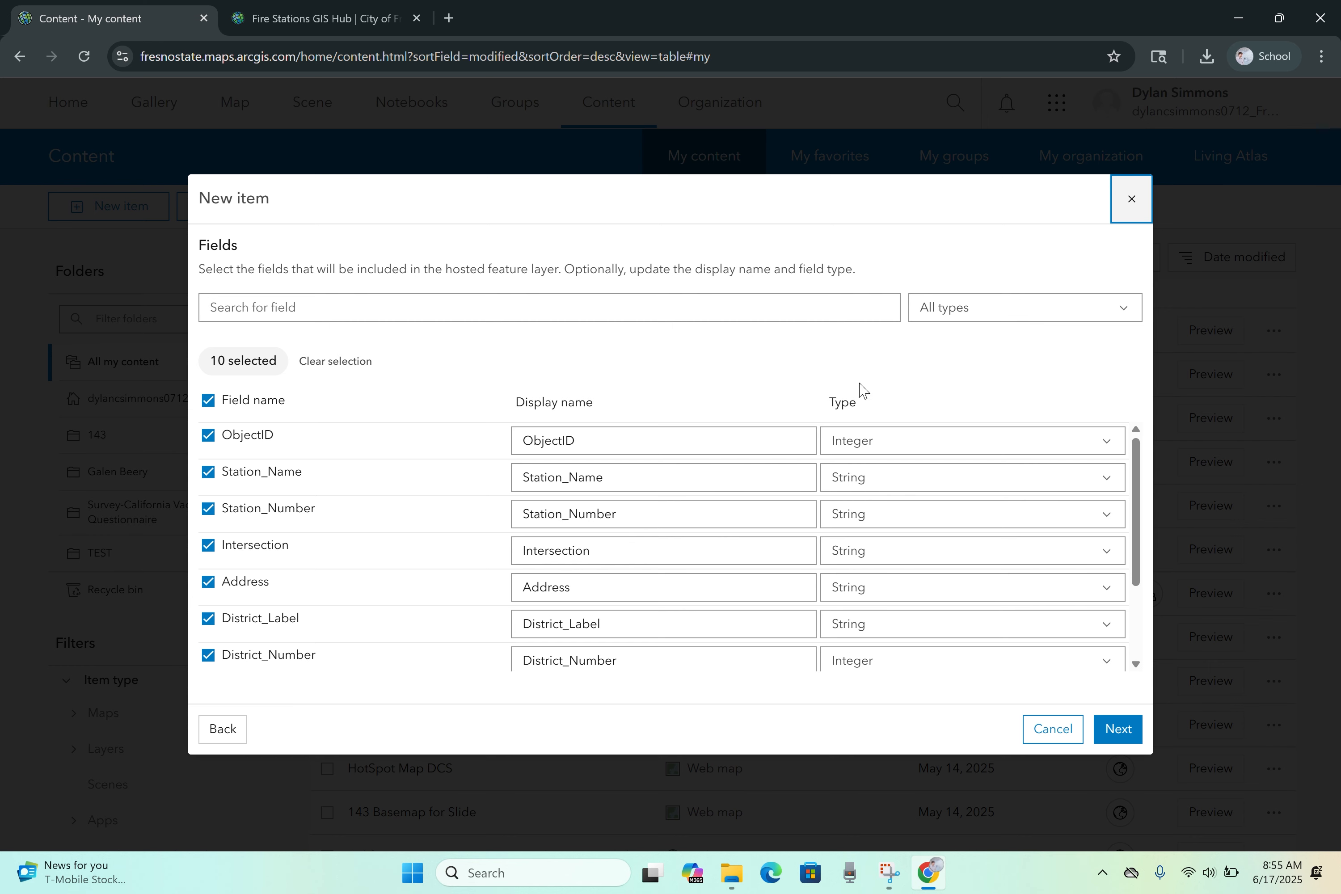
Step: Review the fire station fields and keep all of them selected for the hosted layer
{"action": "scroll", "coordinate": [773, 515], "scroll_direction": "down", "scroll_amount": 3}
{"action": "scroll", "coordinate": [773, 515], "scroll_direction": "up", "scroll_amount": 3}
{"action": "left_click", "coordinate": [1119, 730]}
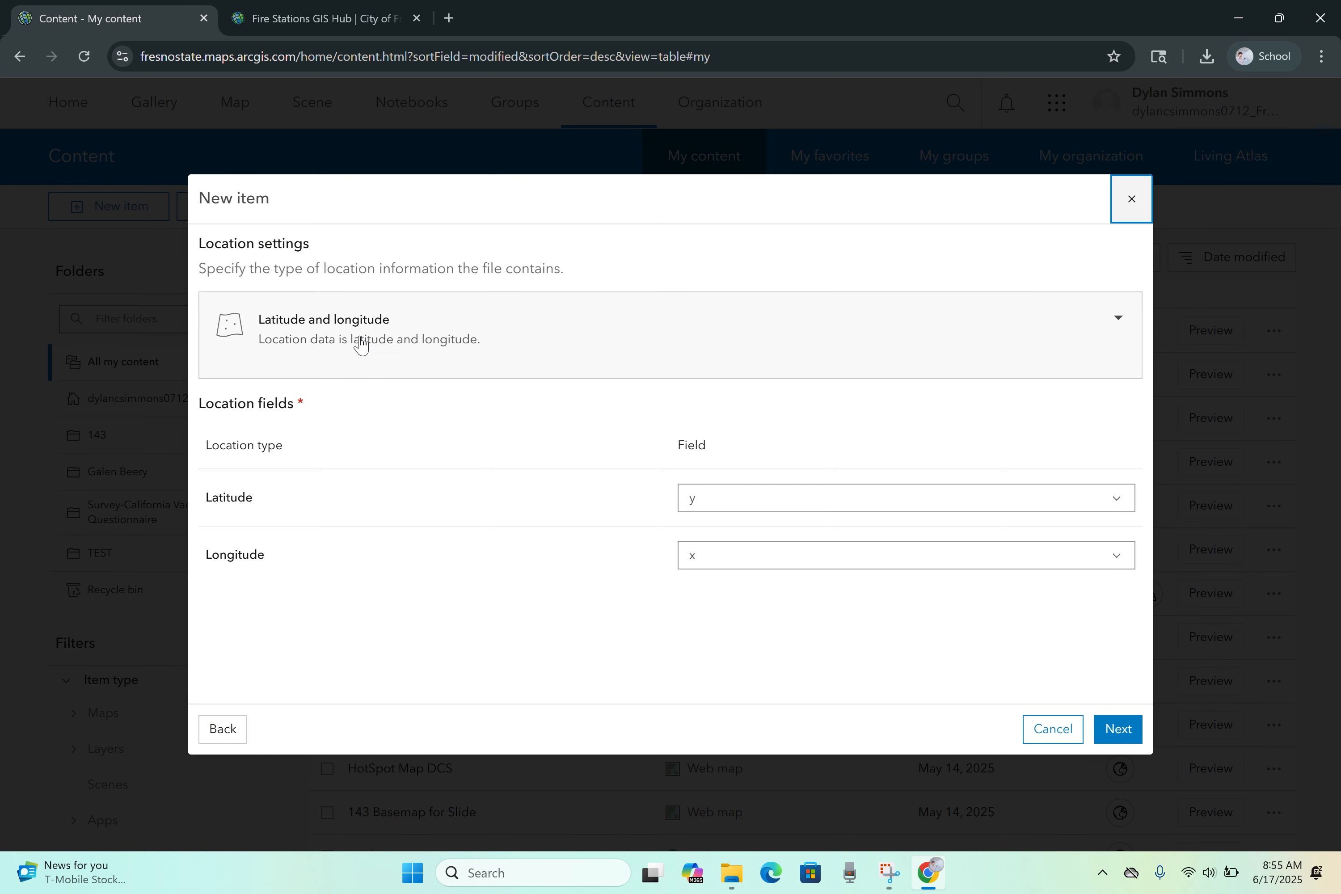
Step: Set the location type to Addresses or place names and review the advanced location settings
{"action": "left_click", "coordinate": [642, 340]}
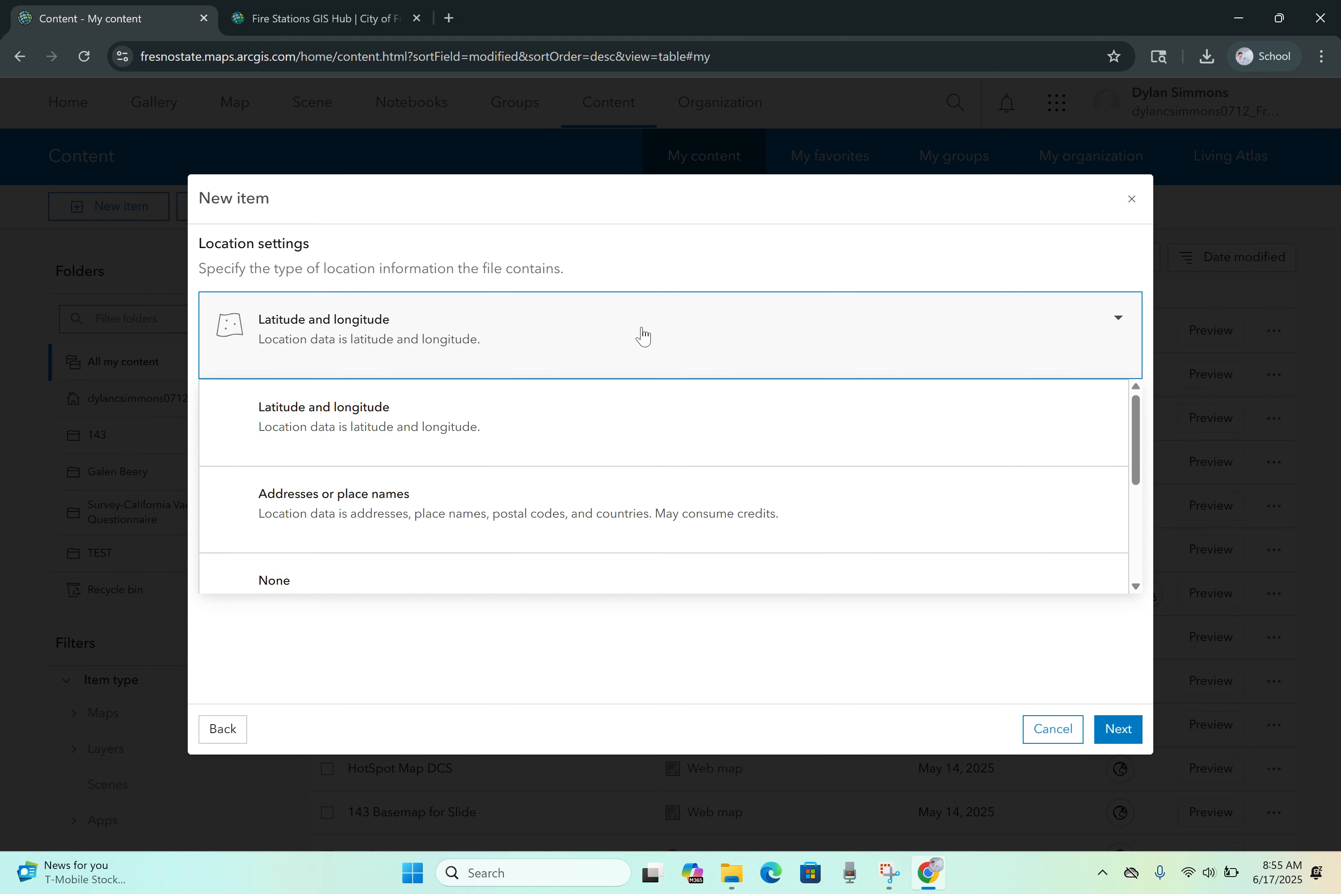
{"action": "left_click", "coordinate": [483, 514]}
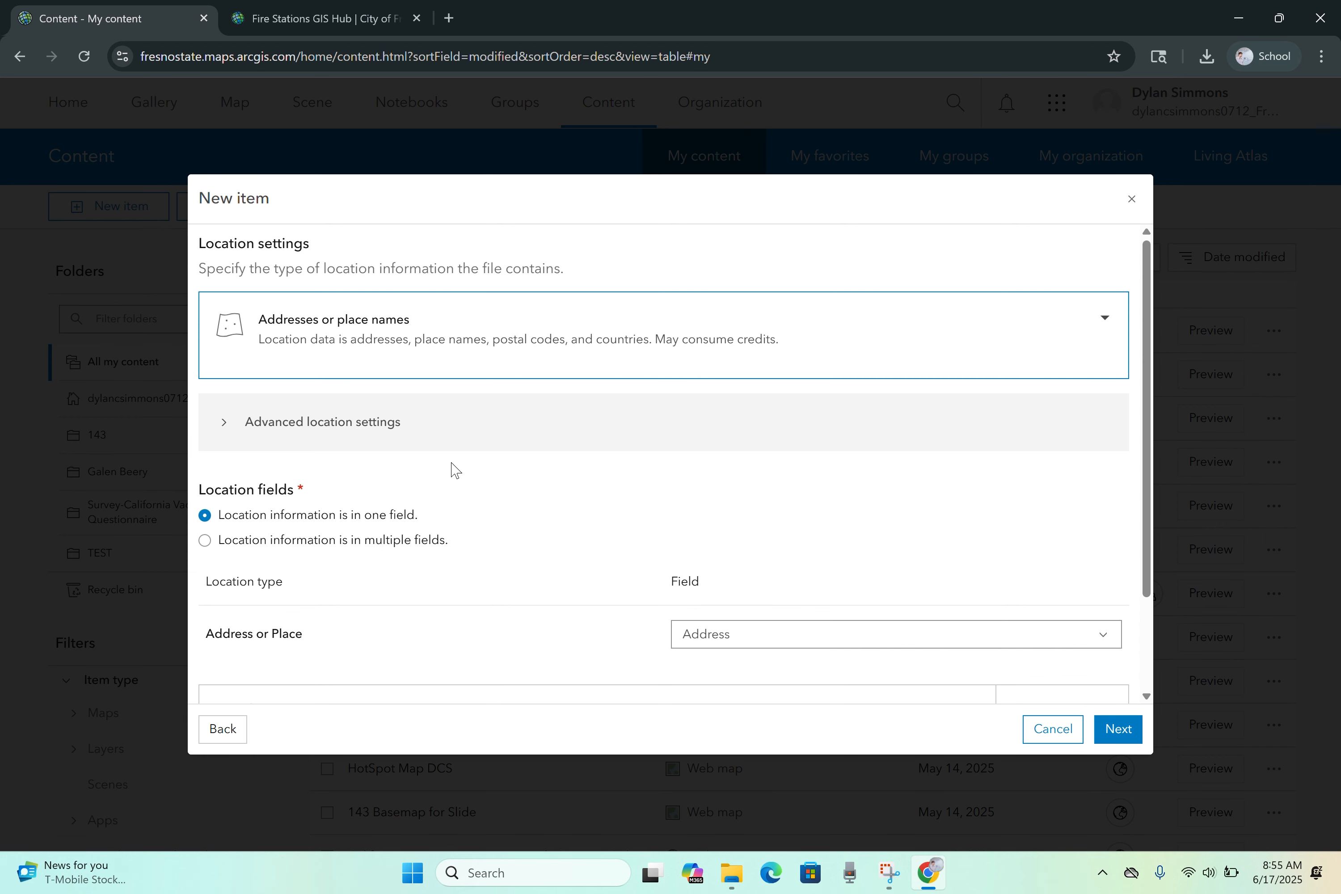
{"action": "left_click", "coordinate": [454, 431]}
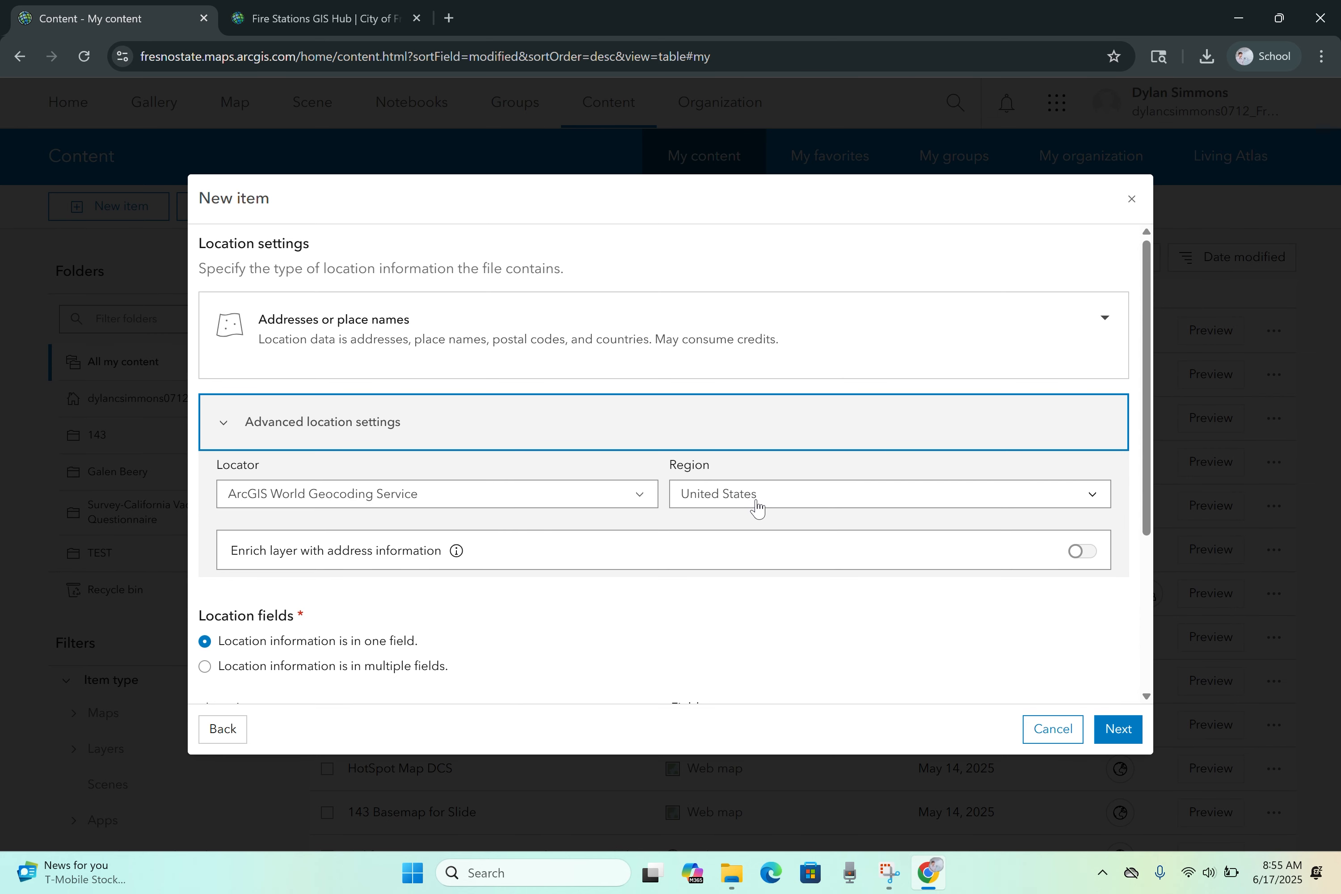
{"action": "left_click", "coordinate": [593, 433]}
{"action": "scroll", "coordinate": [611, 500], "scroll_direction": "down", "scroll_amount": 2}
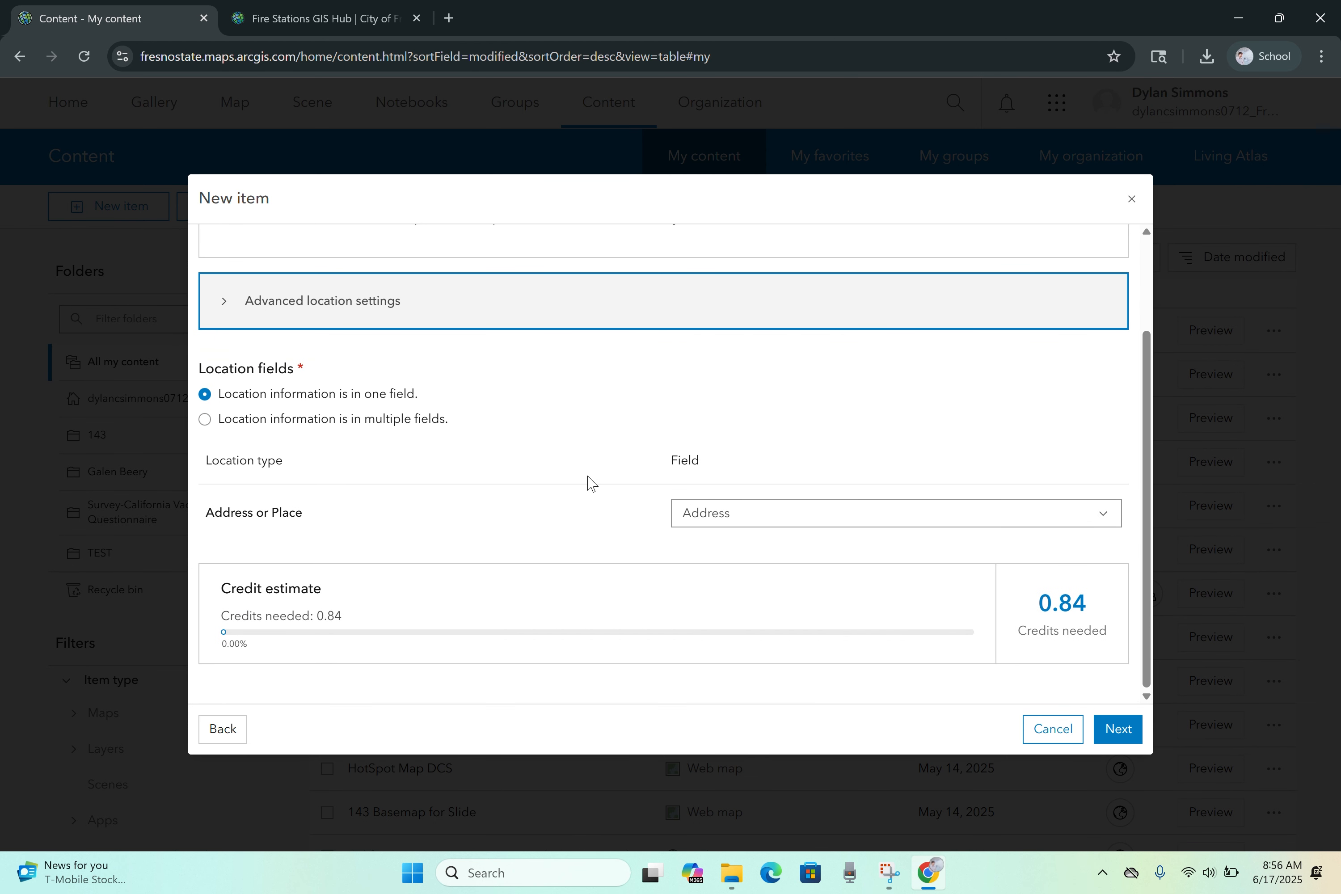
Step: Use the Address field as the single Address or Place location field, check the credit estimate, and accept the location settings
{"action": "left_click", "coordinate": [724, 517]}
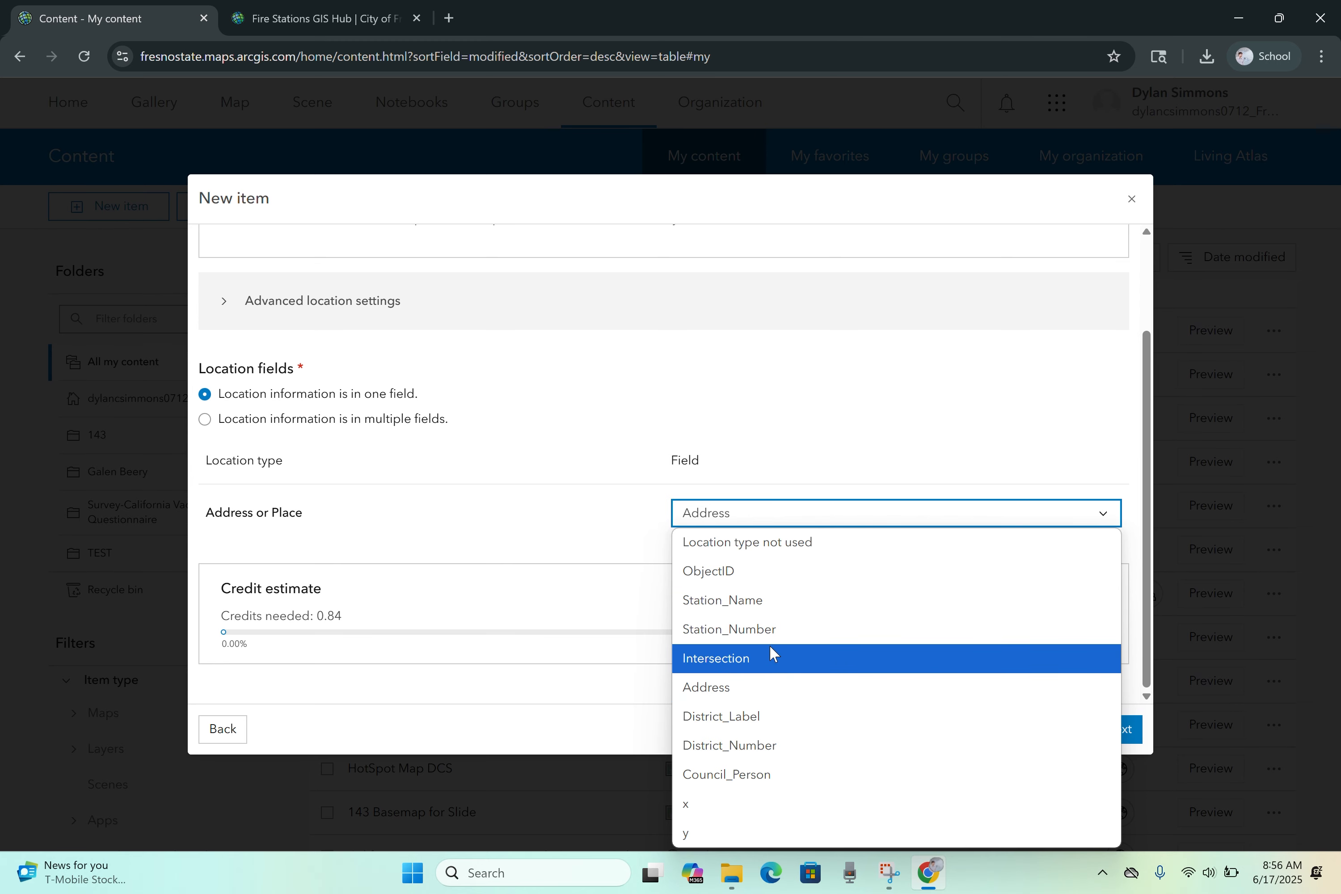
{"action": "left_click", "coordinate": [764, 687]}
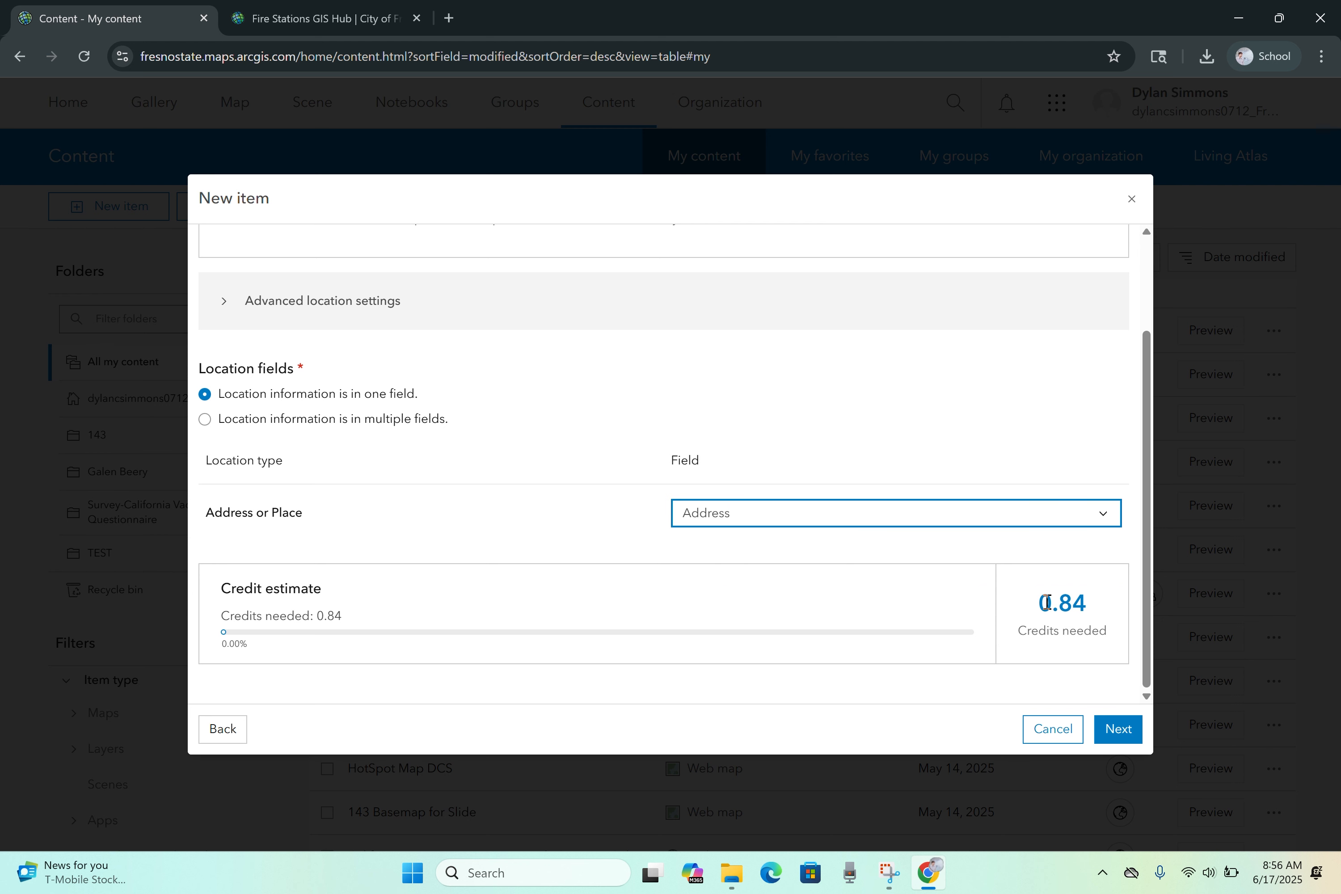
{"action": "left_click_drag", "start_coordinate": [1041, 602], "coordinate": [1091, 612]}
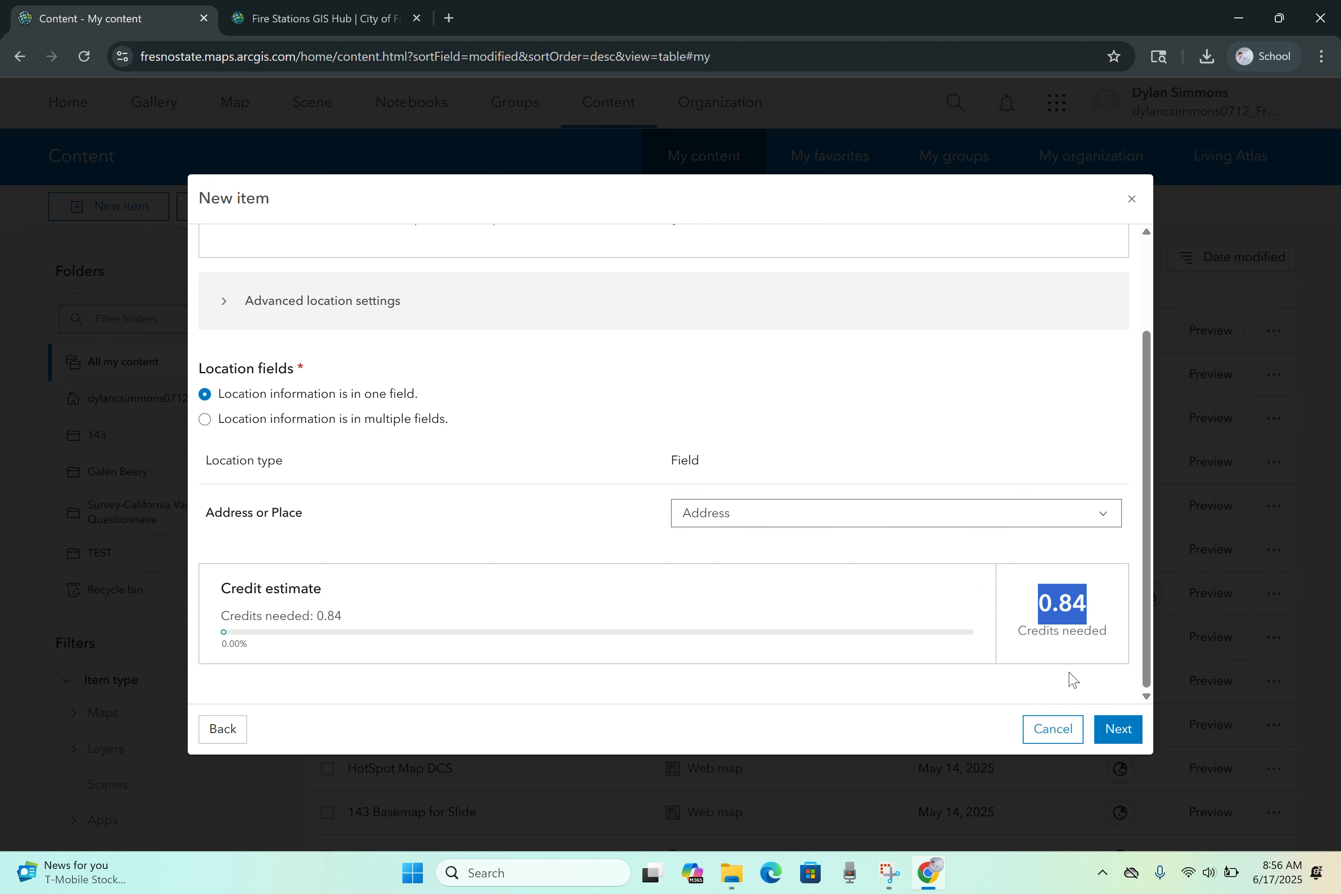
{"action": "left_click", "coordinate": [1071, 686]}
{"action": "left_click", "coordinate": [1118, 730]}
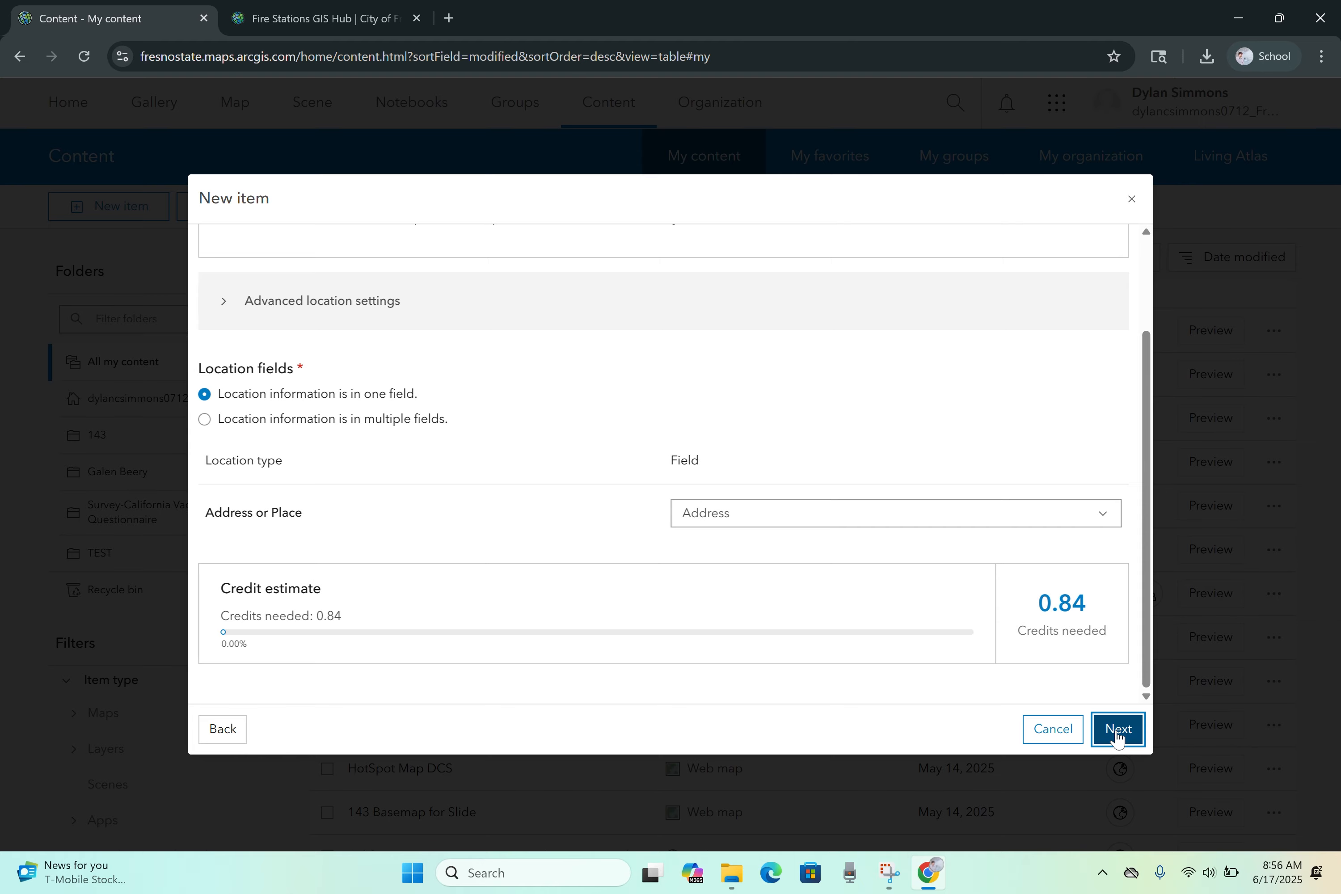
Step: Set the new item's title to FresnoFireStationsFromGISHubAddress
{"action": "left_click", "coordinate": [214, 339]}
{"action": "type", "text": "FresnoFire_Stations_GIS_Hub__7731719625008666870"}
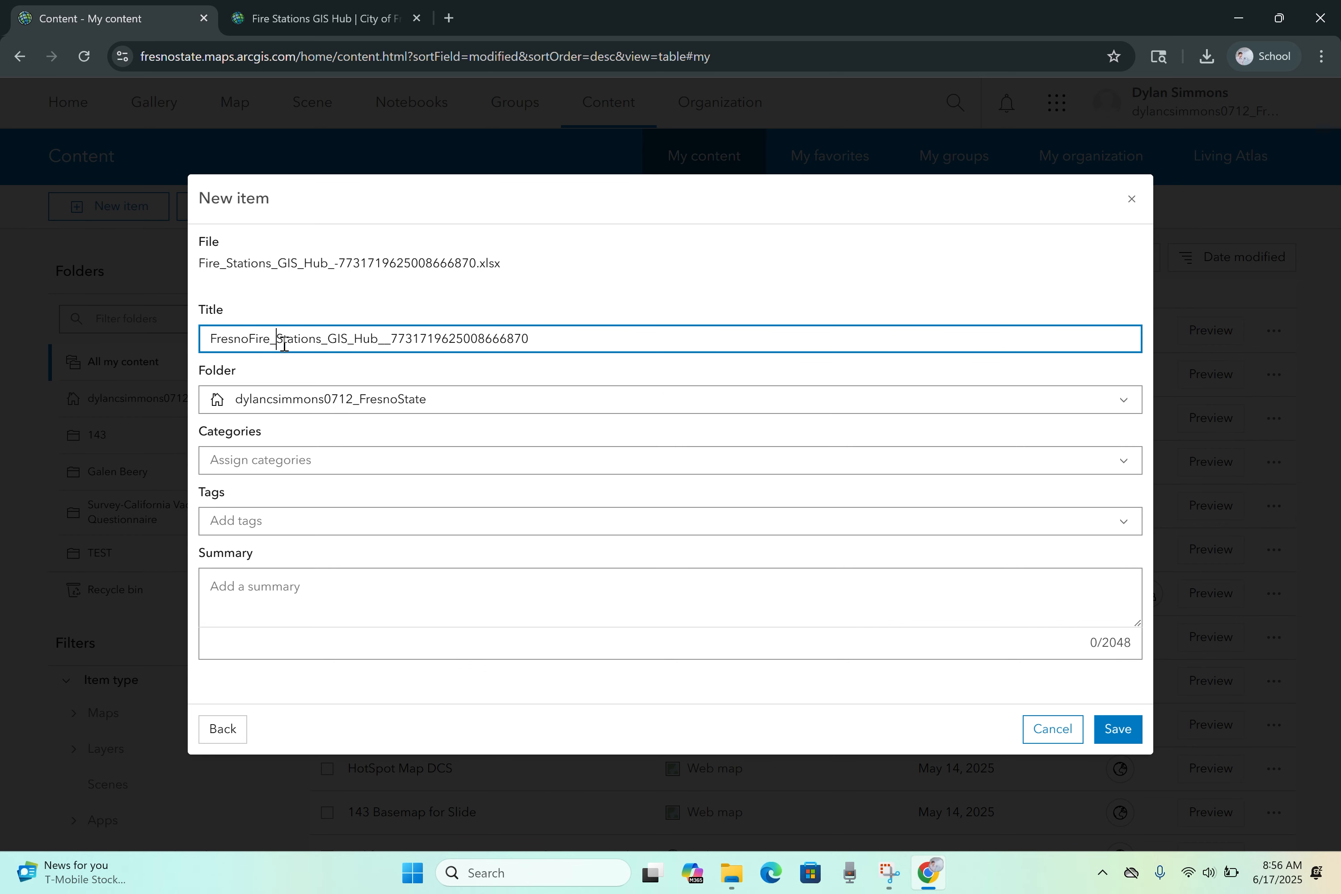
{"action": "left_click", "coordinate": [277, 338]}
{"action": "key", "text": "BackSpace"}
{"action": "left_click", "coordinate": [315, 340]}
{"action": "key", "text": "Delete"}
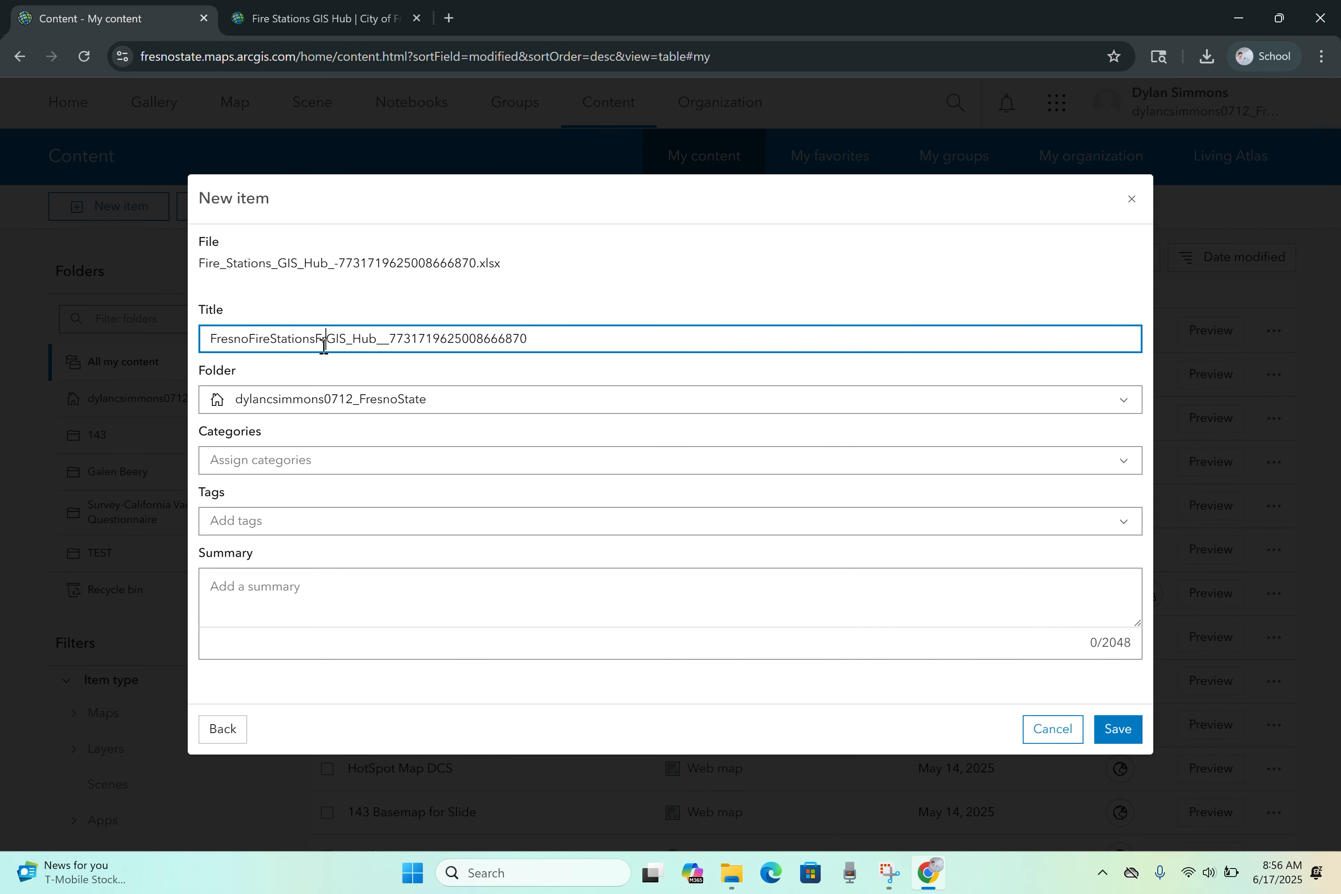
{"action": "type", "text": "From"}
{"action": "left_click_drag", "start_coordinate": [395, 340], "coordinate": [552, 344]}
{"action": "key", "text": "BackSpace"}
{"action": "left_click", "coordinate": [377, 341]}
{"action": "key", "text": "BackSpace"}
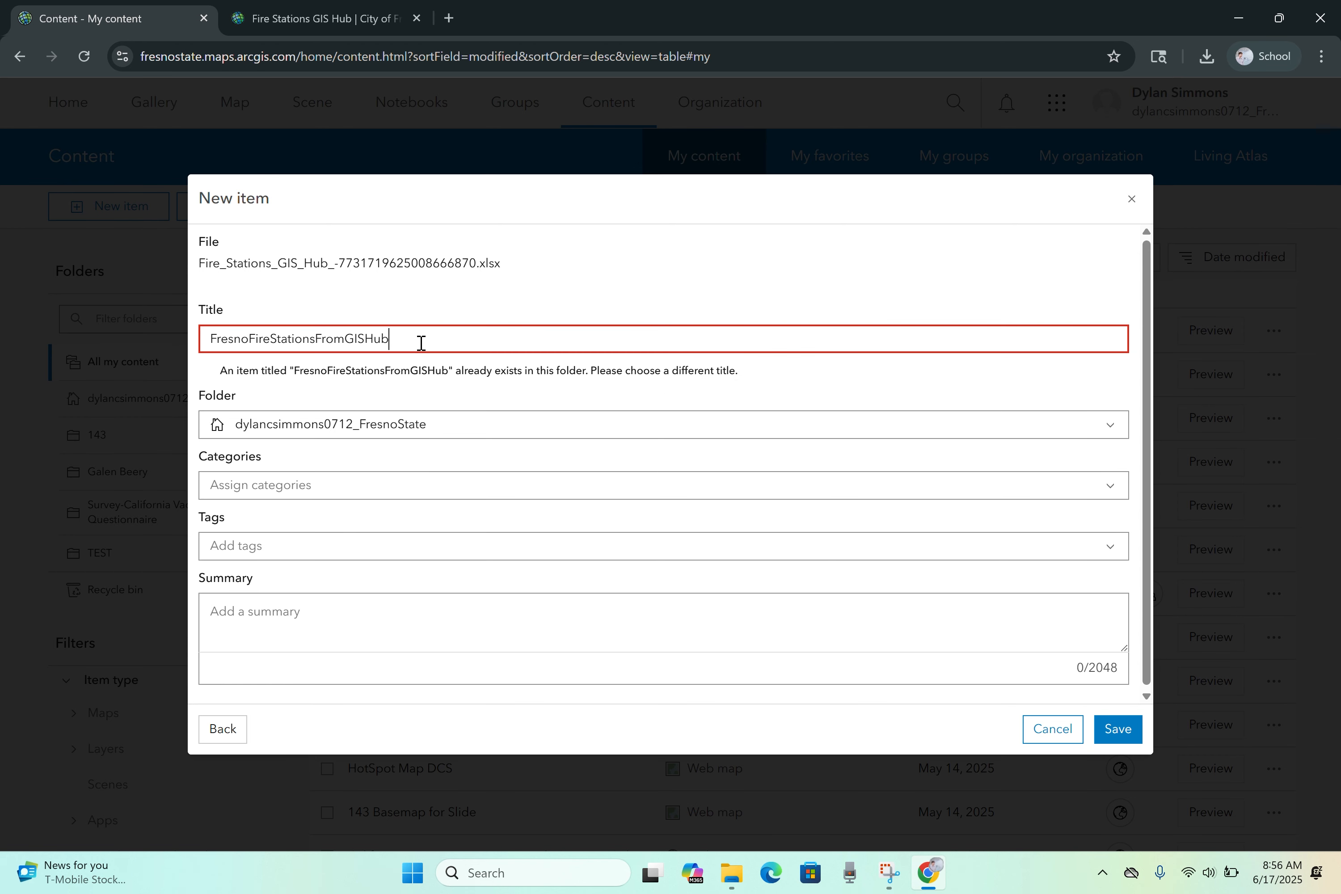
{"action": "type", "text": "Address"}
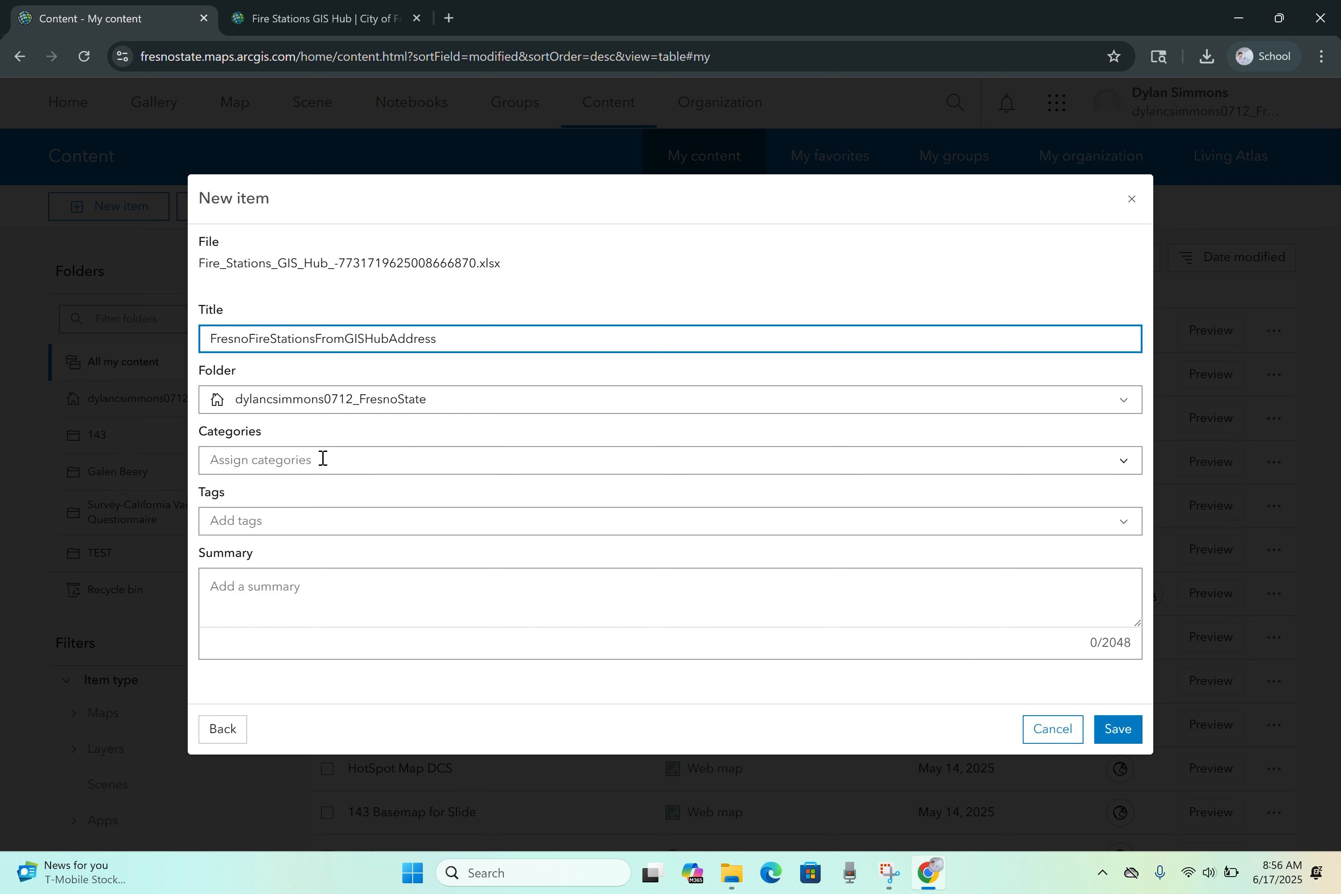
Step: Tag the item with City of Fresno, Fire Stations and Fresno
{"action": "left_click", "coordinate": [347, 398]}
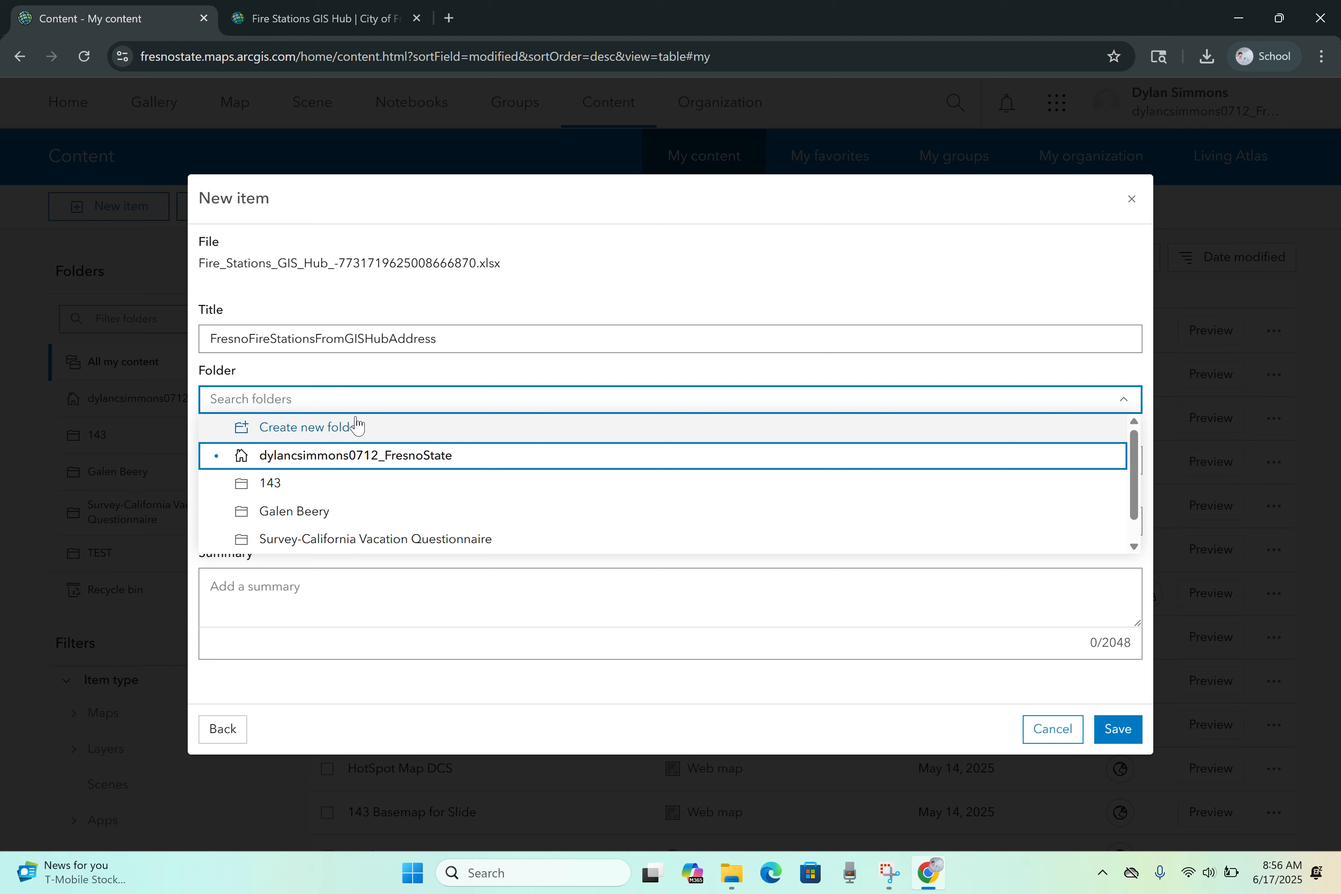
{"action": "left_click", "coordinate": [343, 364]}
{"action": "left_click", "coordinate": [293, 519]}
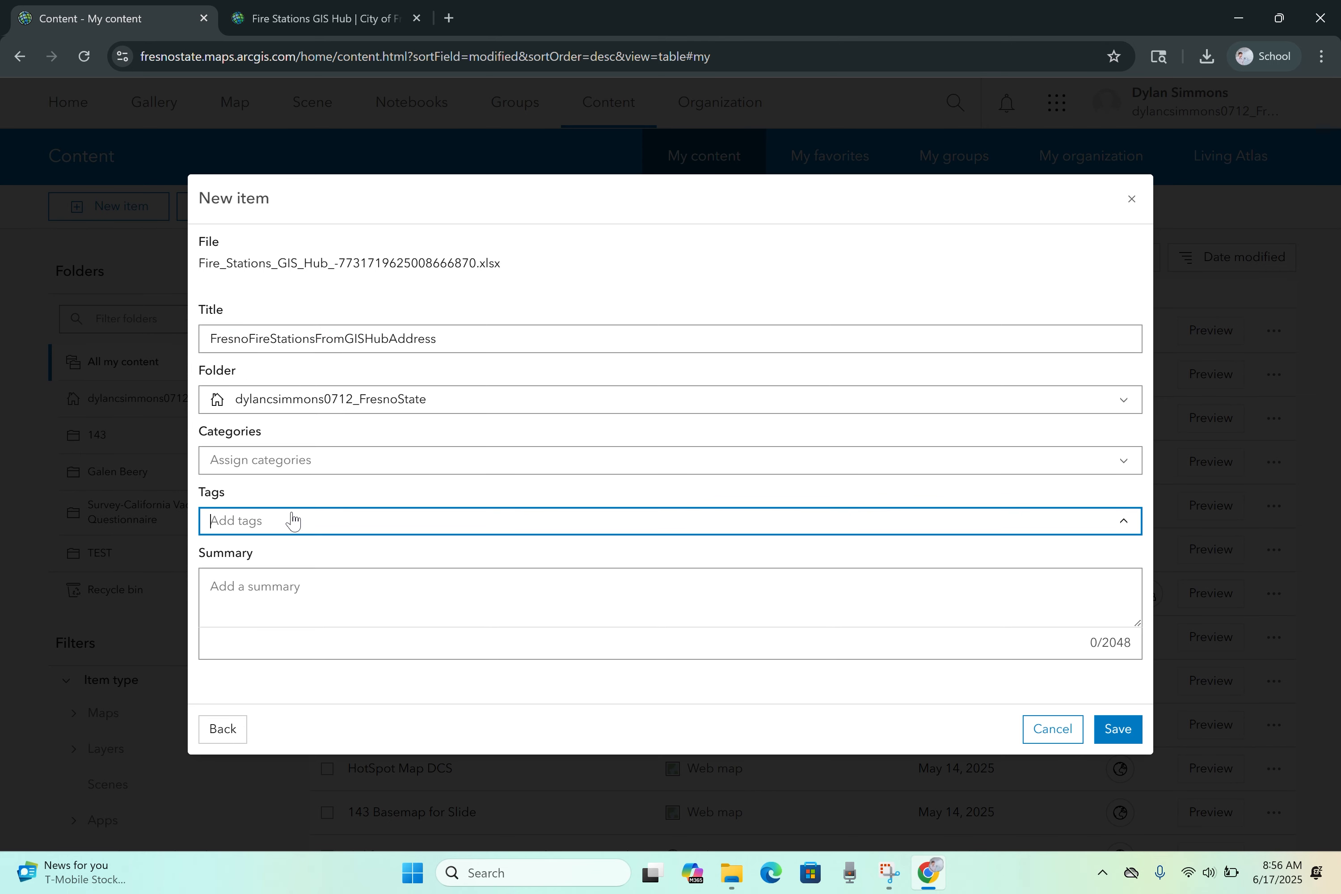
{"action": "left_click", "coordinate": [296, 574]}
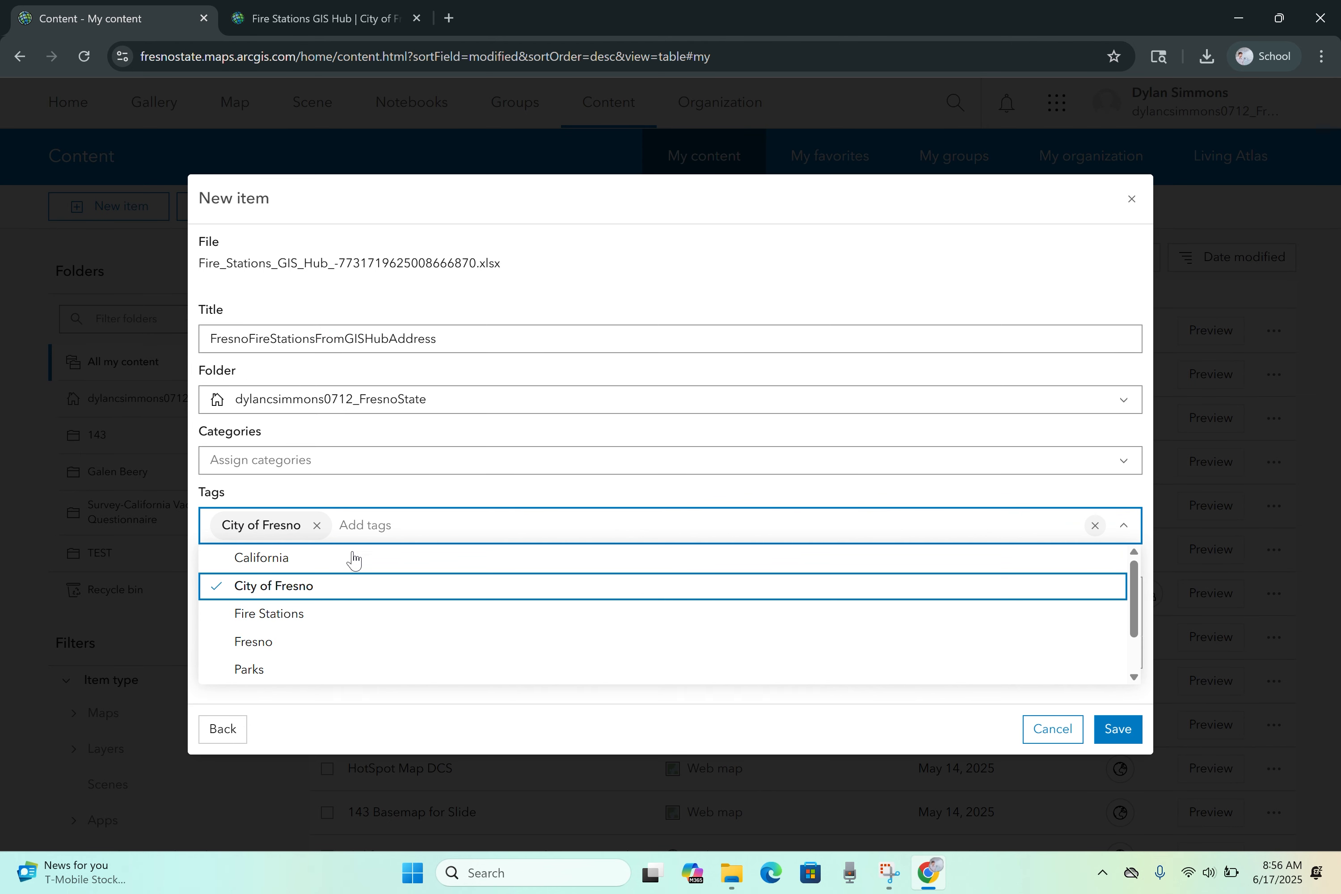
{"action": "left_click", "coordinate": [311, 618]}
{"action": "left_click", "coordinate": [306, 649]}
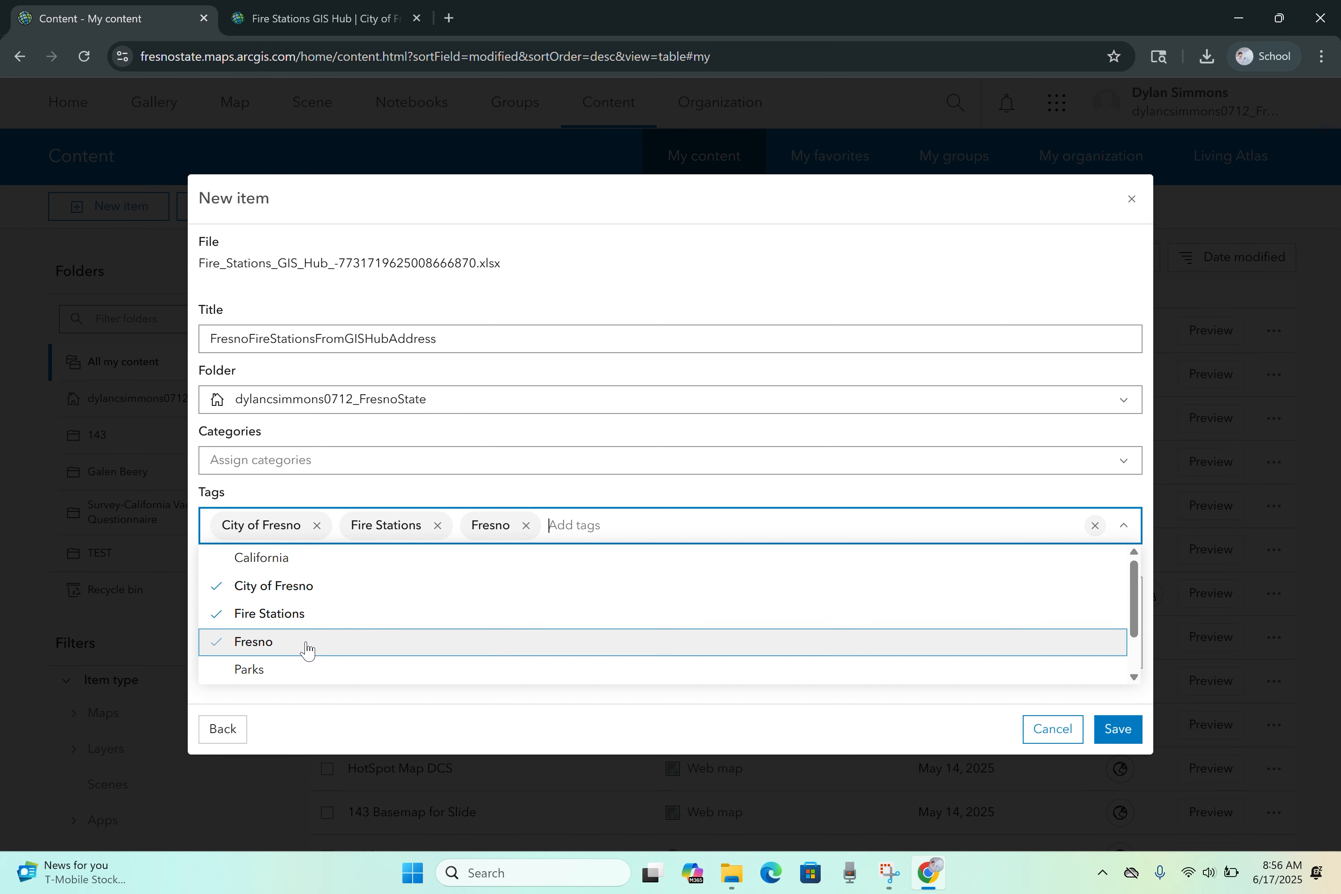
{"action": "left_click", "coordinate": [362, 495]}
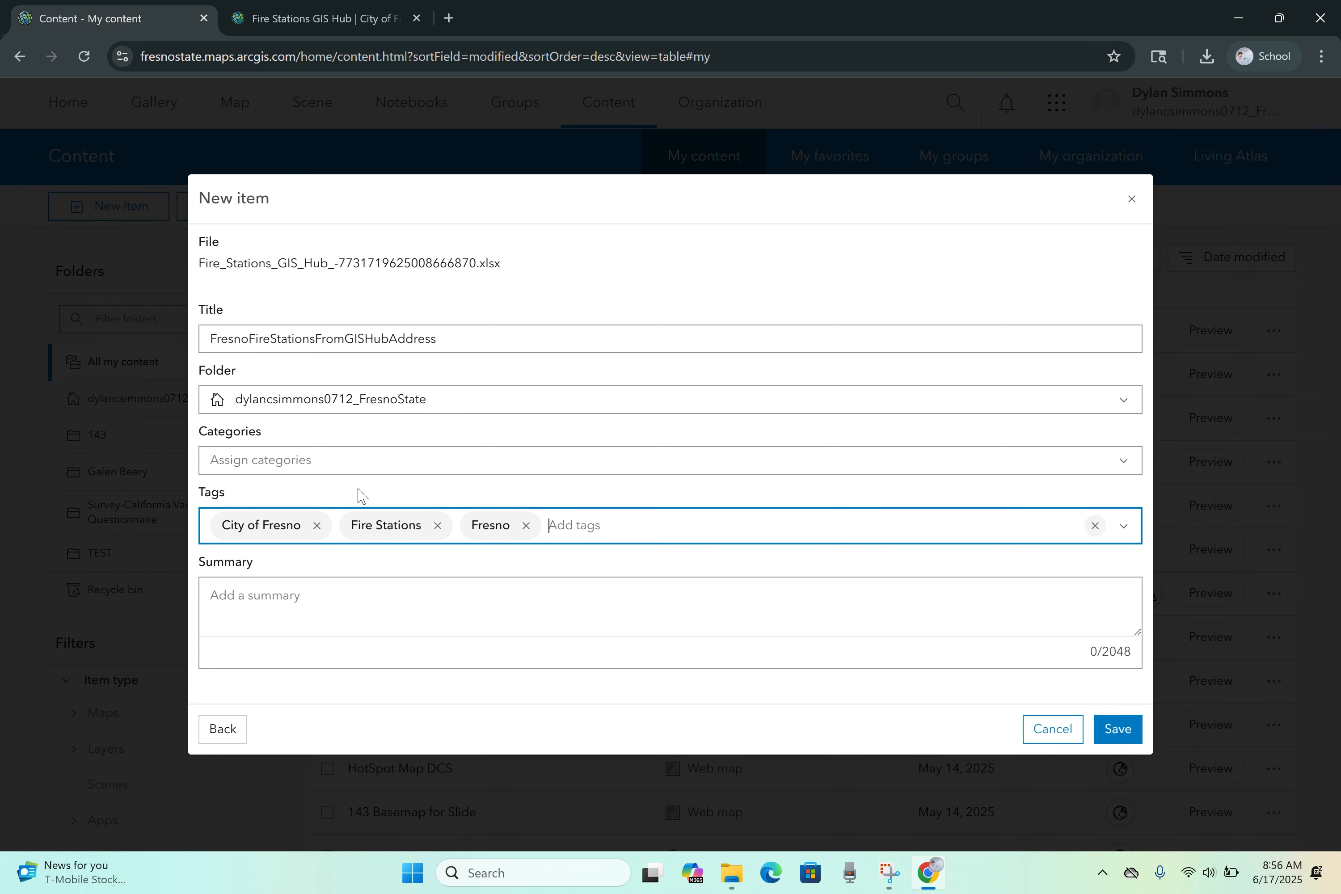
Step: Add the summary "Point feature of fire stations in the City of Fresno, by address, from the City of Fresno GIS Hub." and try saving
{"action": "left_click", "coordinate": [315, 582]}
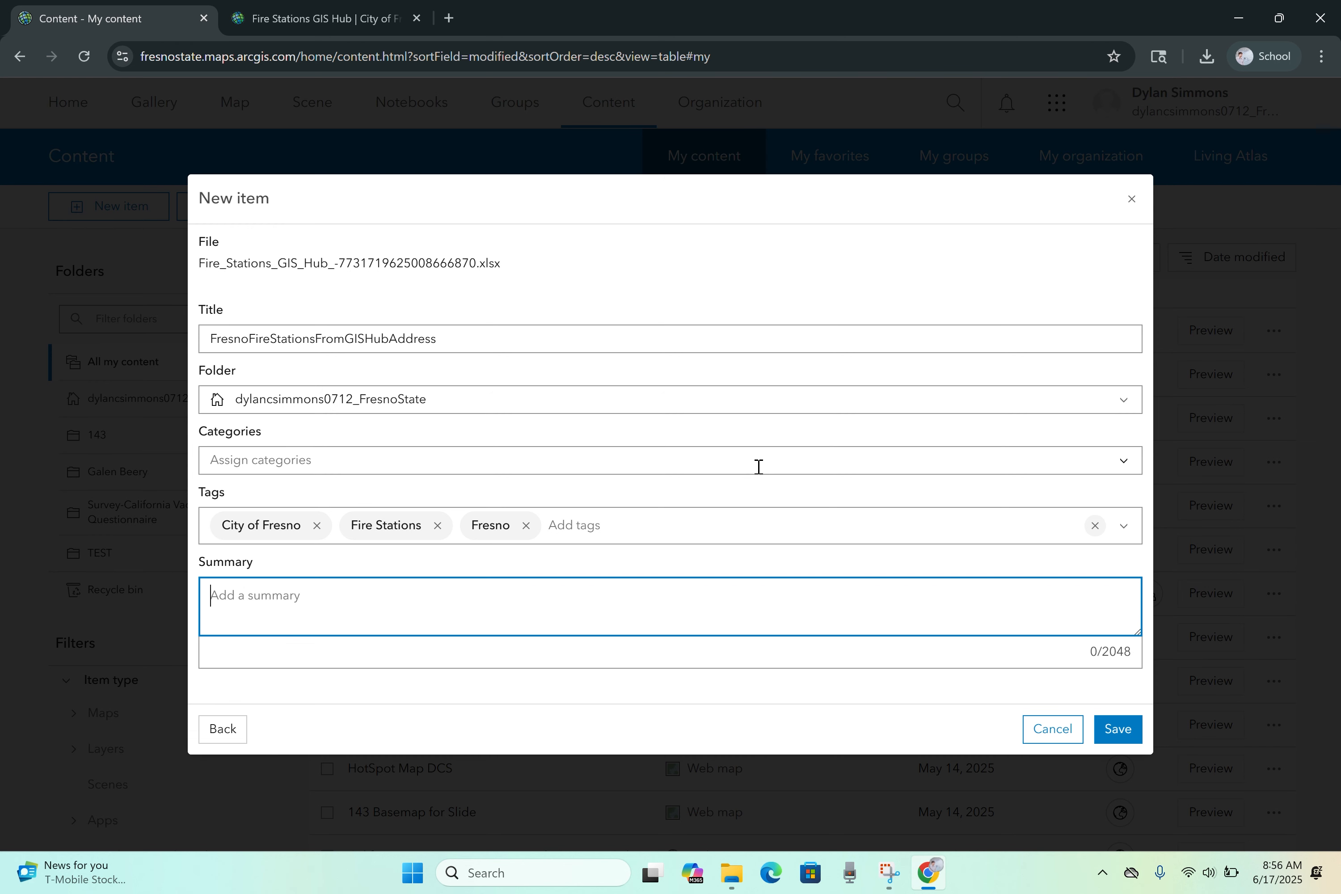
{"action": "type", "text": "Point feature of fire stations in the City of F"}
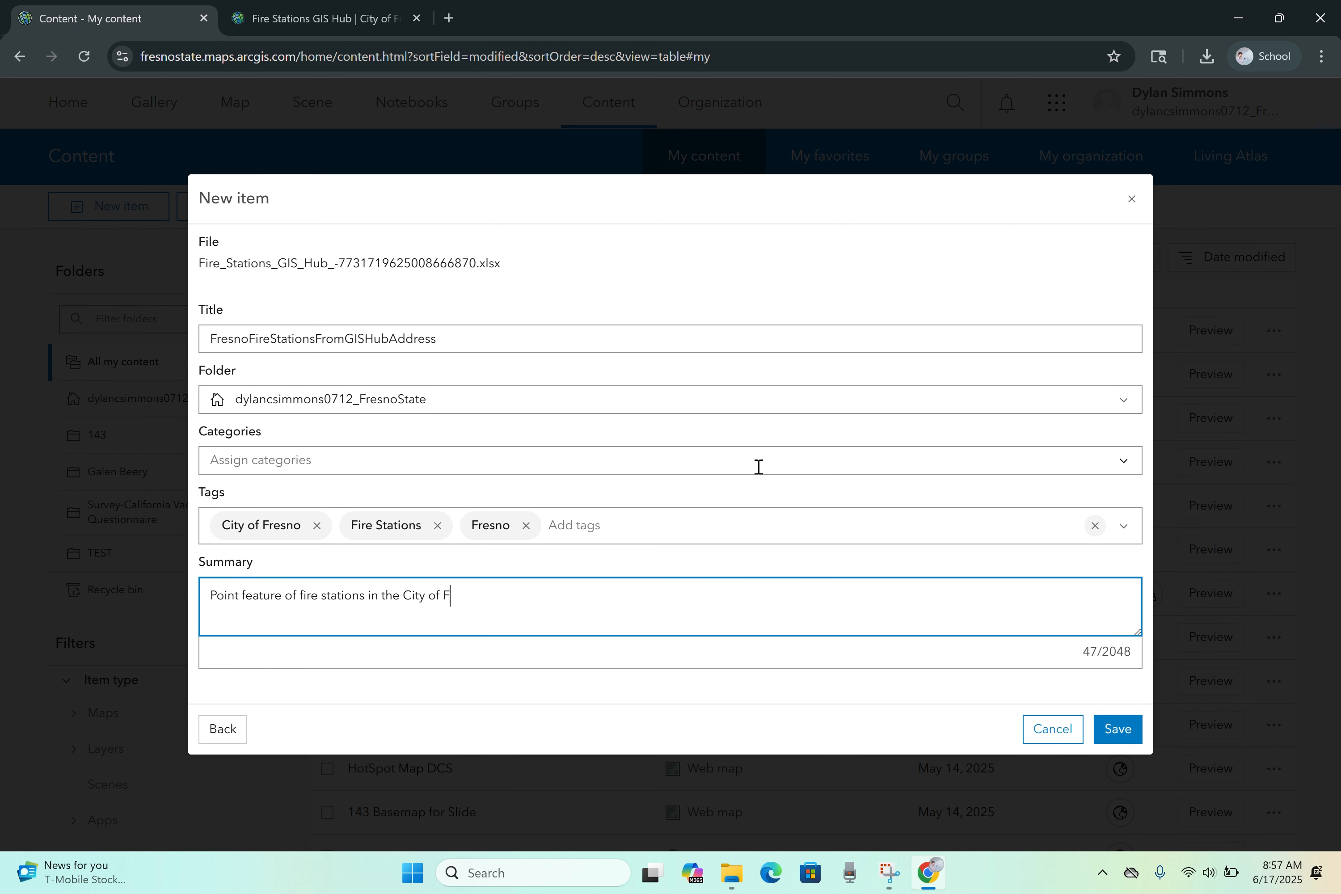
{"action": "type", "text": "resno, by address, from the City of Fresno GIS "}
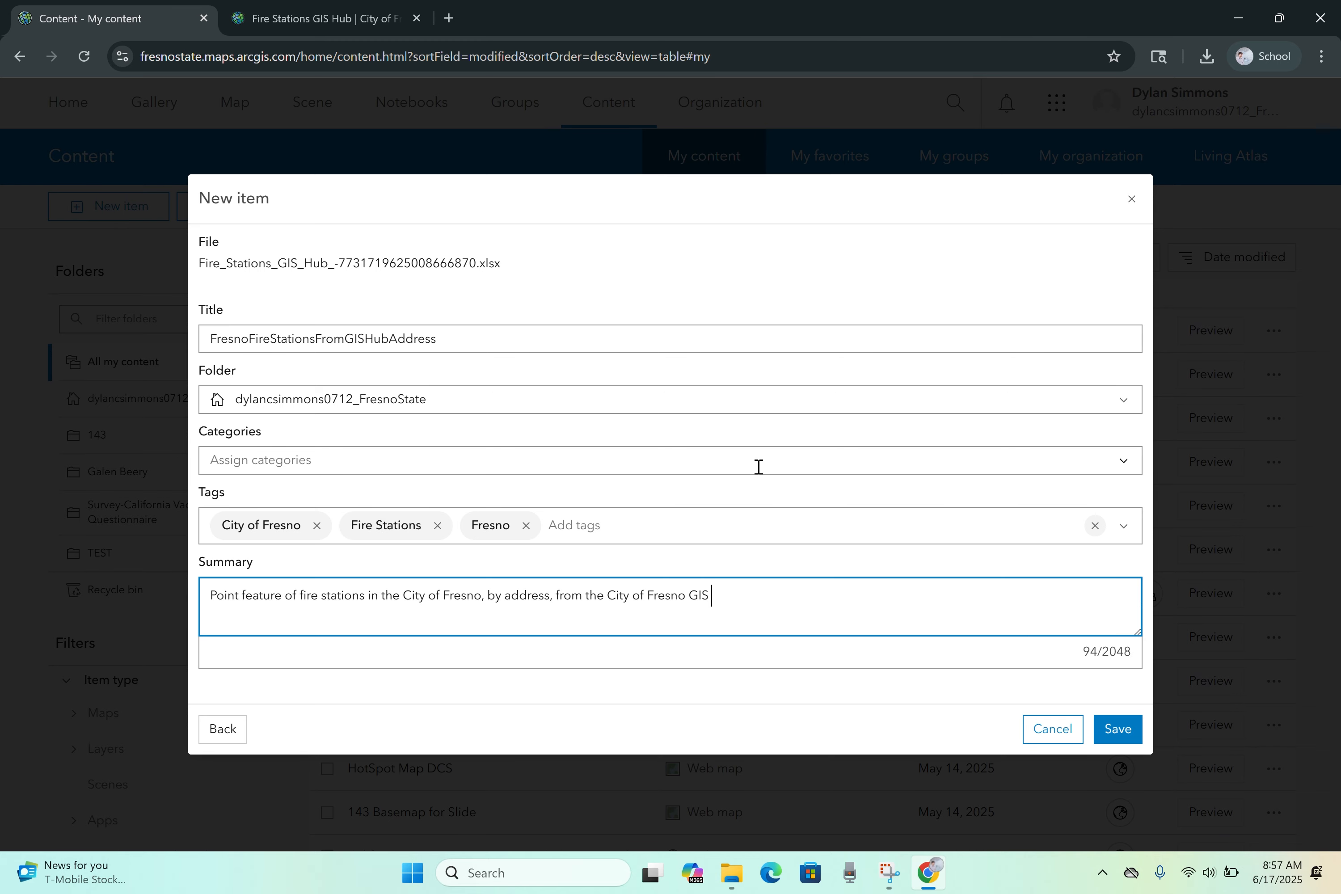
{"action": "type", "text": "Hub."}
{"action": "left_click", "coordinate": [1115, 731]}
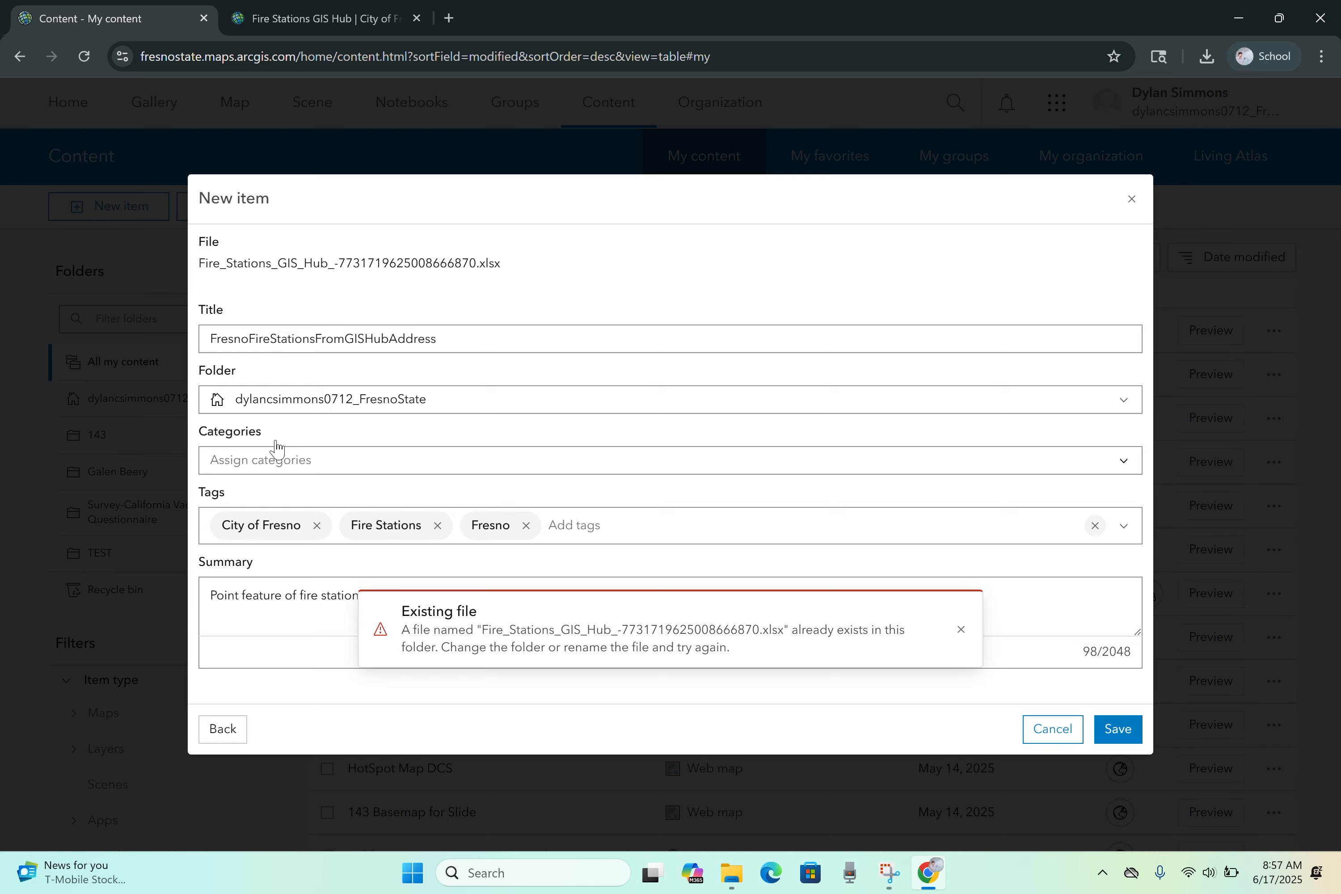
Step: Create a new folder named City of Fresno GIS for the item and save the item there
{"action": "left_click", "coordinate": [292, 401]}
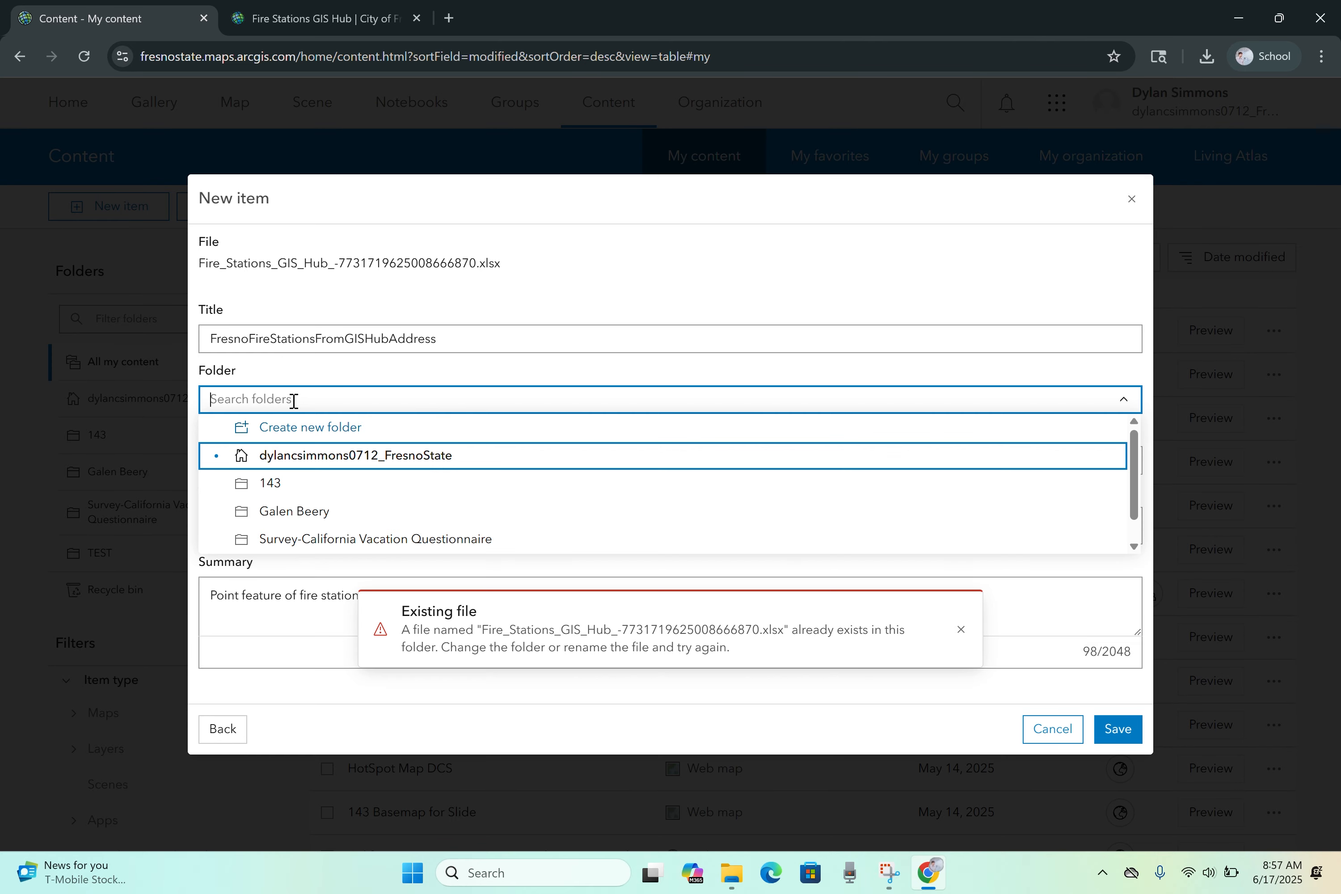
{"action": "left_click", "coordinate": [303, 428]}
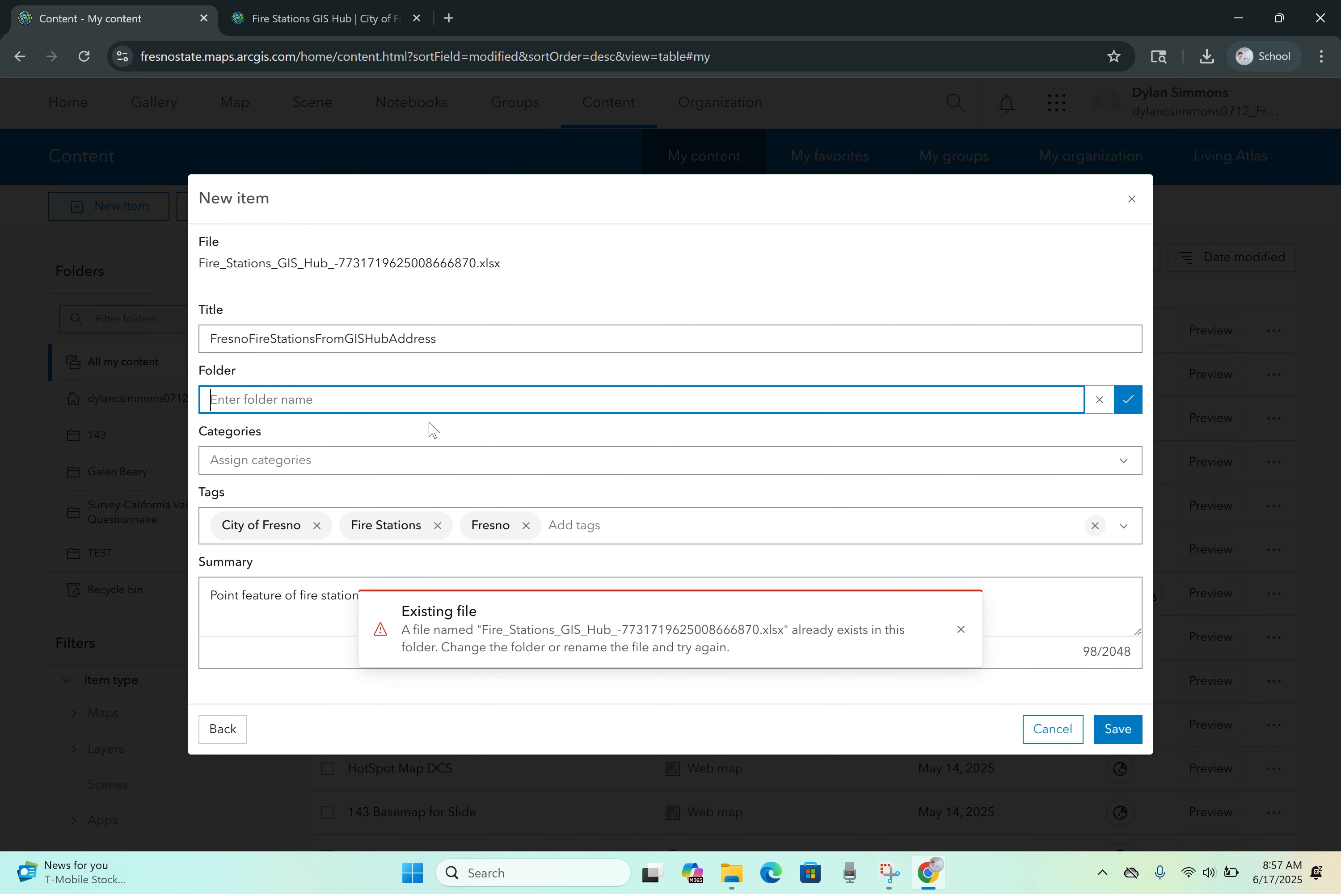
{"action": "type", "text": "City of F"}
{"action": "type", "text": "resno GIS"}
{"action": "left_click", "coordinate": [1128, 399]}
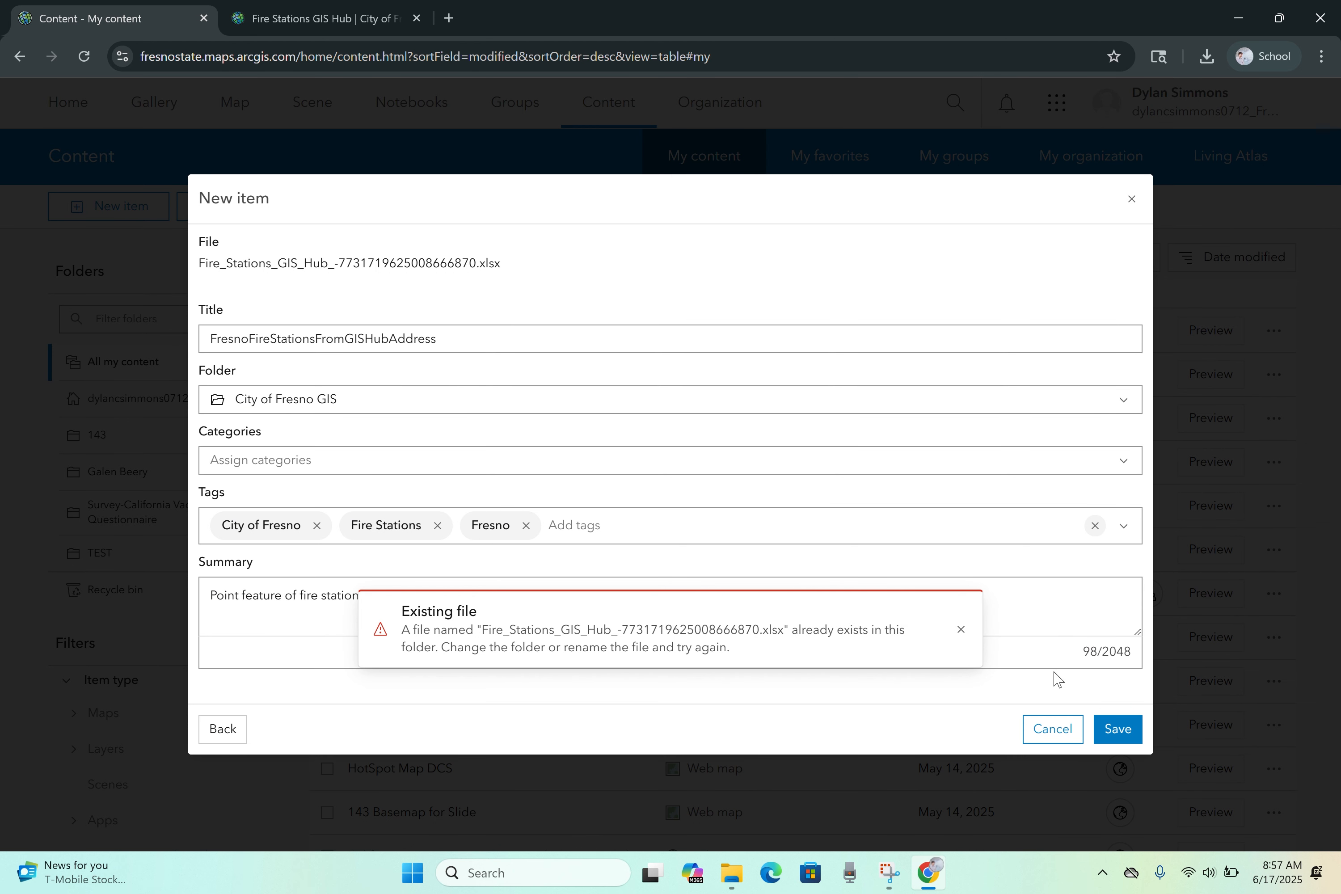
{"action": "left_click", "coordinate": [960, 630]}
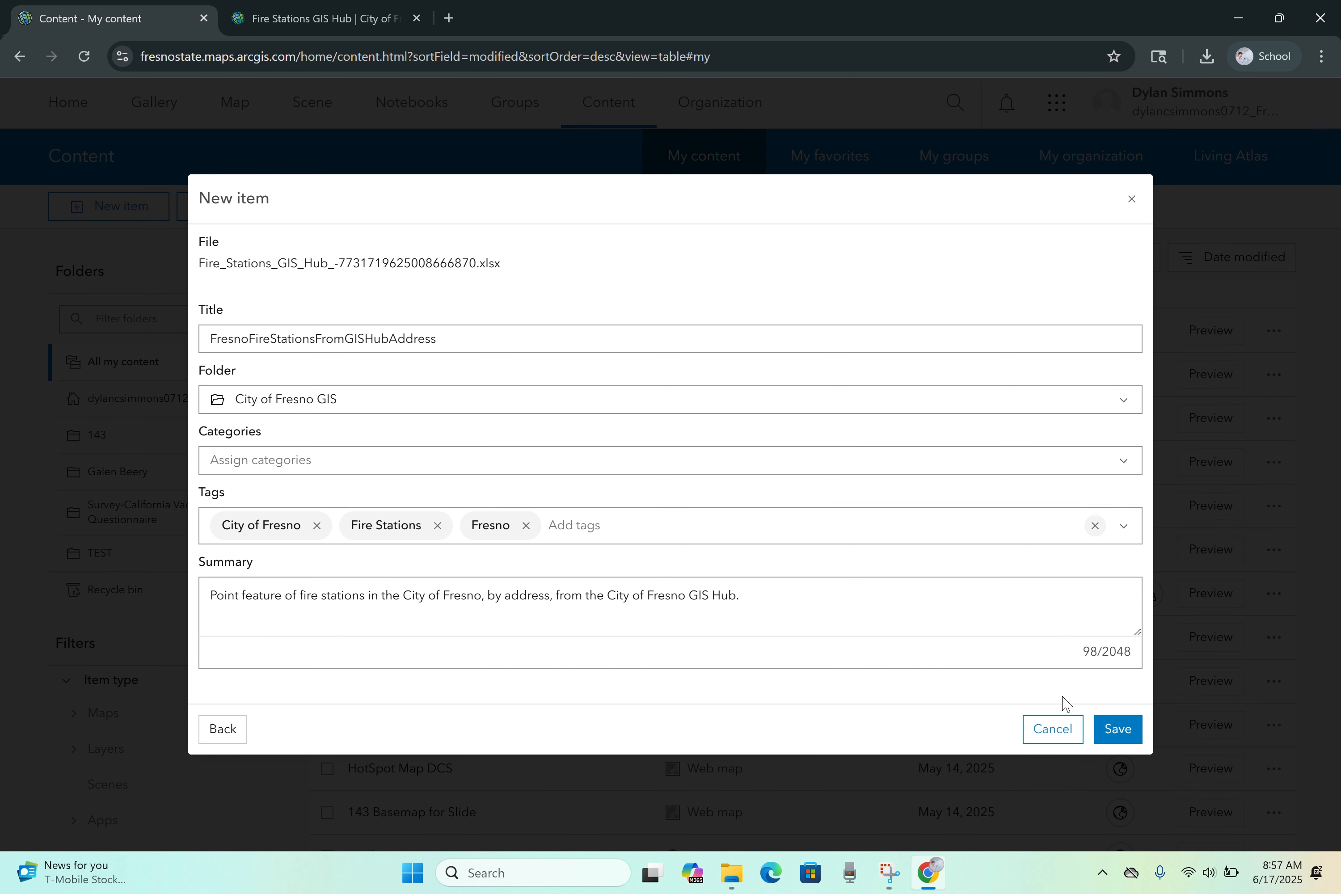
{"action": "left_click", "coordinate": [1114, 734]}
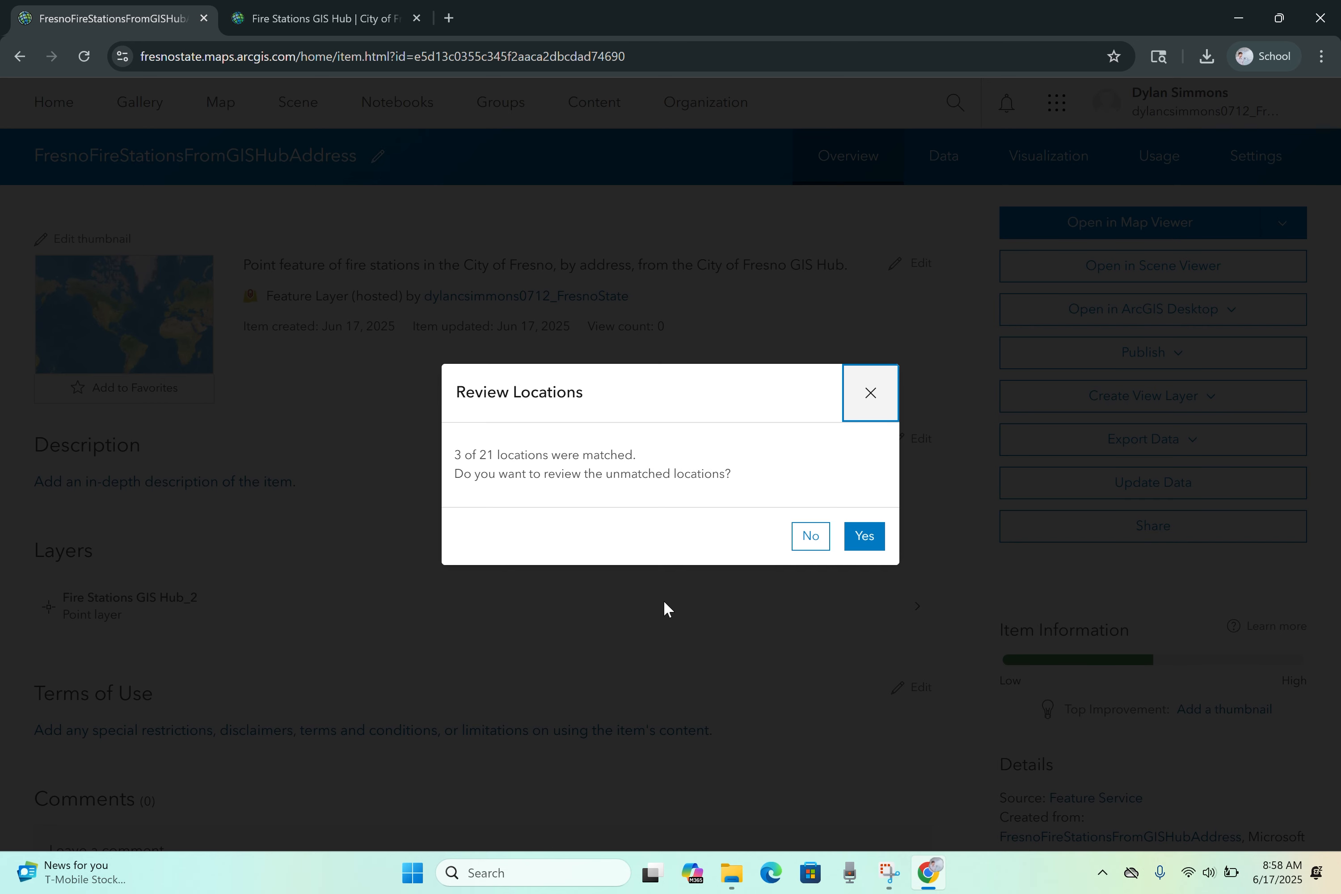
Step: Agree to review the unmatched locations and inspect in Map Viewer where the geocoded fire station points fall
{"action": "left_click_drag", "start_coordinate": [457, 457], "coordinate": [496, 457]}
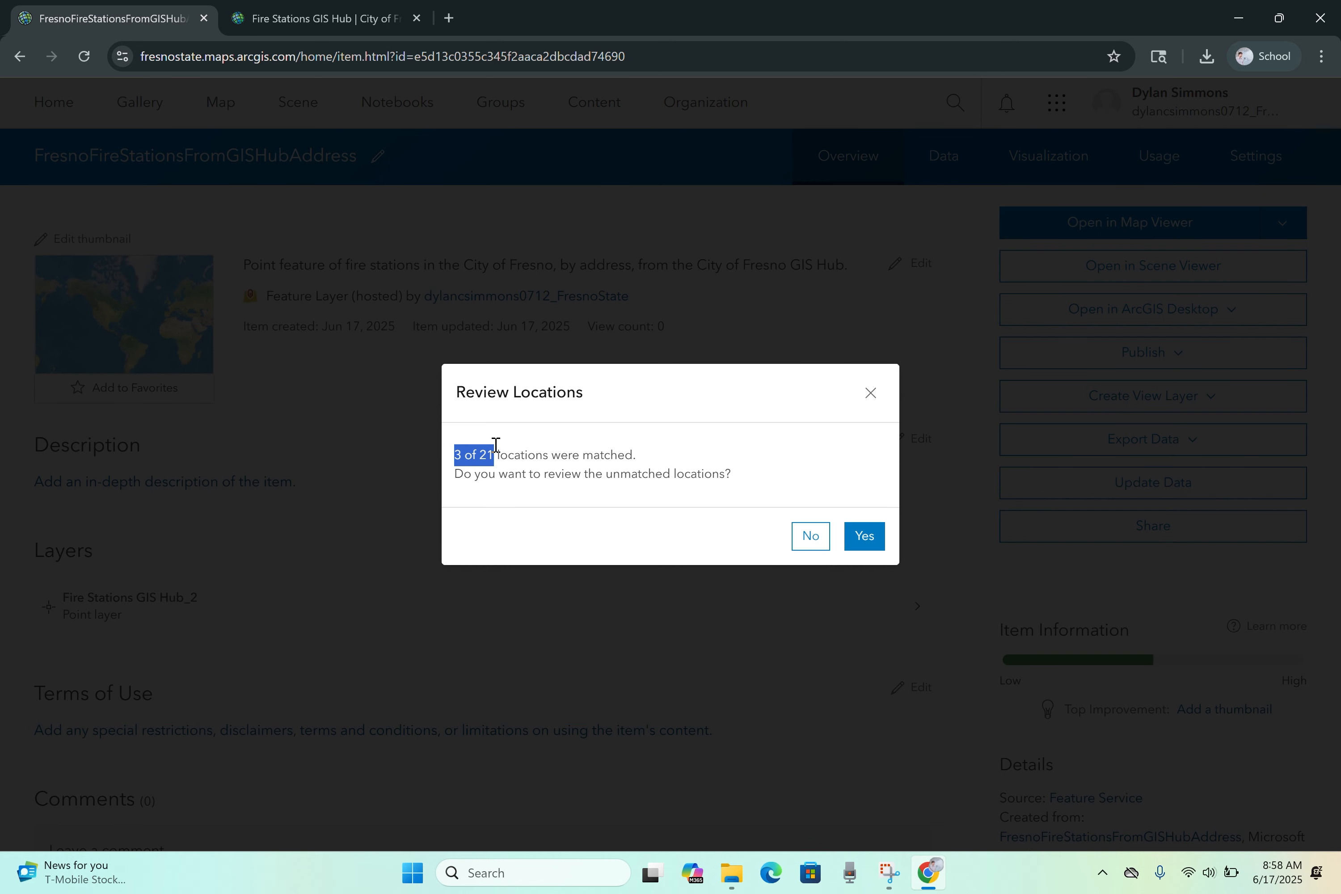
{"action": "left_click", "coordinate": [864, 538]}
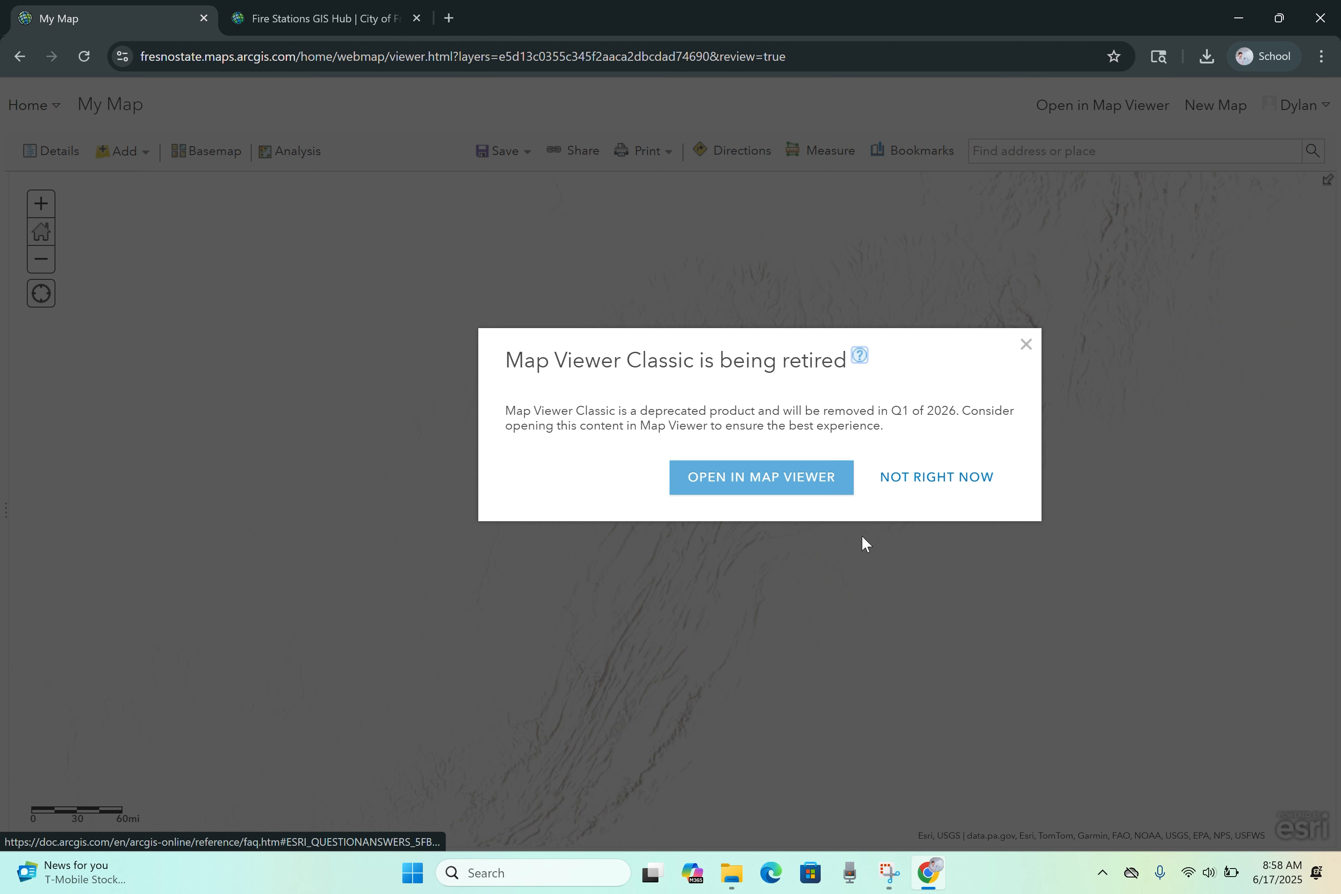
{"action": "left_click", "coordinate": [829, 485]}
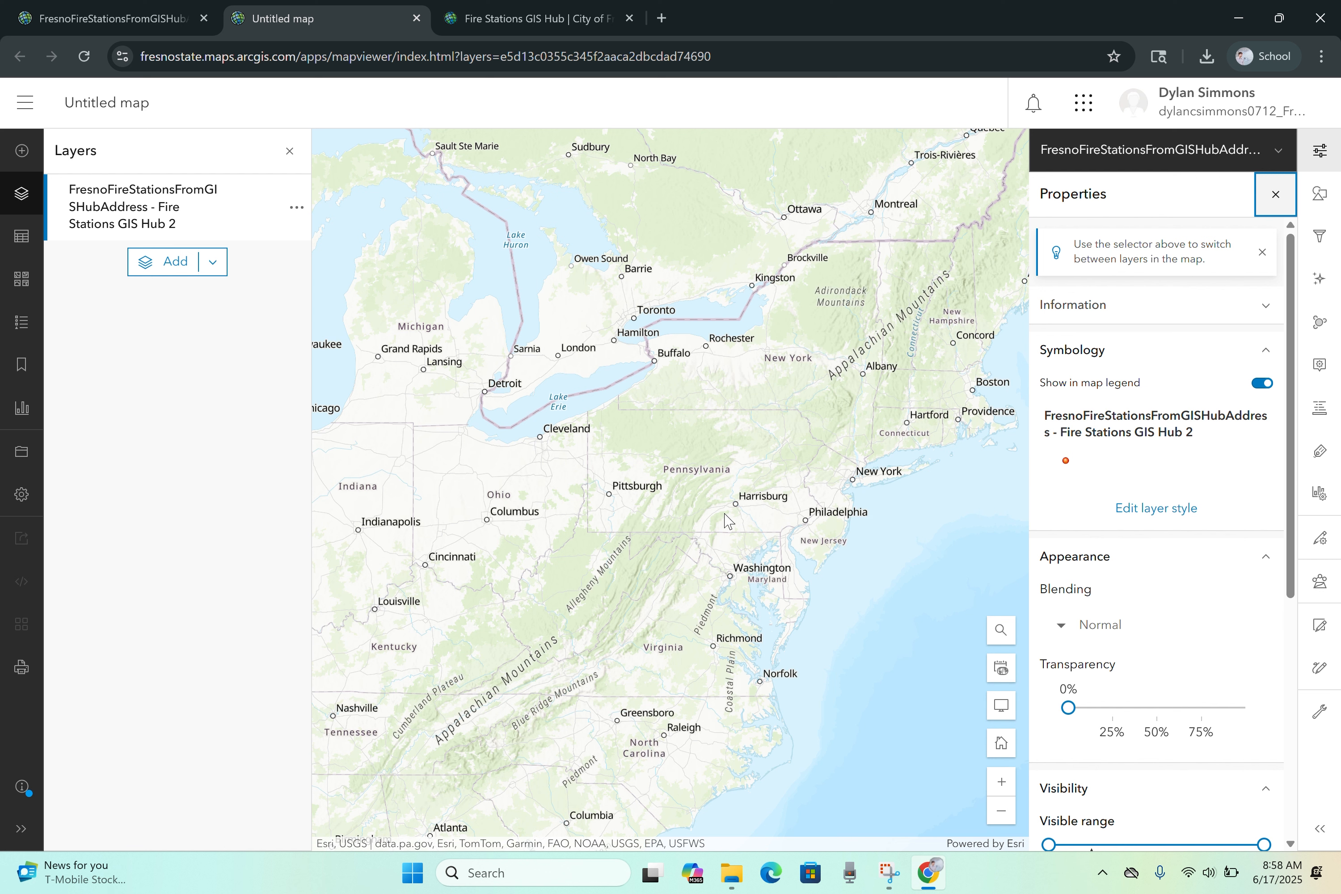
{"action": "left_click_drag", "start_coordinate": [684, 561], "coordinate": [686, 524]}
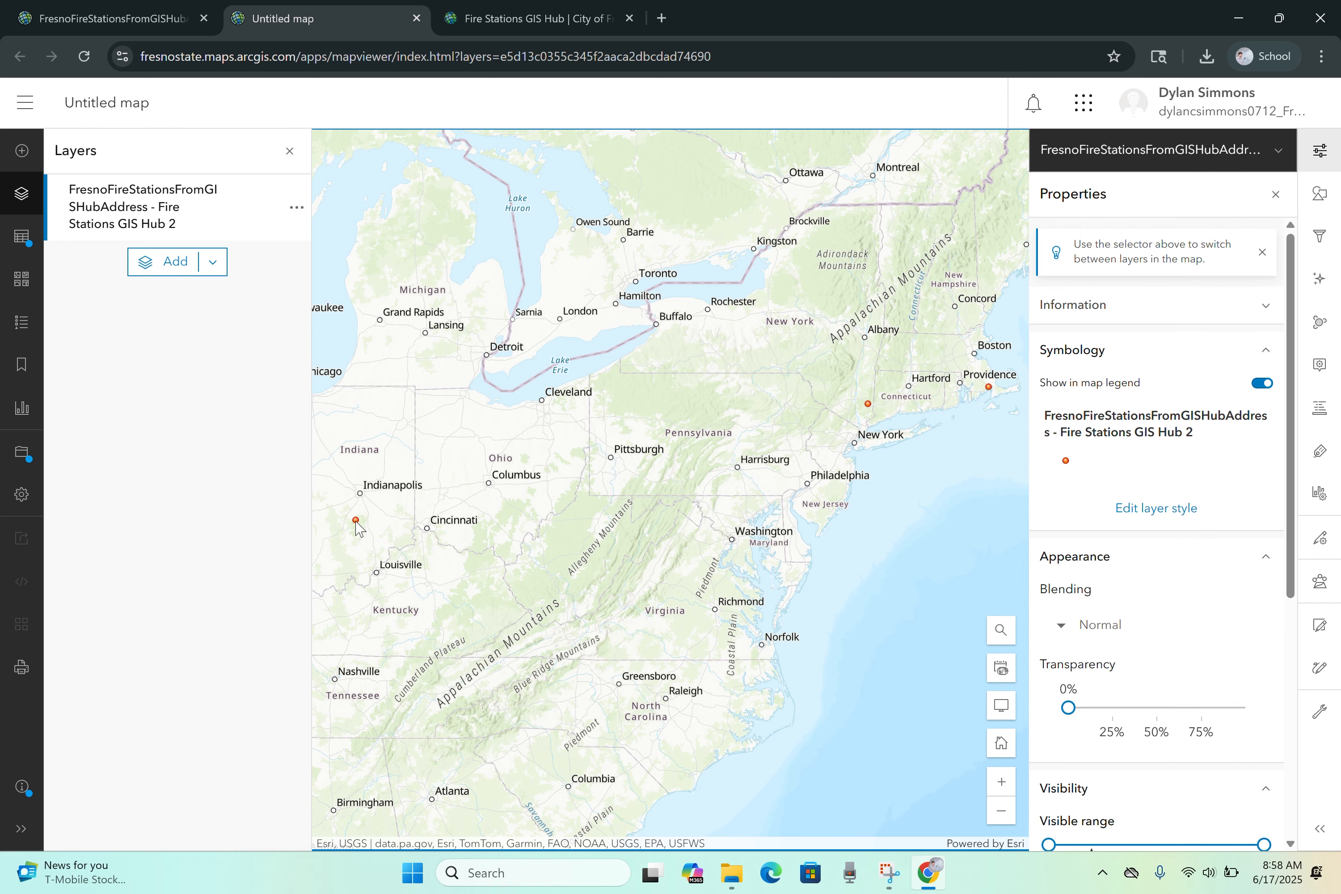
{"action": "scroll", "coordinate": [520, 530], "scroll_direction": "down", "scroll_amount": 1}
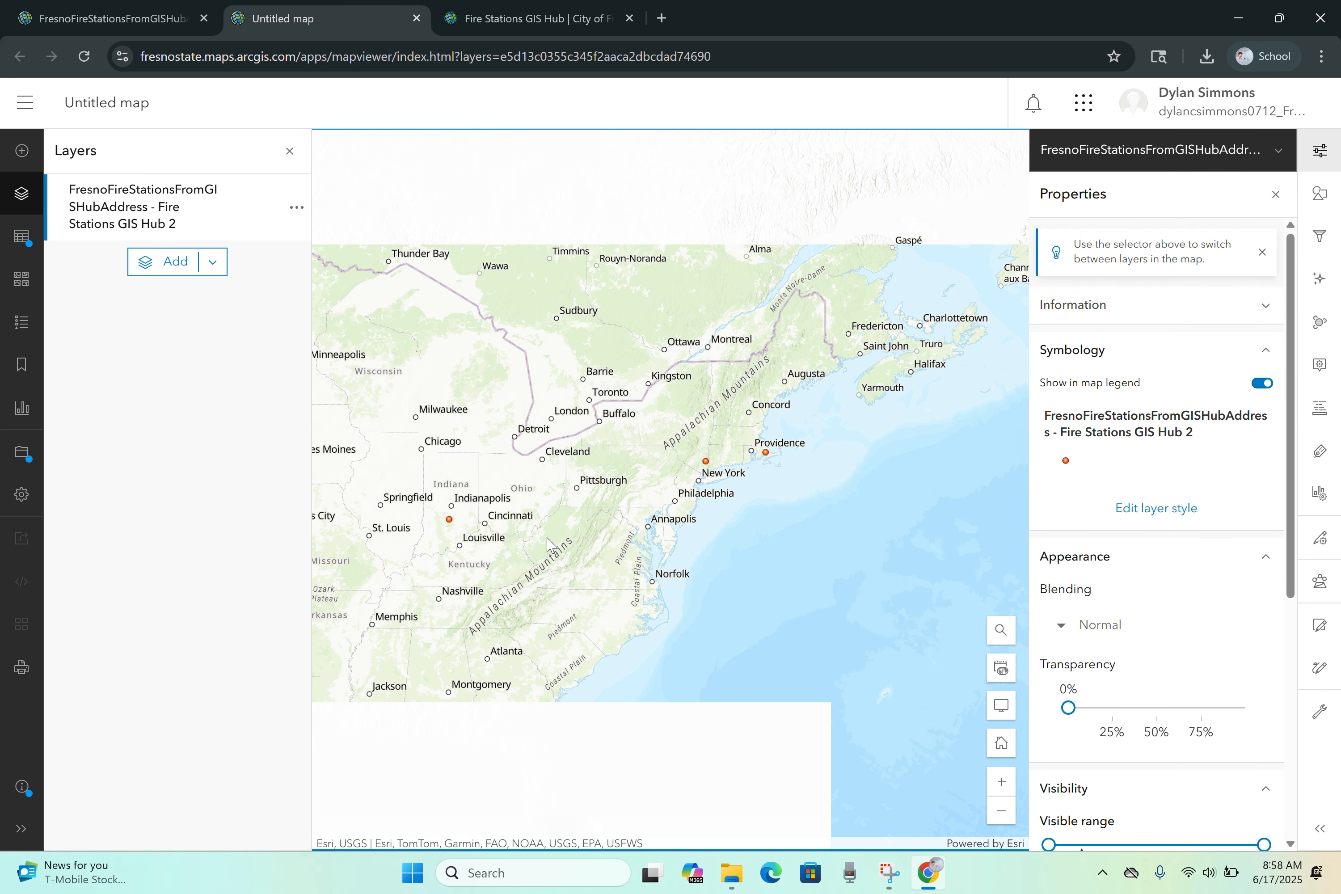
{"action": "left_click_drag", "start_coordinate": [548, 539], "coordinate": [680, 469]}
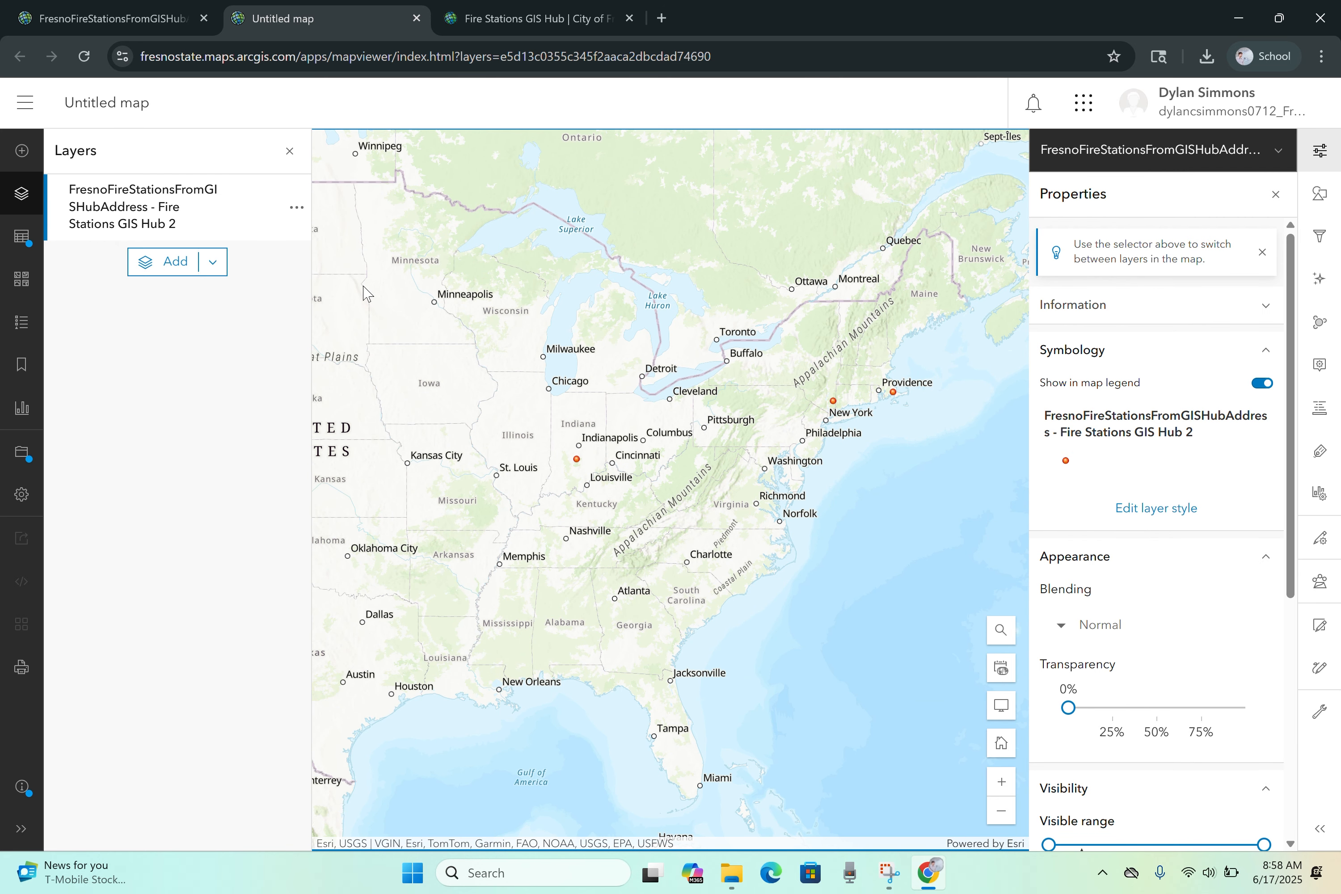
Step: Leave the unsaved map for the Content page and close the tab with the location review
{"action": "left_click", "coordinate": [25, 104]}
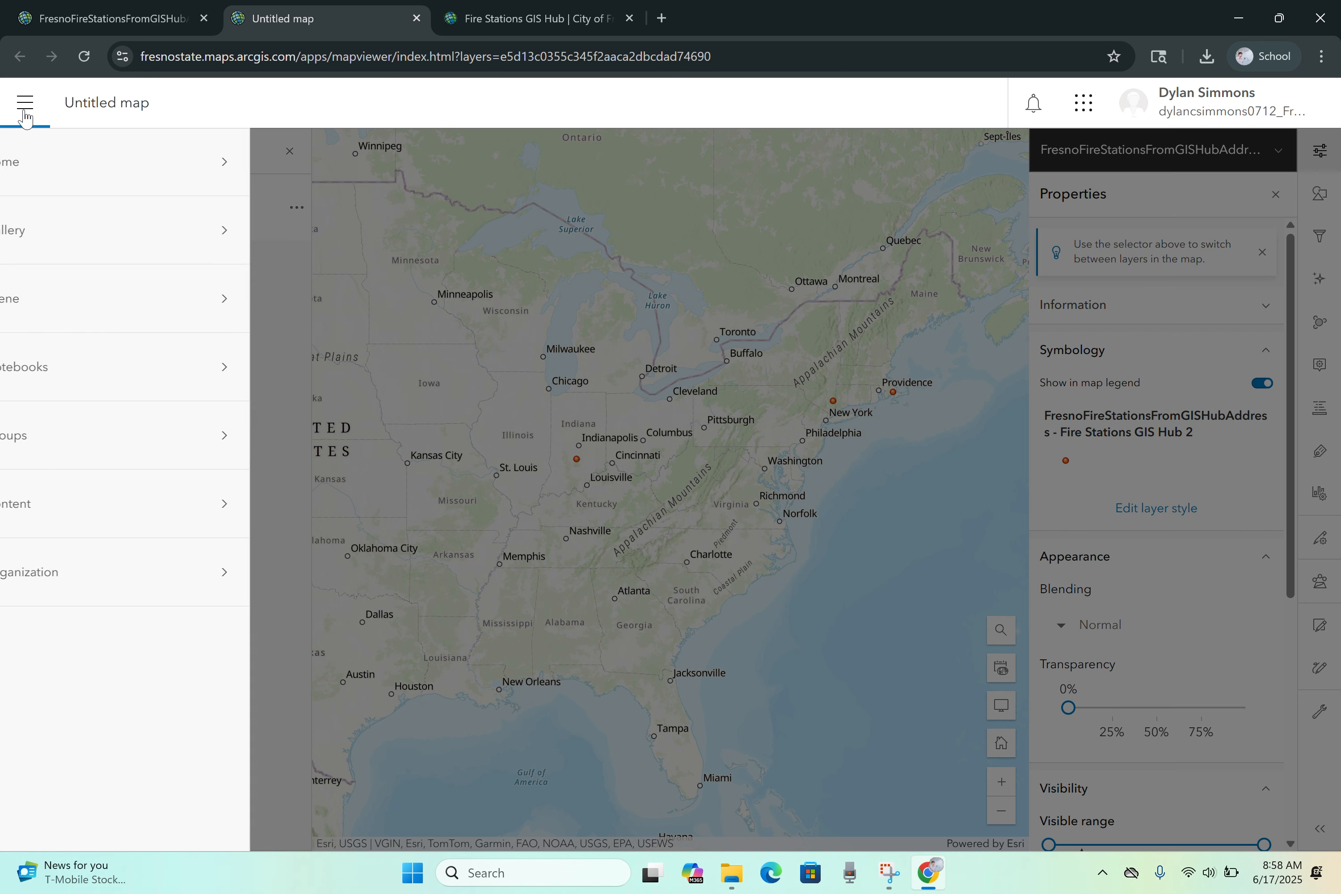
{"action": "left_click", "coordinate": [78, 498]}
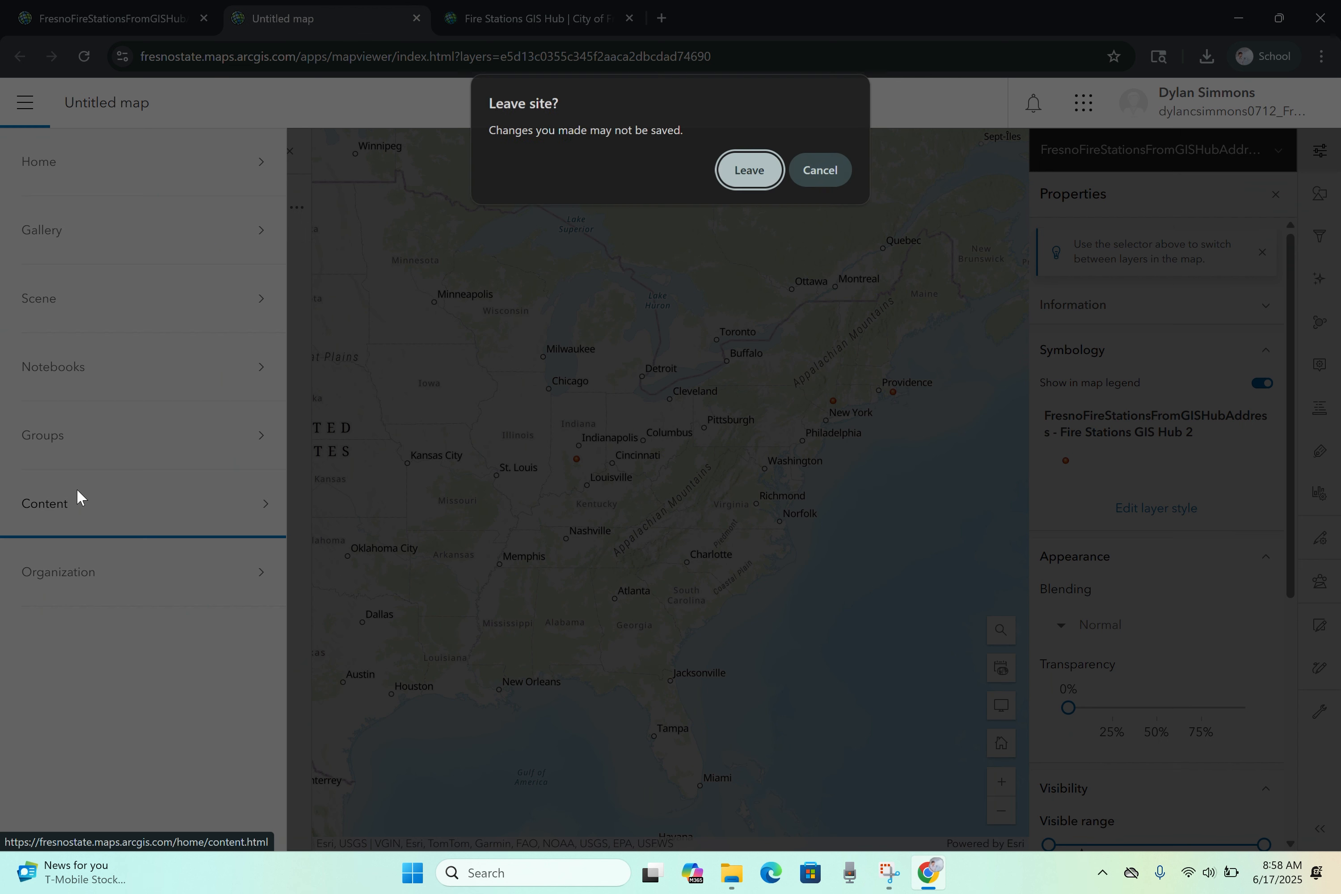
{"action": "left_click", "coordinate": [742, 173]}
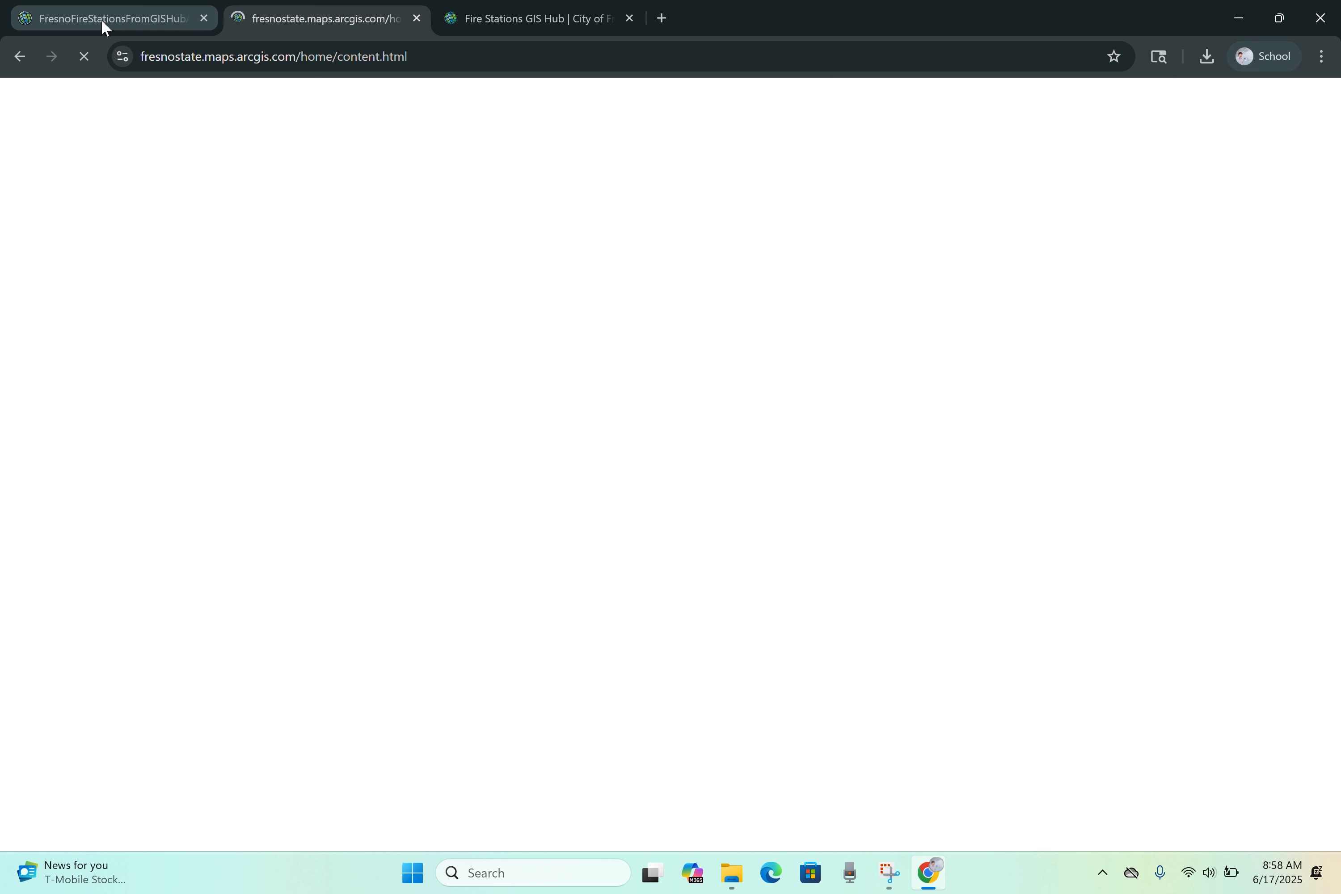
{"action": "left_click", "coordinate": [105, 27]}
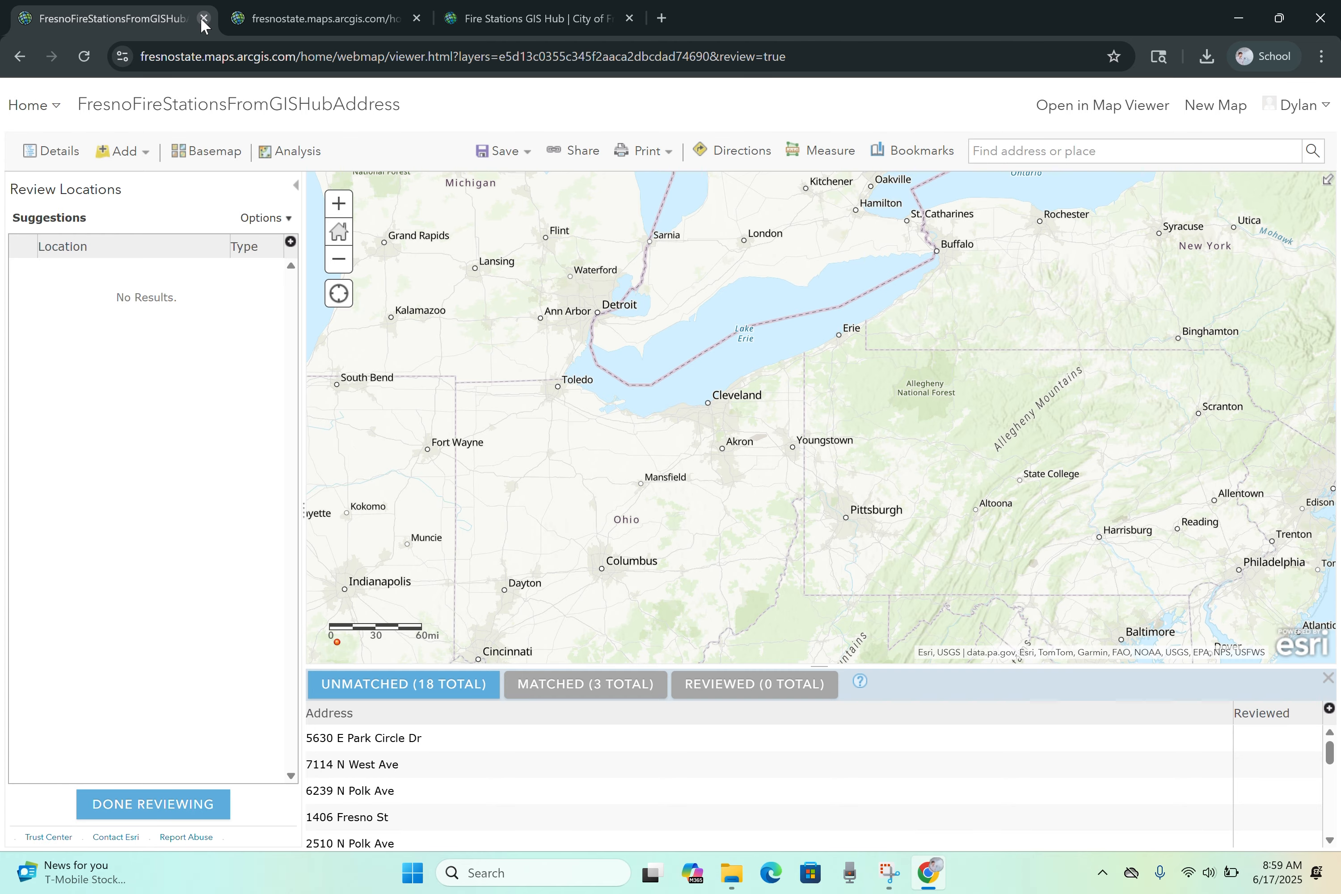
{"action": "left_click", "coordinate": [204, 19]}
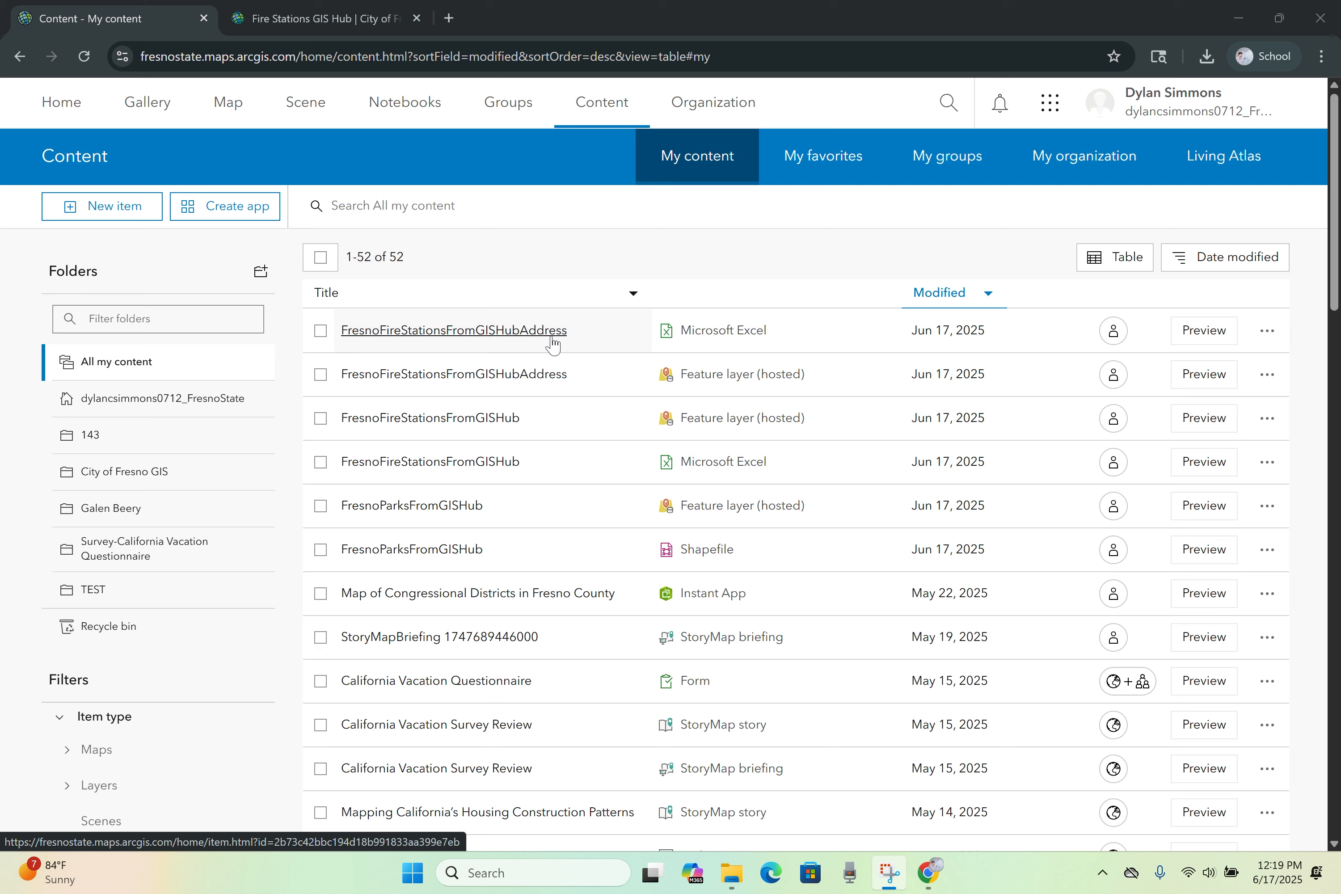
{"action": "left_click", "coordinate": [527, 872]}
{"action": "type", "text": "exc"}
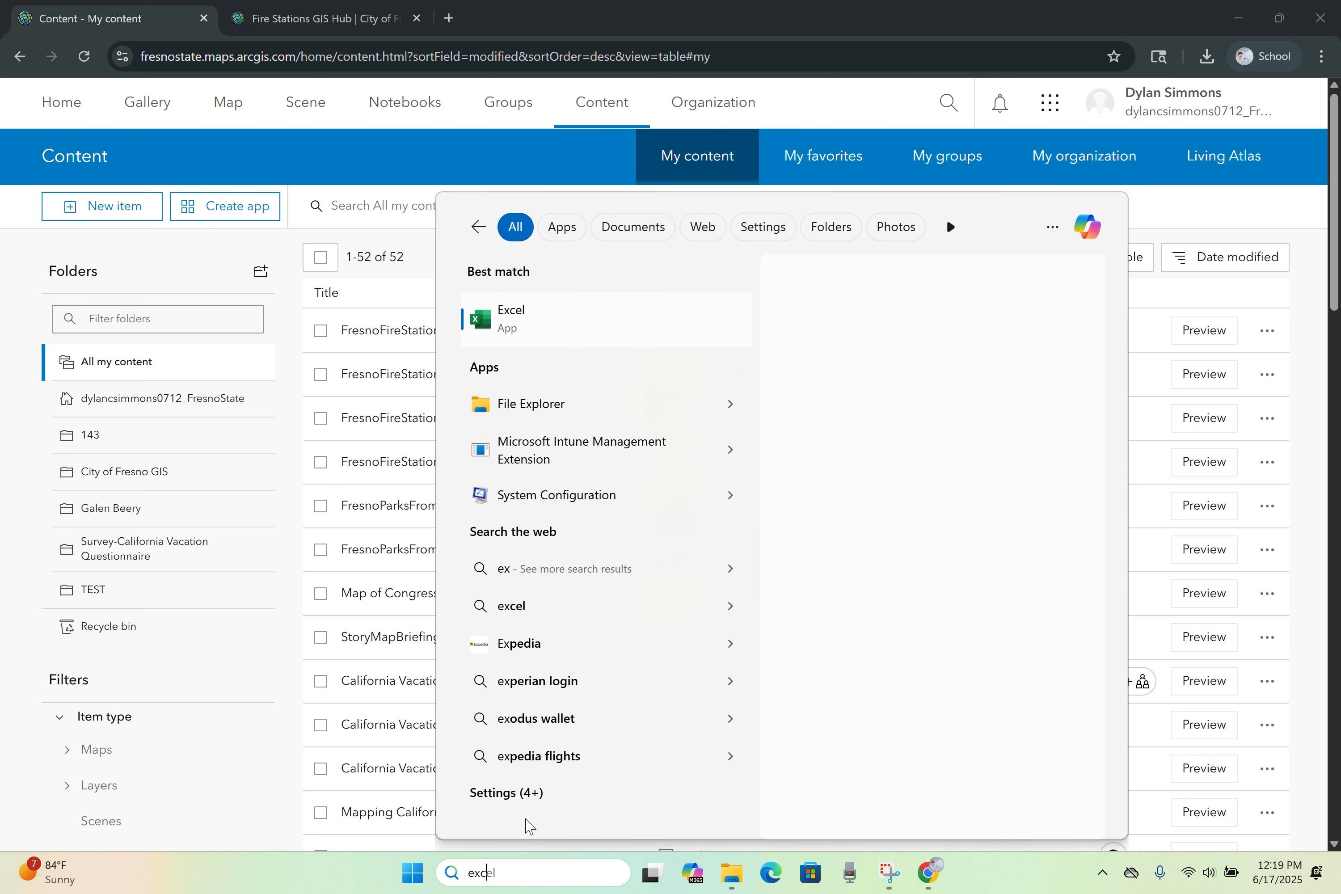
{"action": "type", "text": "e"}
{"action": "left_click", "coordinate": [500, 324]}
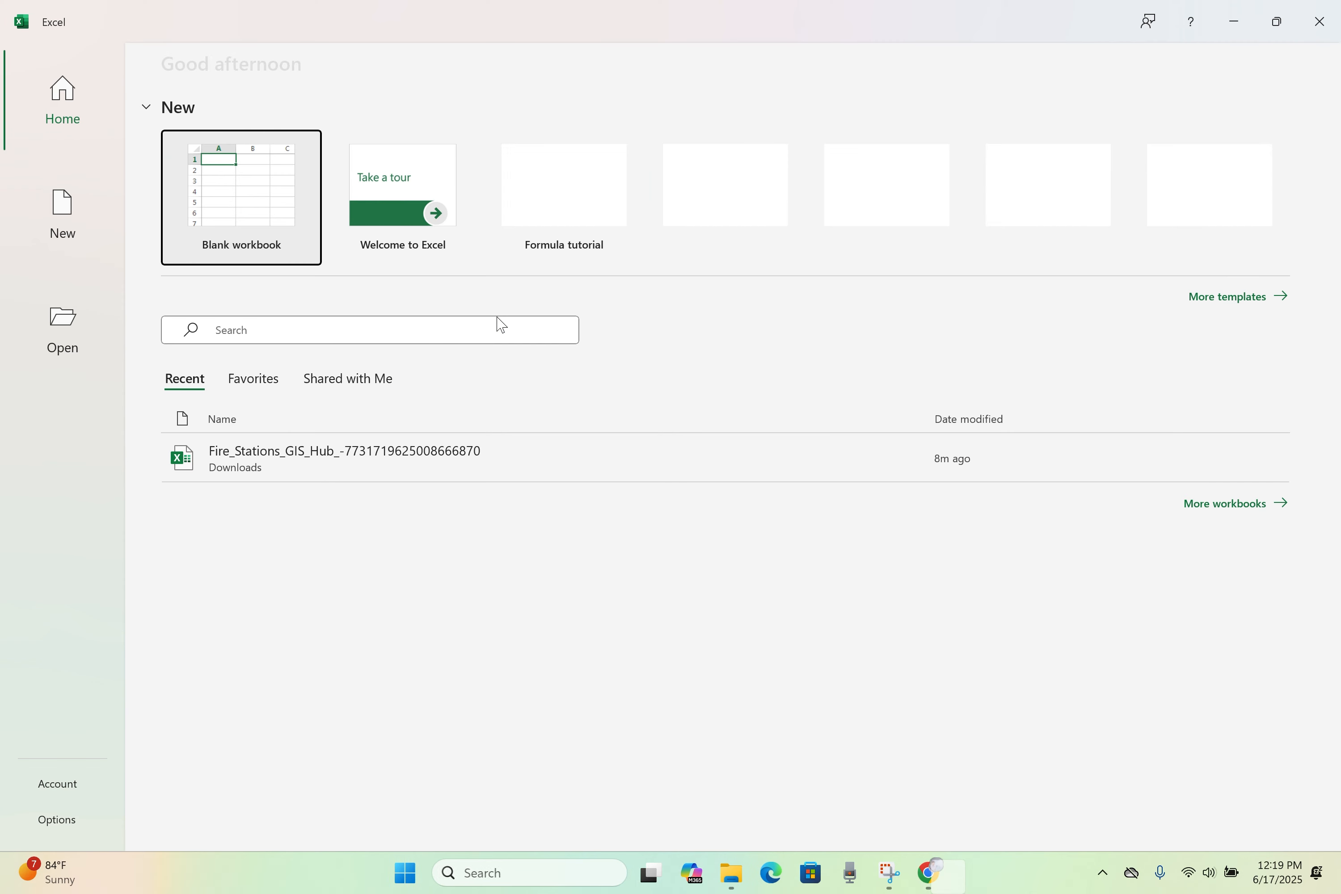
{"action": "left_click", "coordinate": [55, 326]}
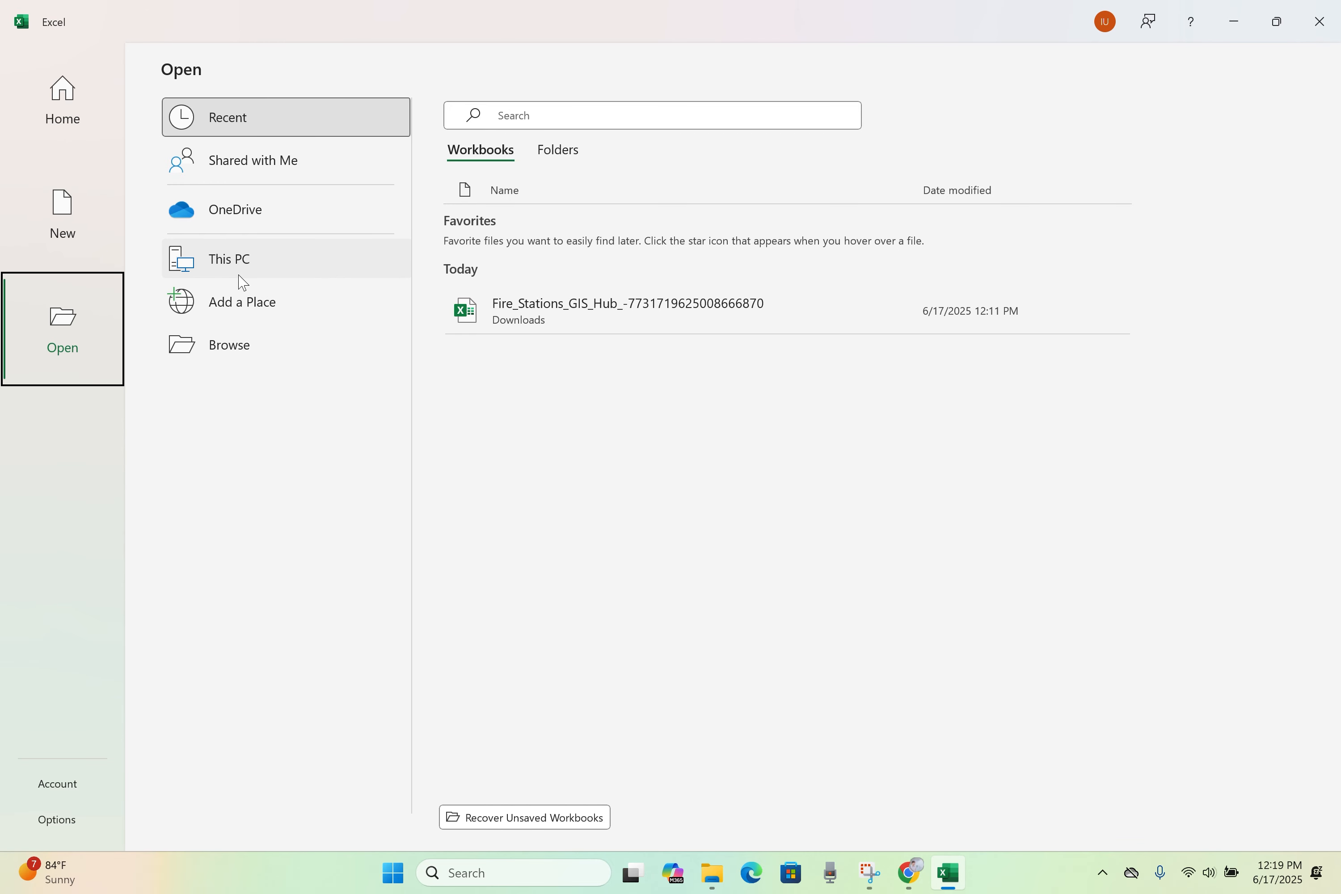
{"action": "left_click", "coordinate": [249, 341]}
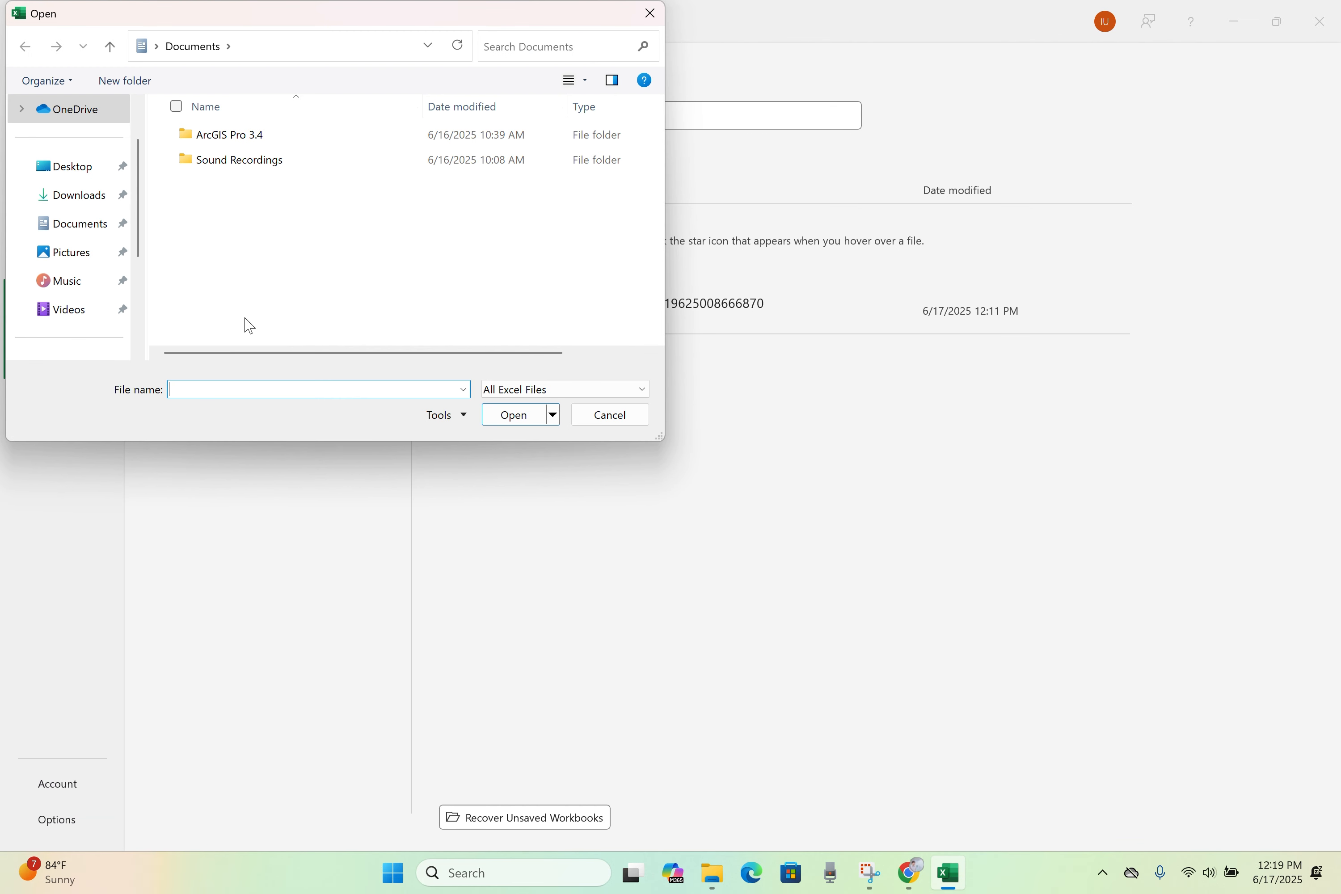
{"action": "left_click", "coordinate": [64, 200]}
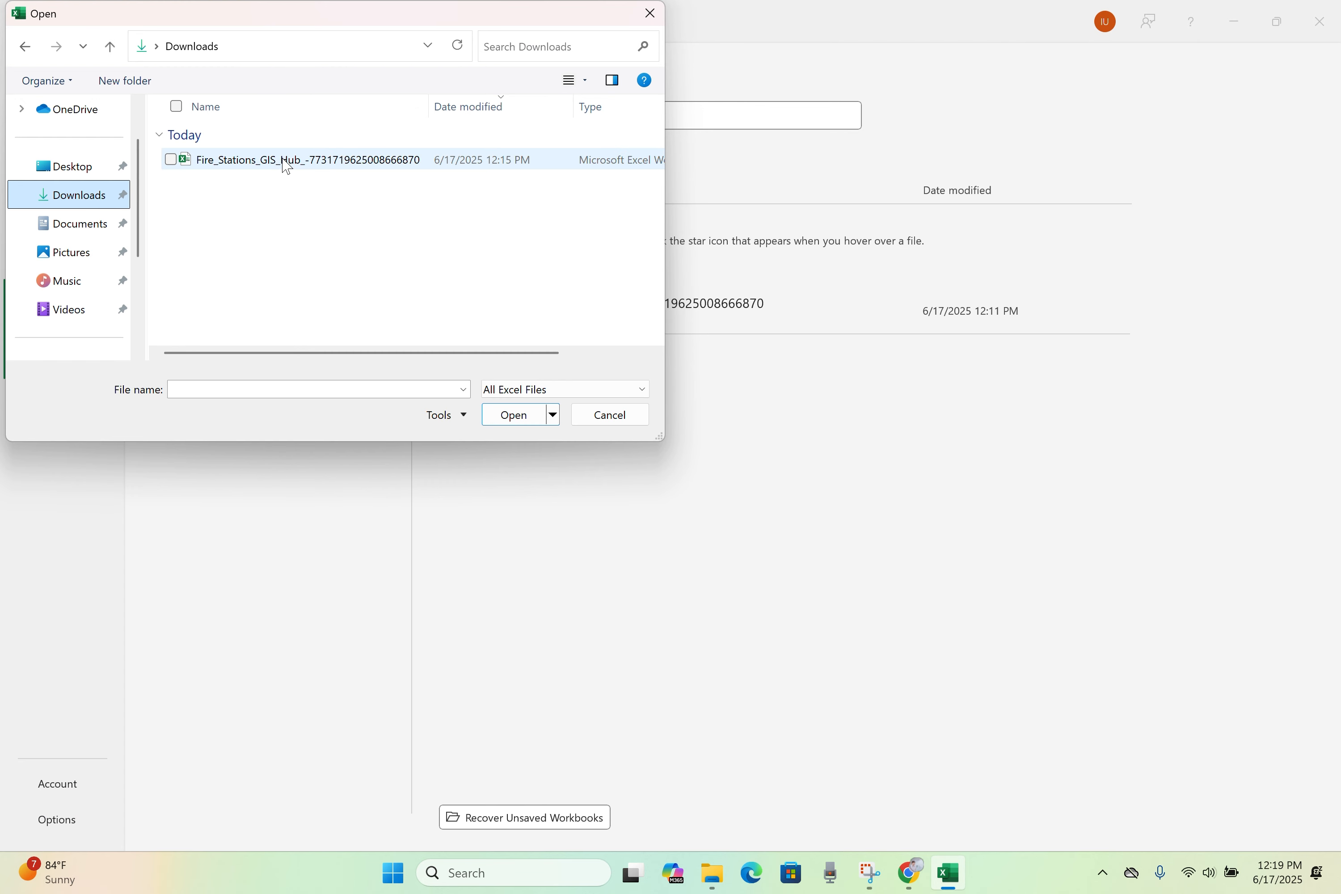
{"action": "left_click", "coordinate": [283, 160]}
{"action": "left_click", "coordinate": [513, 414]}
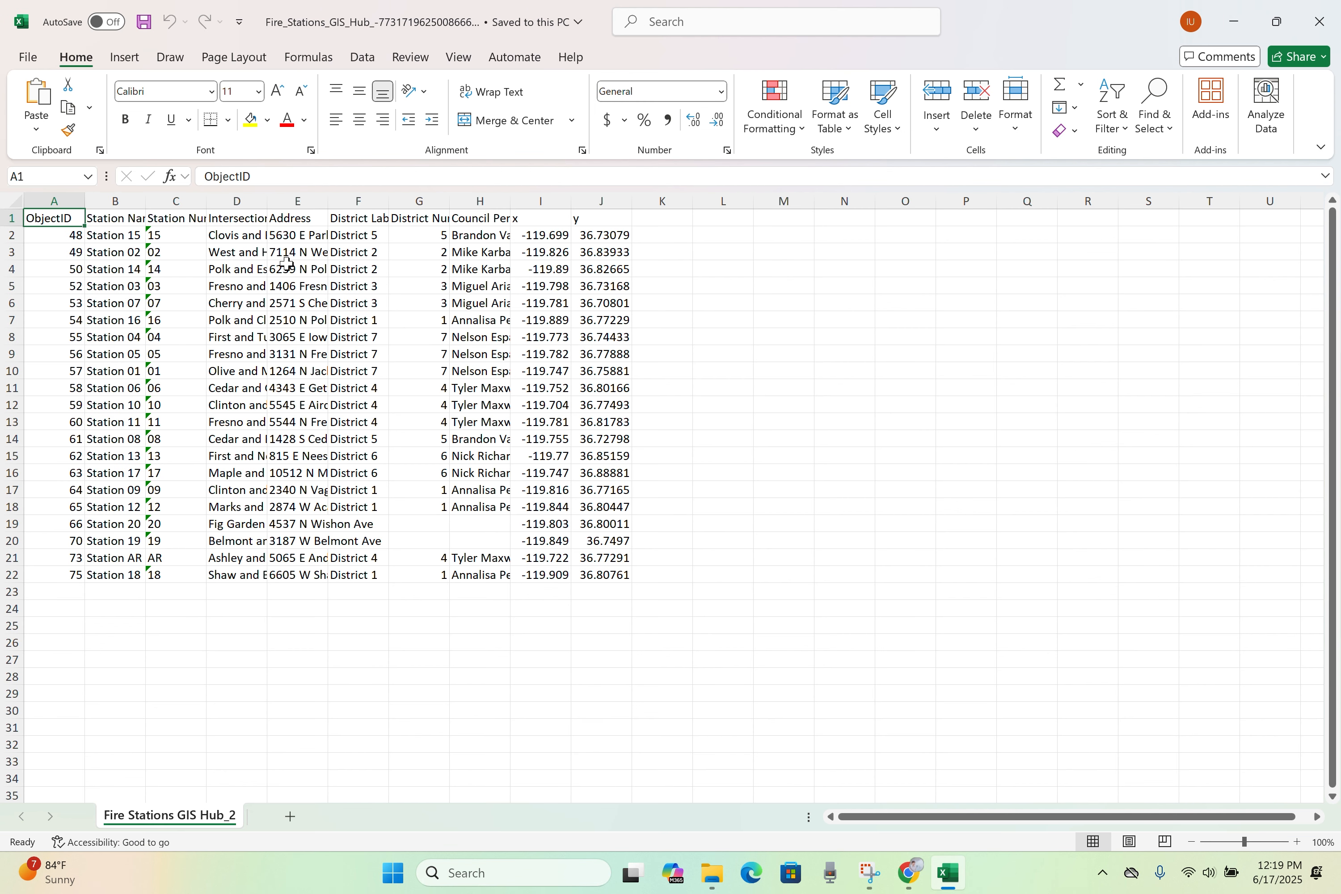
Step: Fit all column widths to their contents and insert two empty columns before the Address column
{"action": "left_click", "coordinate": [11, 200]}
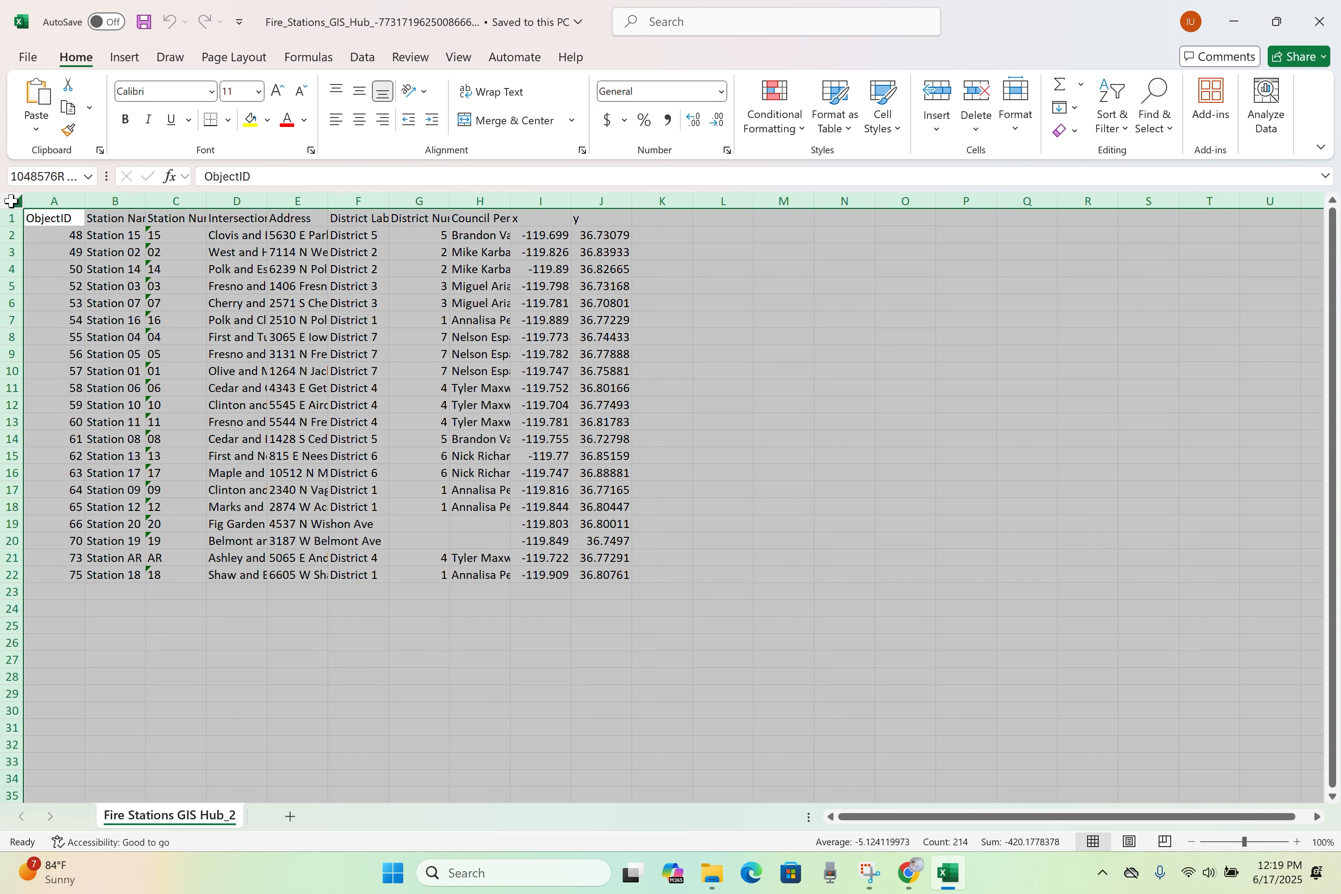
{"action": "double_click", "coordinate": [327, 207]}
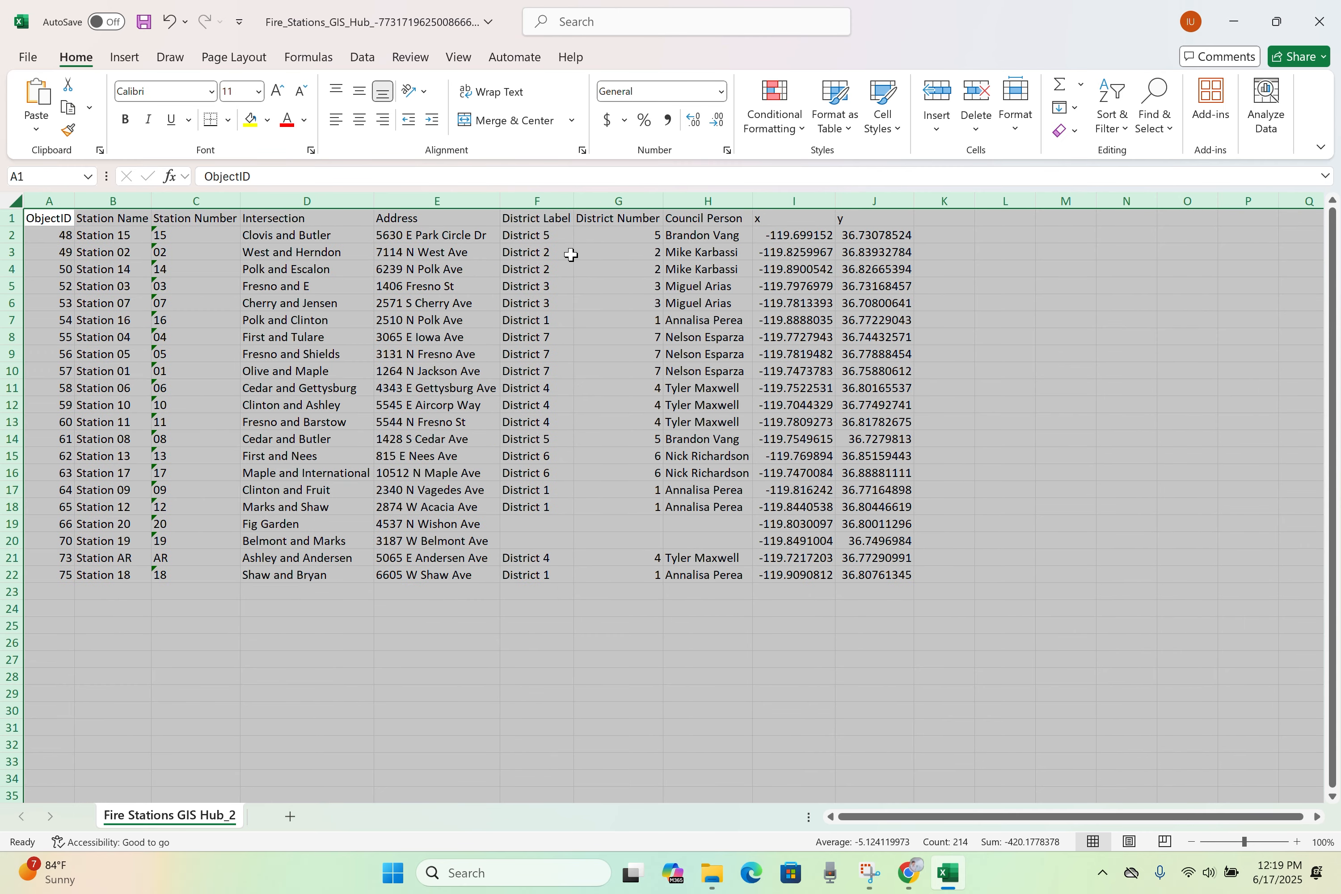
{"action": "left_click", "coordinate": [447, 200]}
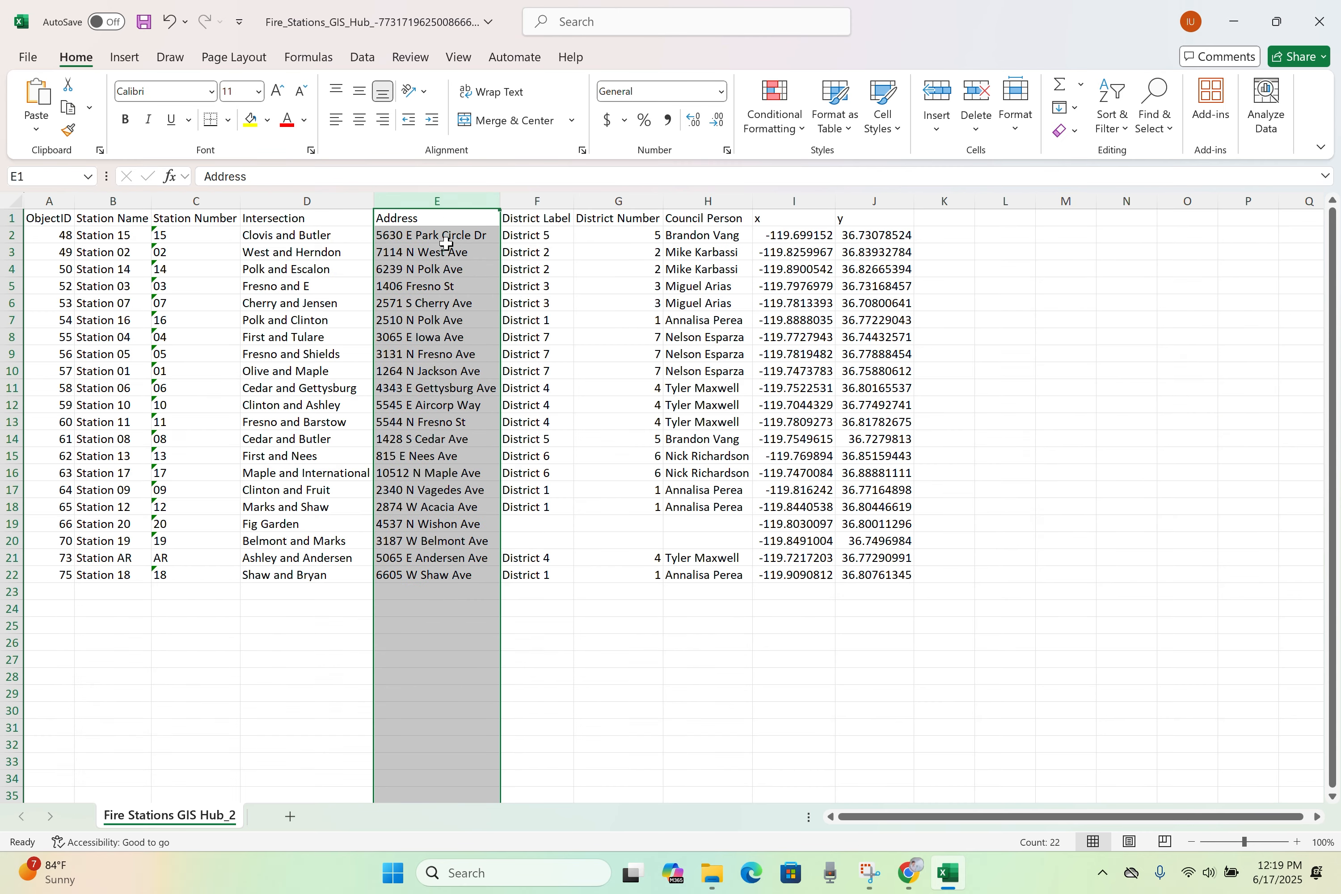
{"action": "right_click", "coordinate": [425, 203]}
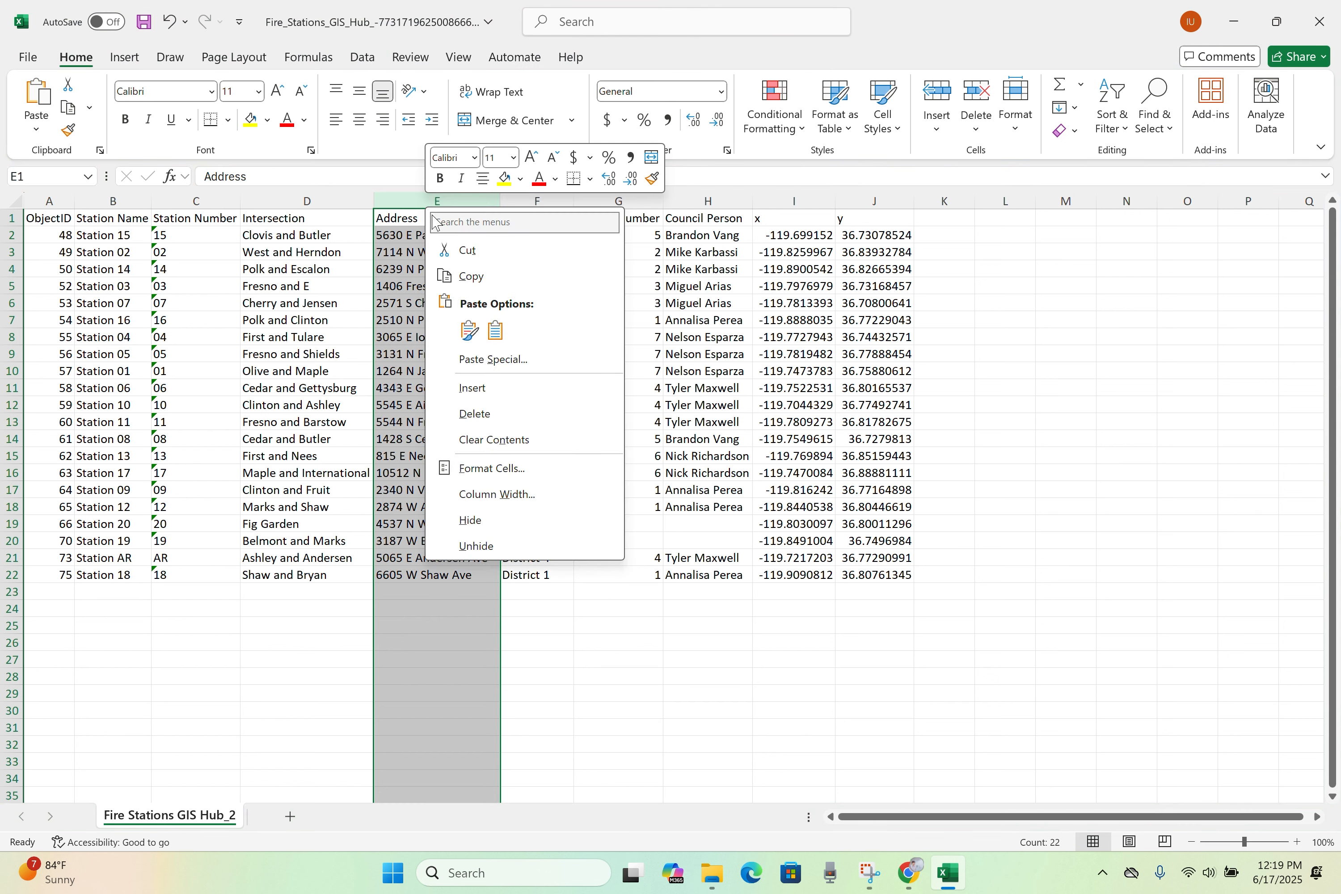
{"action": "left_click", "coordinate": [516, 389]}
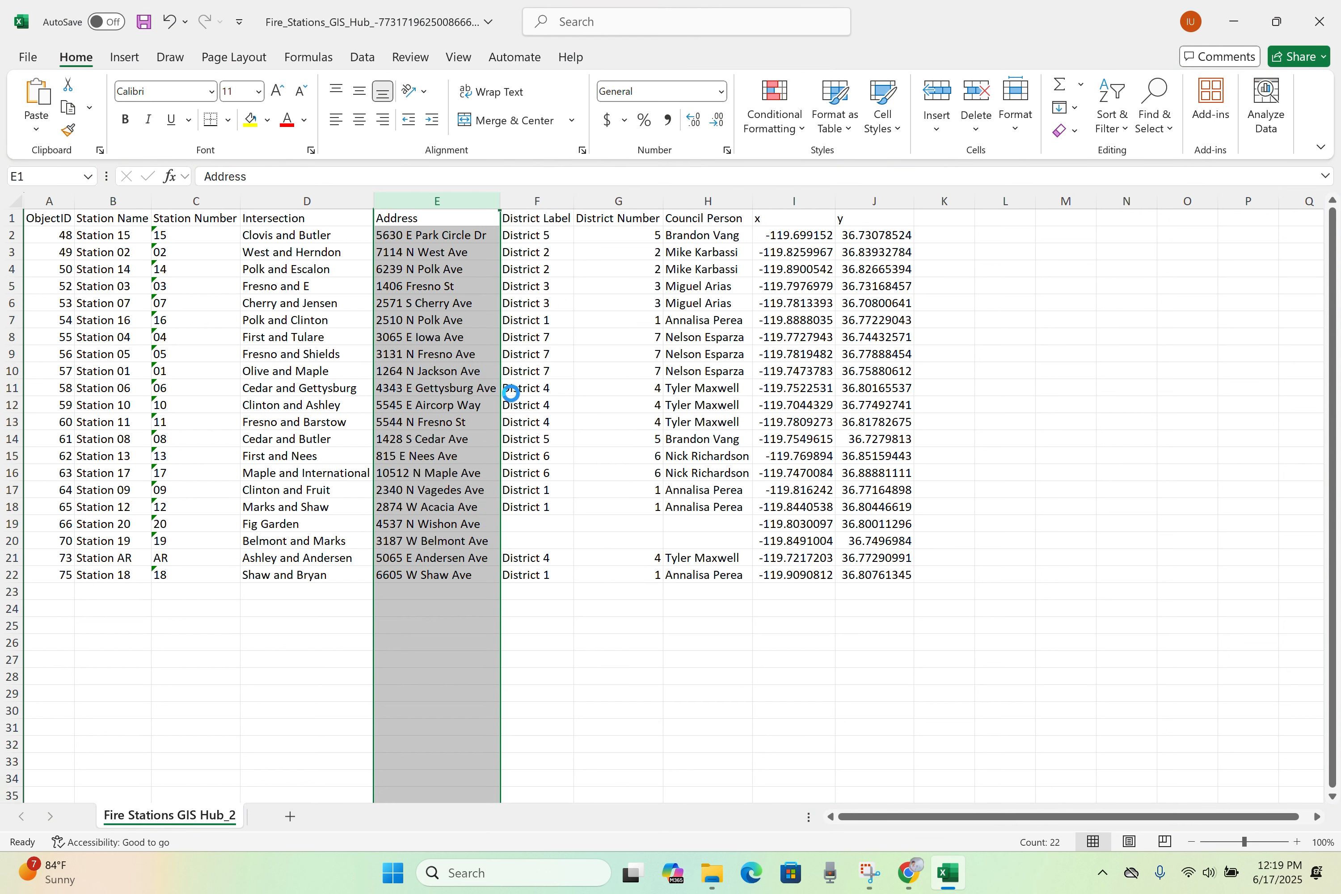
{"action": "right_click", "coordinate": [452, 203]}
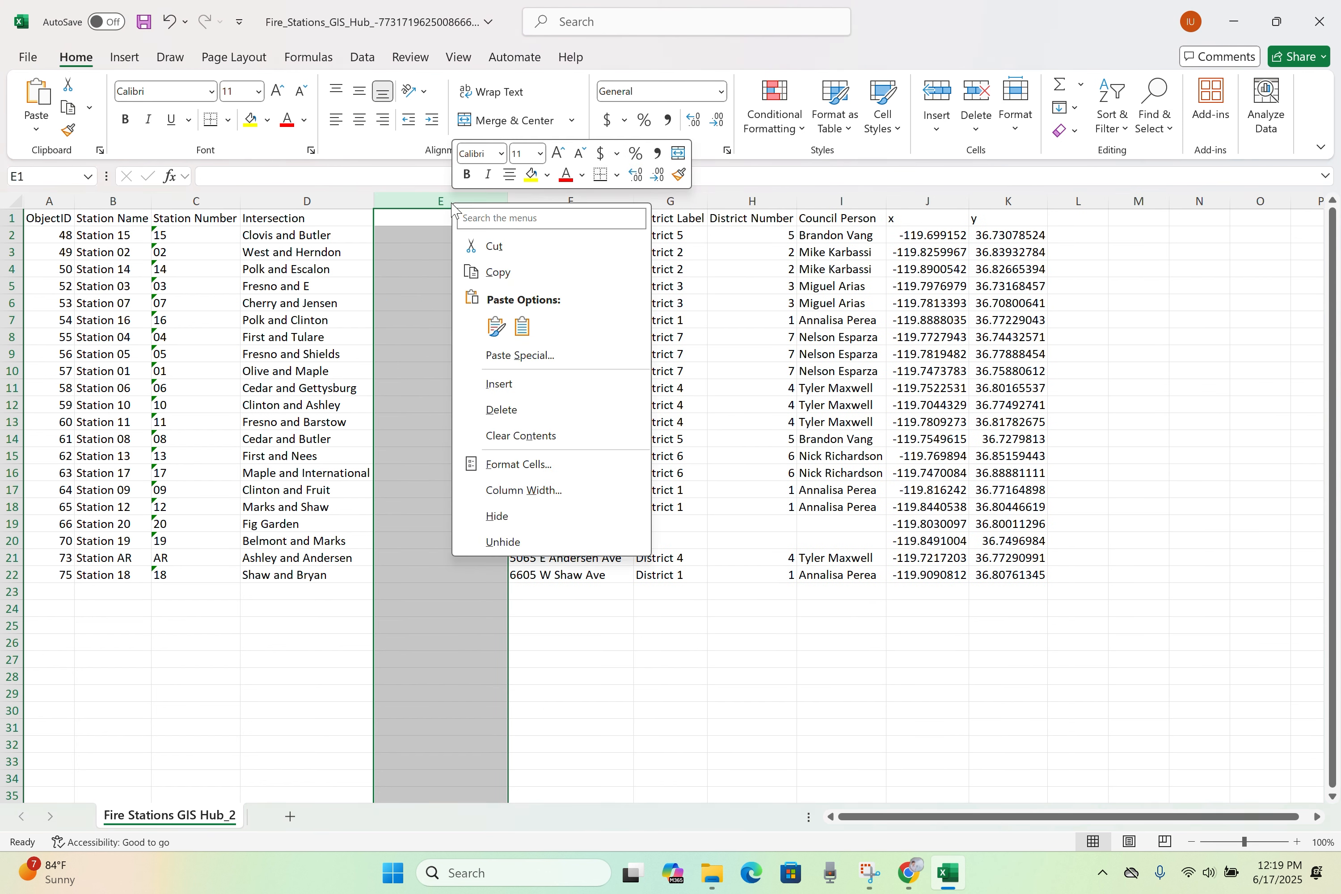
{"action": "left_click", "coordinate": [521, 389]}
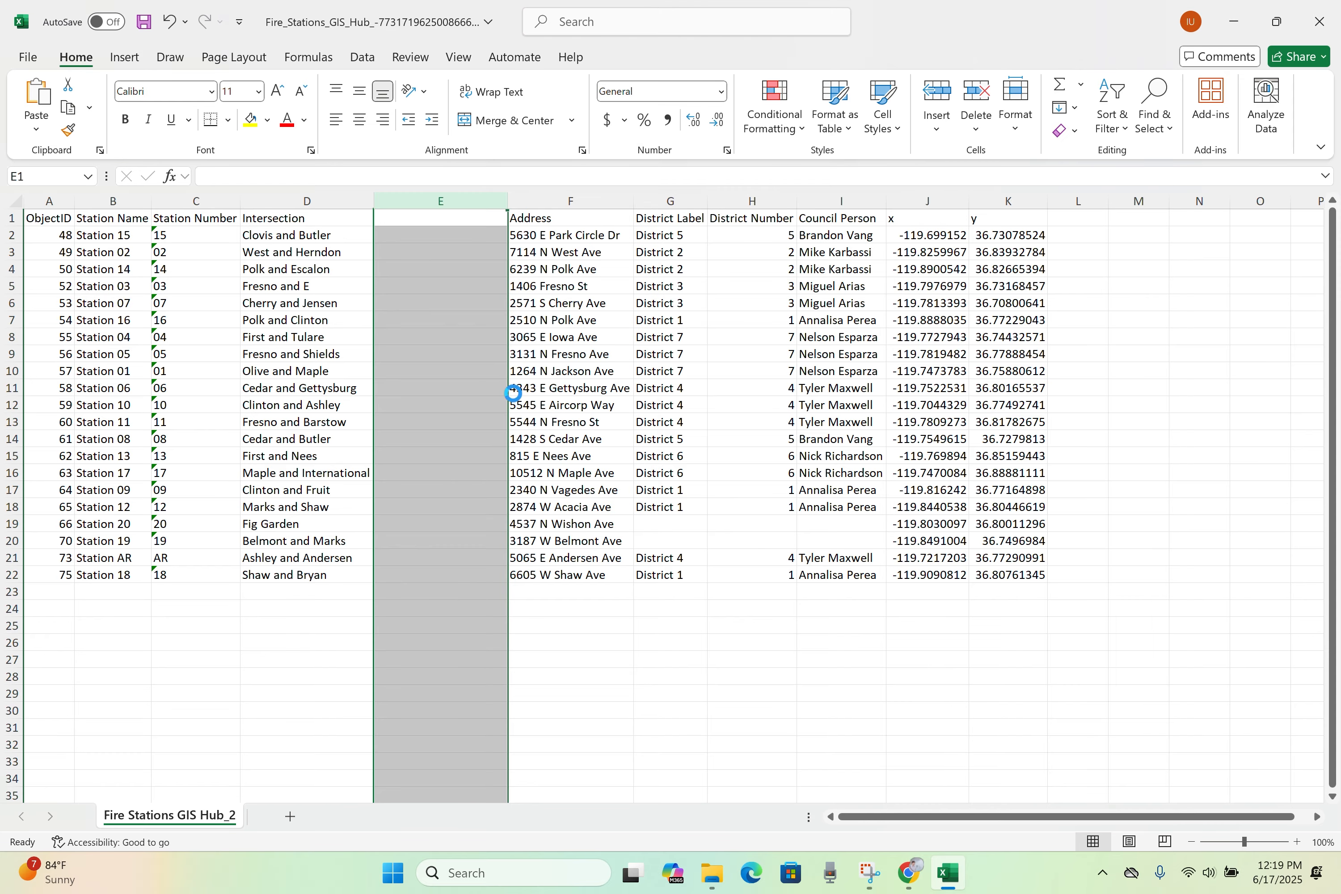
Step: Head the two new columns City in E1 and State in F1
{"action": "left_click", "coordinate": [474, 217]}
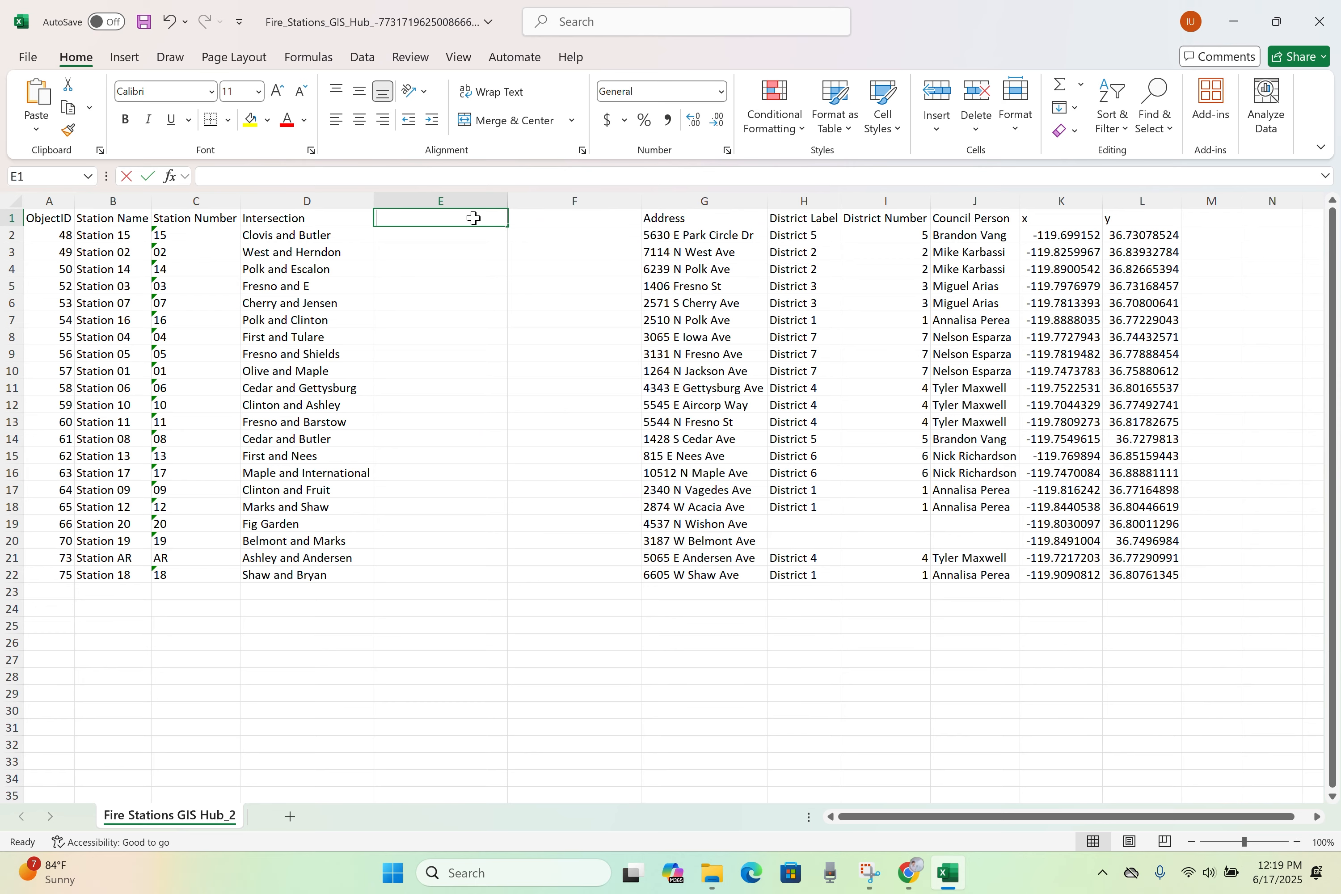
{"action": "type", "text": "City"}
{"action": "left_click", "coordinate": [549, 226]}
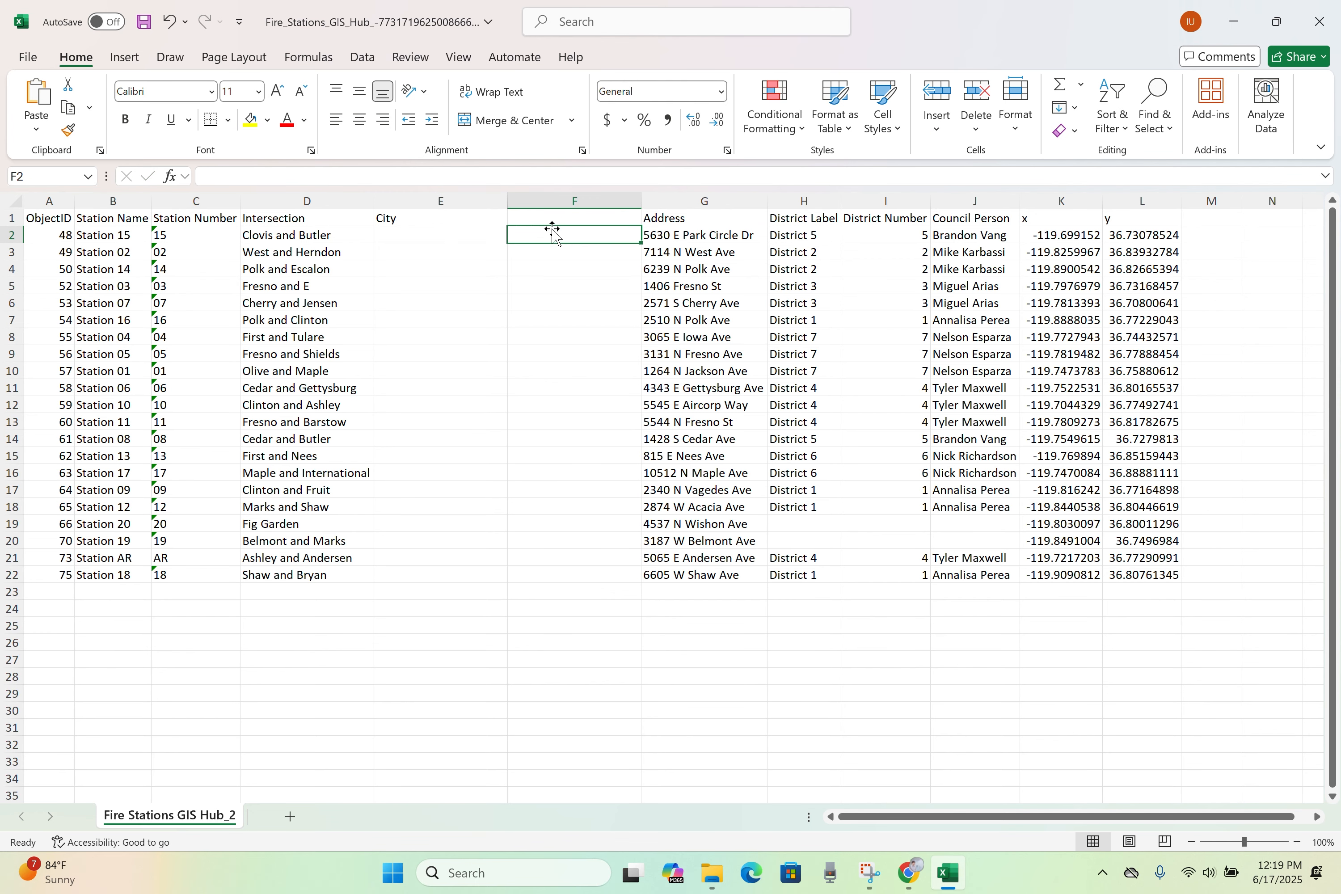
{"action": "type", "text": "State"}
Step: Fill the City column with Fresno and the State column with CA for every station, rows 2 to 22
{"action": "left_click", "coordinate": [533, 235]}
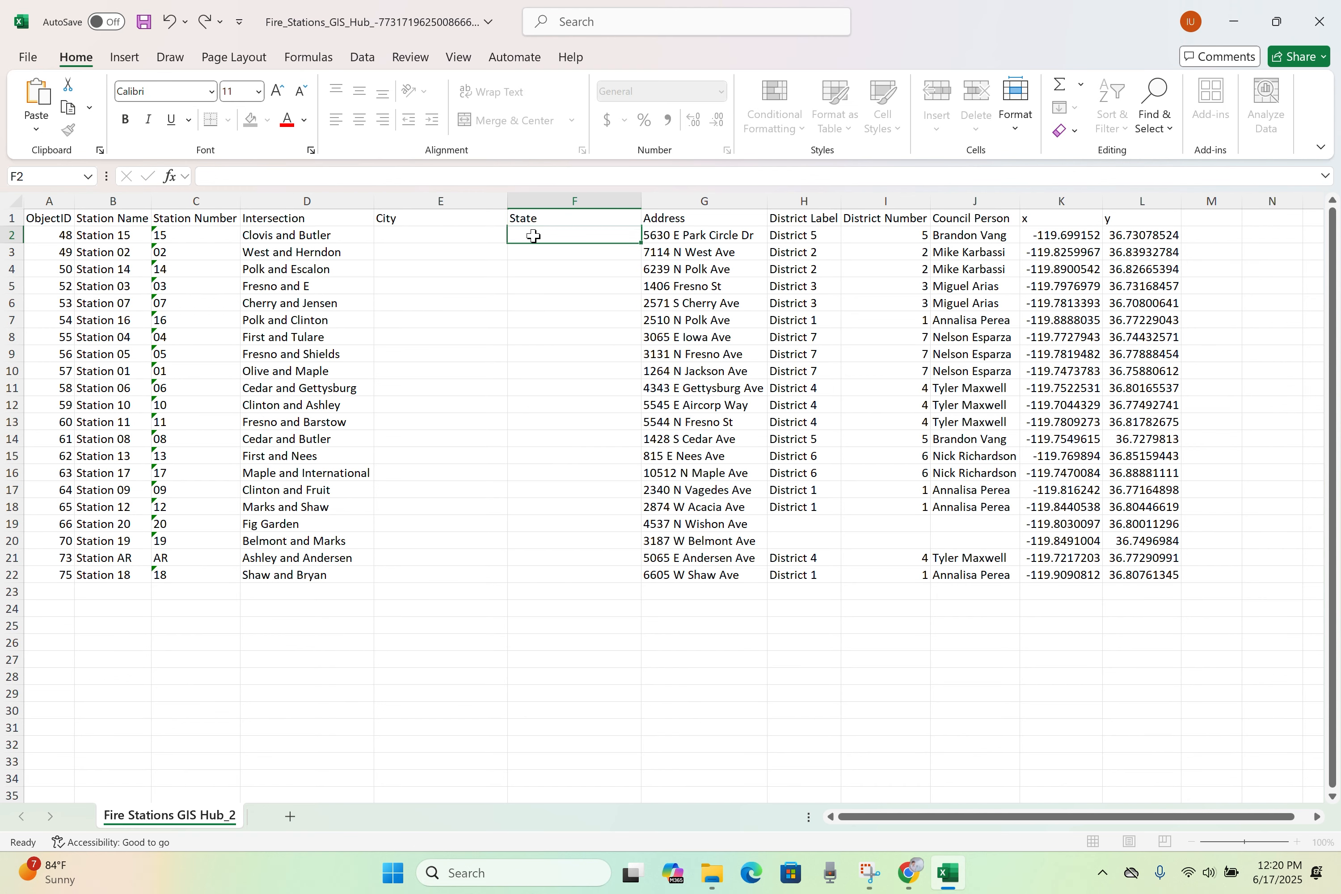
{"action": "type", "text": "CA"}
{"action": "left_click", "coordinate": [460, 240]}
{"action": "type", "text": "Fresno"}
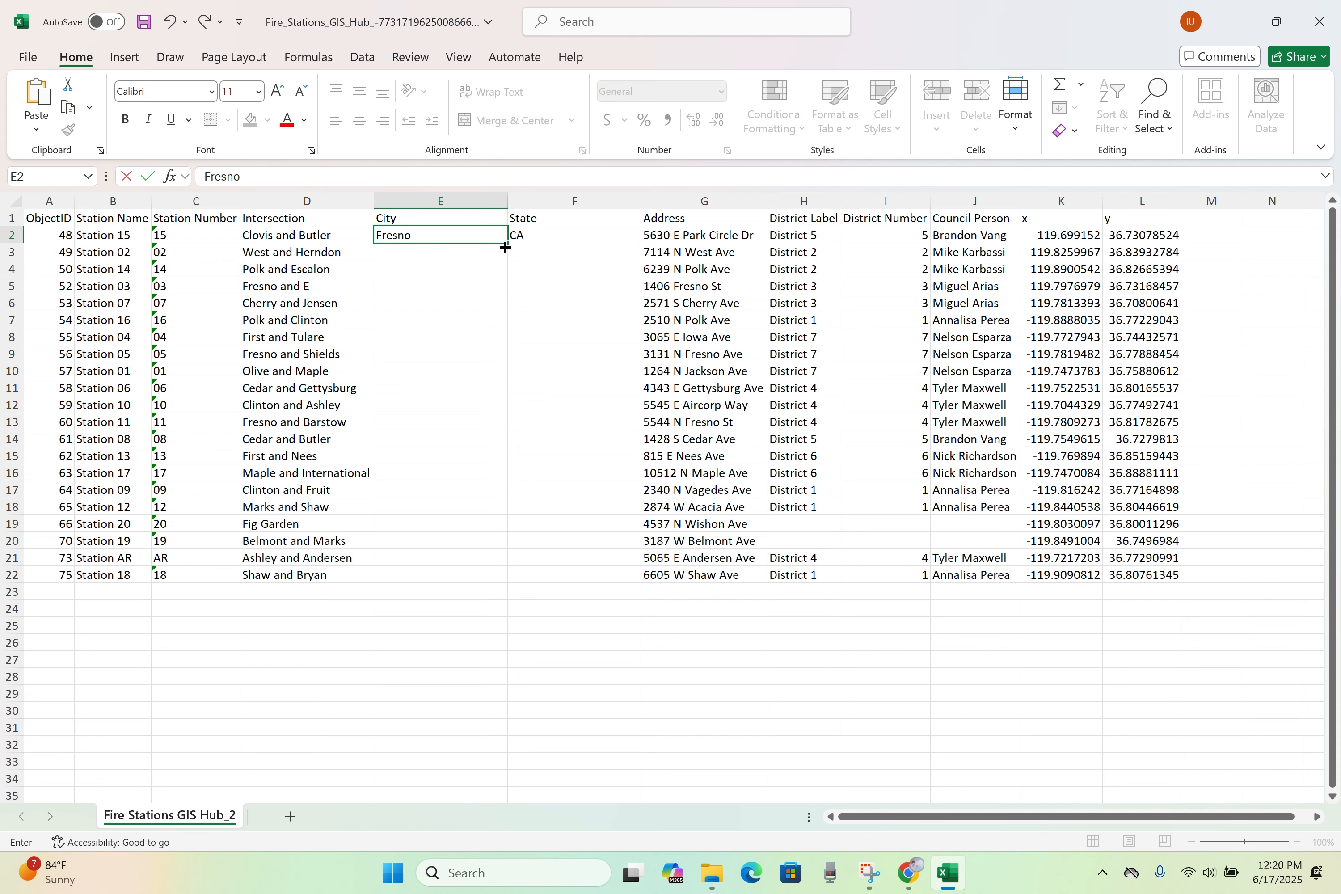
{"action": "left_click_drag", "start_coordinate": [507, 245], "coordinate": [482, 591]}
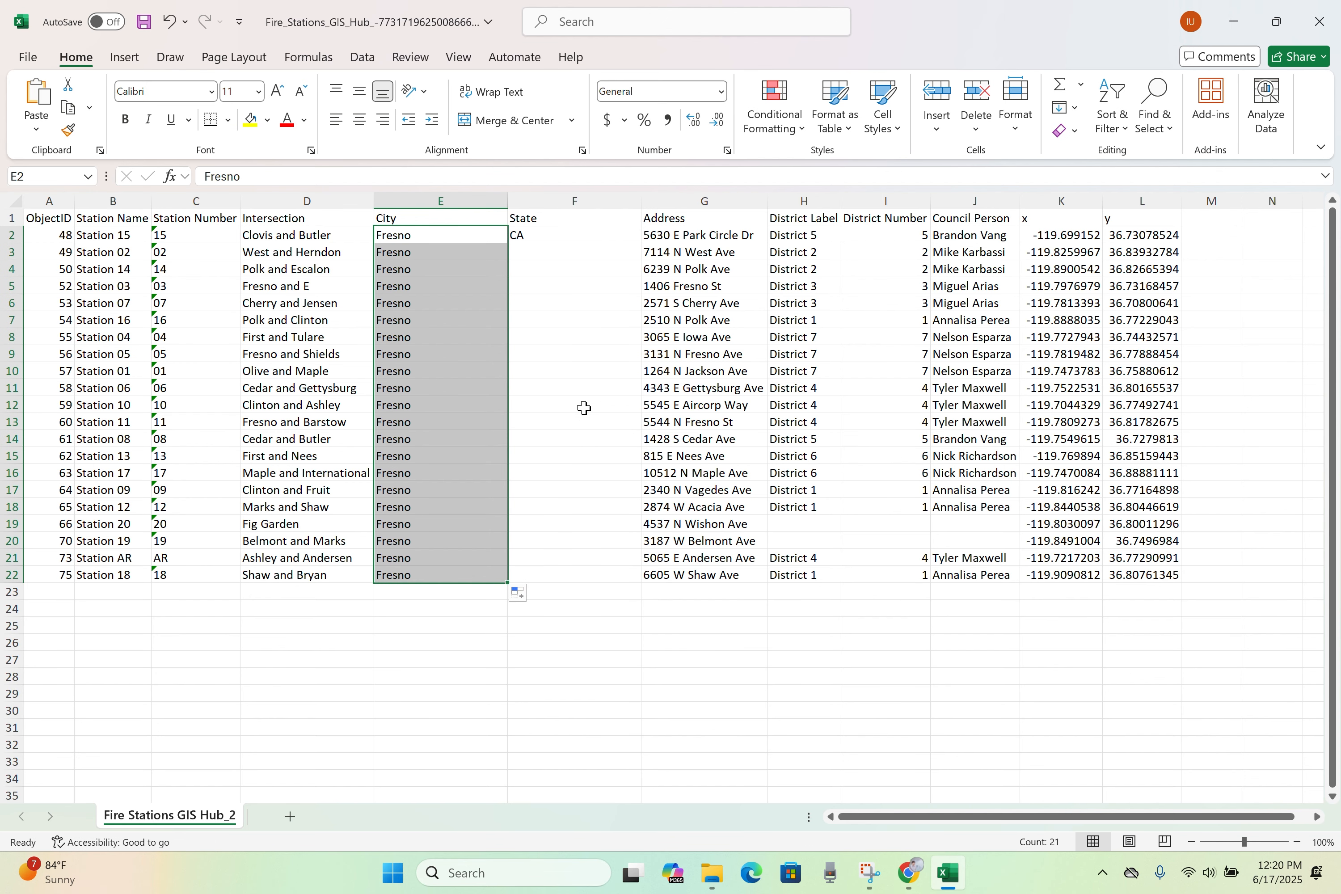
{"action": "left_click", "coordinate": [584, 236]}
{"action": "left_click_drag", "start_coordinate": [641, 243], "coordinate": [619, 579]}
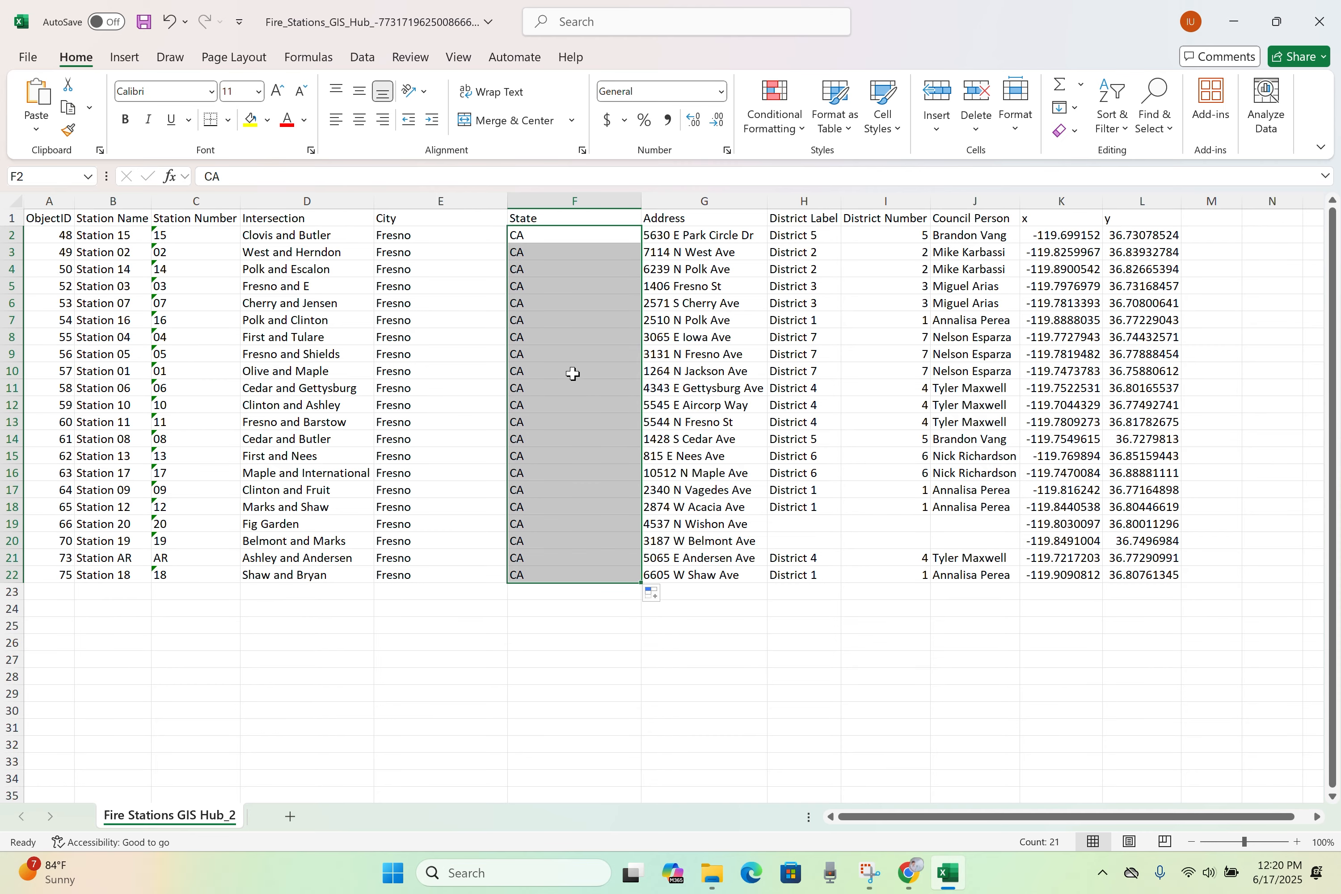
Step: Save a copy of the workbook in Downloads as FireStationsGISHubUpdated in Excel Workbook format
{"action": "left_click", "coordinate": [28, 56]}
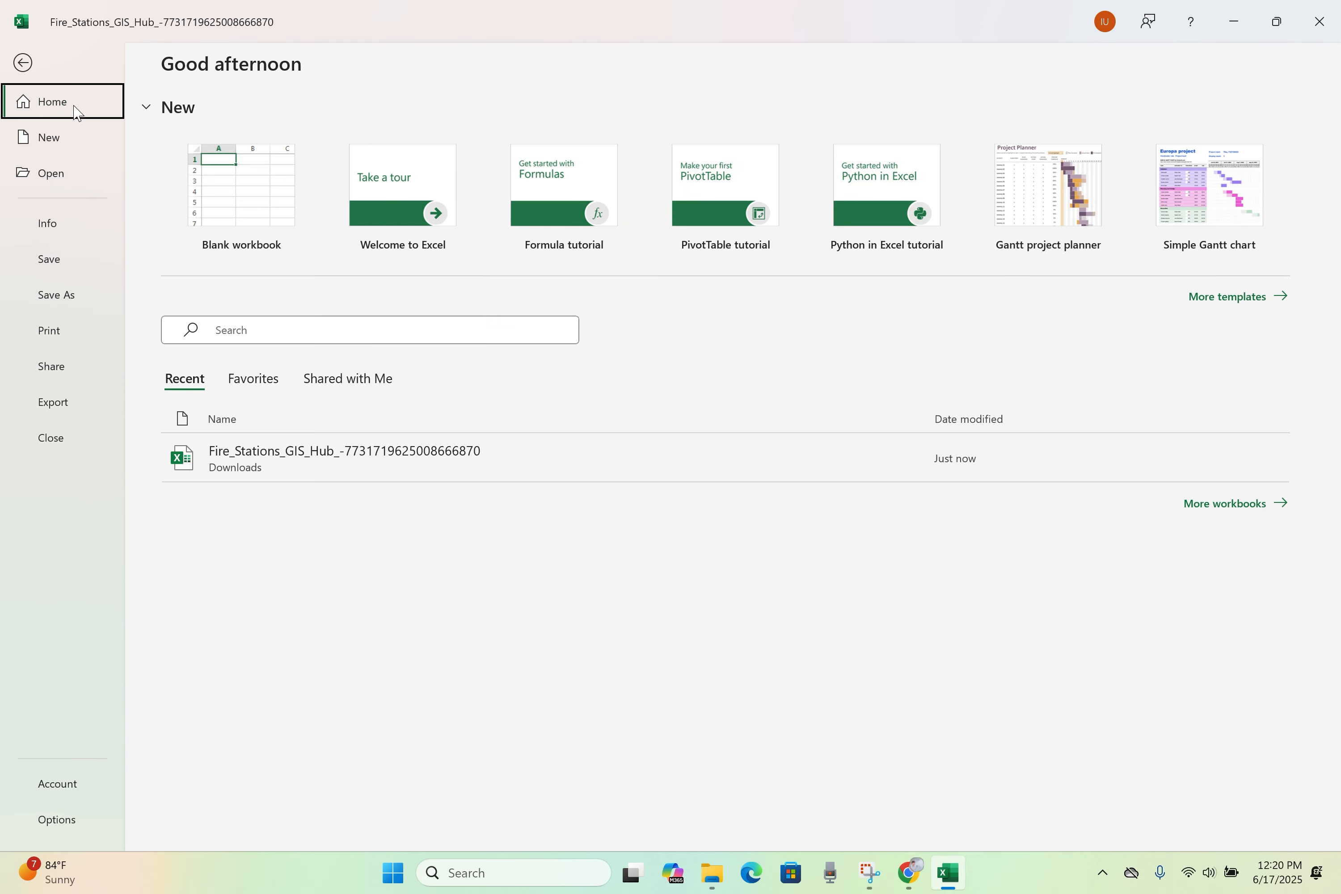
{"action": "left_click", "coordinate": [72, 294]}
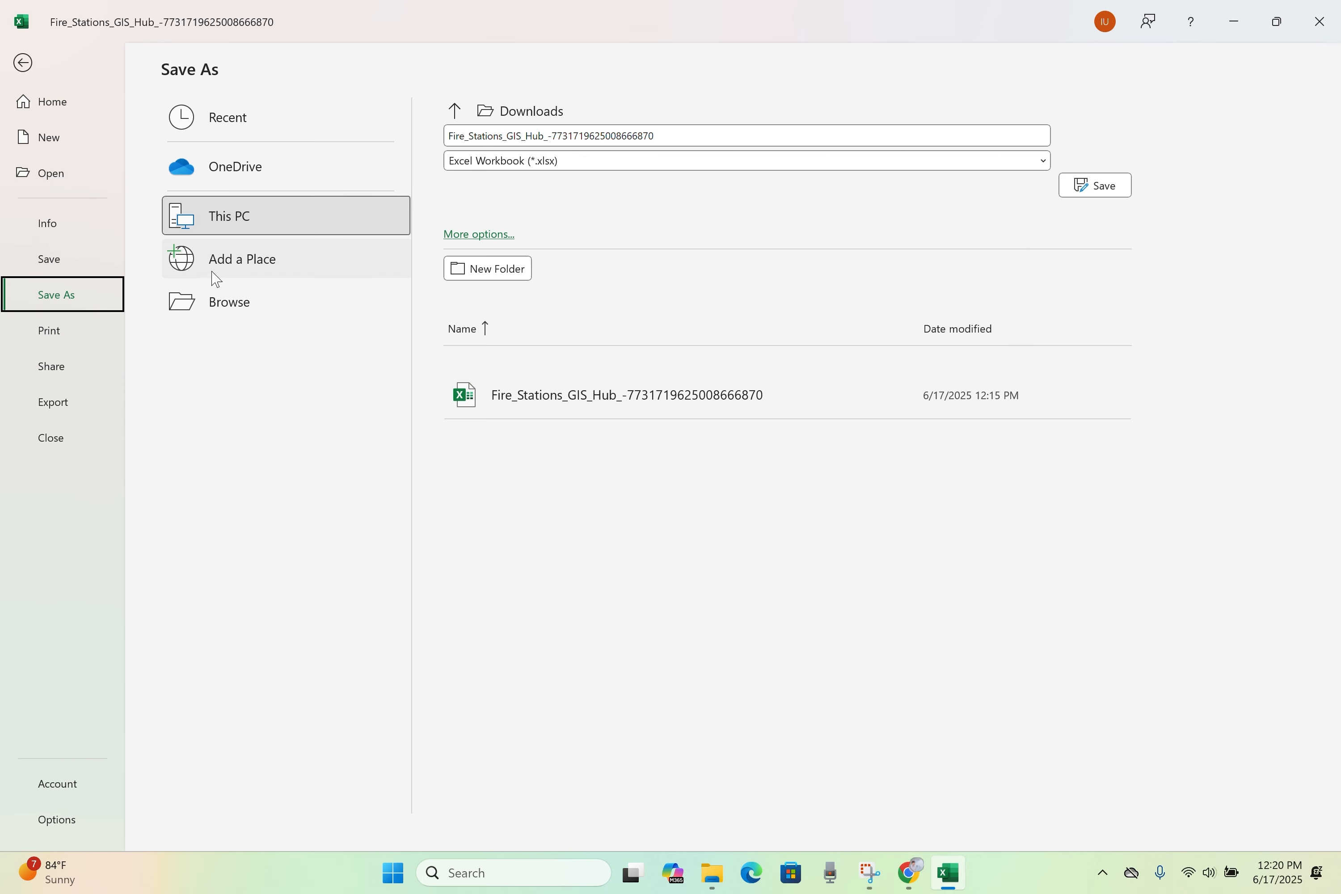
{"action": "left_click", "coordinate": [665, 132]}
{"action": "left_click", "coordinate": [670, 132]}
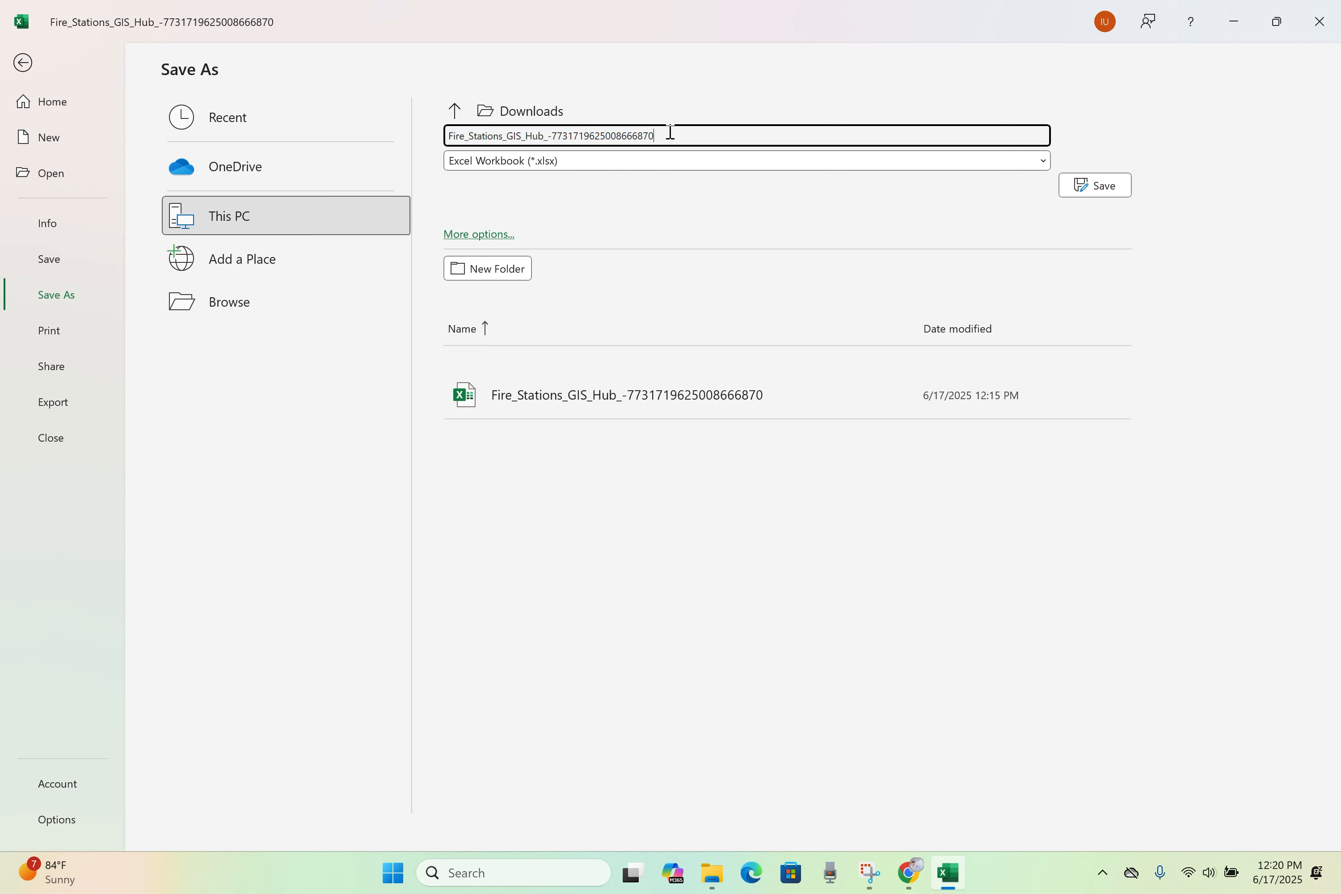
{"action": "left_click_drag", "start_coordinate": [672, 133], "coordinate": [547, 142]}
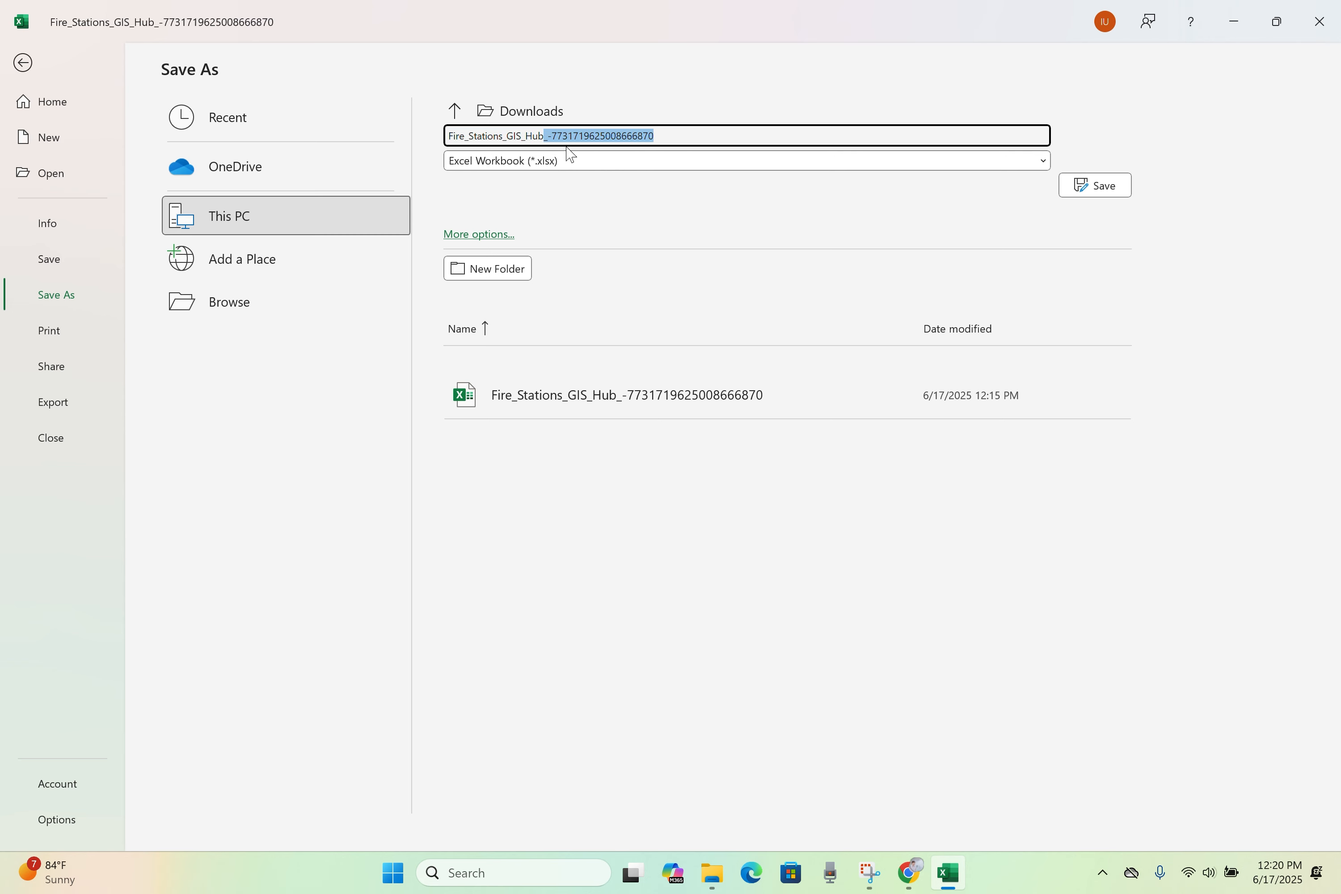
{"action": "key", "text": "BackSpace"}
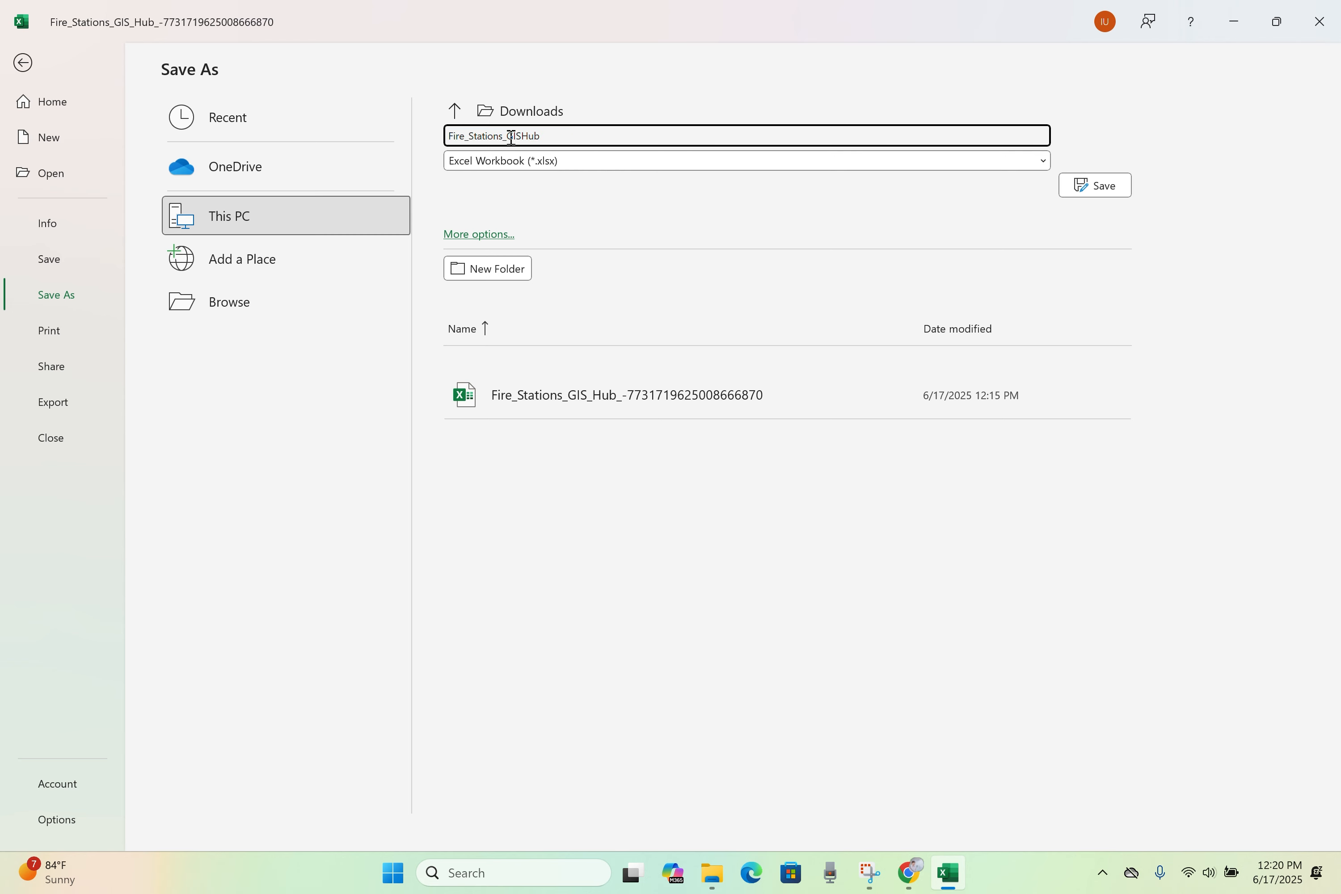
{"action": "left_click", "coordinate": [508, 137]}
{"action": "key", "text": "BackSpace"}
{"action": "key", "text": "BackSpace"}
{"action": "left_click", "coordinate": [569, 139]}
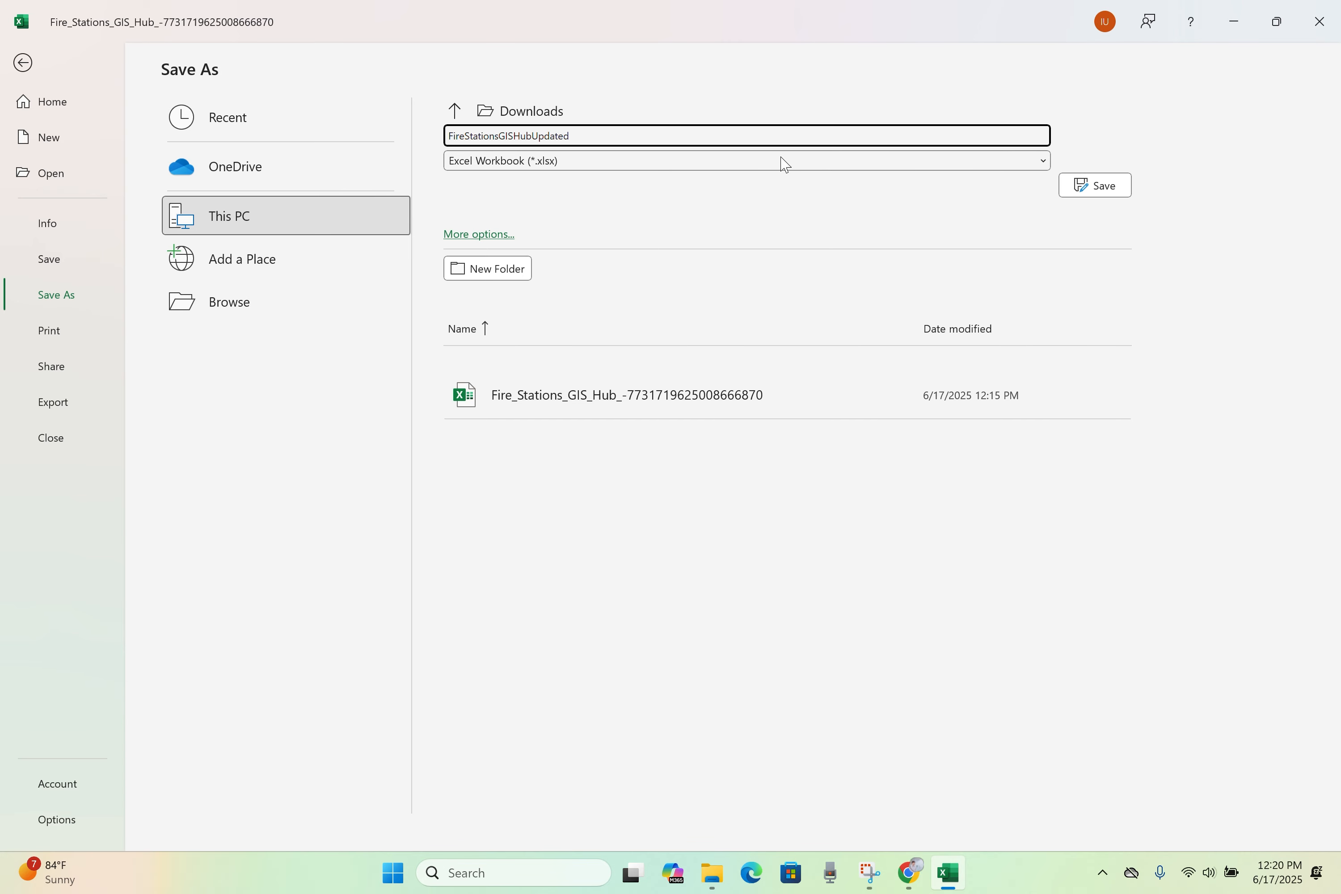
{"action": "left_click", "coordinate": [1086, 189]}
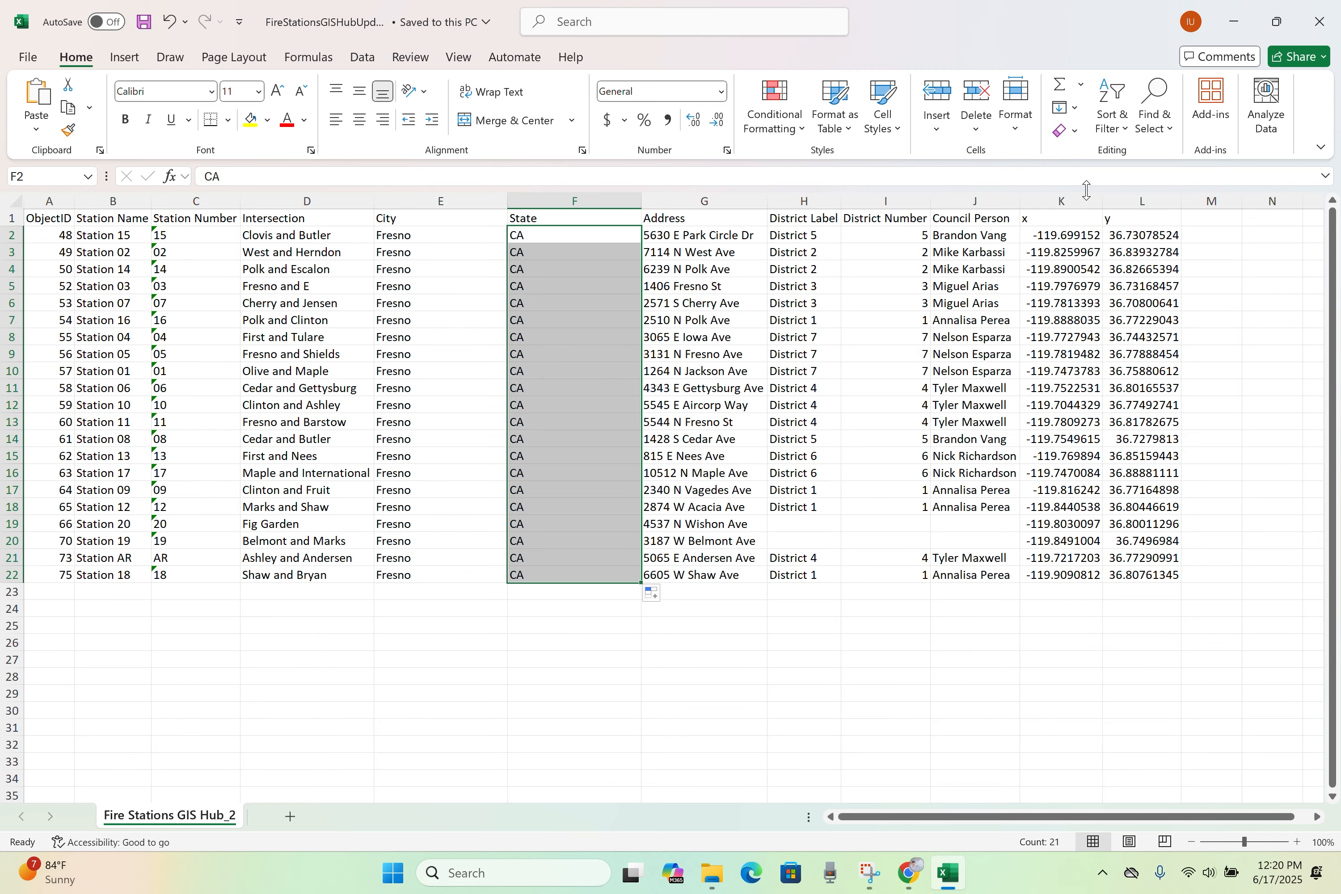
Step: Switch to ArcGIS Online in Chrome and add FireStationsGISHubUpdated.xlsx from the device as a hosted feature layer, keeping all fields selected
{"action": "left_click", "coordinate": [908, 873]}
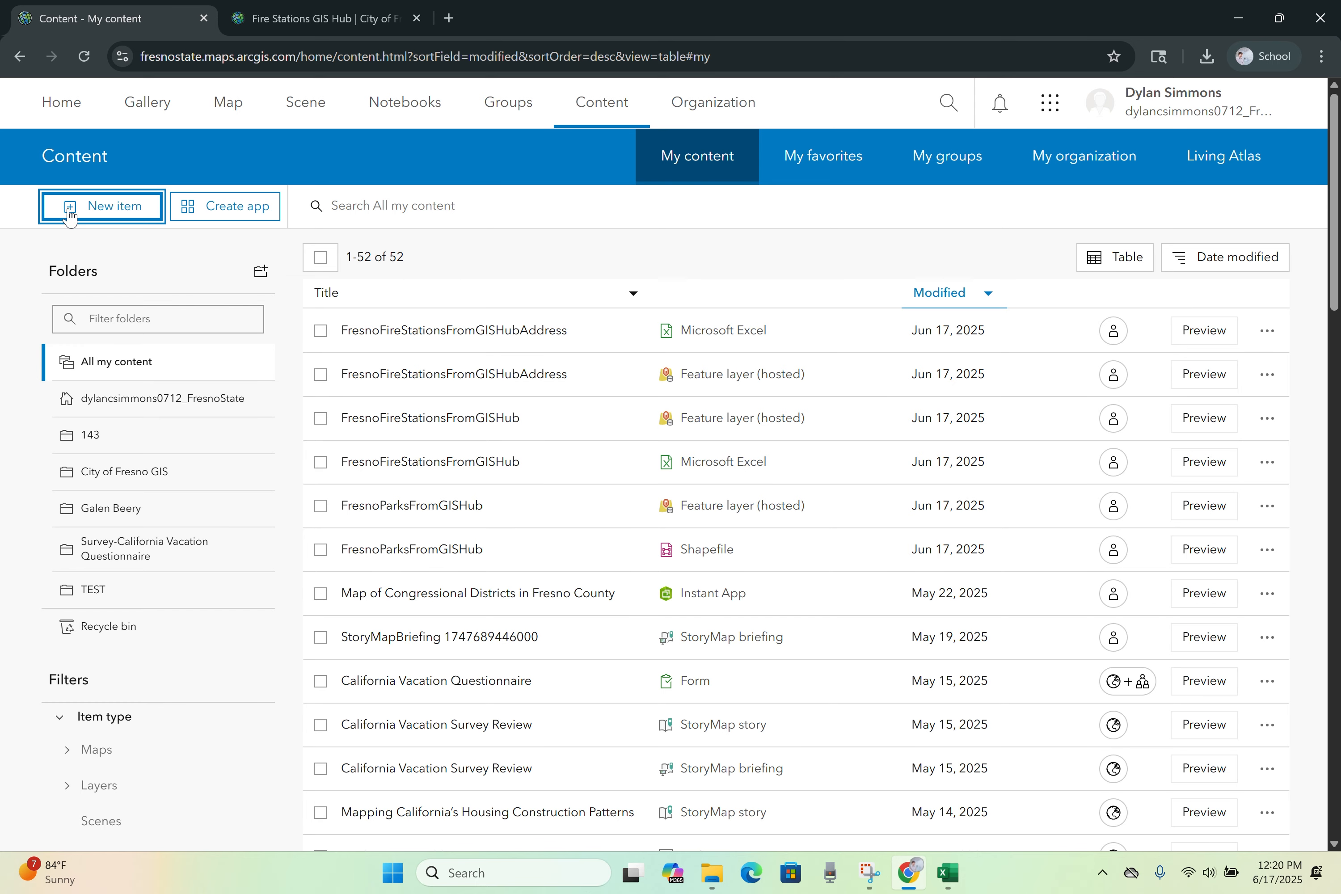
{"action": "left_click", "coordinate": [84, 212]}
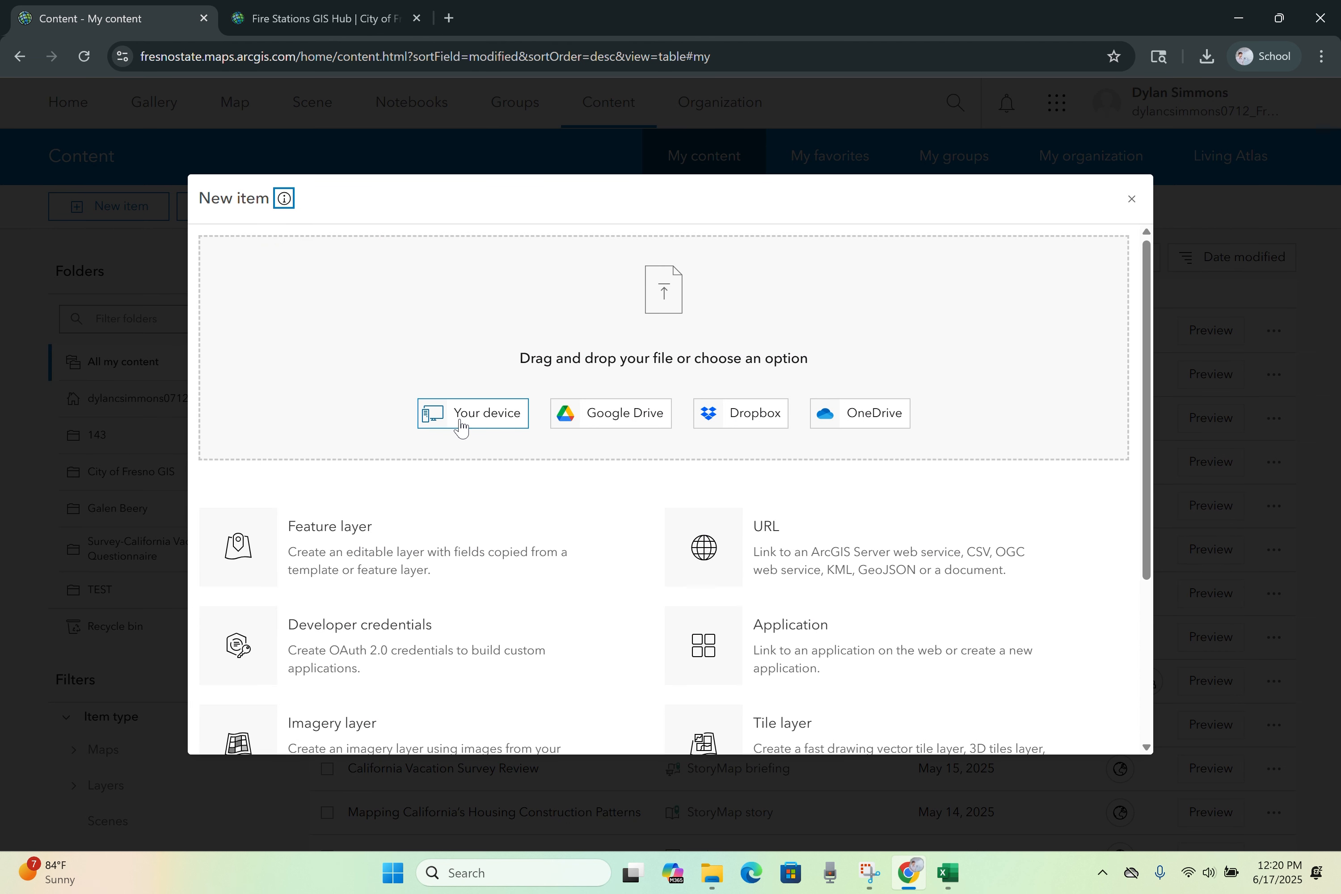
{"action": "left_click", "coordinate": [458, 423]}
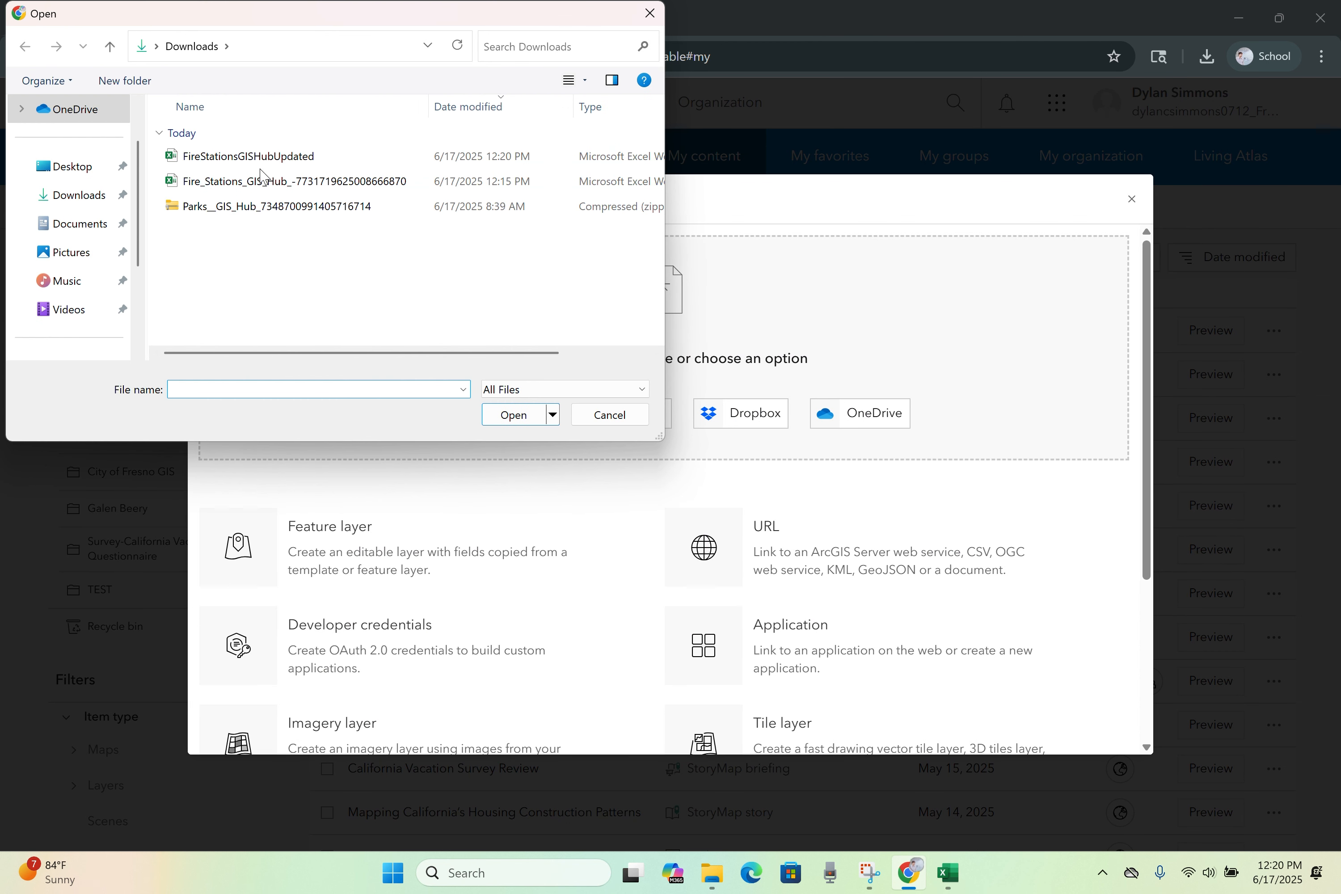
{"action": "left_click", "coordinate": [274, 161]}
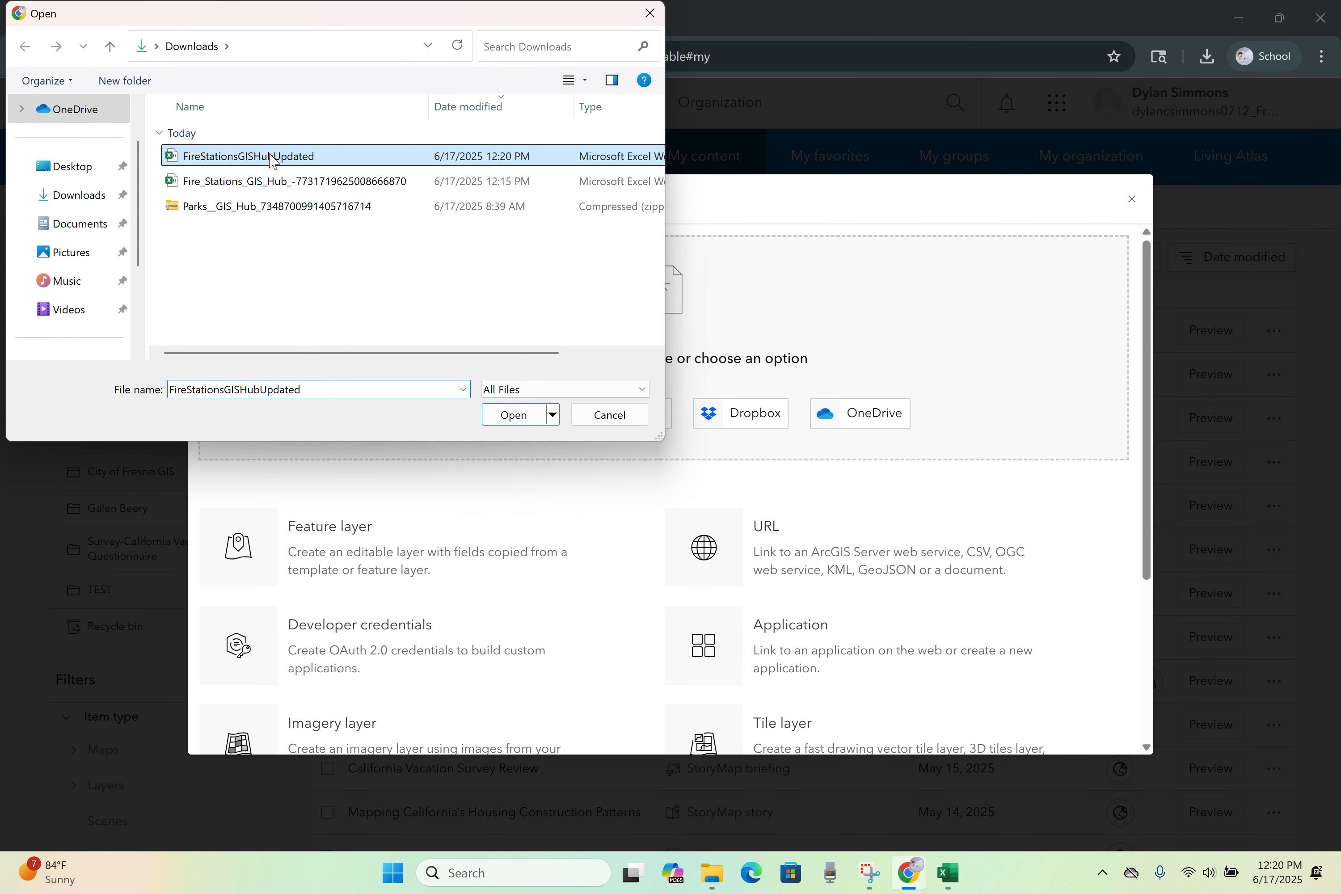
{"action": "left_click", "coordinate": [543, 414]}
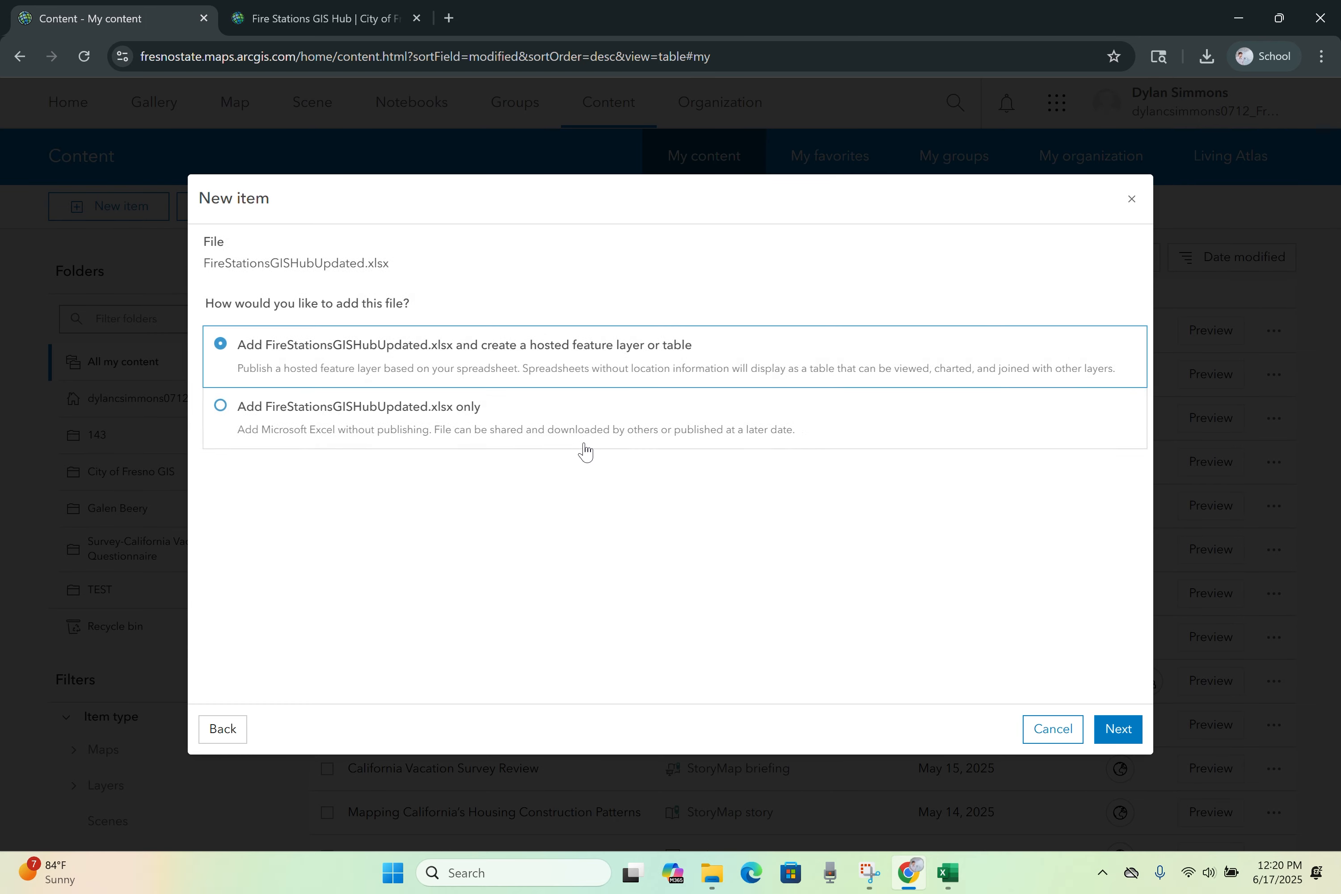
{"action": "left_click", "coordinate": [1118, 729]}
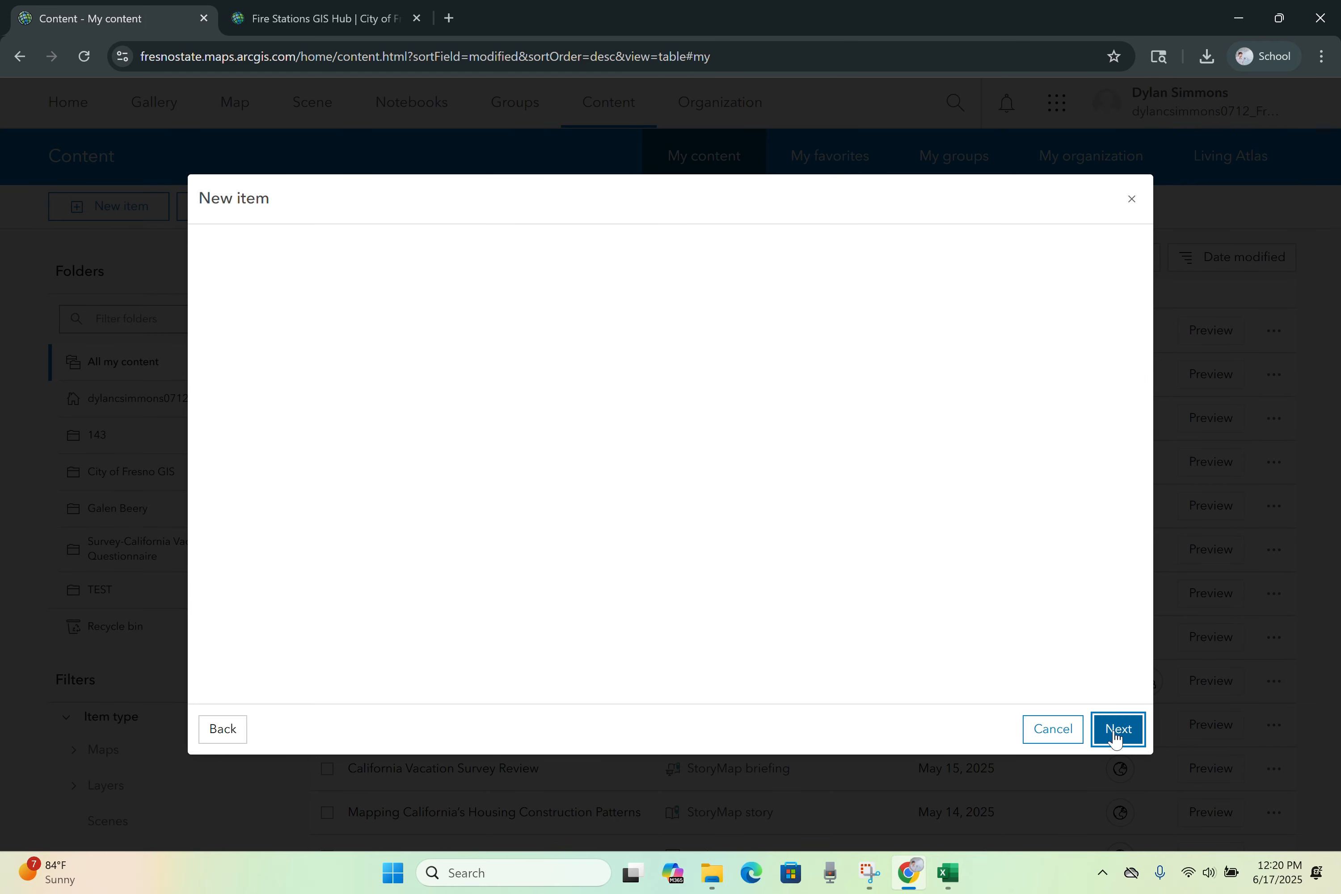
{"action": "scroll", "coordinate": [498, 449], "scroll_direction": "down", "scroll_amount": 2}
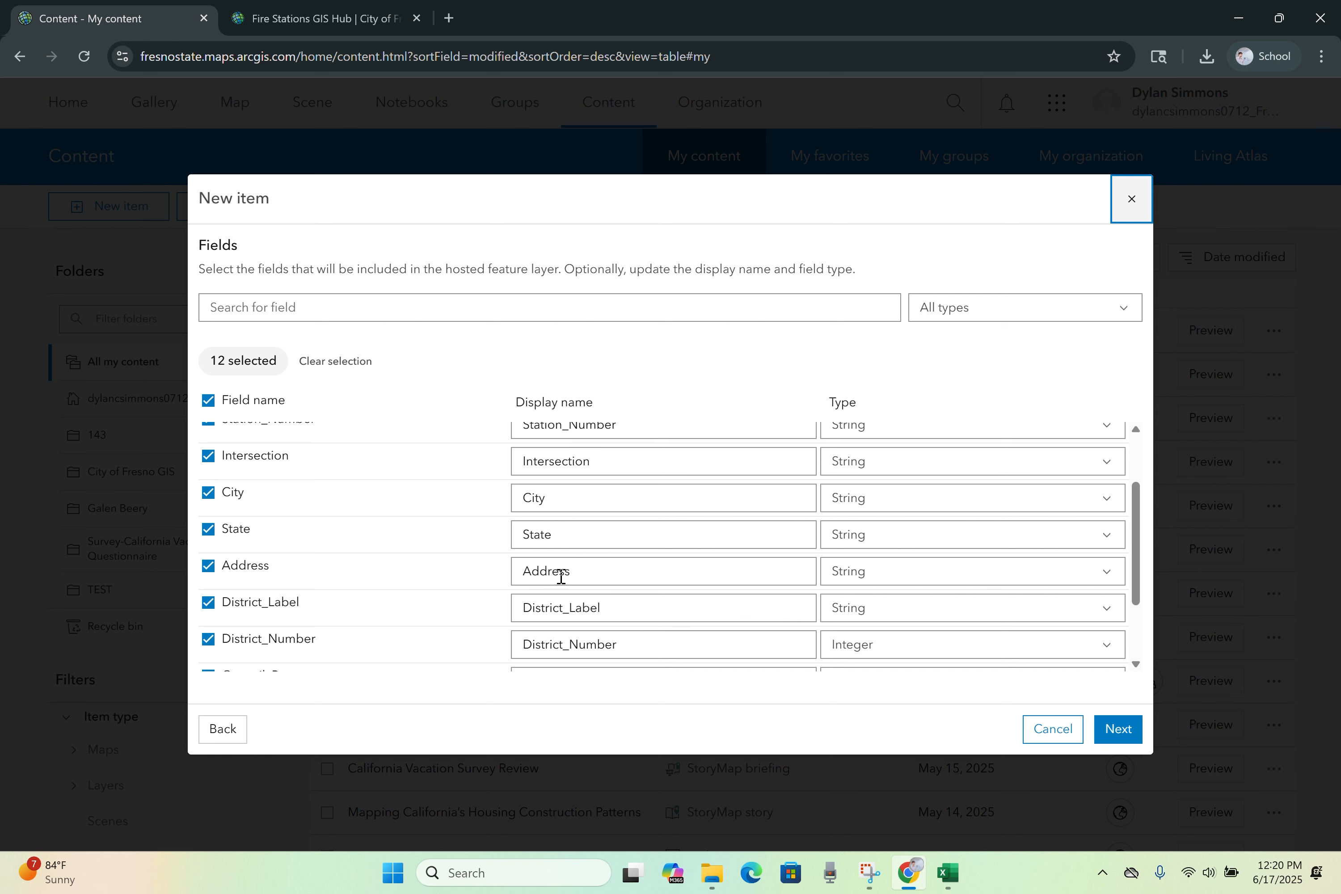
{"action": "left_click", "coordinate": [1100, 730]}
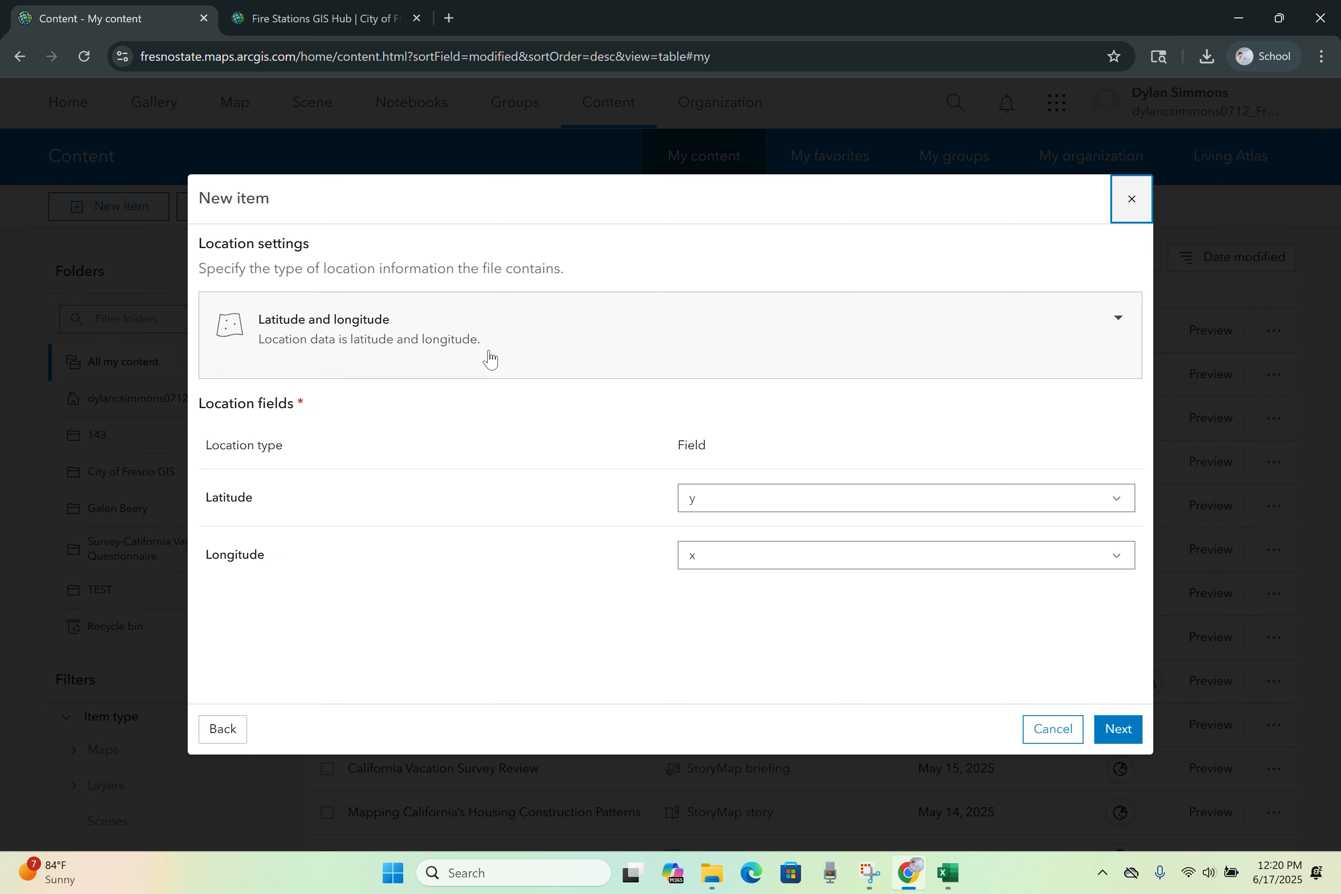
Step: Locate the stations by addresses or place names using multiple fields, accepting the Address, City and State field matches
{"action": "left_click", "coordinate": [434, 341]}
{"action": "left_click", "coordinate": [425, 511]}
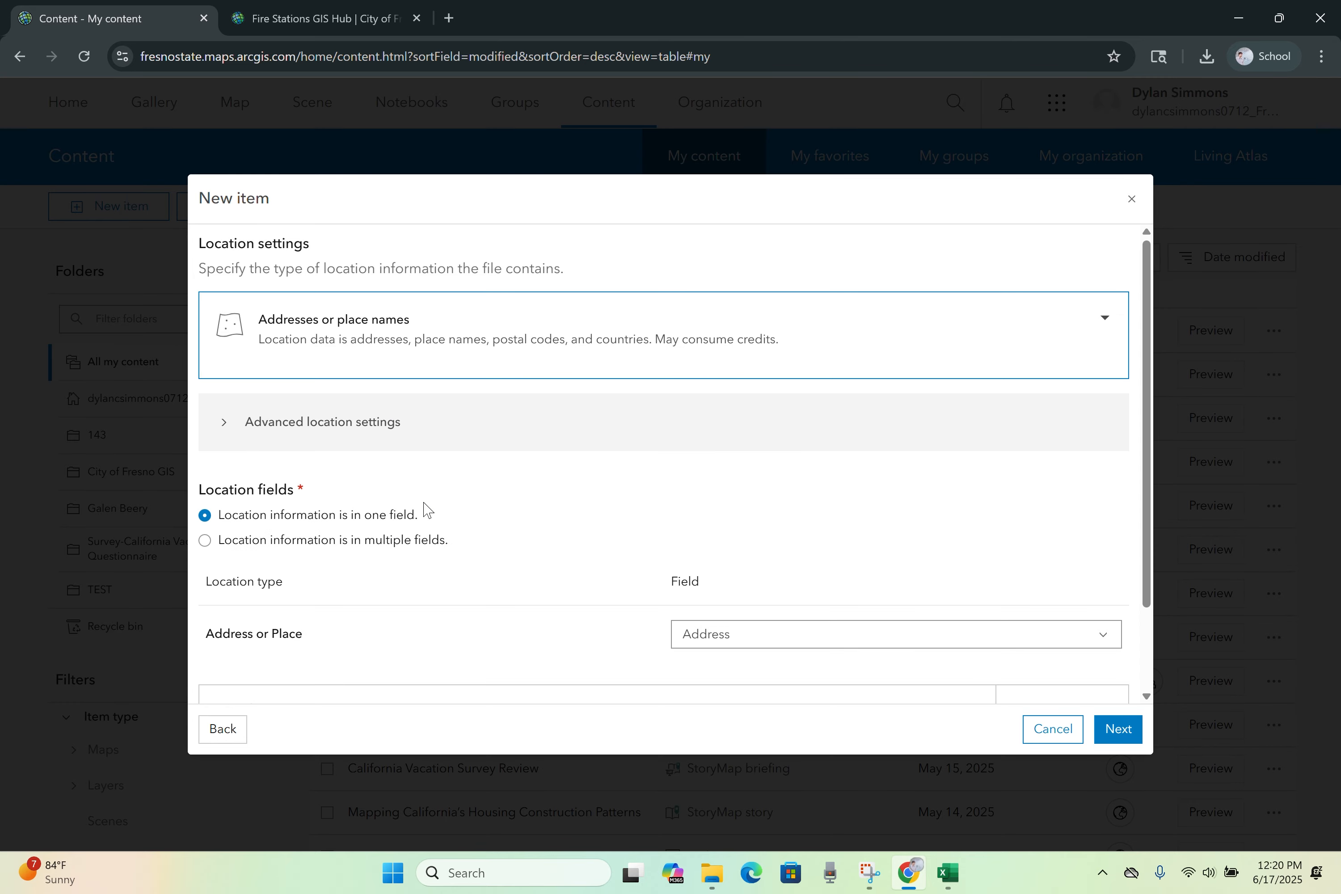
{"action": "scroll", "coordinate": [474, 495], "scroll_direction": "down", "scroll_amount": 2}
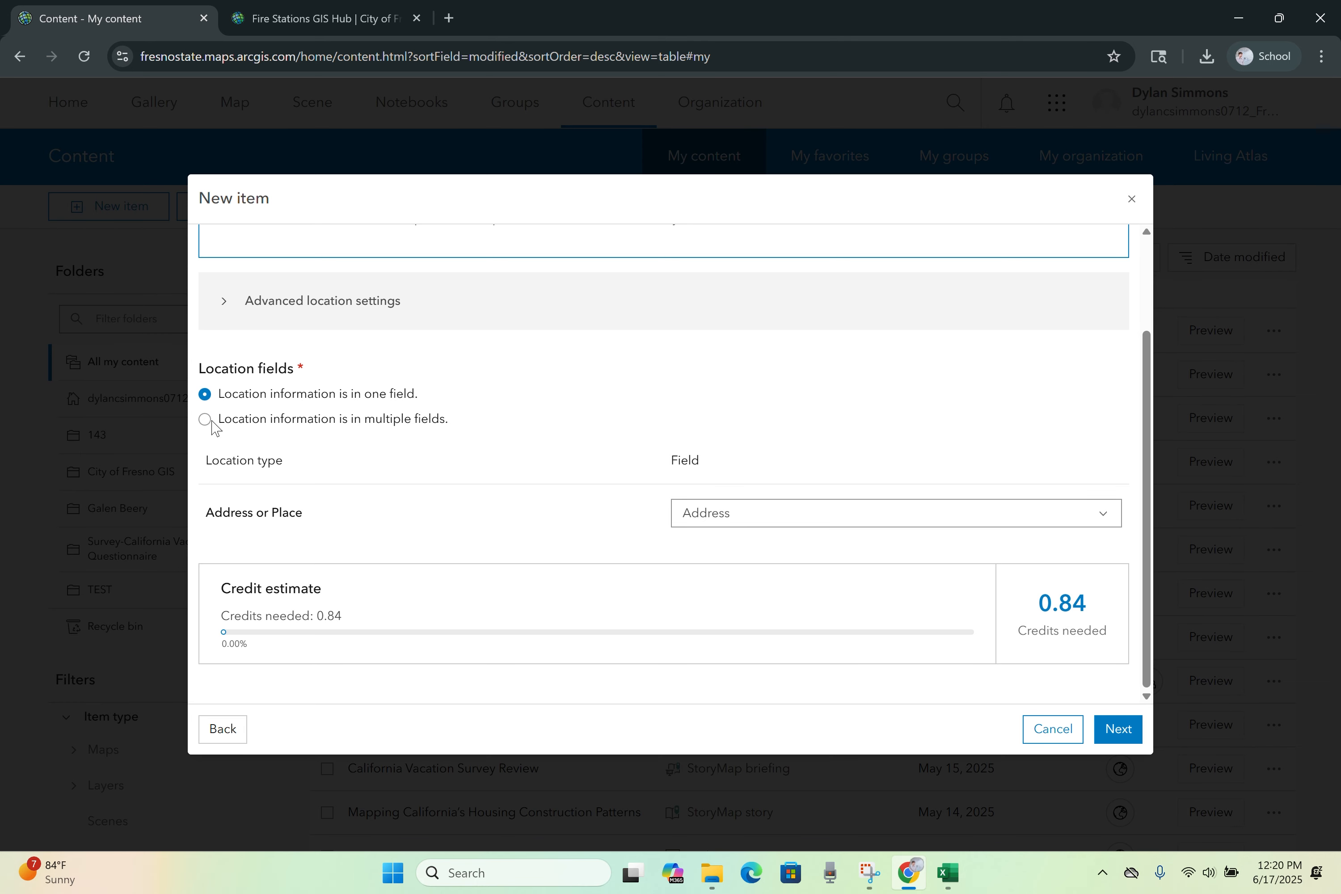
{"action": "left_click", "coordinate": [208, 421]}
{"action": "scroll", "coordinate": [686, 450], "scroll_direction": "down", "scroll_amount": 3}
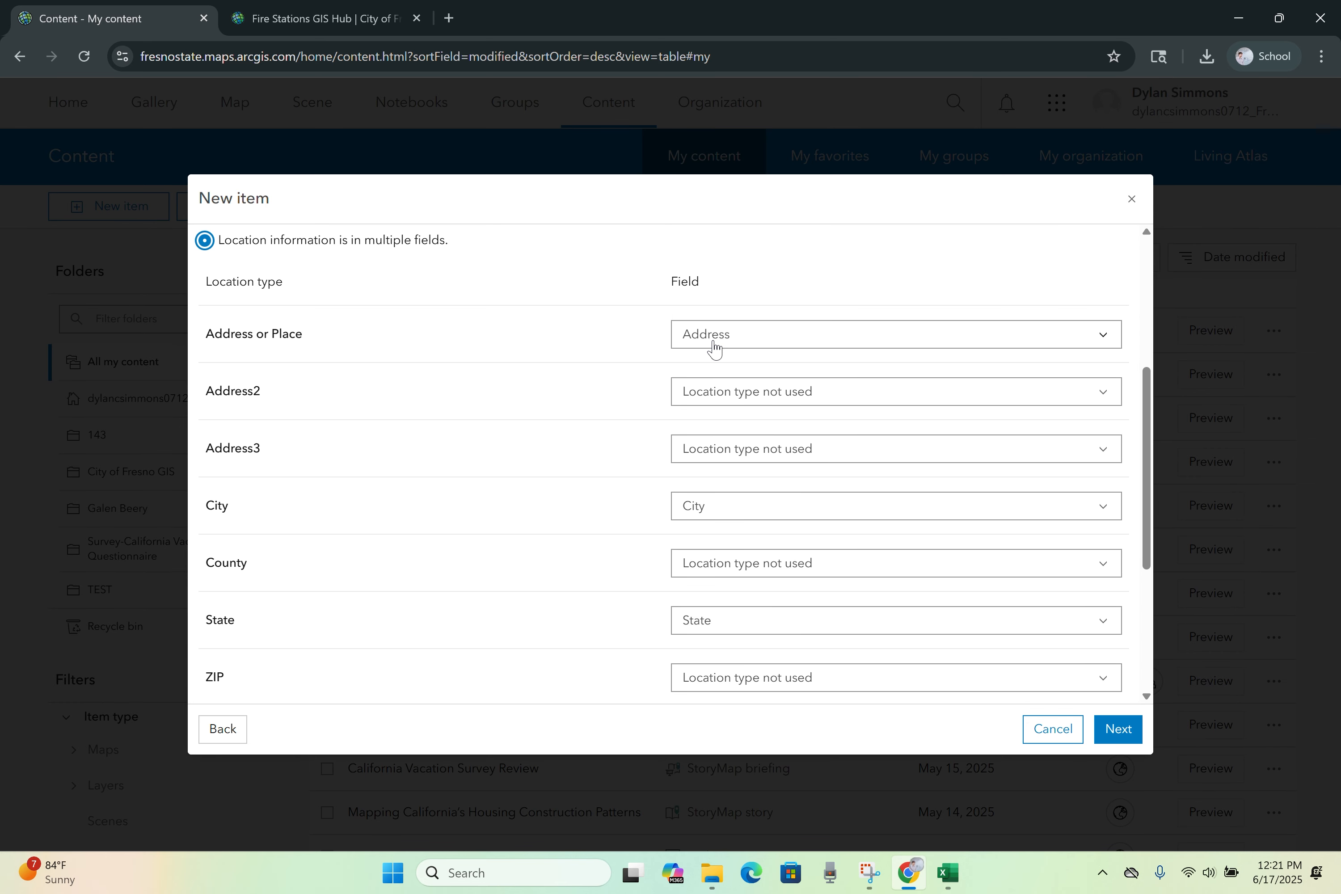
{"action": "scroll", "coordinate": [736, 383], "scroll_direction": "down", "scroll_amount": 2}
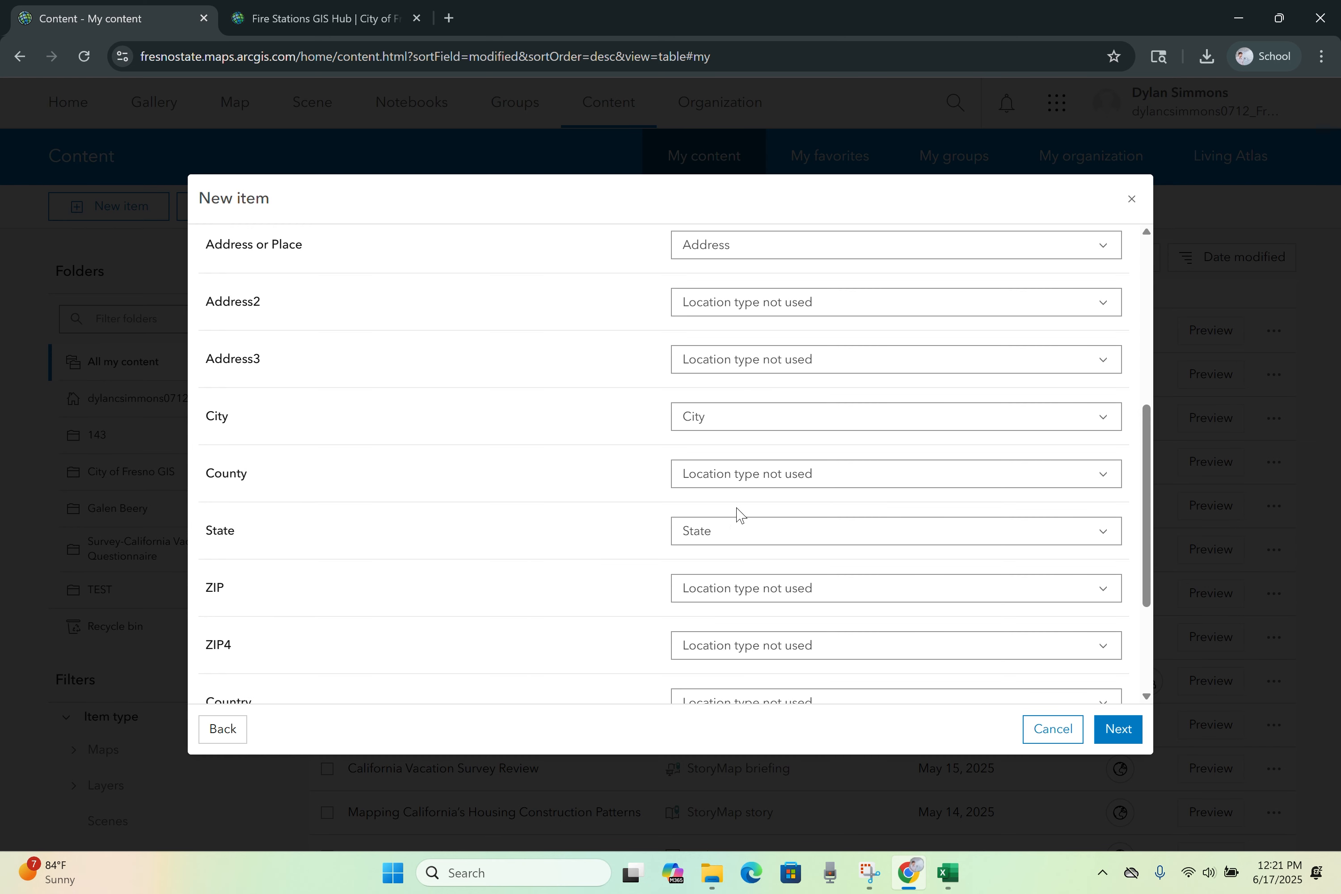
{"action": "scroll", "coordinate": [740, 515], "scroll_direction": "down", "scroll_amount": 3}
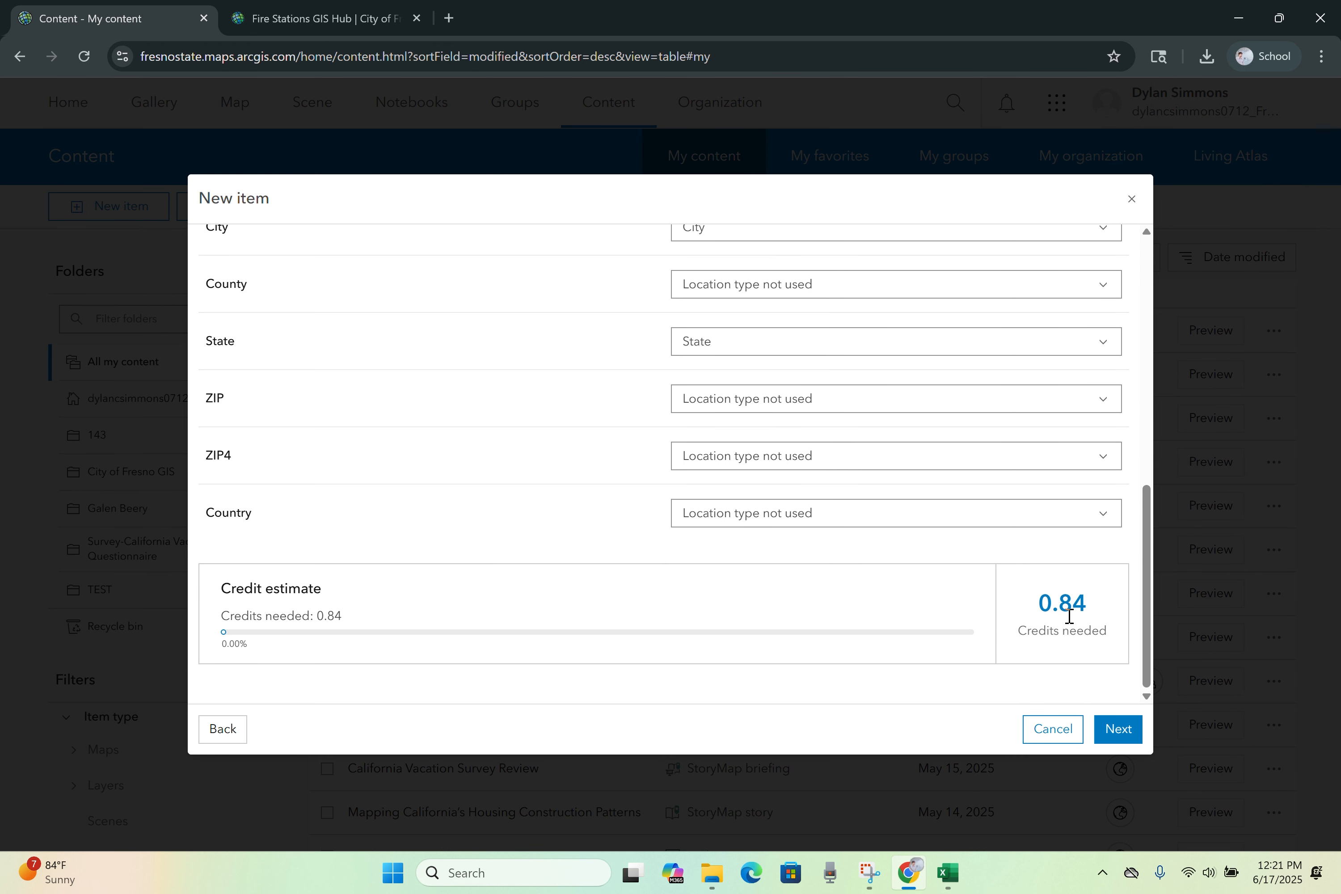
{"action": "left_click", "coordinate": [1109, 731]}
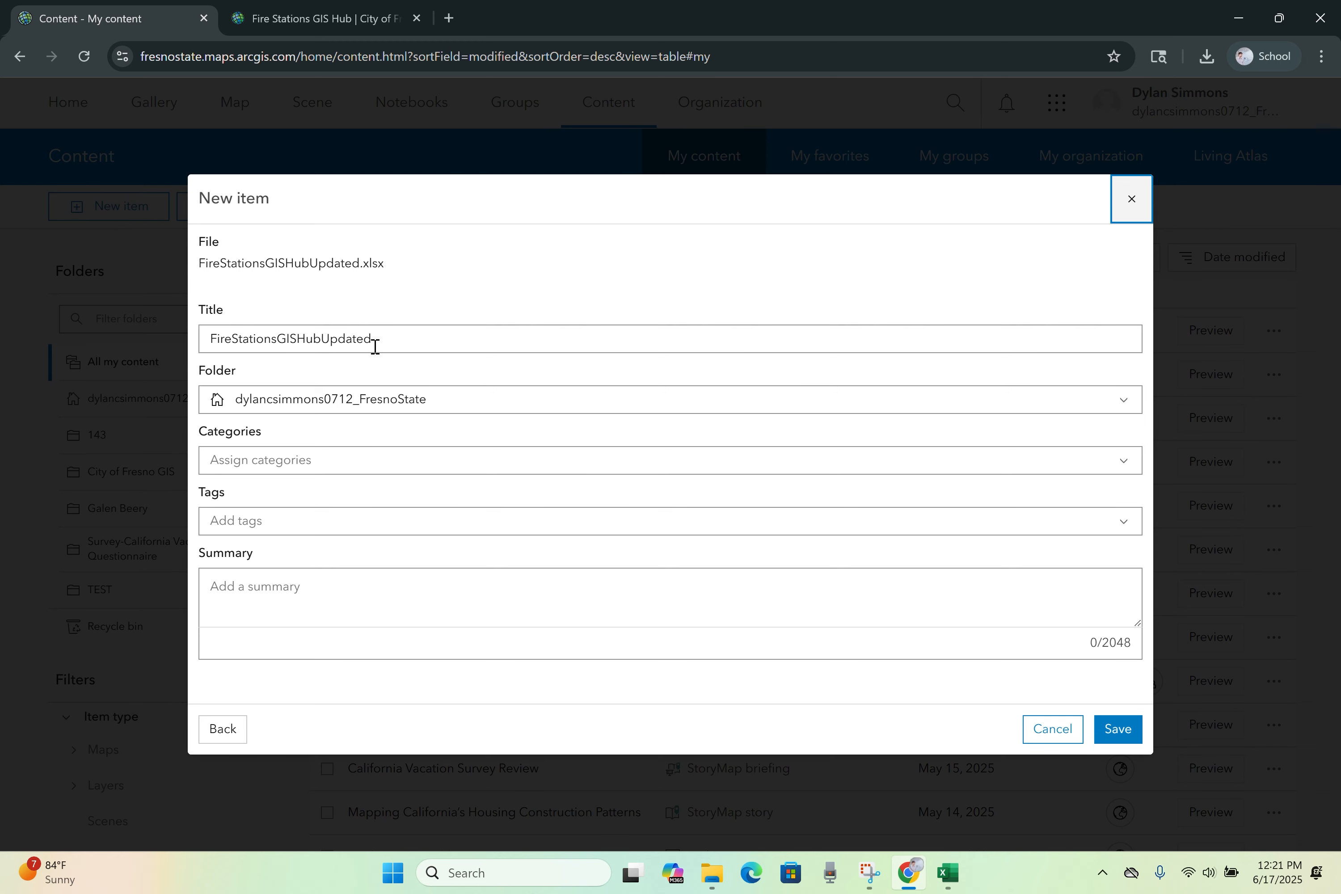
Step: Save the item with tags City of Fresno, Fire Stations, Fresno and summary "Updated addresses for fire stations in Fresno, datat from City of Fresno GIS Hub."
{"action": "left_click", "coordinate": [296, 536]}
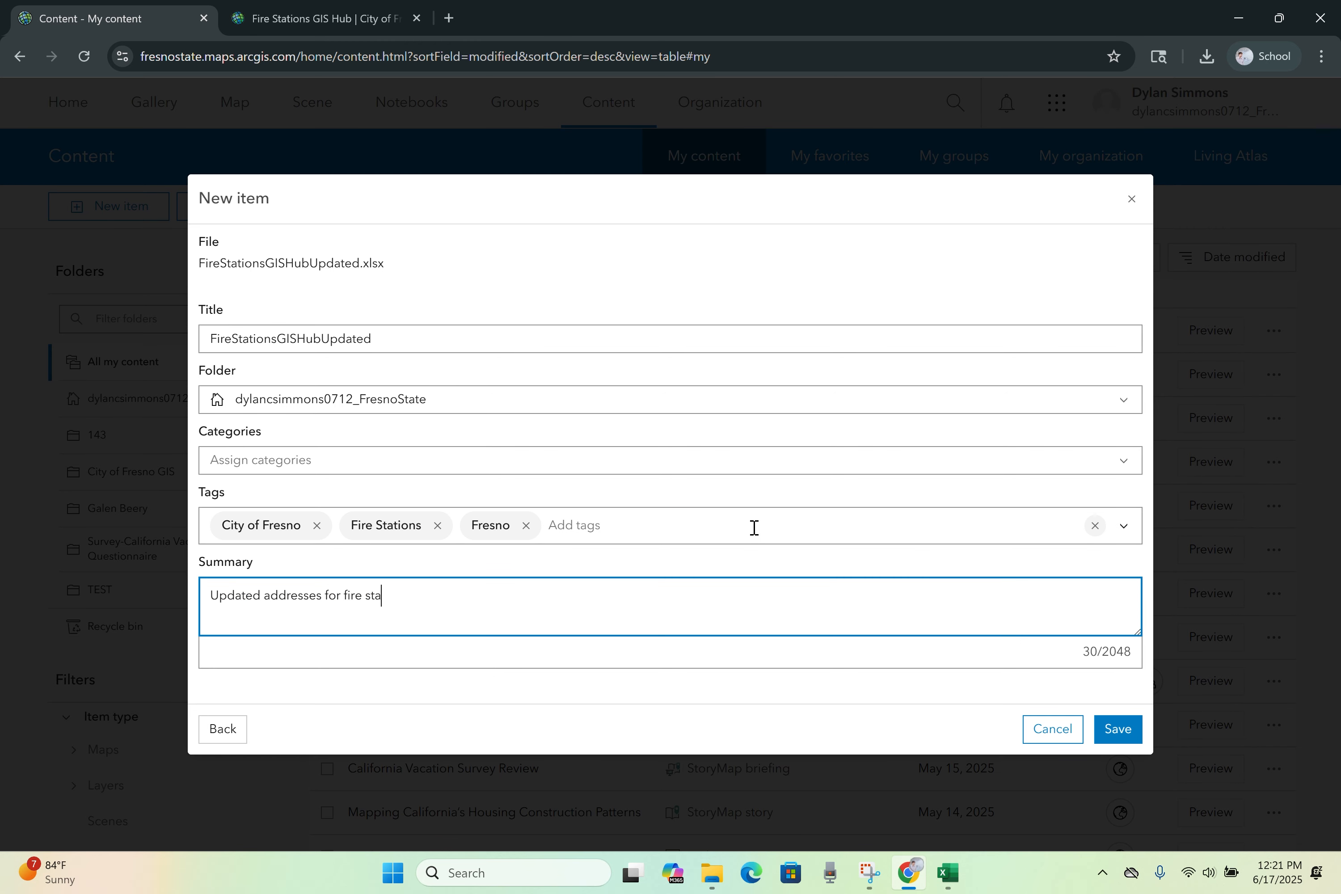
{"action": "type", "text": "tions in Fresno, datat from City of Fresno GIS Hub."}
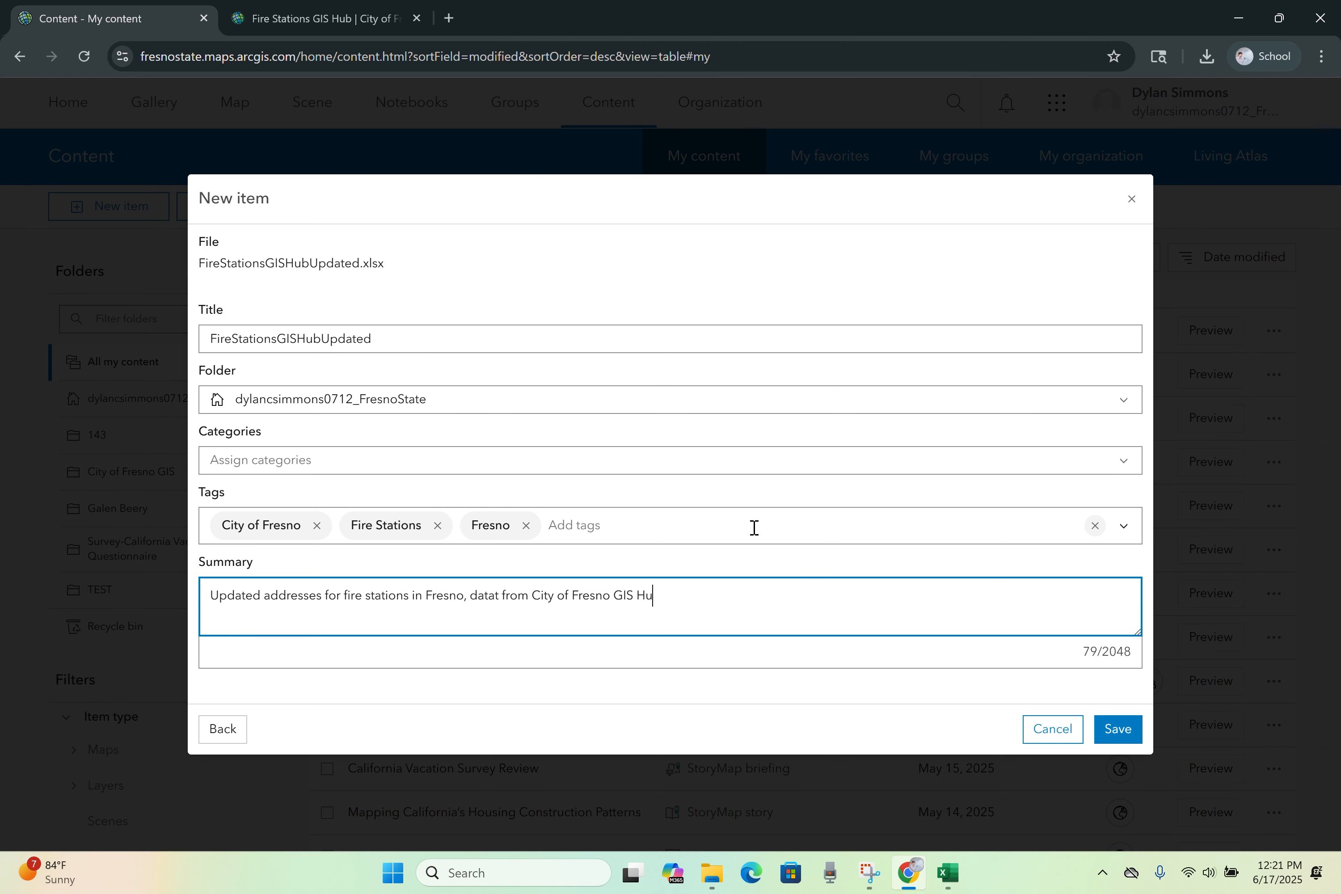
{"action": "left_click", "coordinate": [1115, 731]}
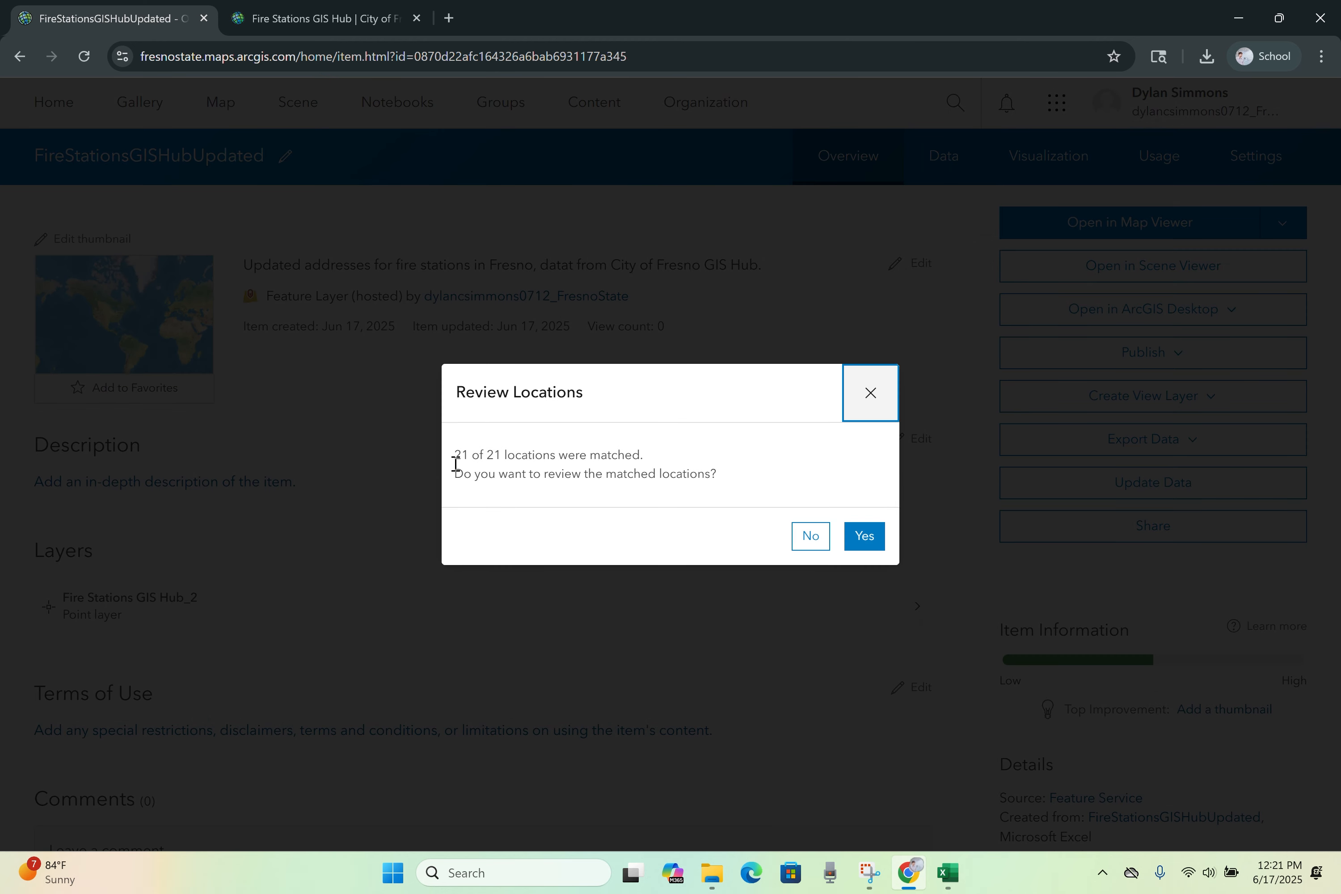
Step: Accept the review of the matched locations and open the FireStationsGISHubUpdated layer in the current Map Viewer
{"action": "left_click_drag", "start_coordinate": [455, 462], "coordinate": [497, 455]}
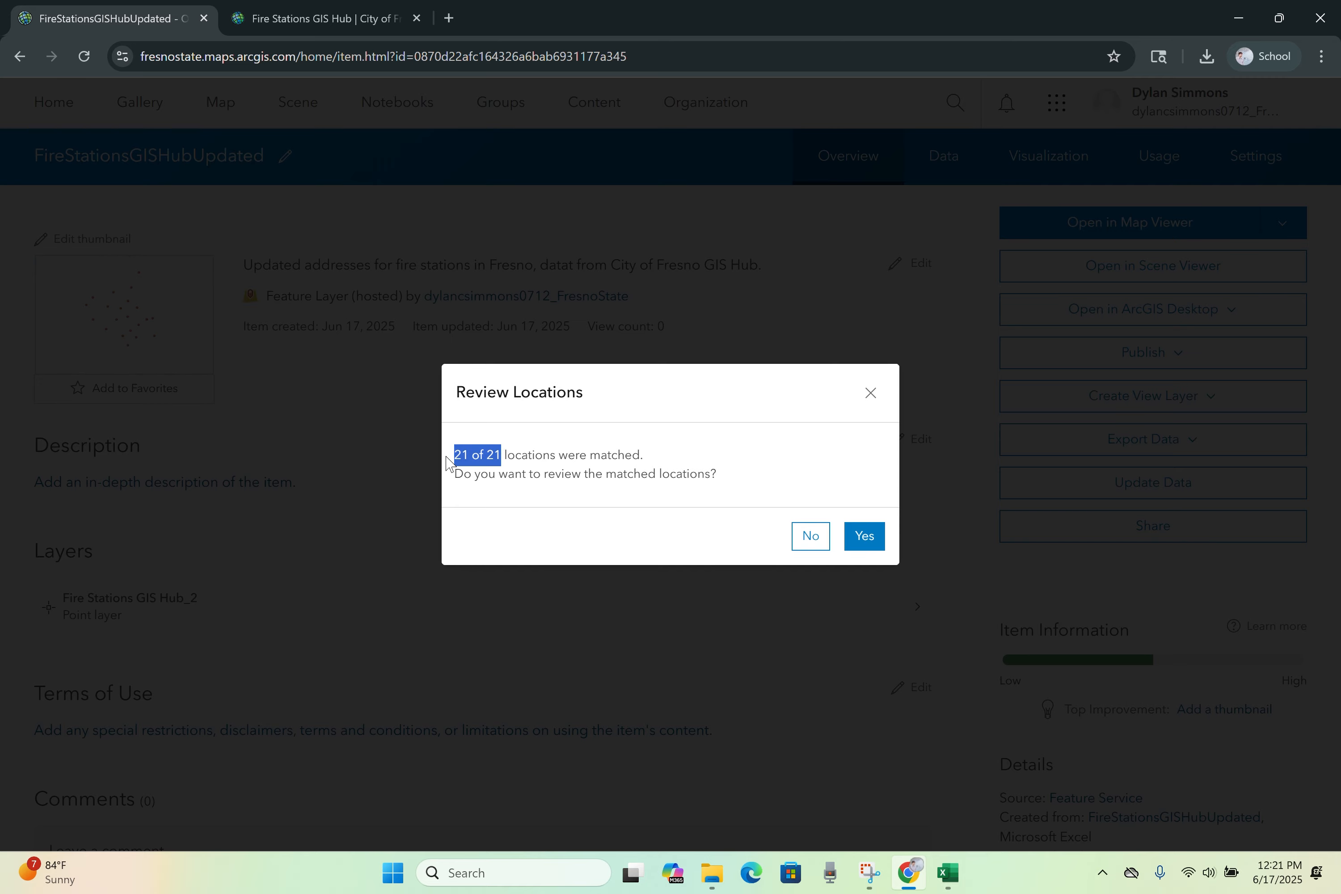
{"action": "left_click", "coordinate": [868, 542]}
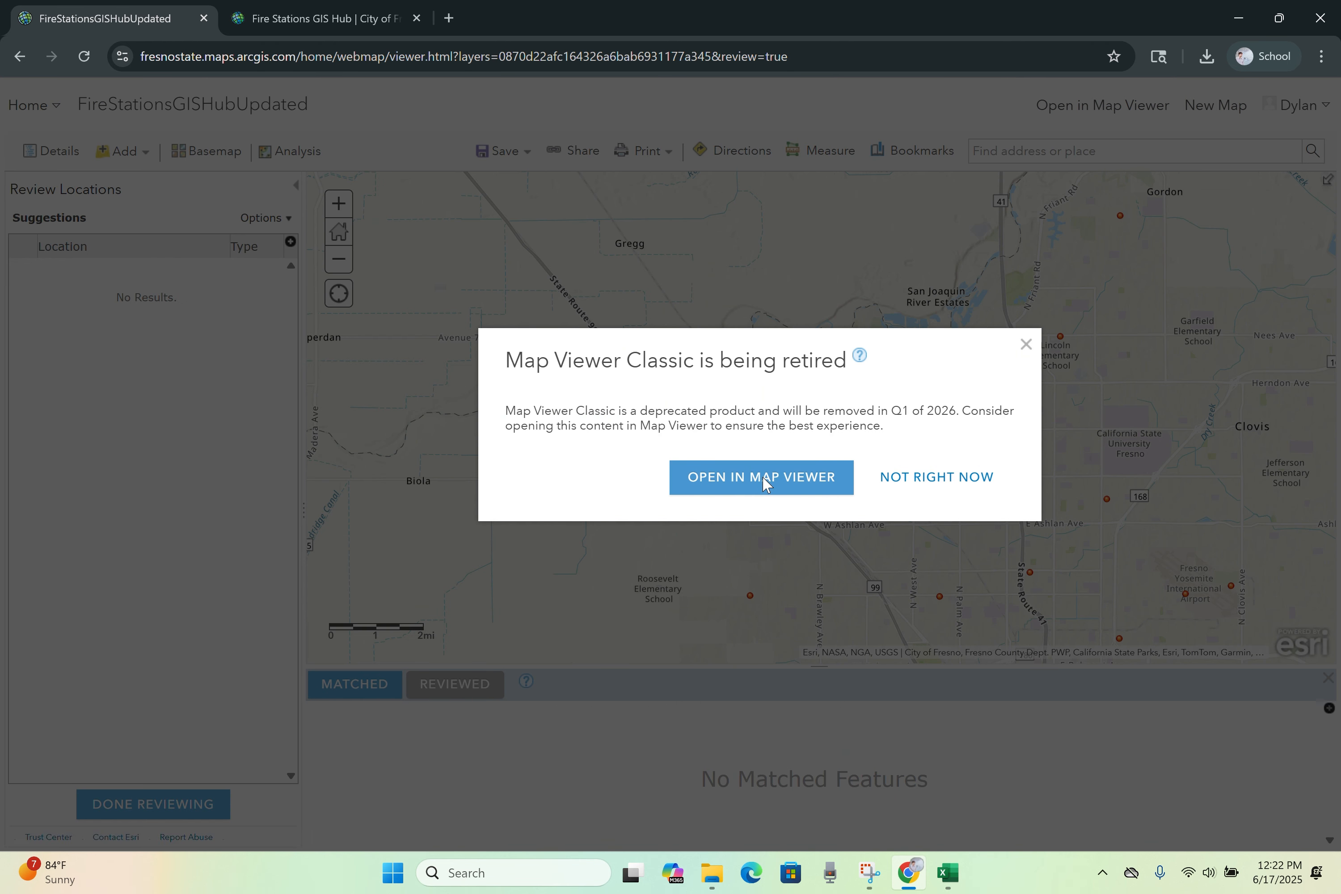
{"action": "left_click", "coordinate": [762, 477]}
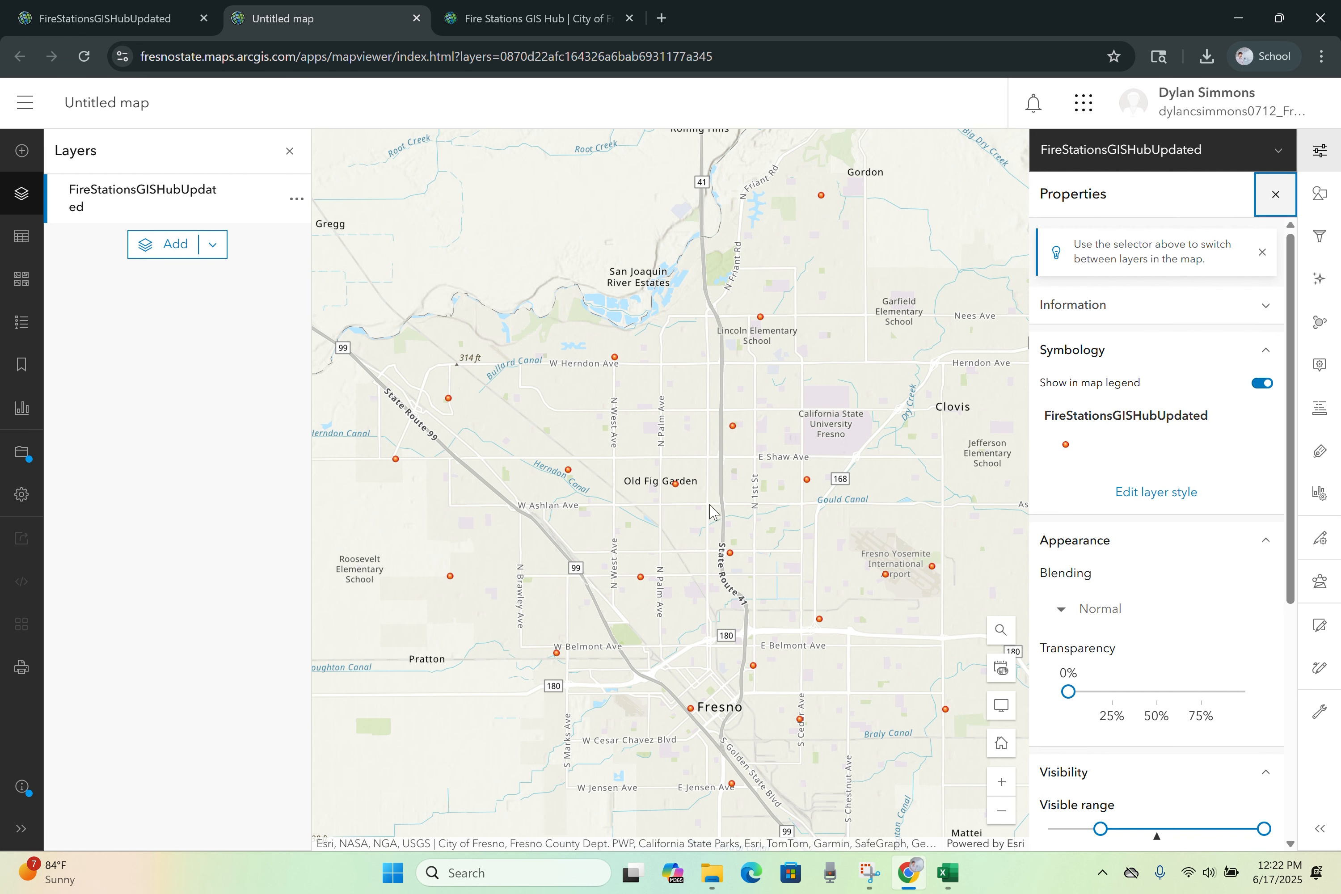
Step: Inspect the attributes of the westernmost fire station on the map, including its Address, City and State, and close its details
{"action": "left_click", "coordinate": [396, 461]}
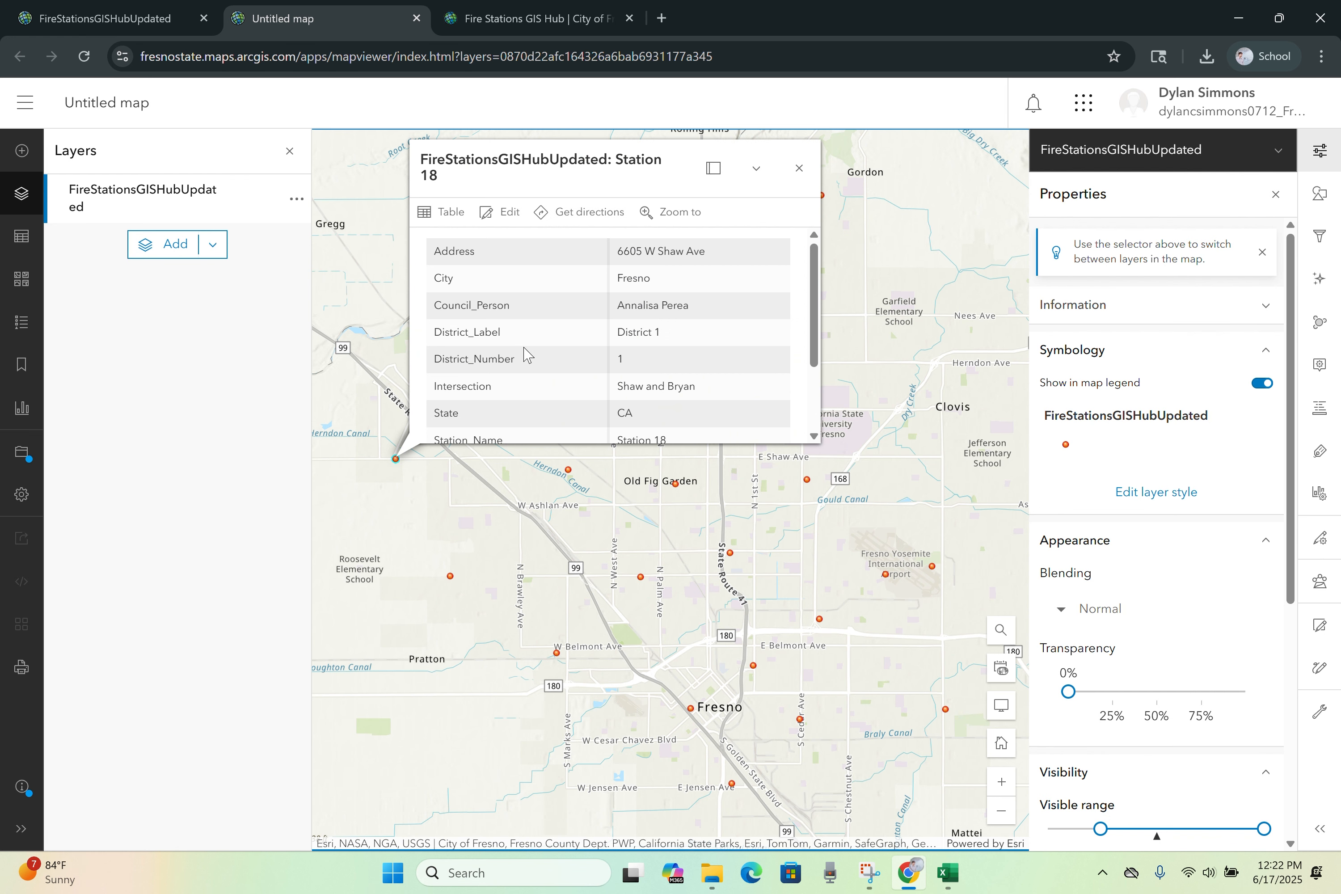
{"action": "scroll", "coordinate": [668, 298], "scroll_direction": "down", "scroll_amount": 3}
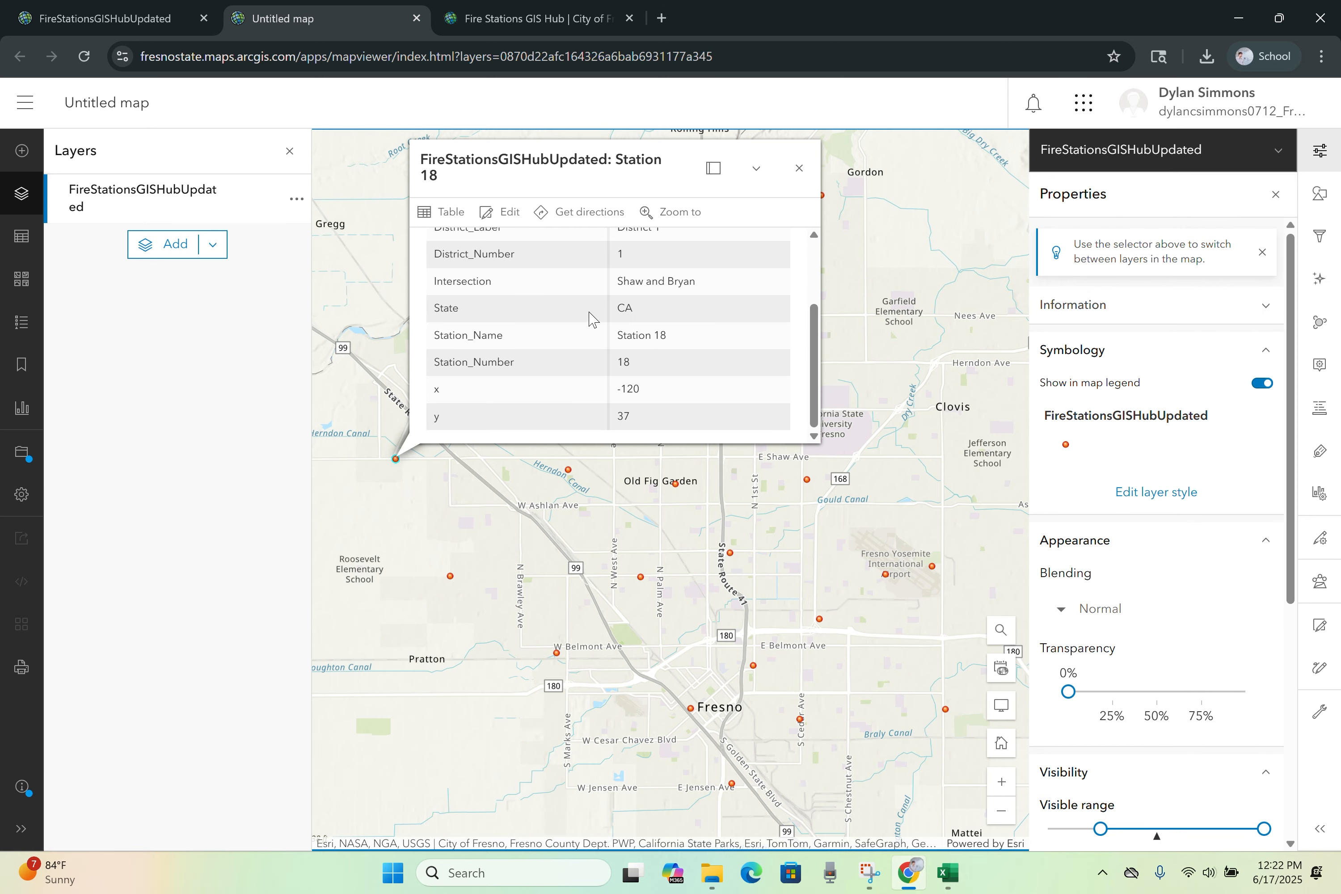
{"action": "scroll", "coordinate": [603, 319], "scroll_direction": "up", "scroll_amount": 2}
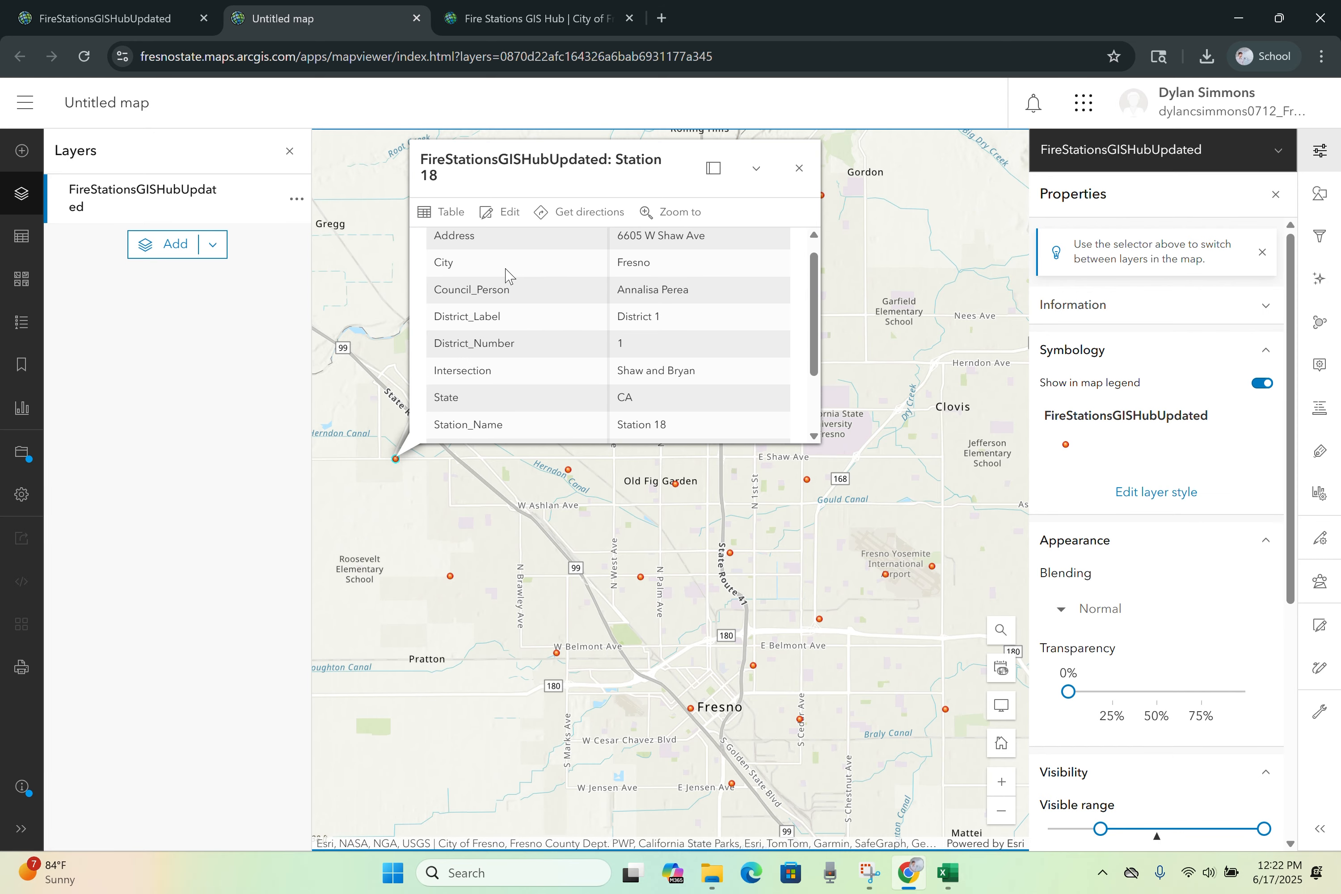
{"action": "left_click", "coordinate": [800, 169]}
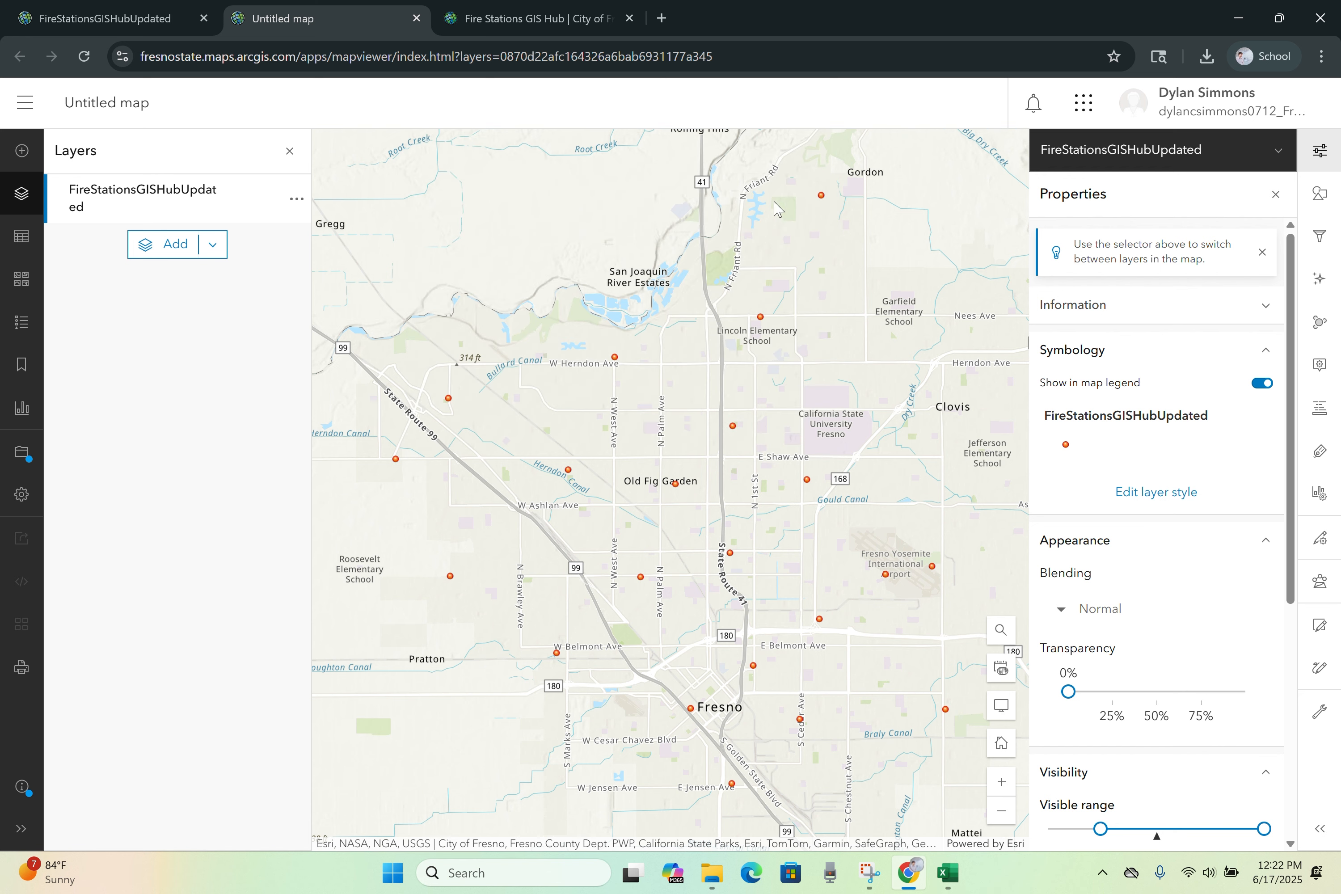
Step: Return to the content list, leaving the untitled map without saving it
{"action": "left_click", "coordinate": [24, 109]}
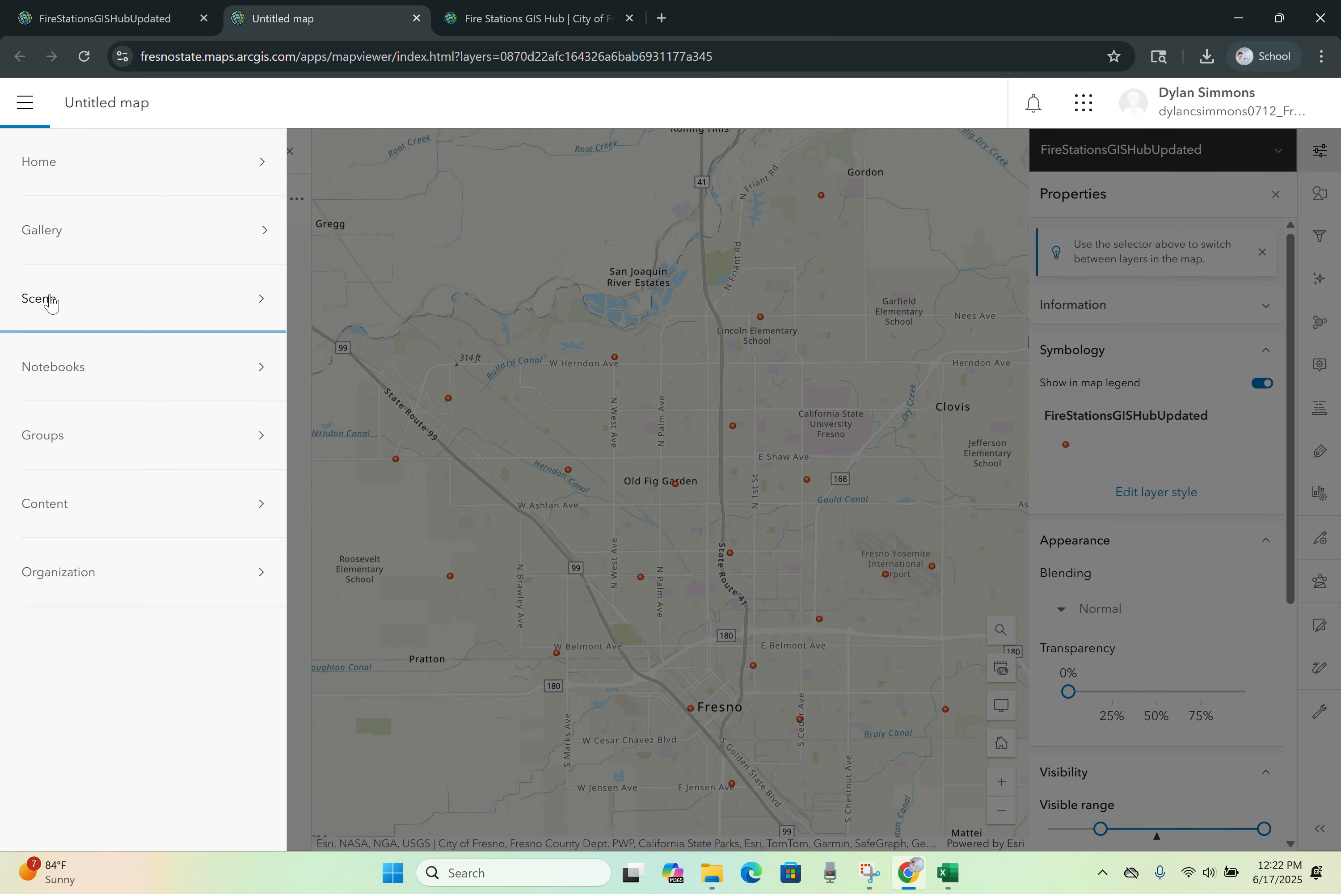
{"action": "left_click", "coordinate": [81, 522]}
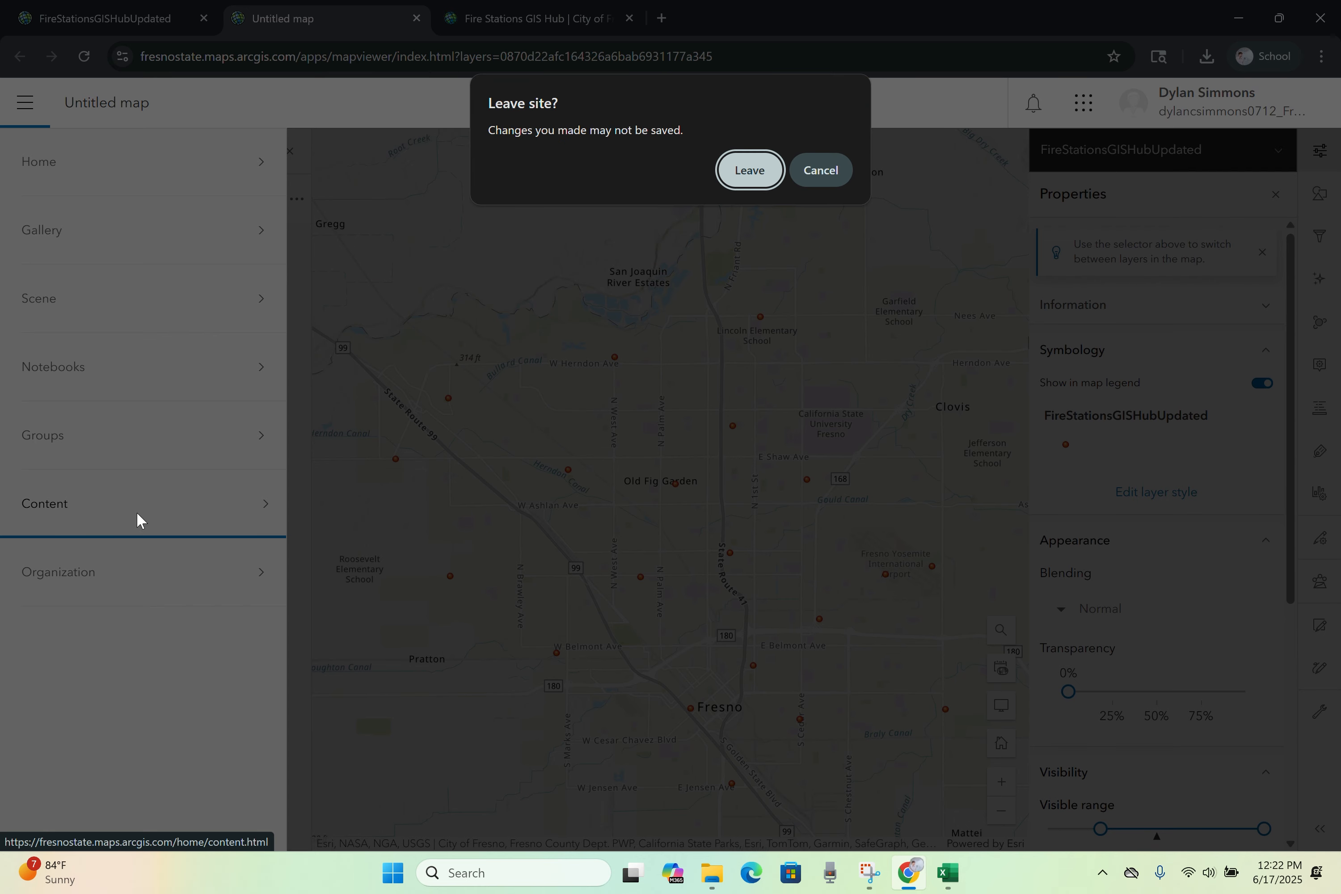
{"action": "left_click", "coordinate": [747, 172]}
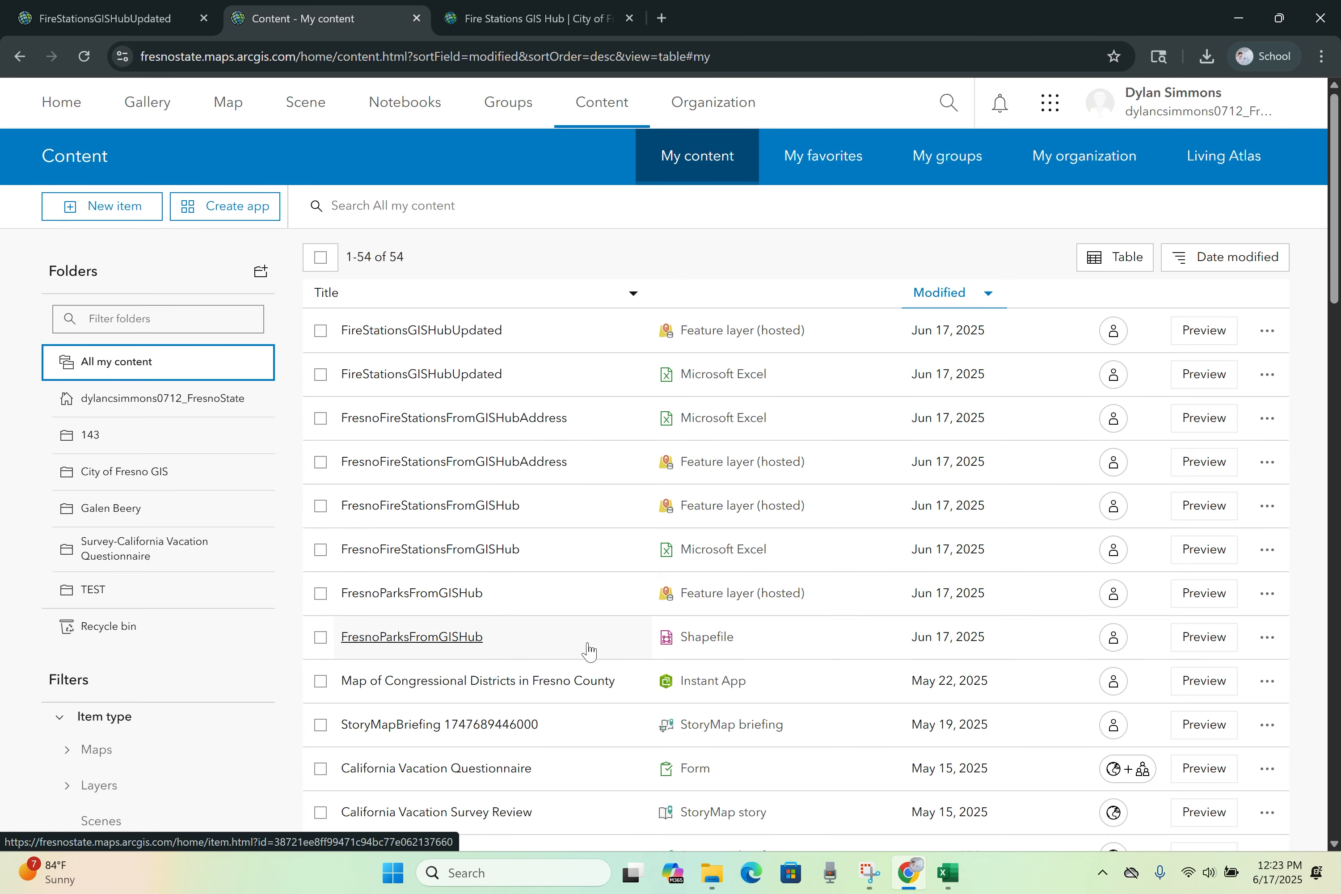
Step: Try the Organization and Everyone (public) sharing levels for the FresnoParksFromGISHub shapefile and cancel without saving
{"action": "left_click", "coordinate": [1115, 637]}
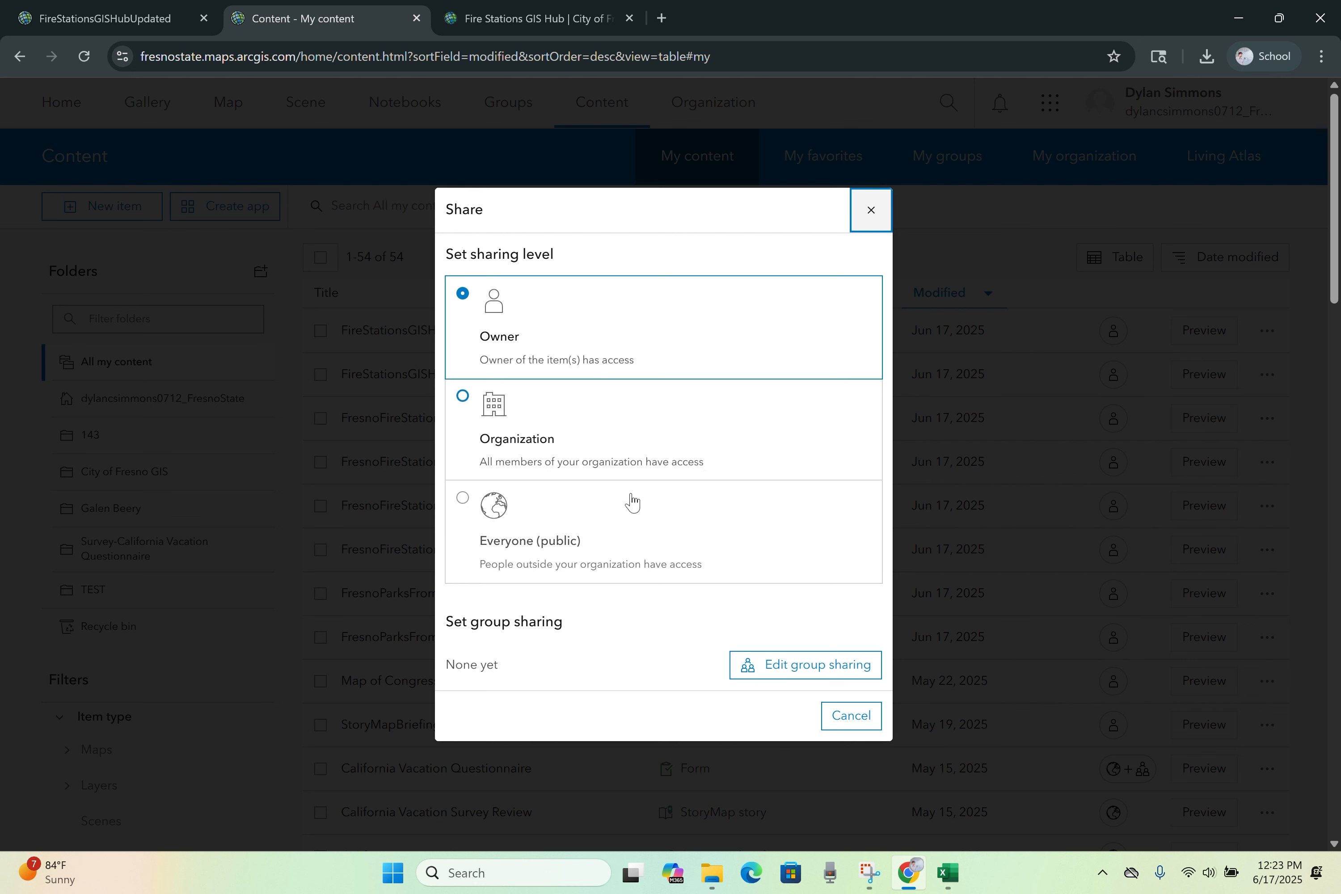
{"action": "left_click", "coordinate": [558, 427]}
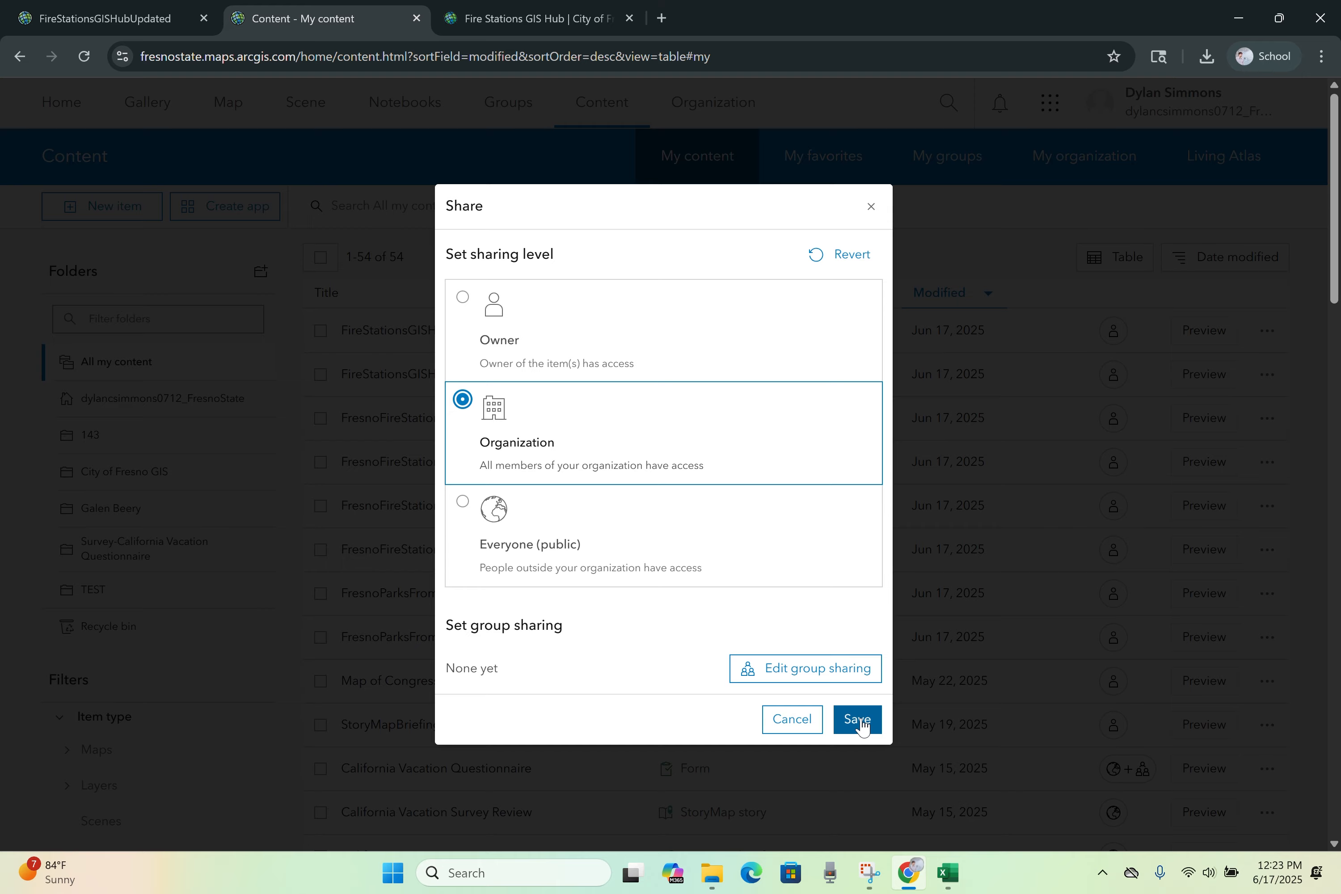
{"action": "left_click", "coordinate": [854, 256]}
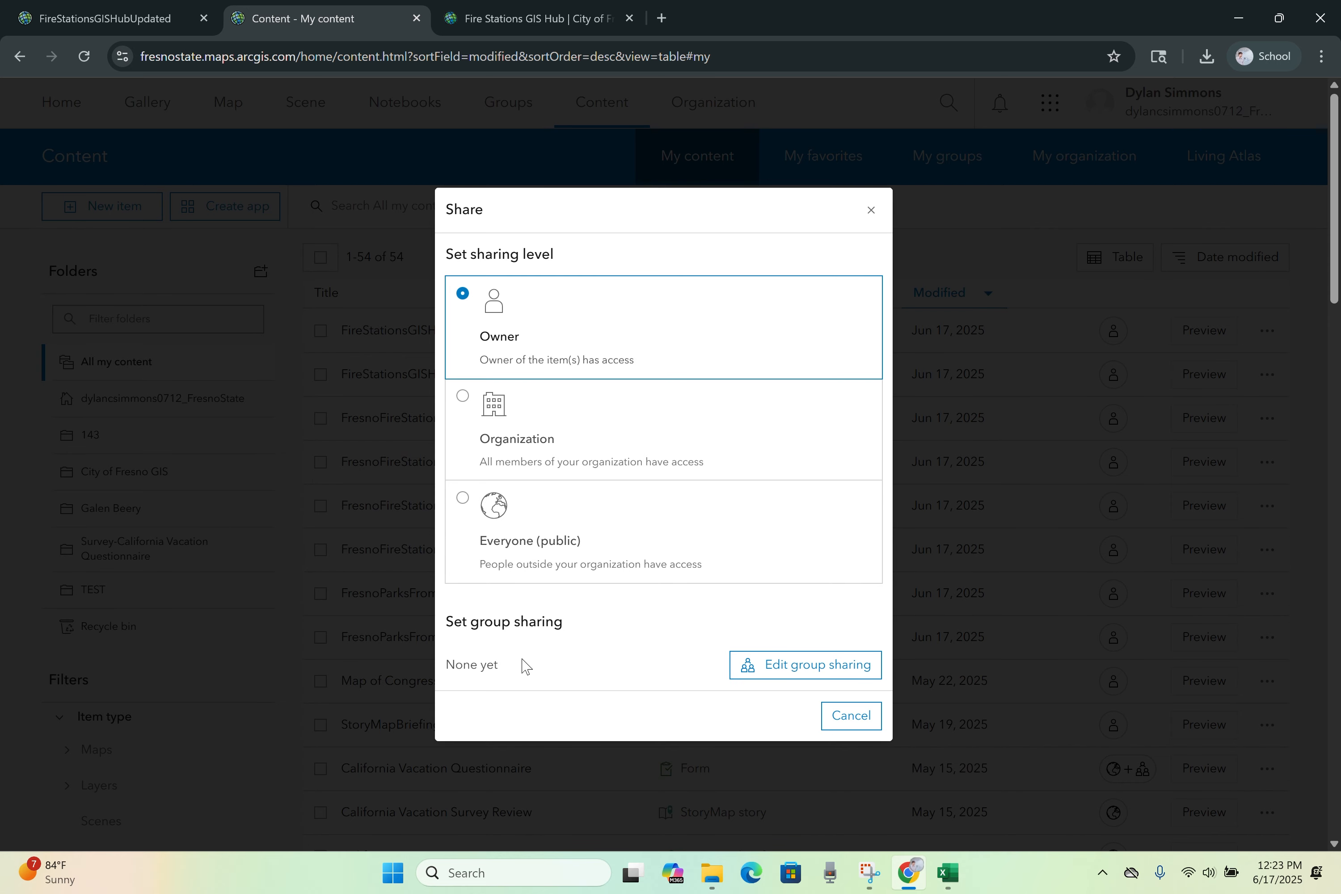
{"action": "left_click", "coordinate": [626, 545]}
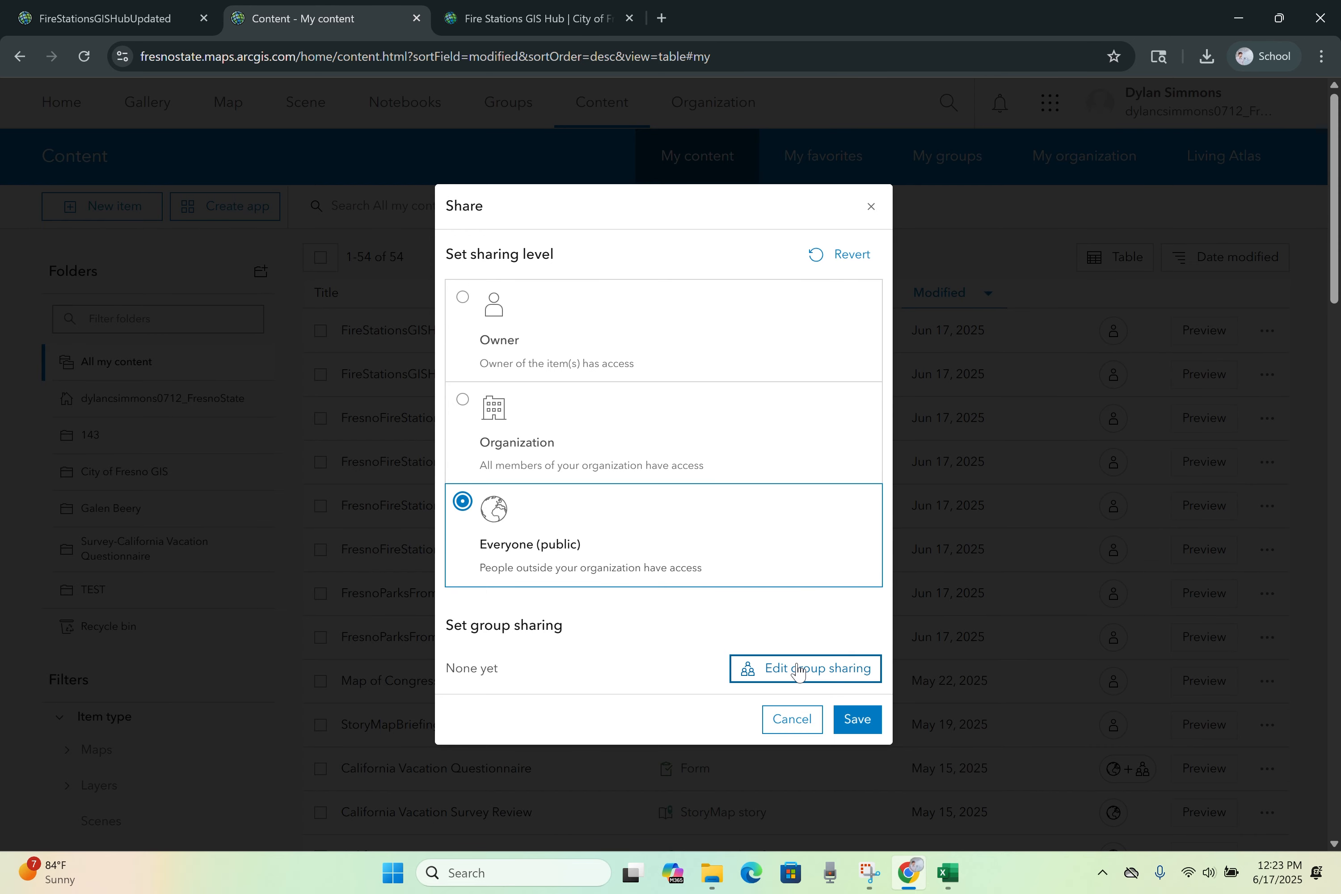
{"action": "left_click", "coordinate": [799, 722]}
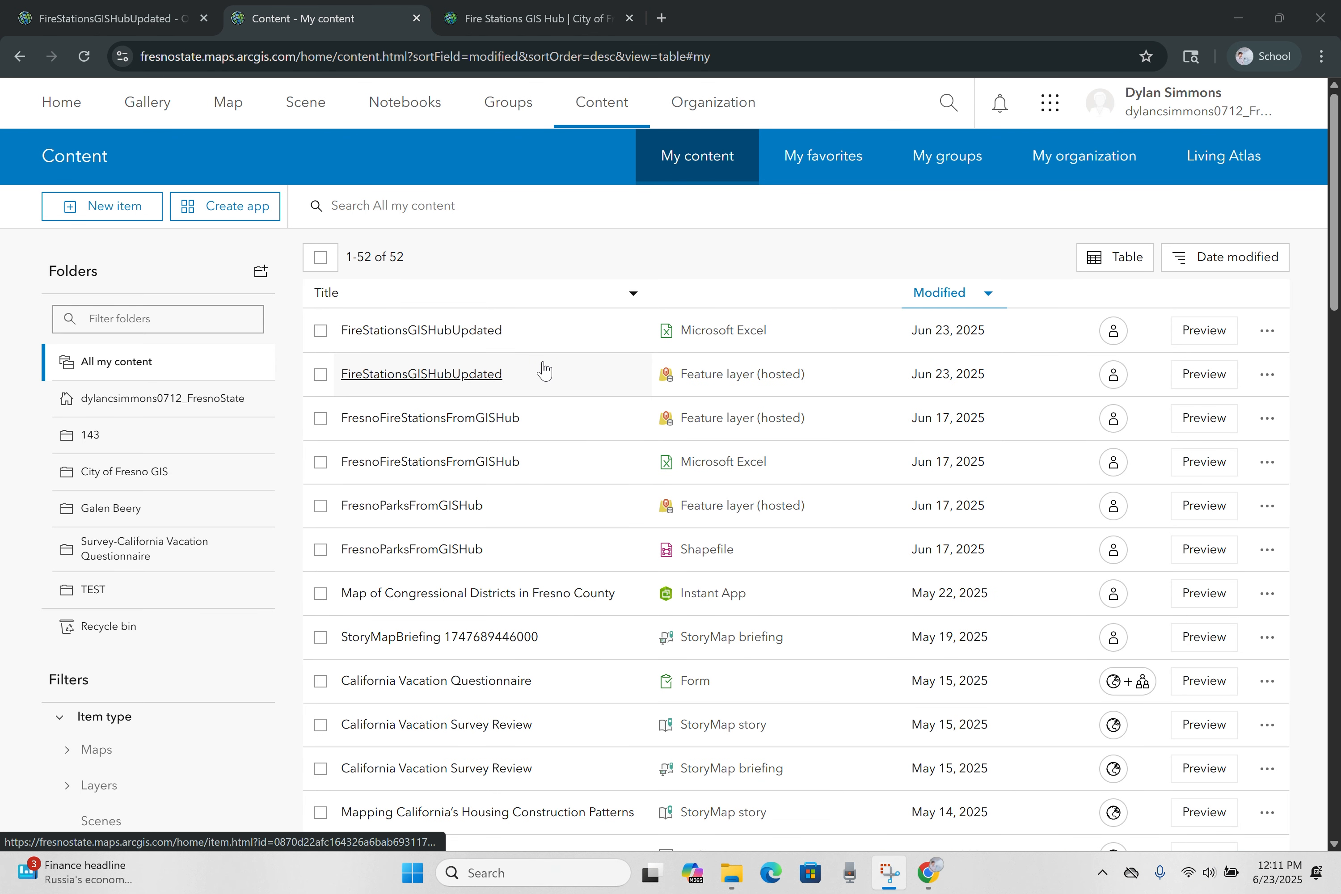
Step: Delete the FireStationsGISHubUpdated Excel item and its hosted feature layer, sending both to the recycle bin
{"action": "left_click", "coordinate": [321, 333]}
{"action": "left_click", "coordinate": [321, 378]}
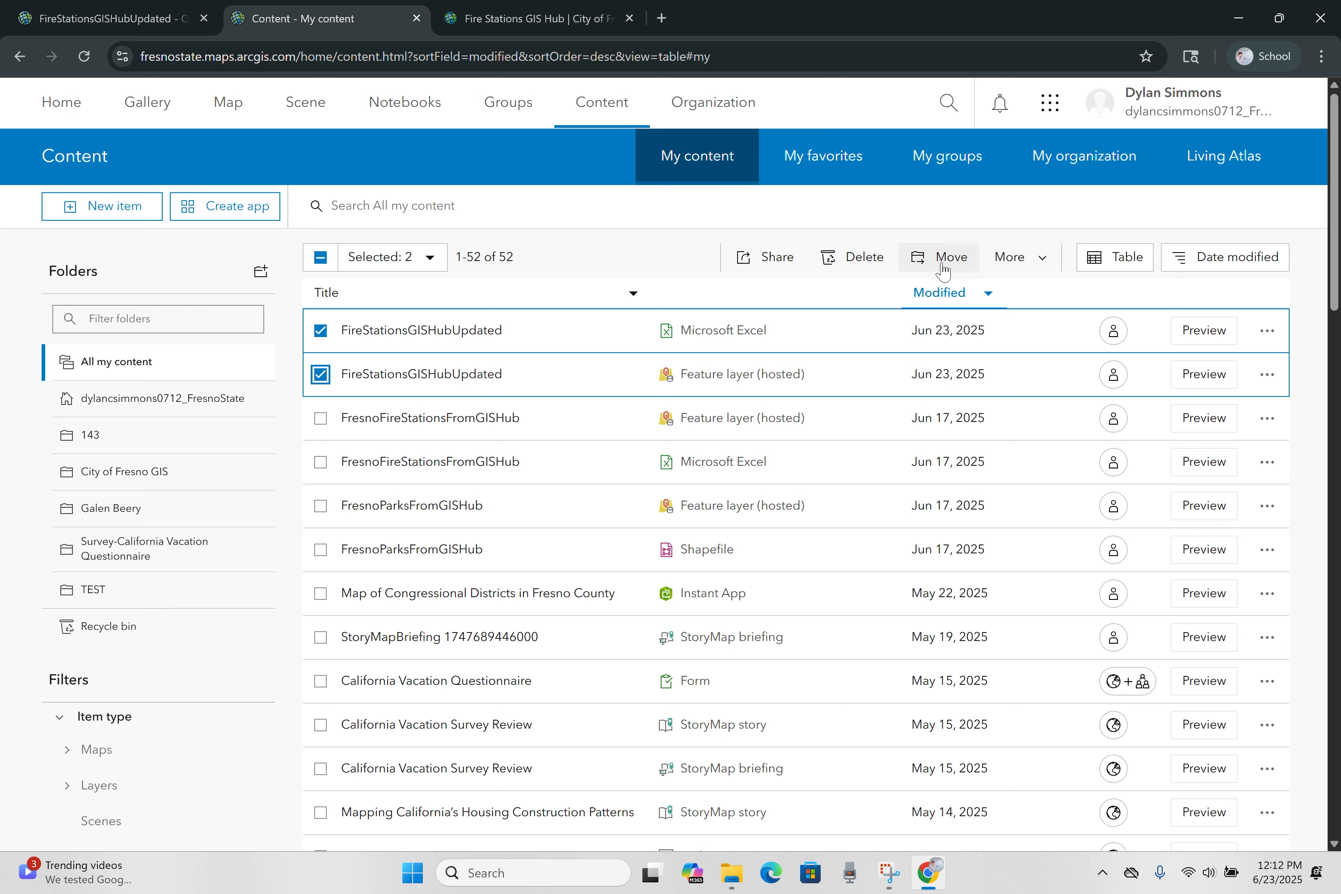
{"action": "left_click", "coordinate": [854, 270]}
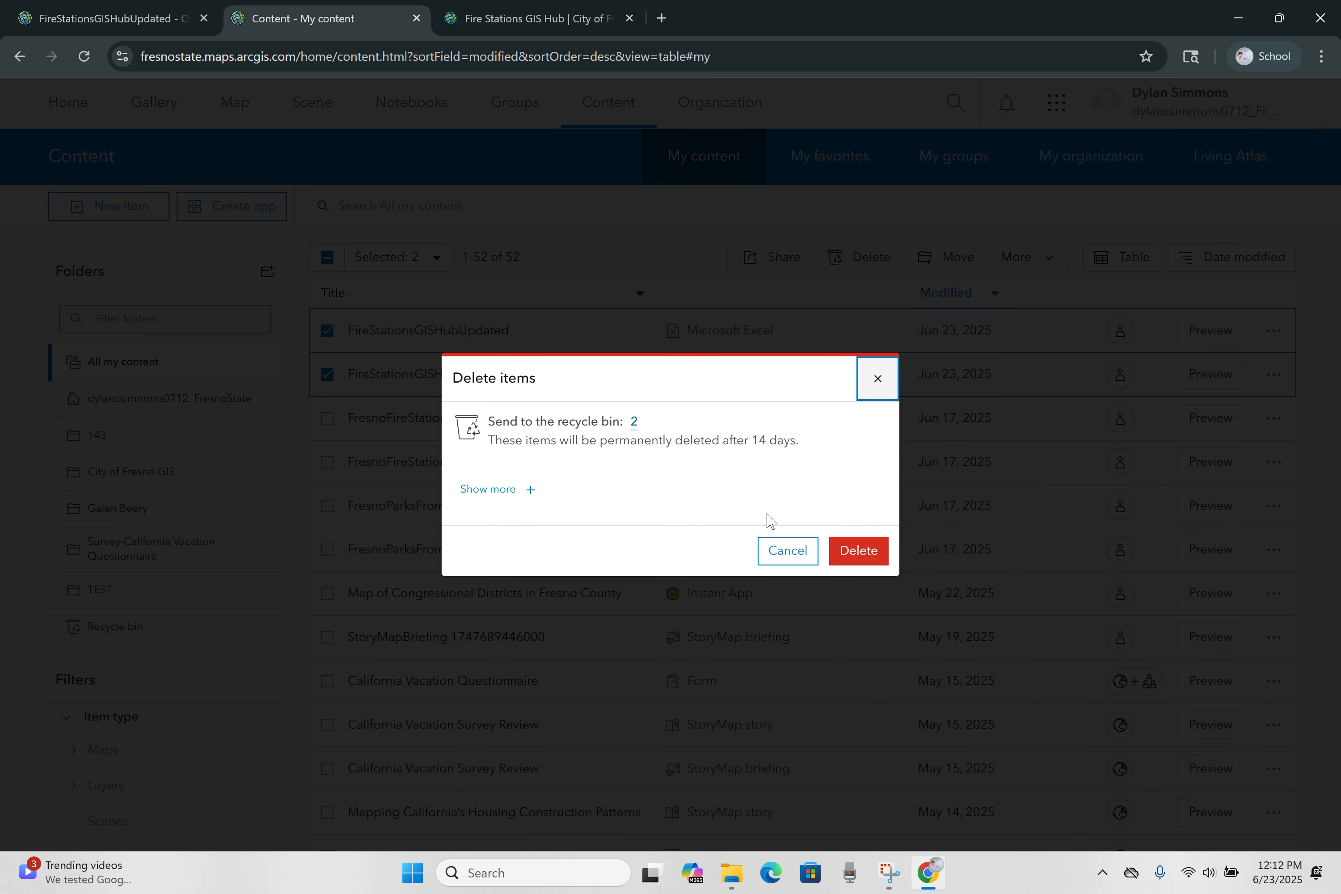
{"action": "left_click", "coordinate": [857, 551]}
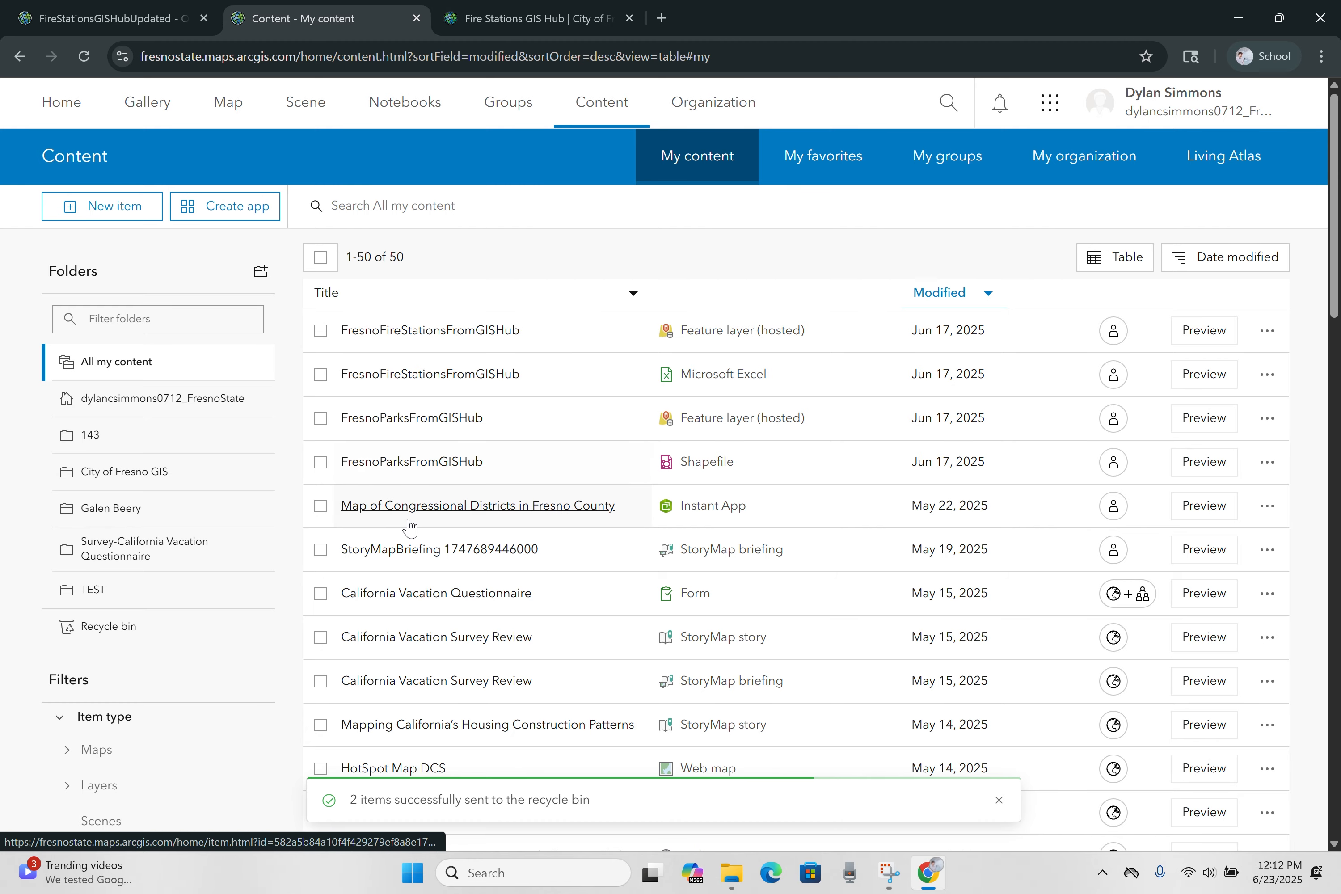
Step: Restore both FireStationsGISHubUpdated items from the recycle bin to the account's home folder and open that folder
{"action": "left_click", "coordinate": [114, 636]}
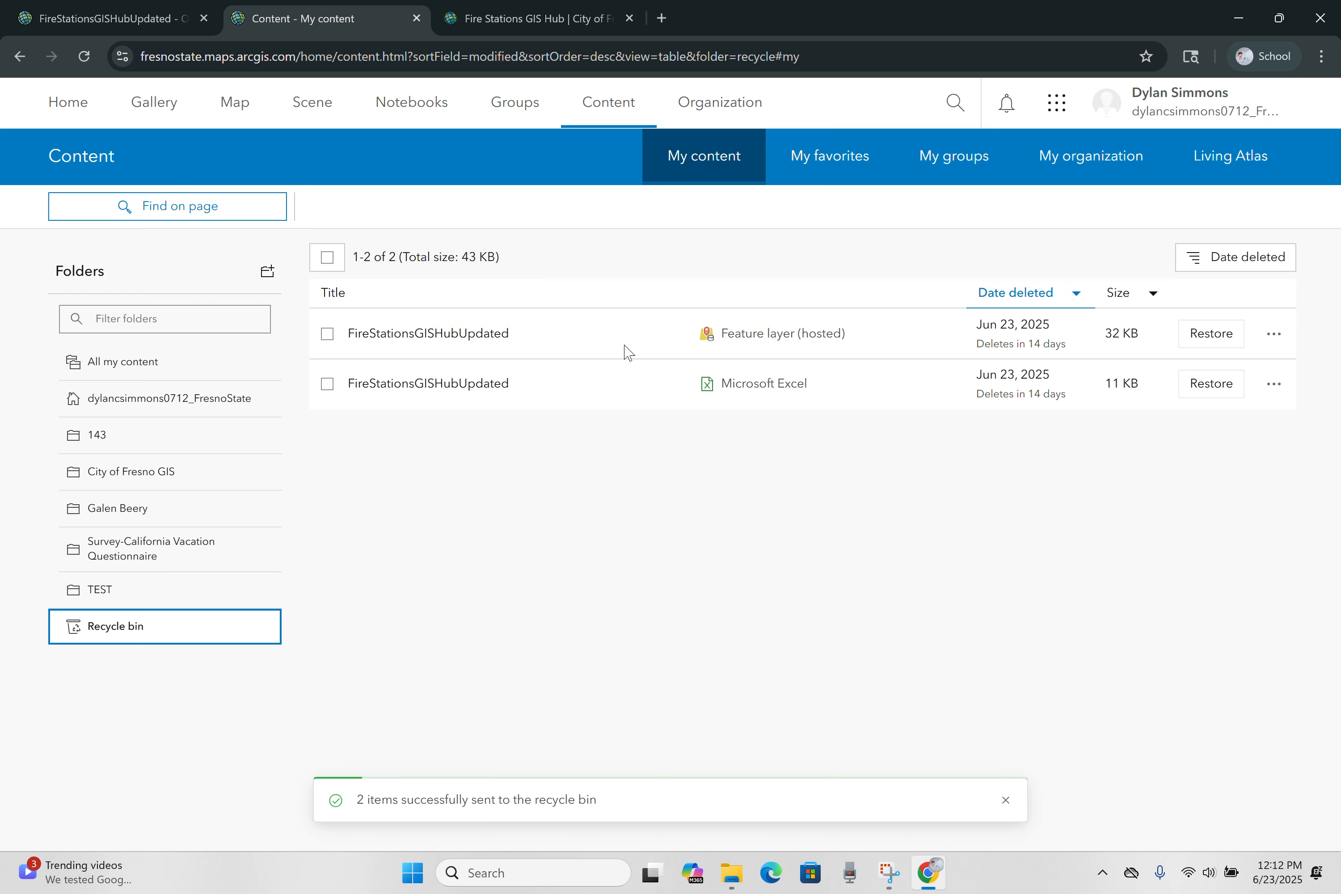
{"action": "left_click", "coordinate": [327, 383]}
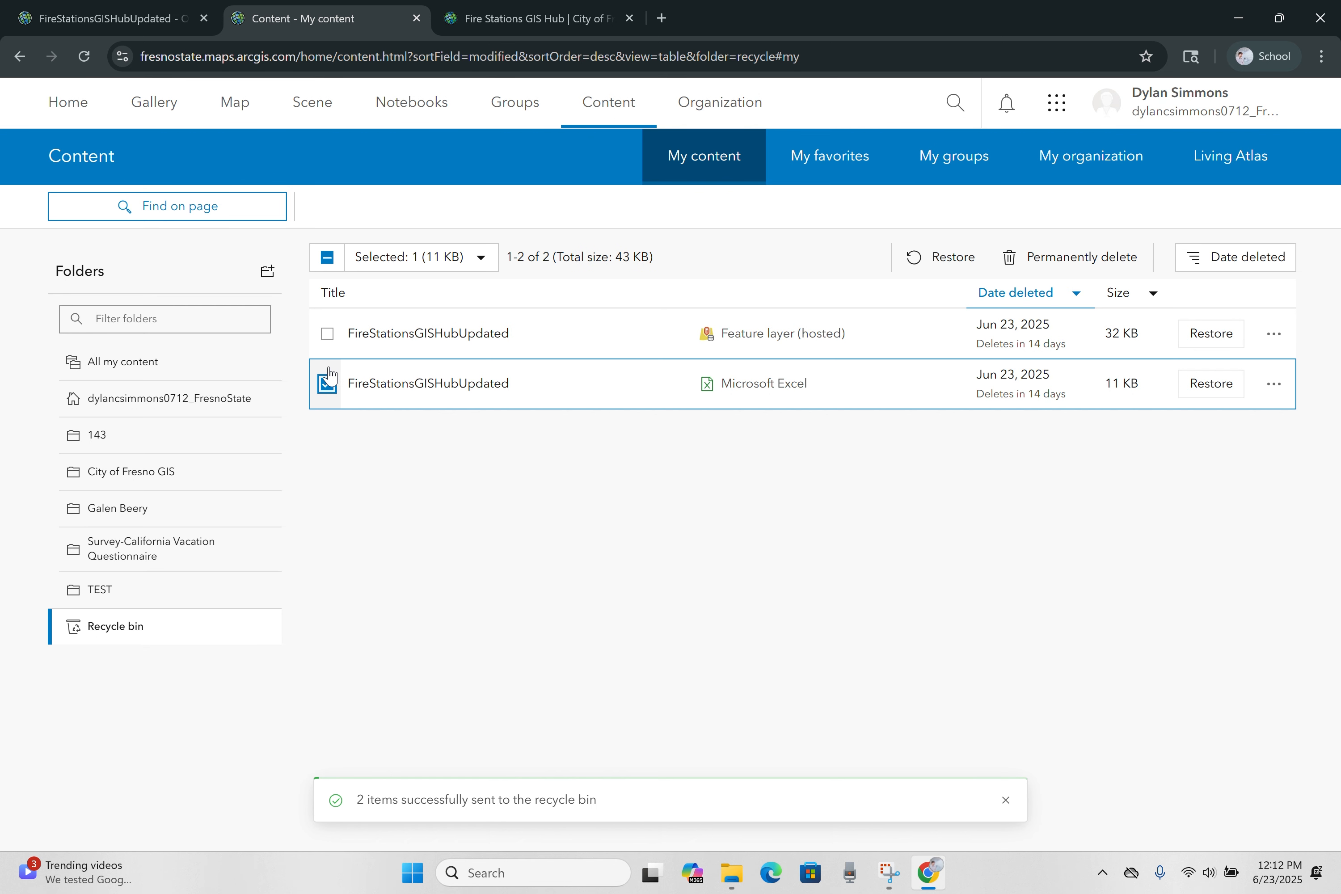
{"action": "left_click", "coordinate": [328, 334]}
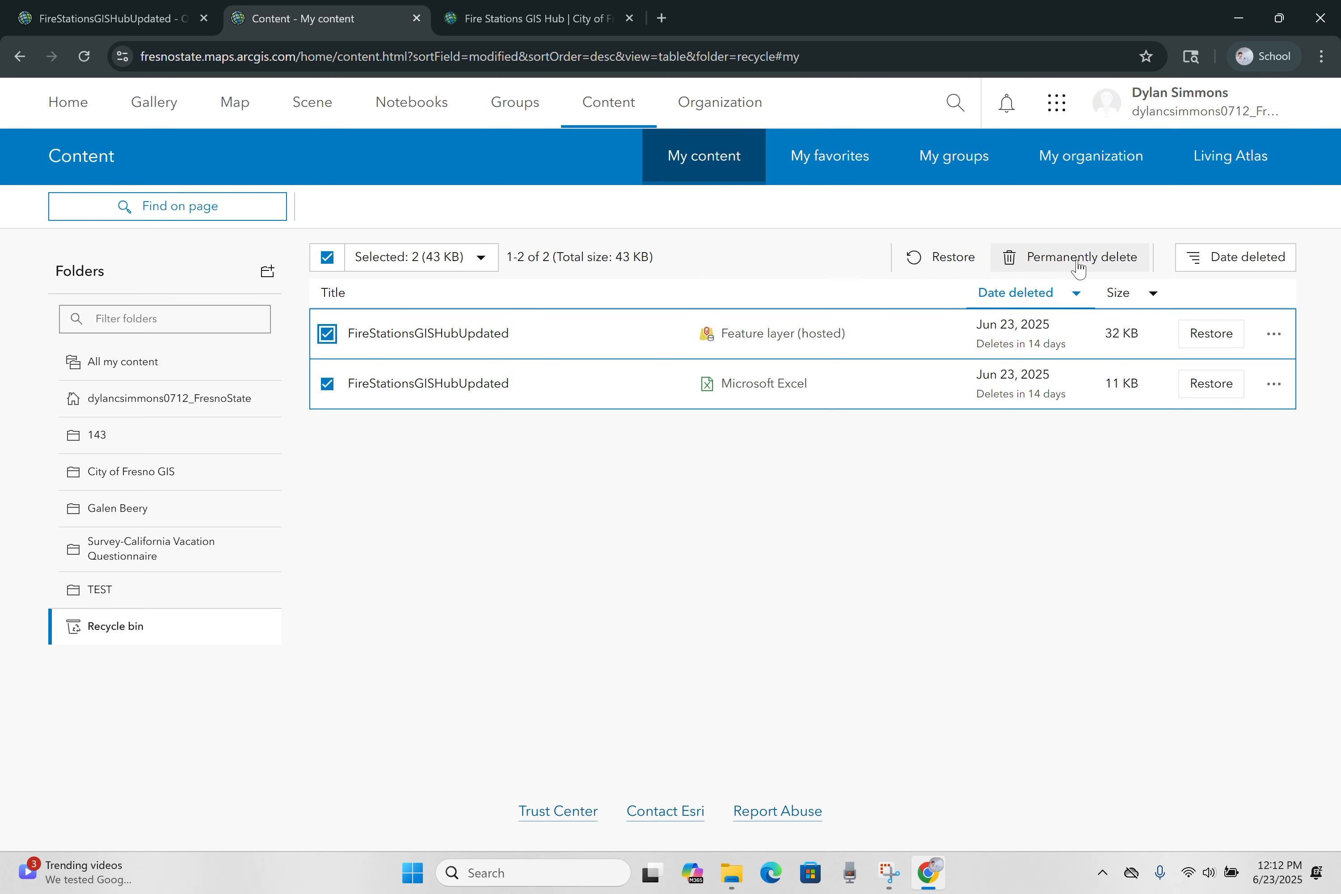
{"action": "left_click", "coordinate": [938, 258]}
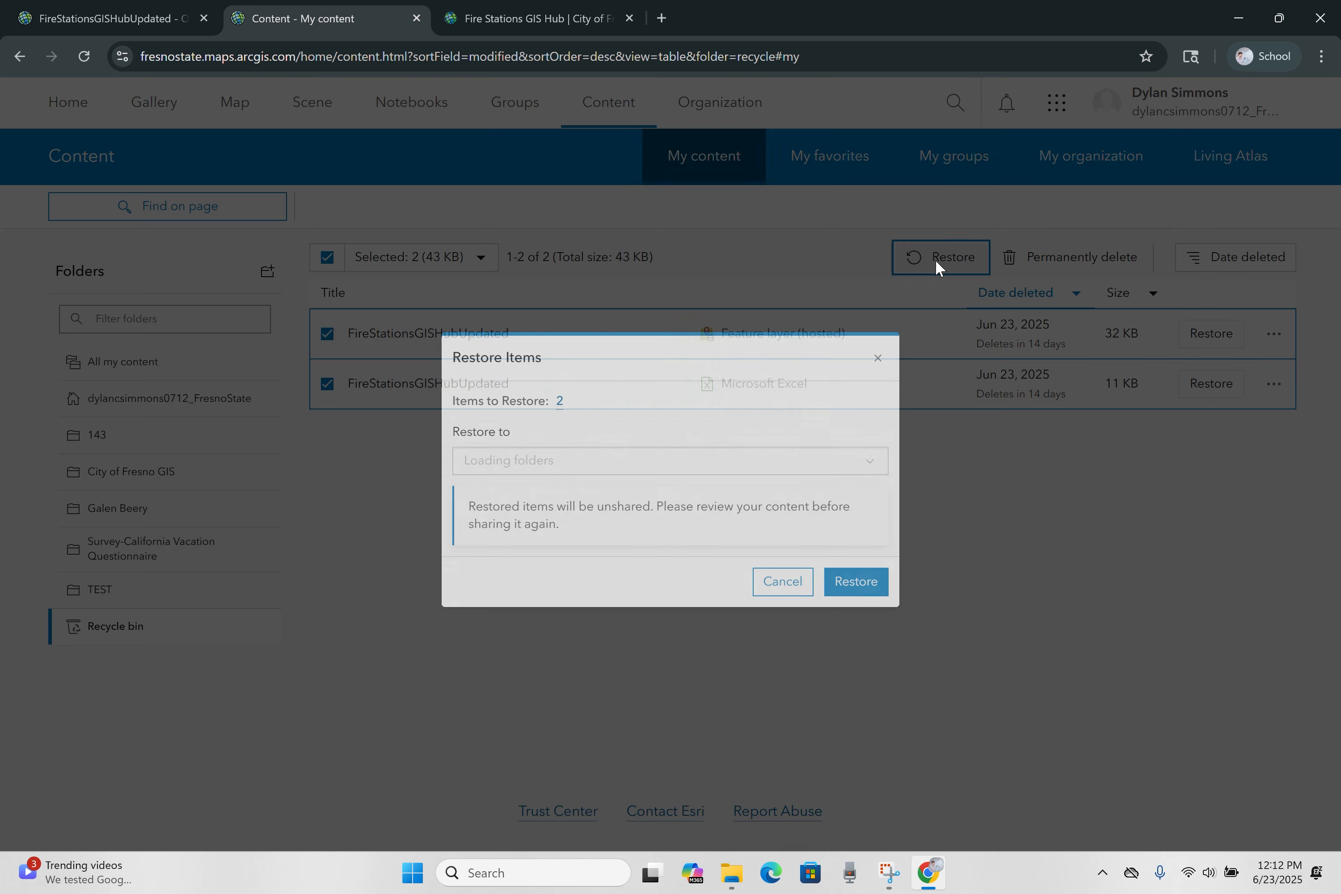
{"action": "left_click", "coordinate": [613, 461]}
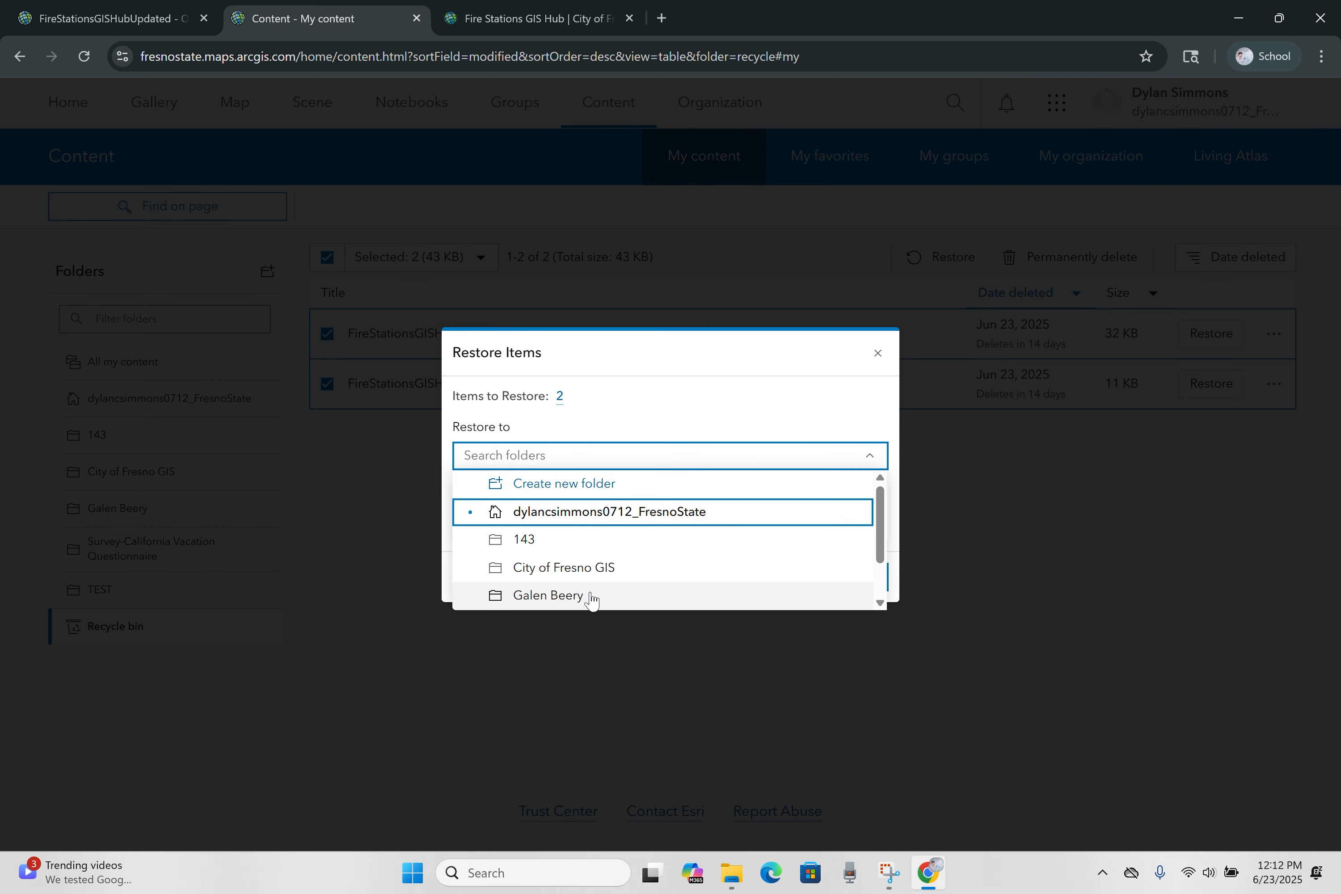
{"action": "left_click", "coordinate": [633, 428]}
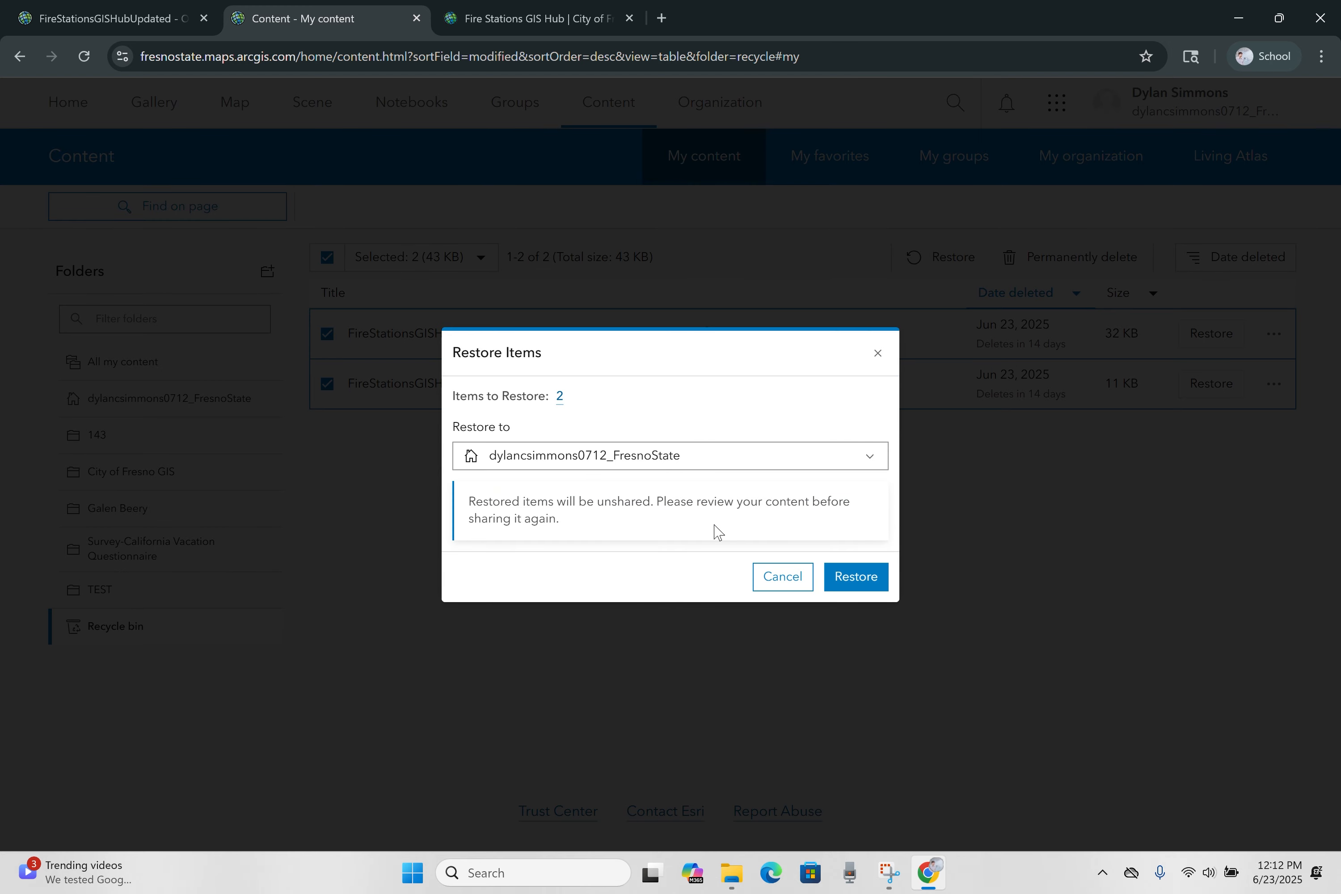
{"action": "left_click", "coordinate": [855, 578]}
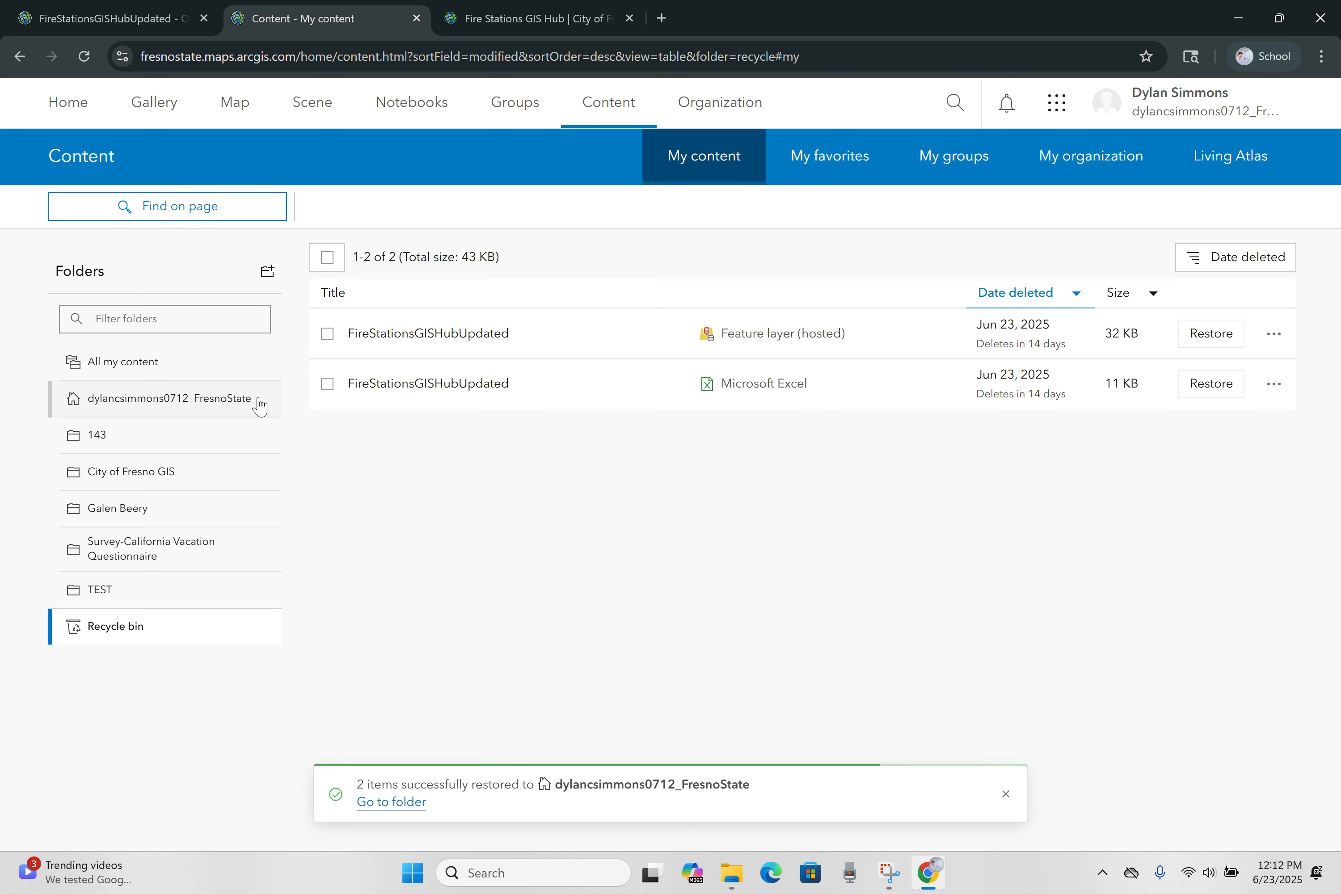
{"action": "left_click", "coordinate": [192, 408]}
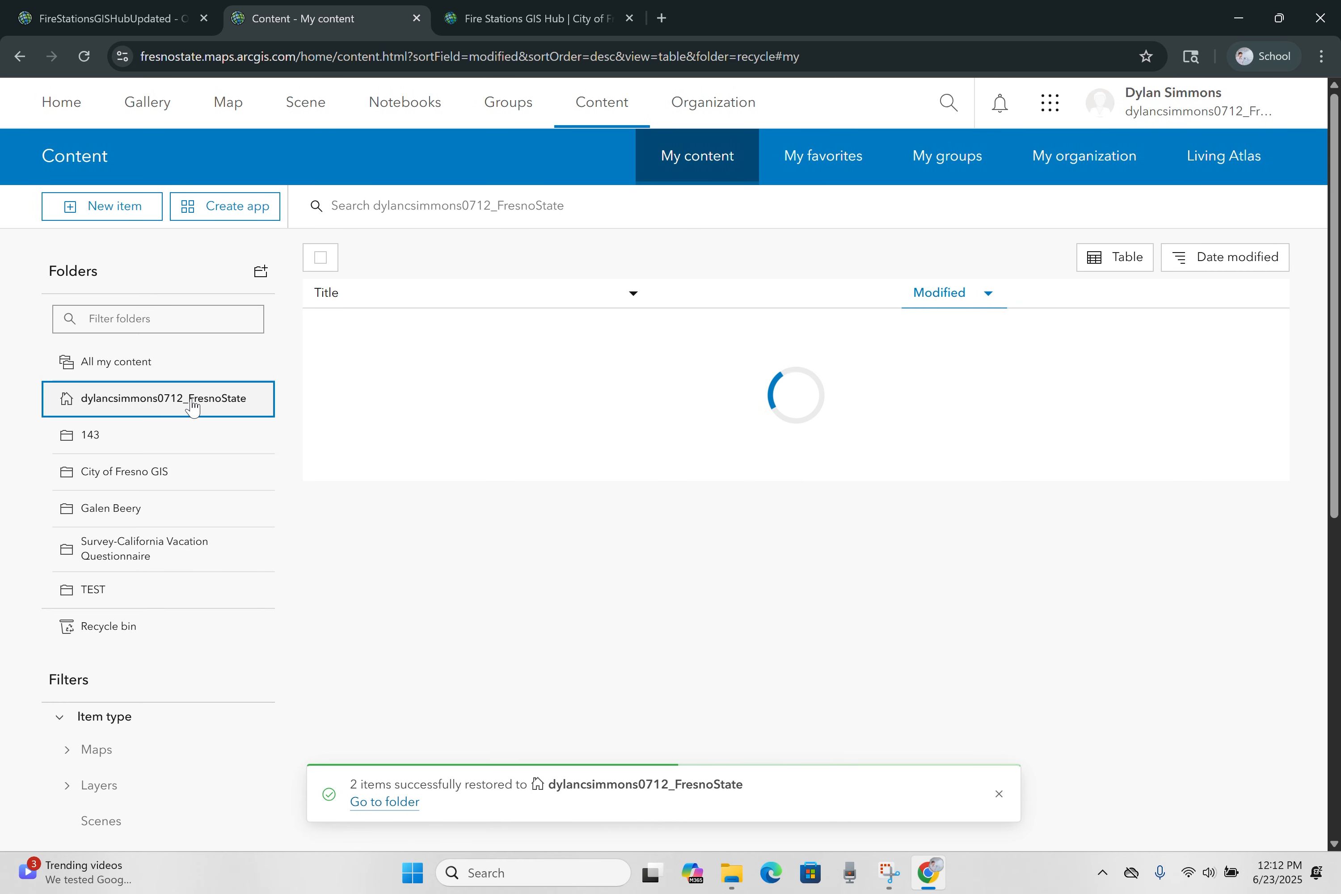